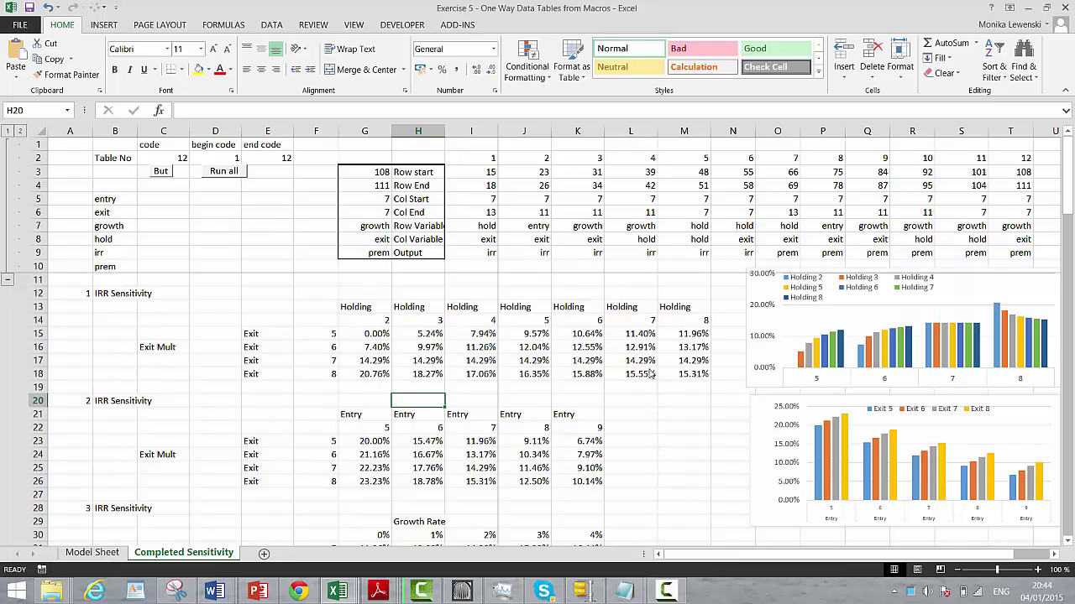
# Step: Create a copy of the Completed Sensitivity sheet in the same workbook, placed before Model Sheet
pyautogui.press('Up')
pyautogui.press('Up')
pyautogui.press('Up')
pyautogui.press('Up')
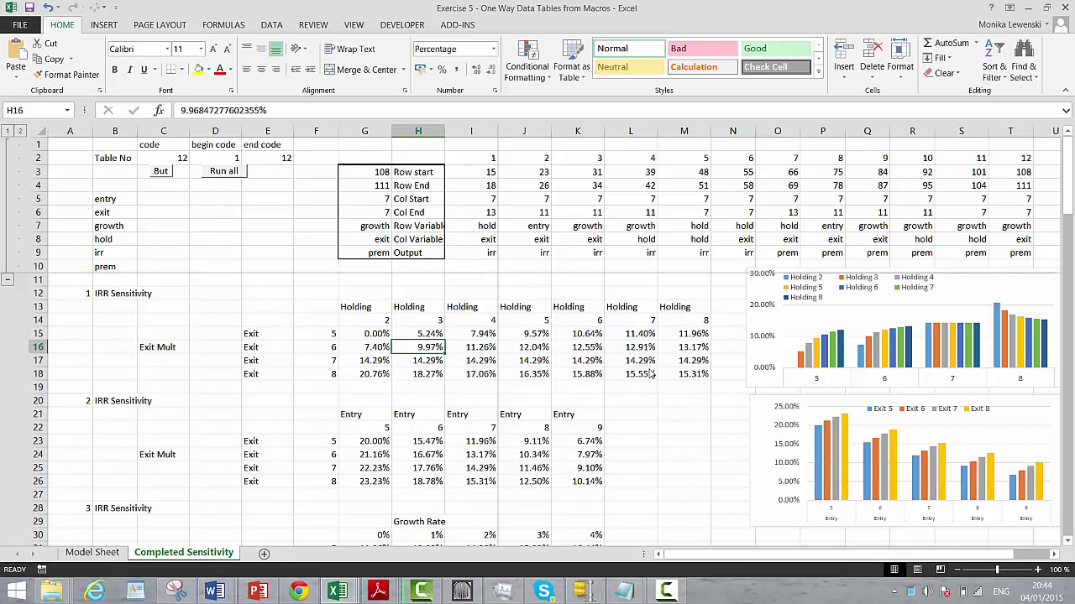
pyautogui.rightClick(159, 552)
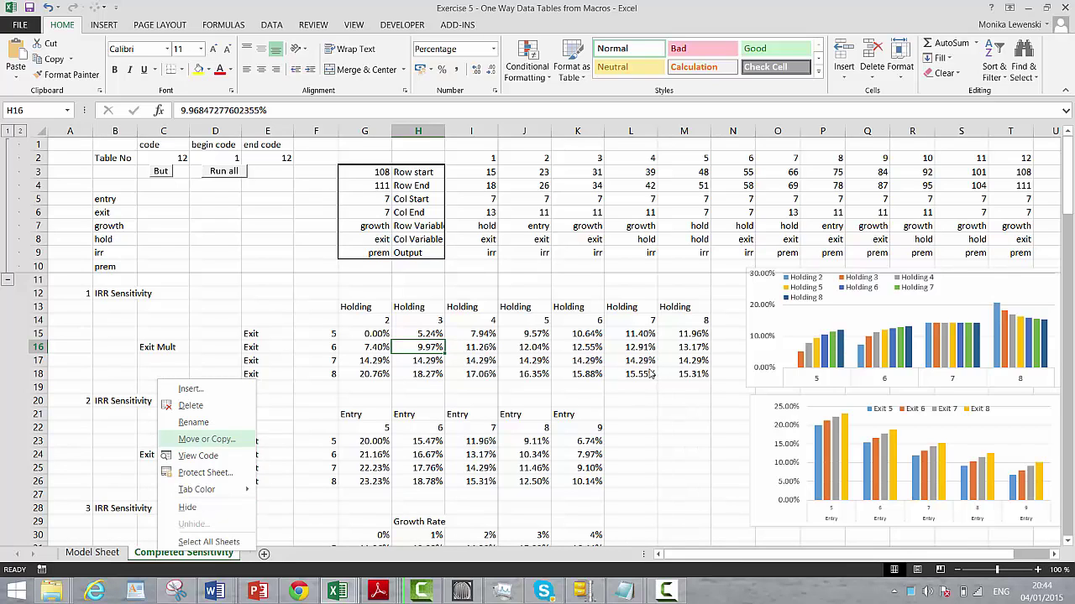
pyautogui.click(206, 439)
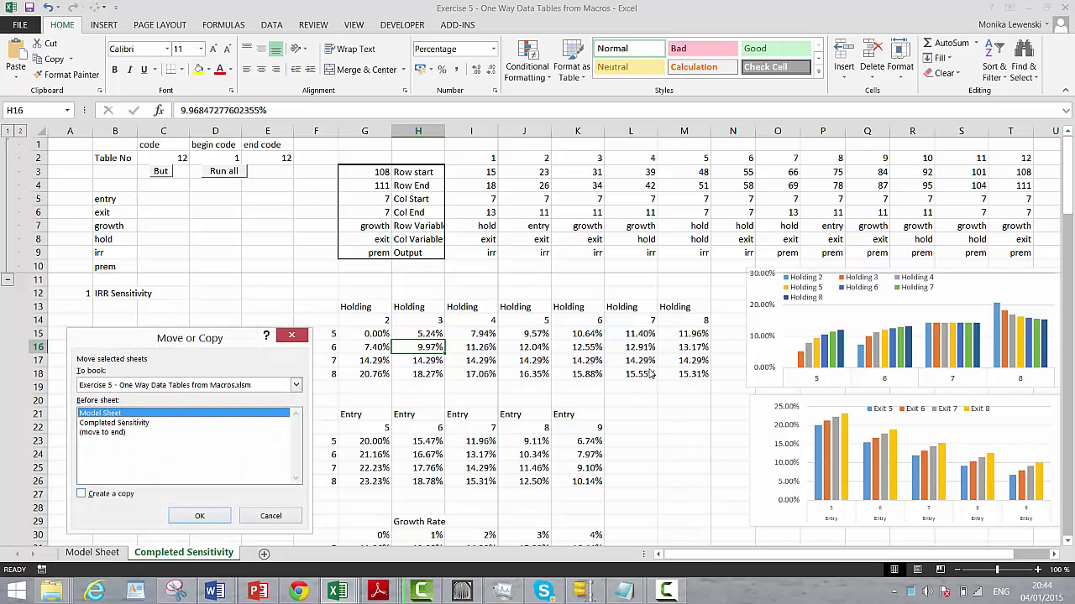
pyautogui.click(81, 494)
pyautogui.click(199, 515)
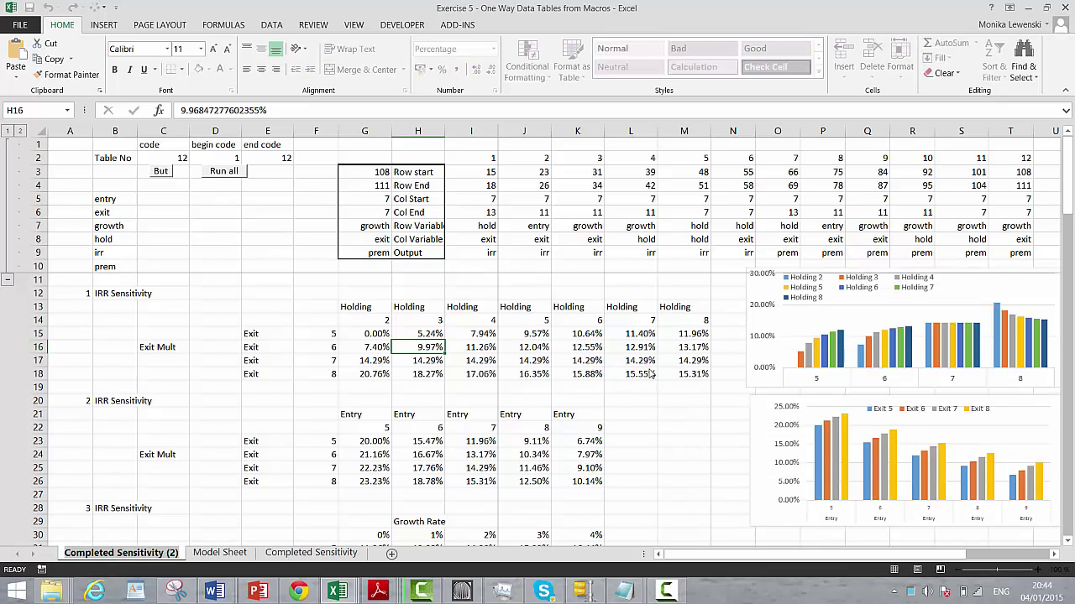
# Step: Rename the copied sheet as One Way Table Sensitivity
pyautogui.write('One Wa')
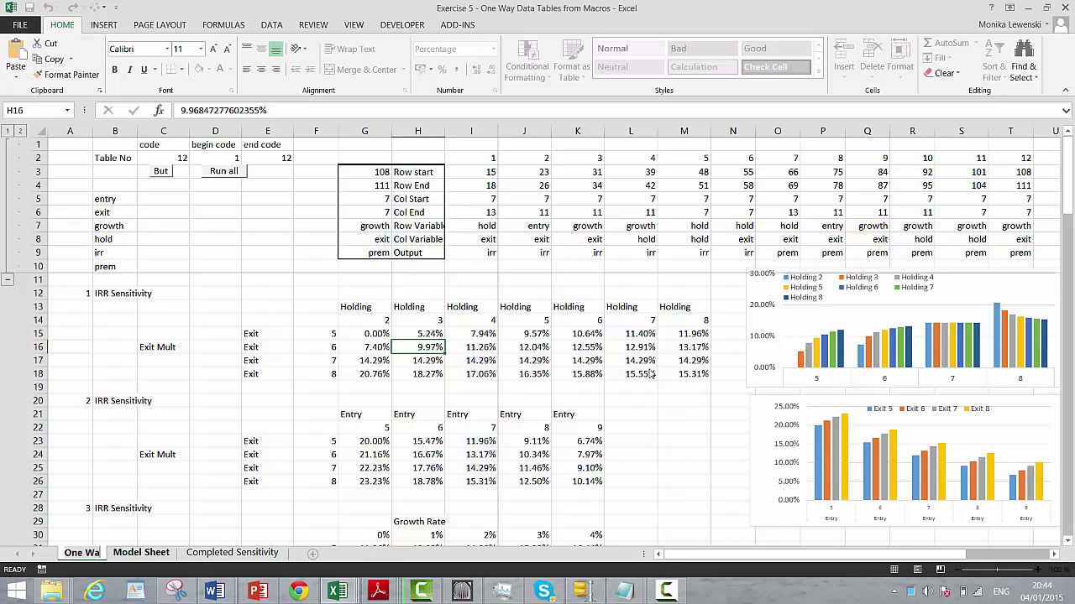
pyautogui.write('y')
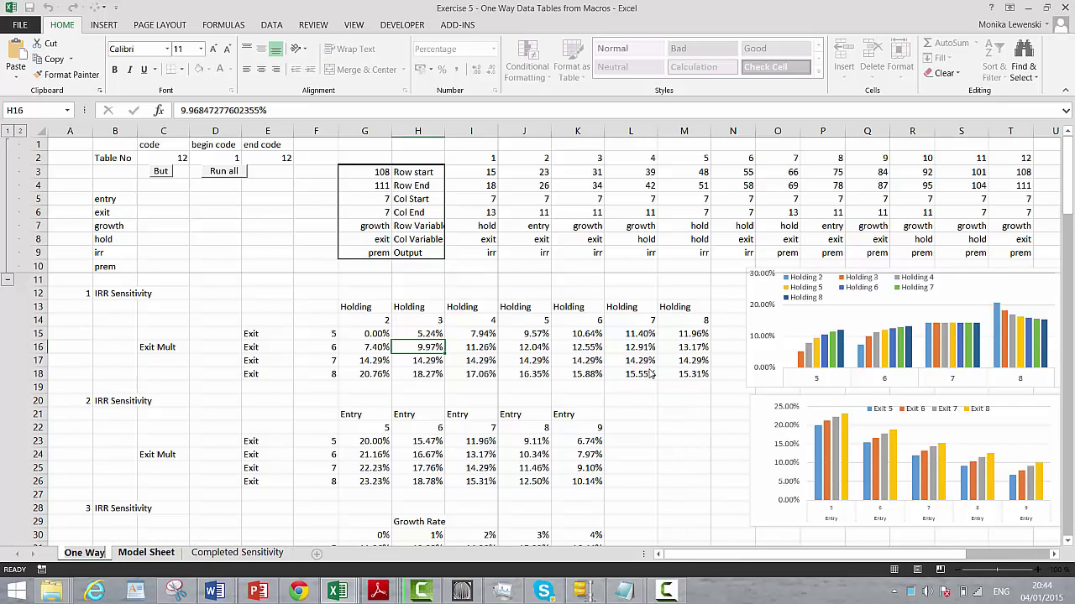
pyautogui.write(' Table')
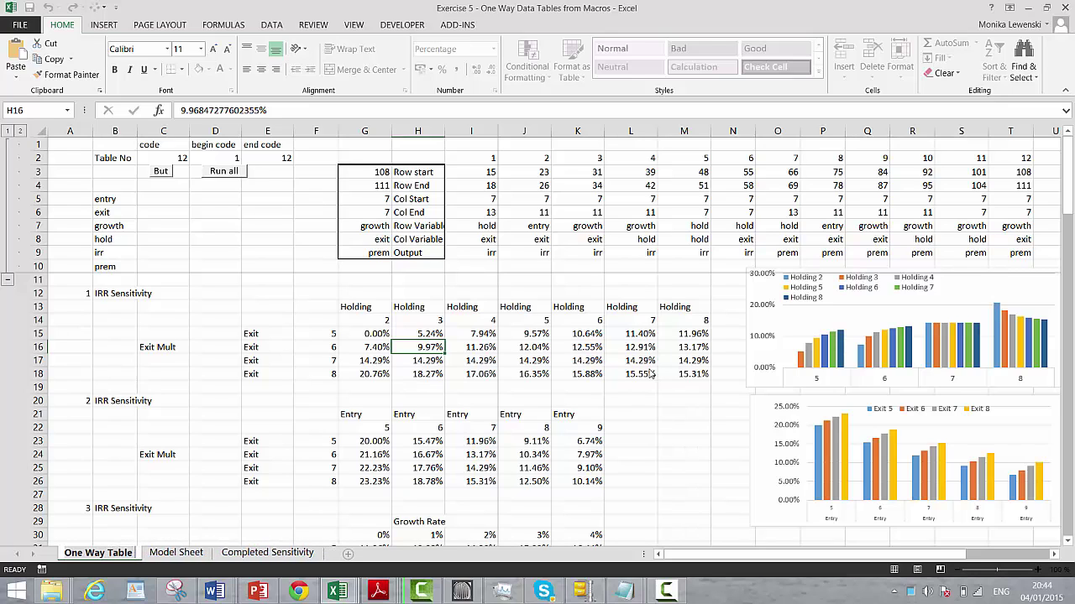
pyautogui.write(' Sensitivity')
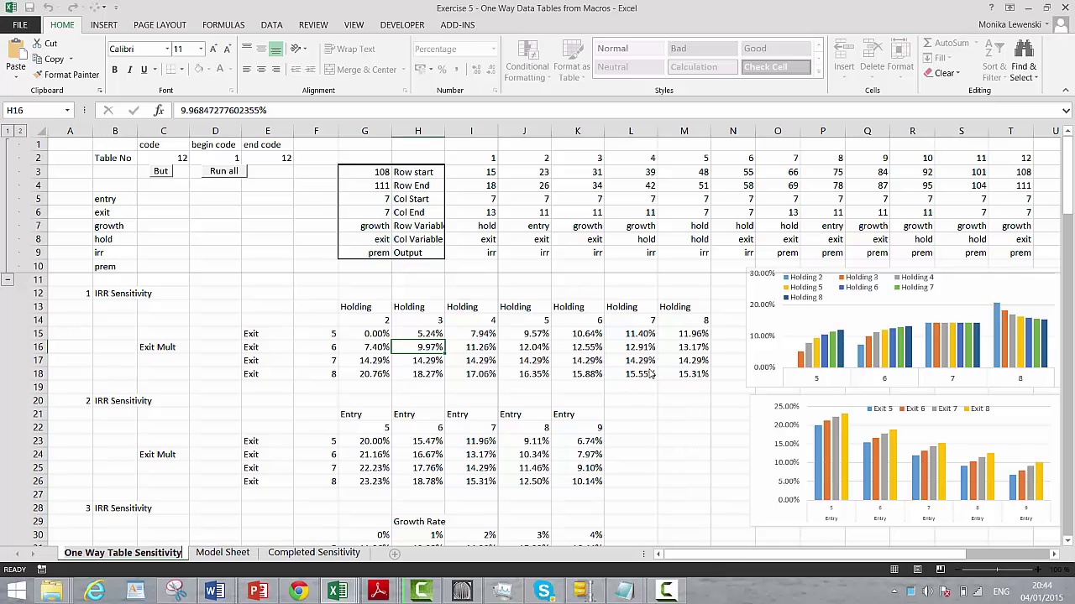
pyautogui.press('Return')
# Step: Collapse and re-expand the grouped setup rows on the Completed Sensitivity sheet, and return to the One Way Table Sensitivity sheet
pyautogui.hotkey('ctrl', 'pagedown')
pyautogui.hotkey('ctrl', 'pagedown')
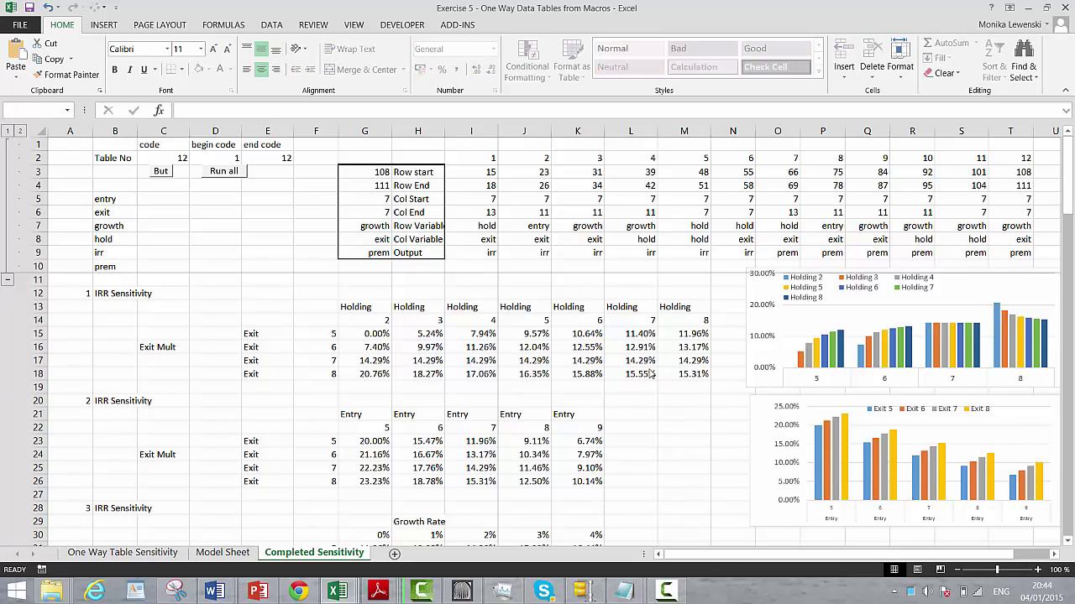
pyautogui.hotkey('alt', 'a')
pyautogui.press('h')
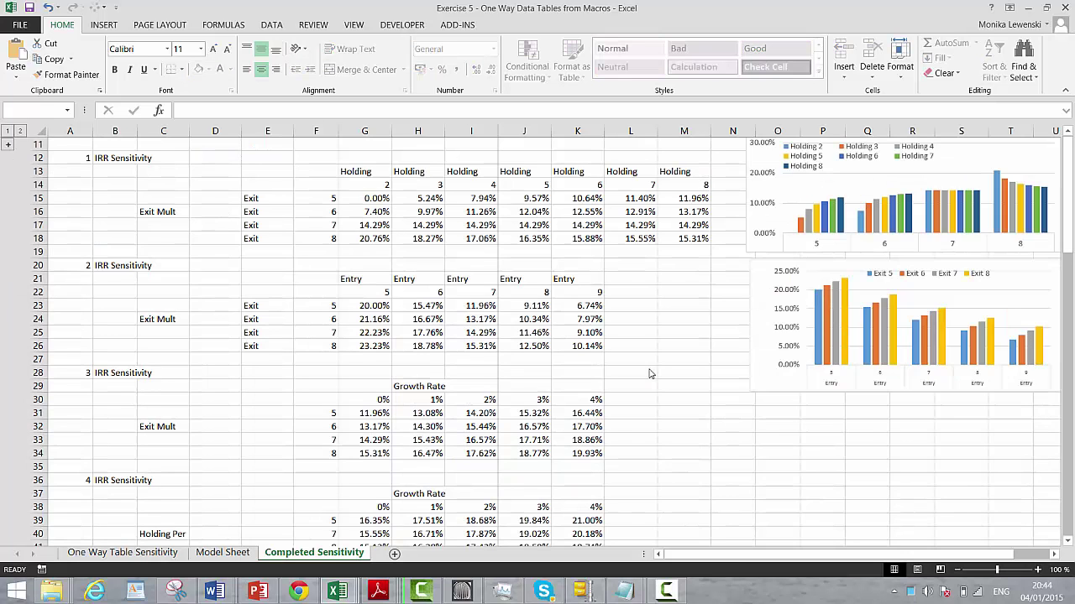
pyautogui.hotkey('alt', 'a')
pyautogui.press('j')
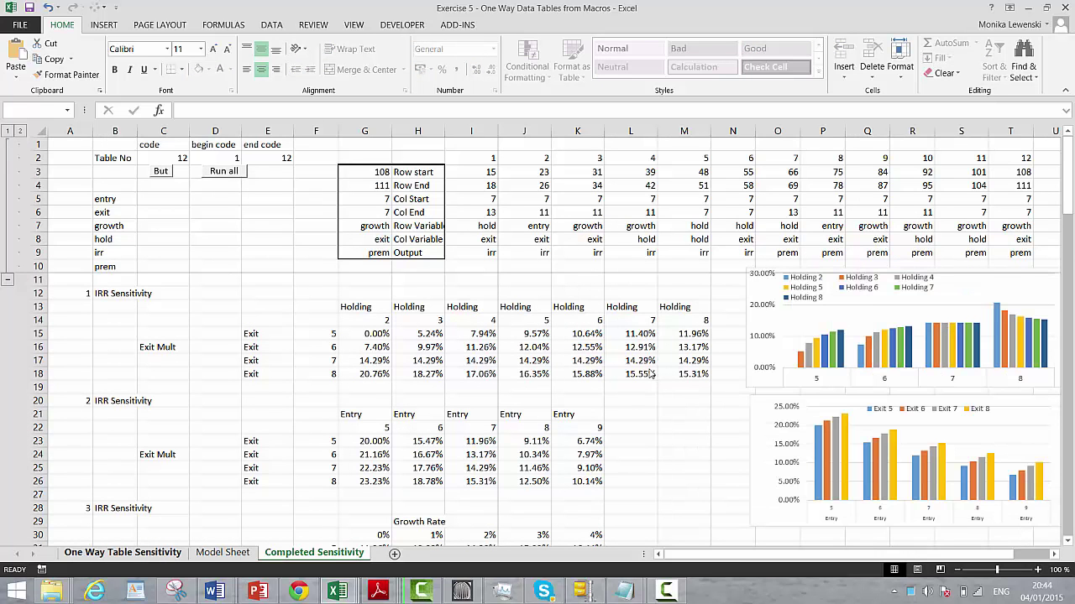
pyautogui.click(123, 553)
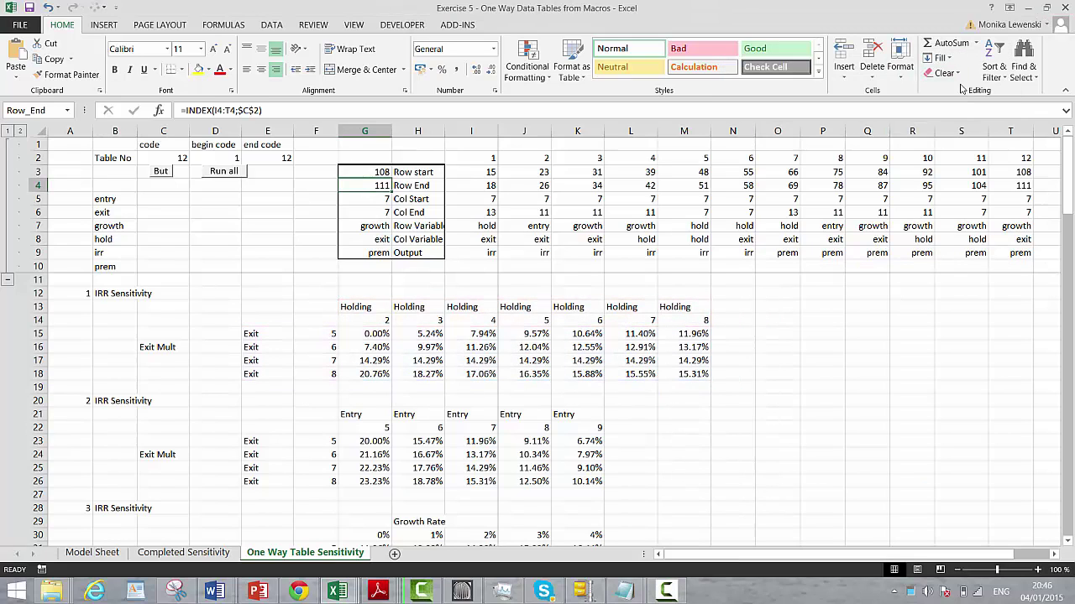
# Step: Review the INDEX formulas for the row and column start and end settings in column G
pyautogui.press('Down')
pyautogui.press('Down')
pyautogui.press('Right')
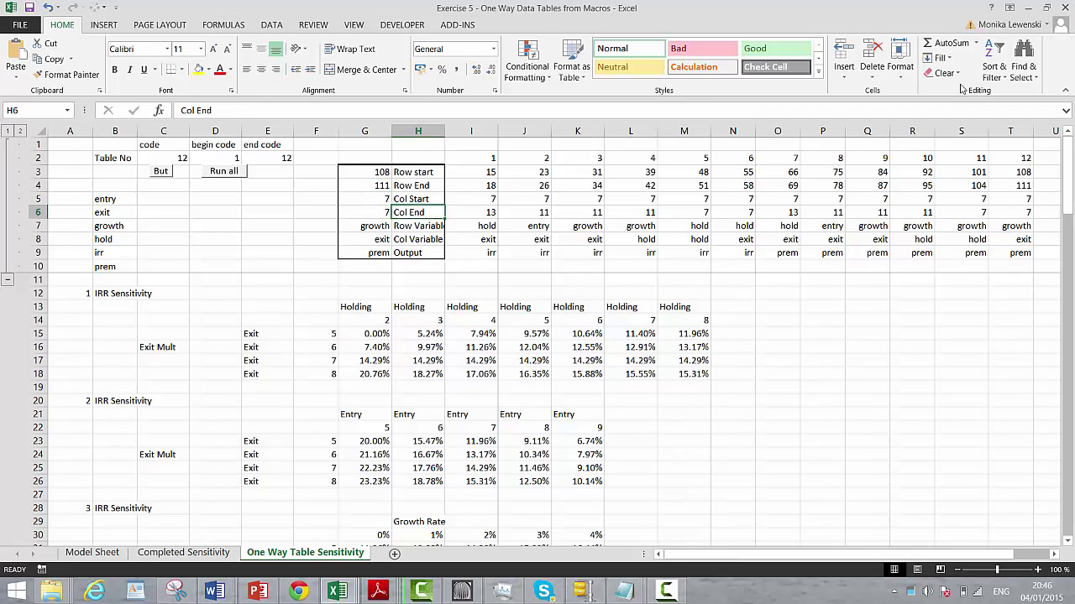
pyautogui.press('Right')
pyautogui.press('Up')
pyautogui.press('Left')
pyautogui.press('Left')
pyautogui.press('Down')
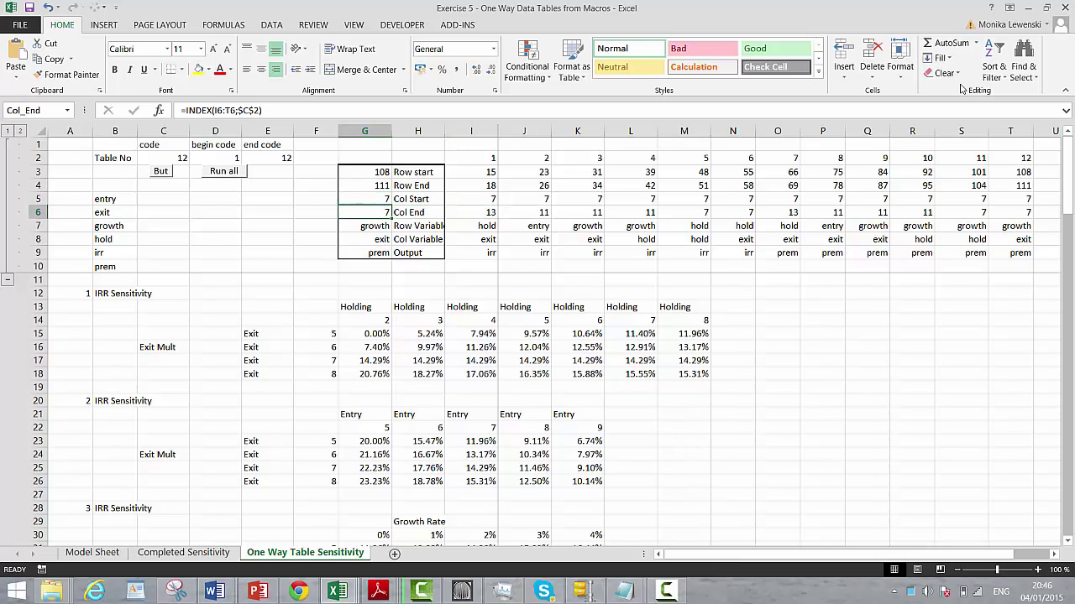
pyautogui.press('Up')
pyautogui.press('Up')
pyautogui.press('Up')
pyautogui.press('Down')
pyautogui.press('Down')
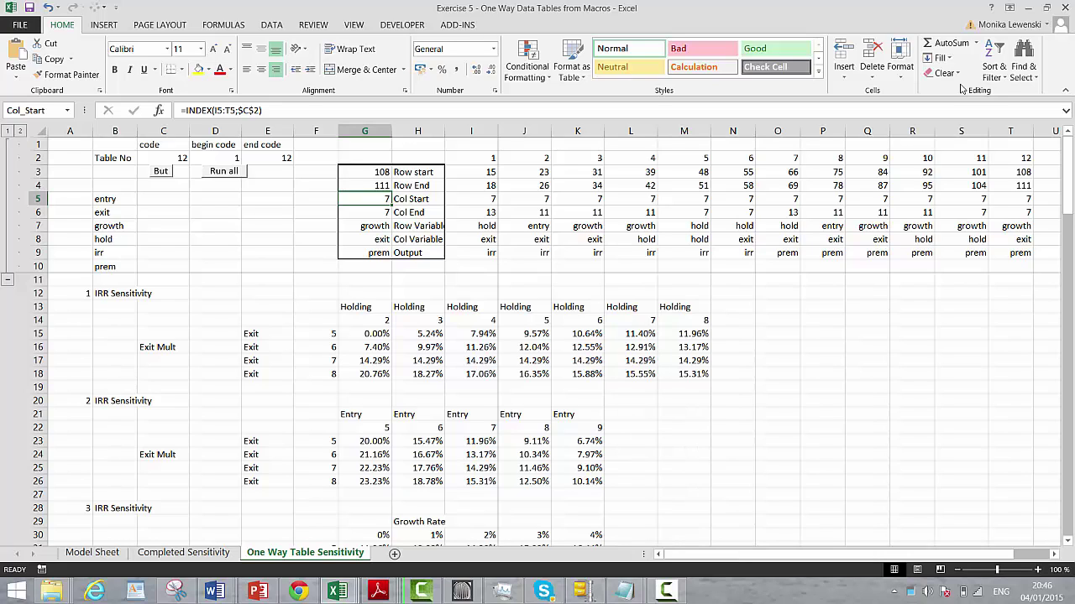
# Step: Clear the Col Start and Col End rows of the setup table, cells G5:T6
pyautogui.hotkey('shift', 'Down')
pyautogui.hotkey('ctrl', 'shift', 'Right')
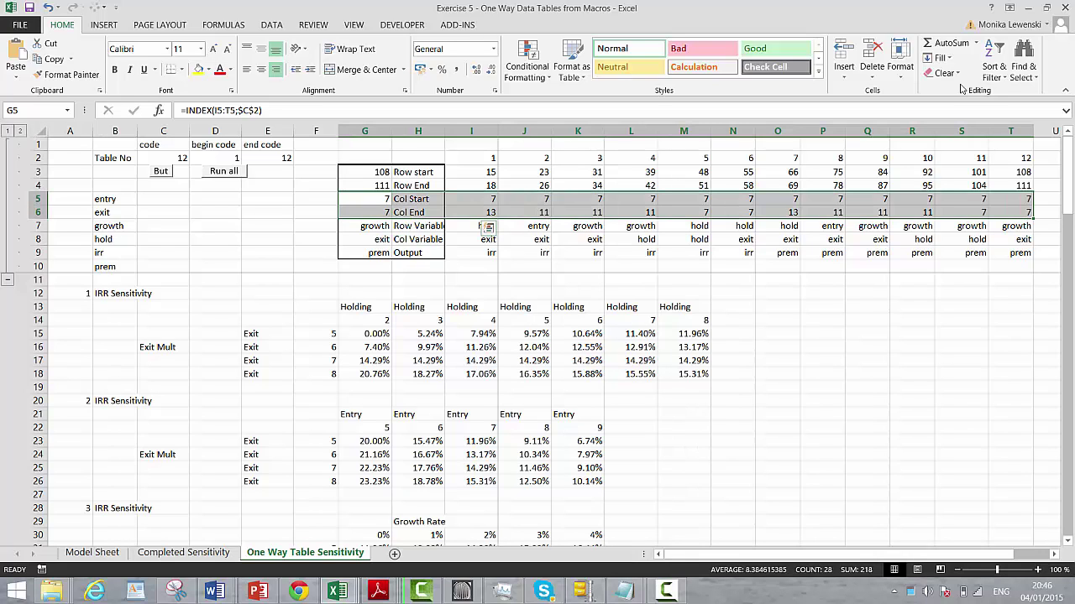
pyautogui.press('Delete')
pyautogui.press('Left')
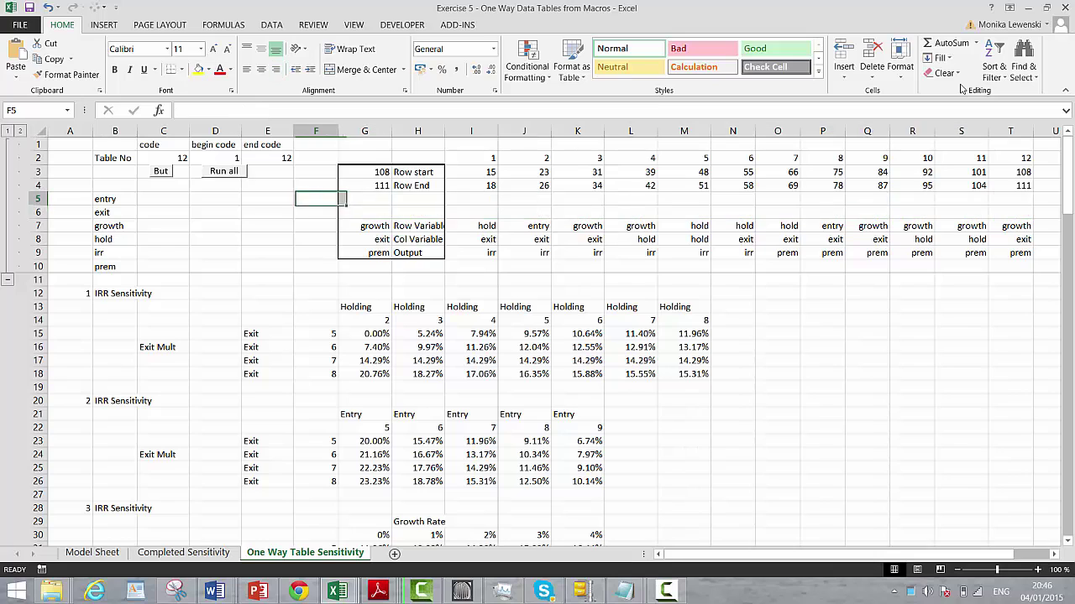
# Step: Clear the Row Variable row of the setup table, cells G7:T7
pyautogui.press('Down')
pyautogui.press('Down')
pyautogui.press('Down')
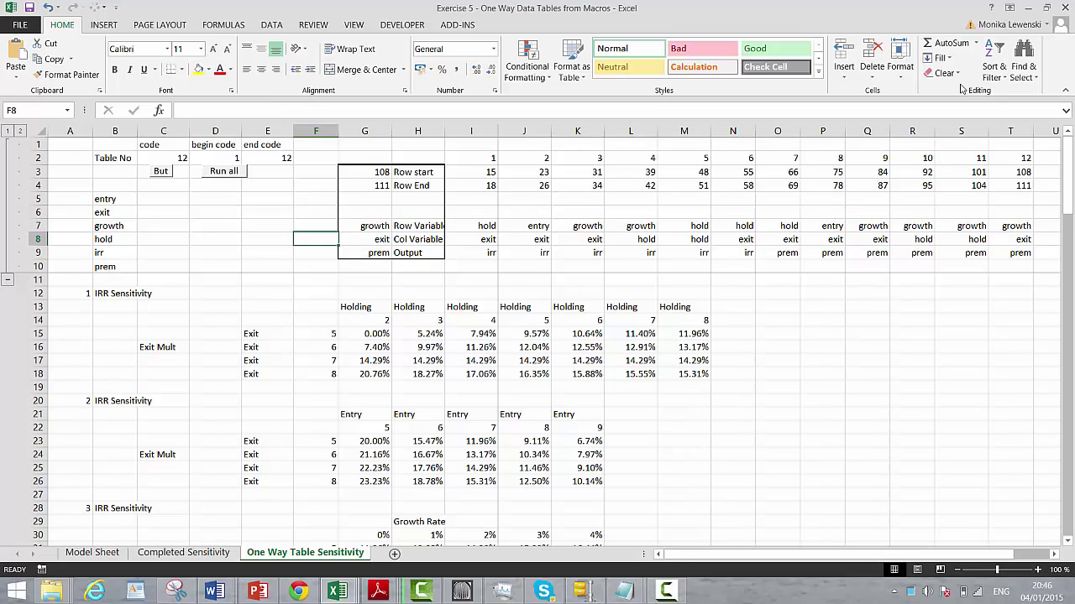
pyautogui.press('Right')
pyautogui.press('Up')
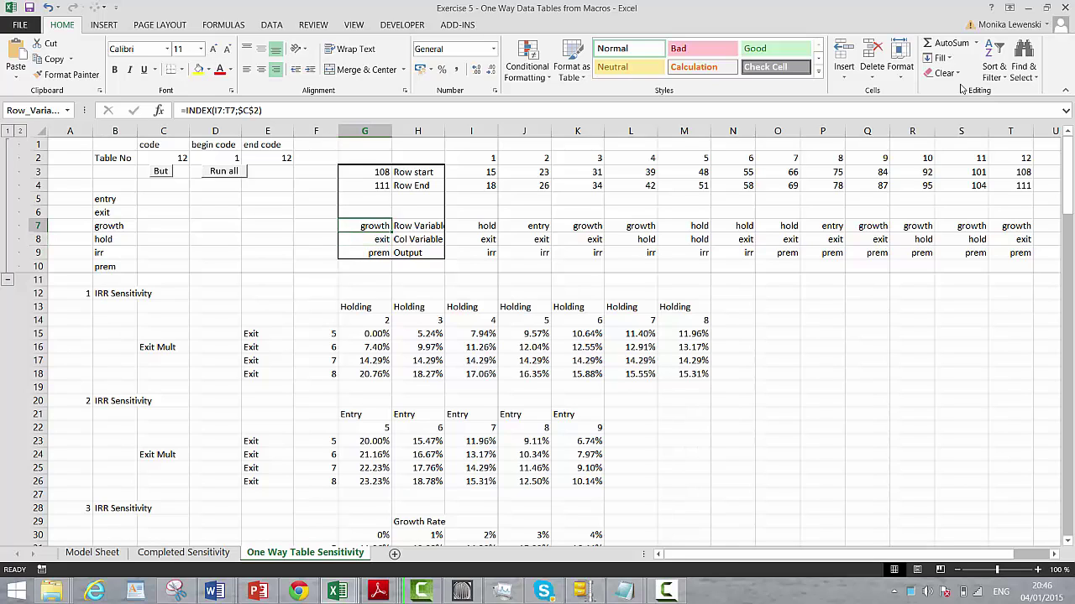
pyautogui.hotkey('ctrl', 'shift', 'Right')
pyautogui.press('Delete')
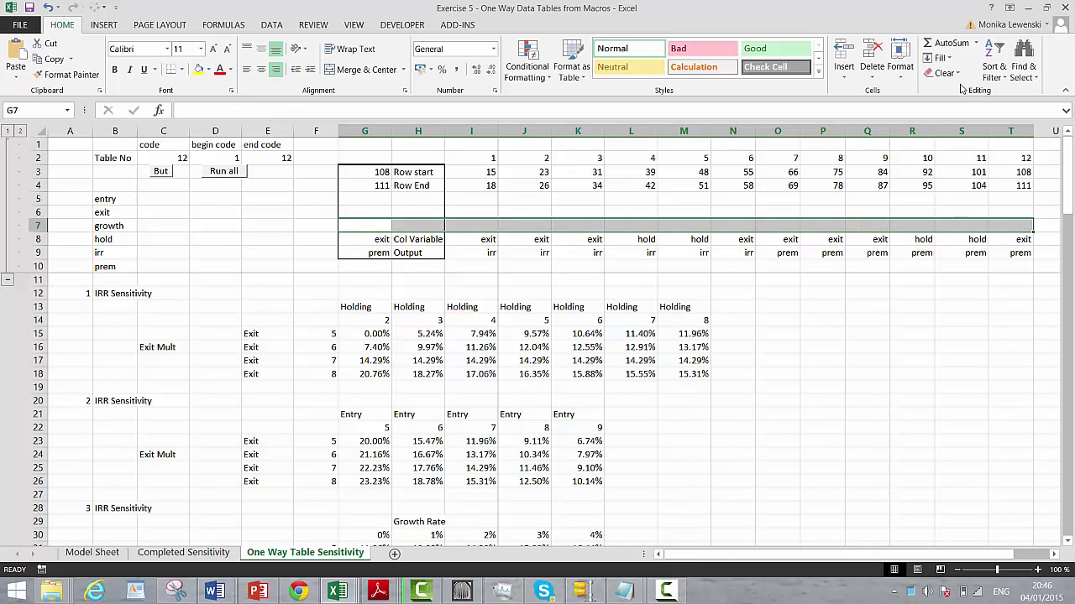
# Step: Move the Col Variable and Output rows from G8:T9 up to G5:T6, directly below Row End
pyautogui.press('Left')
pyautogui.press('Down')
pyautogui.press('Down')
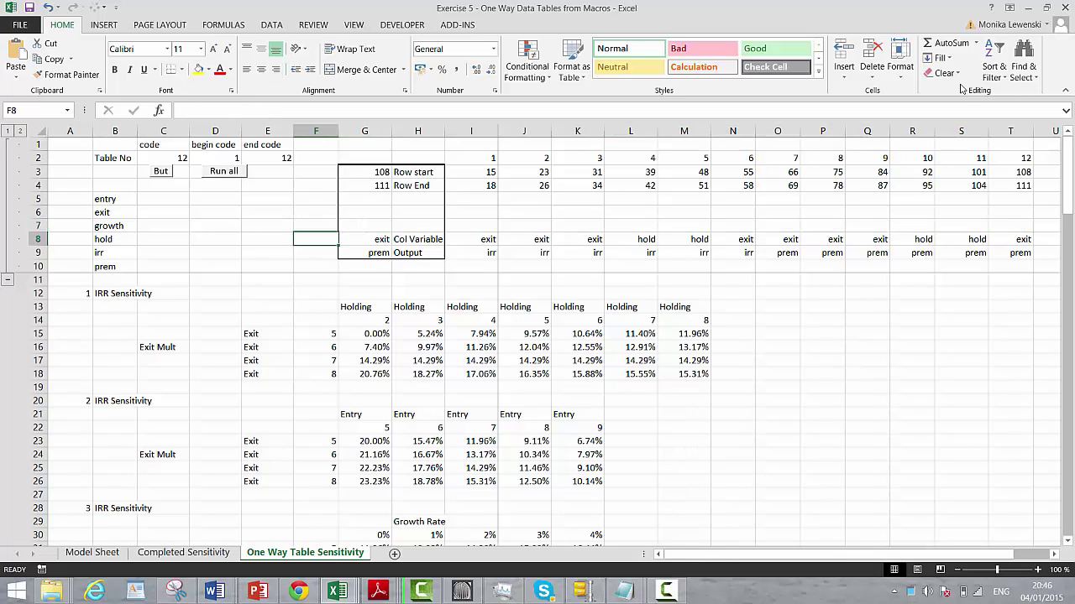
pyautogui.press('Up')
pyautogui.press('Right')
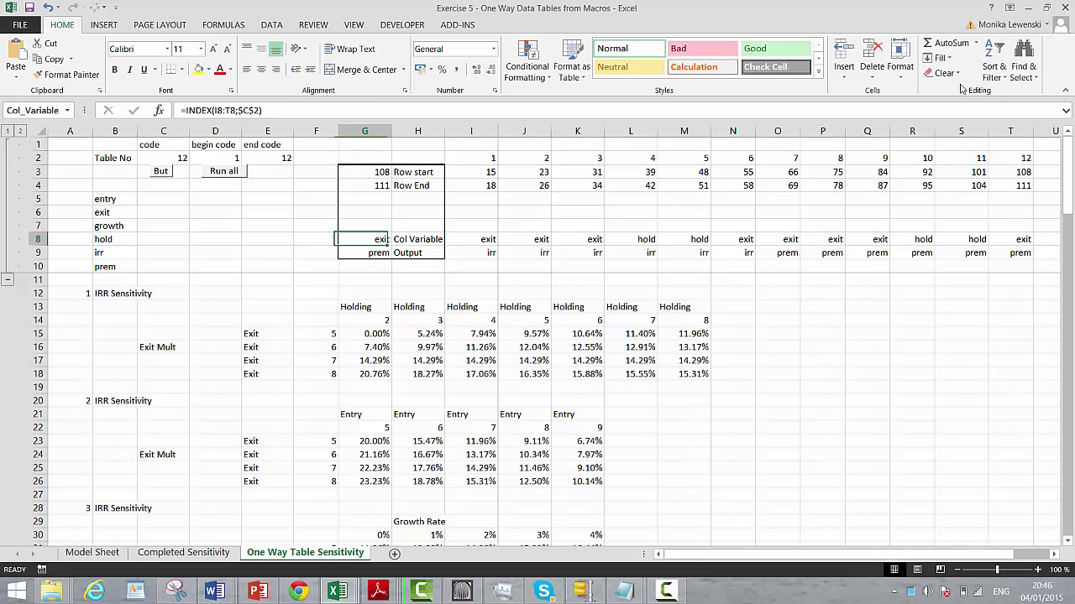
pyautogui.hotkey('shift', 'Down')
pyautogui.hotkey('shift', 'Right')
pyautogui.hotkey('shift', 'Right')
pyautogui.hotkey('shift', 'Right')
pyautogui.hotkey('shift', 'Right')
pyautogui.hotkey('shift', 'Right')
pyautogui.hotkey('shift', 'Right')
pyautogui.hotkey('shift', 'Right')
pyautogui.hotkey('shift', 'Right')
pyautogui.hotkey('shift', 'Right')
pyautogui.hotkey('shift', 'Right')
pyautogui.hotkey('shift', 'Right')
pyautogui.hotkey('shift', 'Right')
pyautogui.hotkey('shift', 'Right')
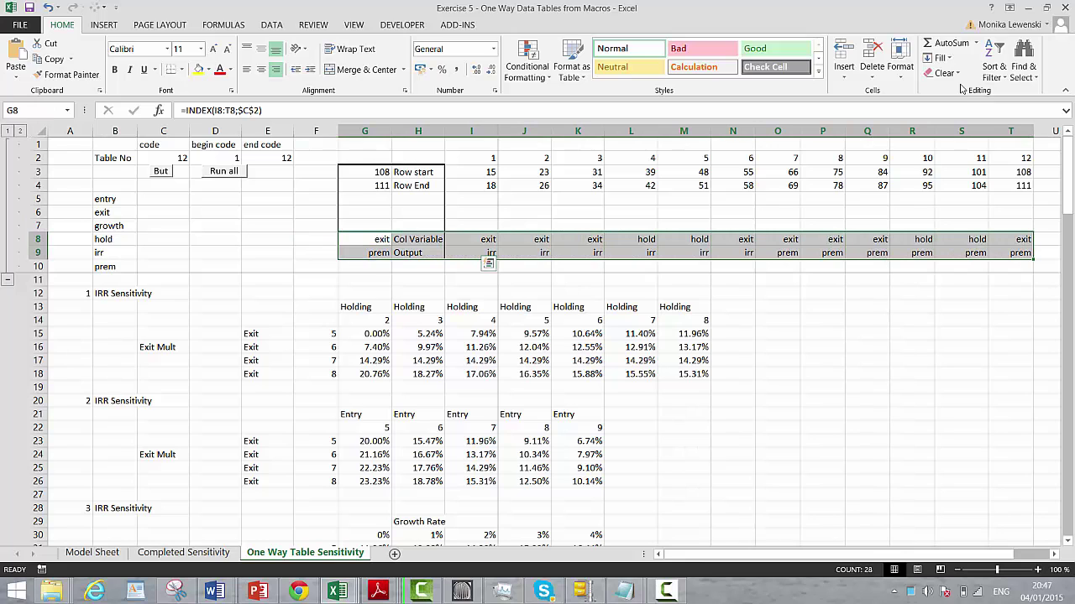
pyautogui.hotkey('ctrl', 'x')
pyautogui.press('Up')
pyautogui.press('Up')
pyautogui.press('Up')
pyautogui.hotkey('ctrl', 'v')
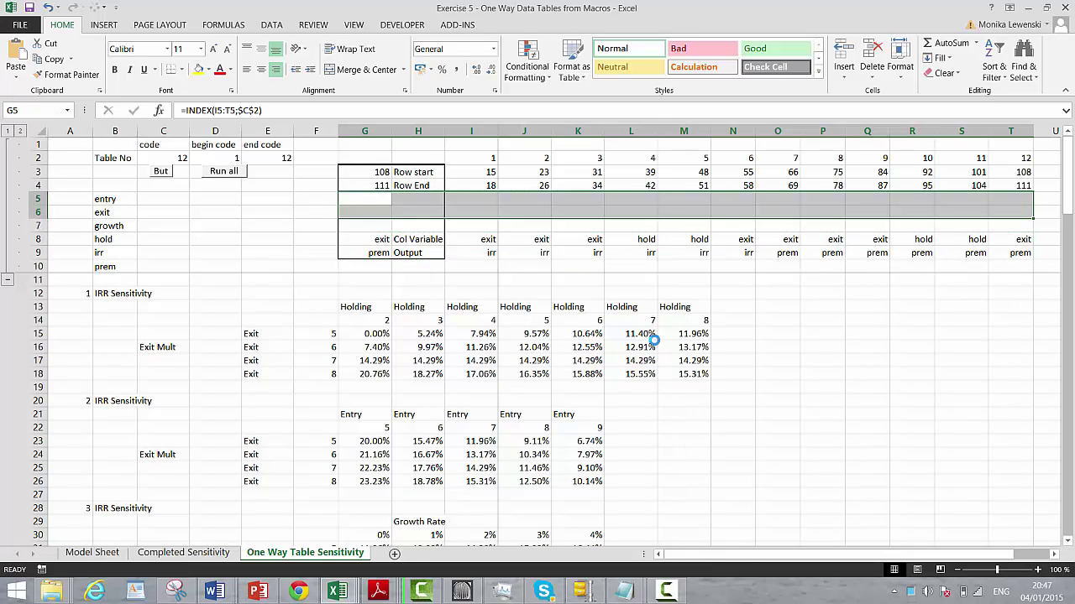
# Step: Remove all borders from the setup block in cells G3:H7
pyautogui.click(654, 342)
pyautogui.press('Down')
pyautogui.press('Up')
pyautogui.press('Up')
pyautogui.press('Up')
pyautogui.press('Up')
pyautogui.press('Up')
pyautogui.press('Up')
pyautogui.press('Up')
pyautogui.press('Up')
pyautogui.press('Up')
pyautogui.press('Up')
pyautogui.press('Up')
pyautogui.press('Up')
pyautogui.press('Up')
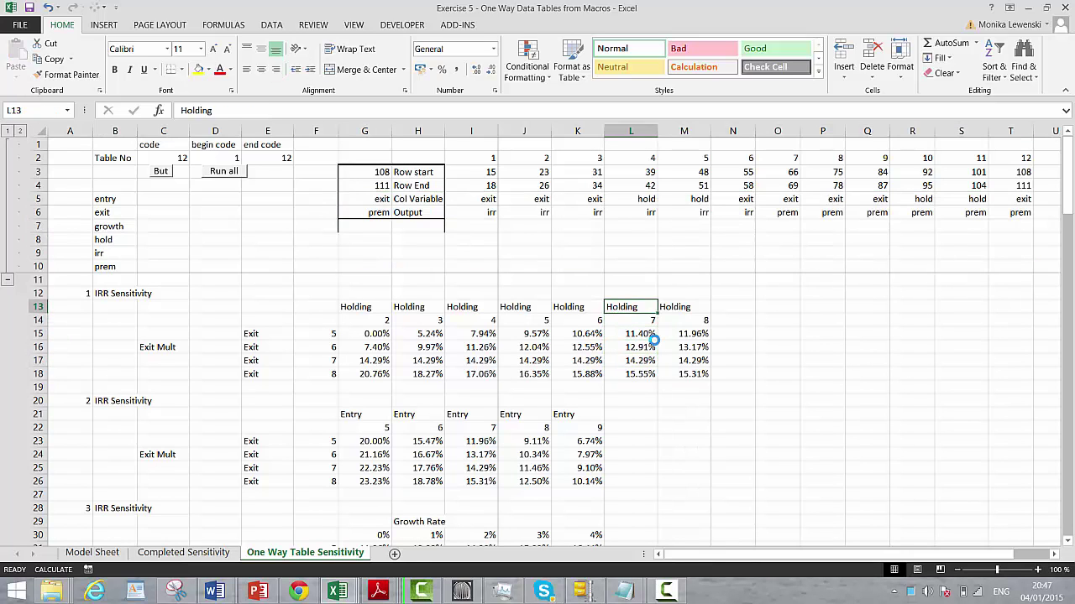
pyautogui.press('Left')
pyautogui.press('Left')
pyautogui.press('Left')
pyautogui.press('Left')
pyautogui.press('Left')
pyautogui.press('Up')
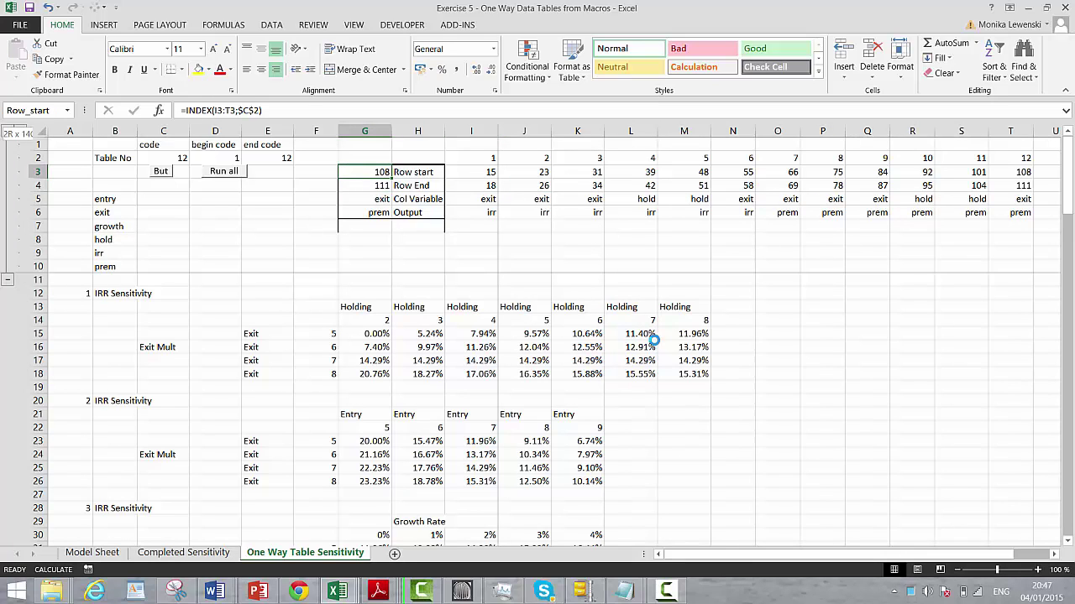
pyautogui.hotkey('shift', 'Right')
pyautogui.hotkey('shift', 'Down')
pyautogui.hotkey('shift', 'Down')
pyautogui.hotkey('shift', 'Down')
pyautogui.hotkey('shift', 'Down')
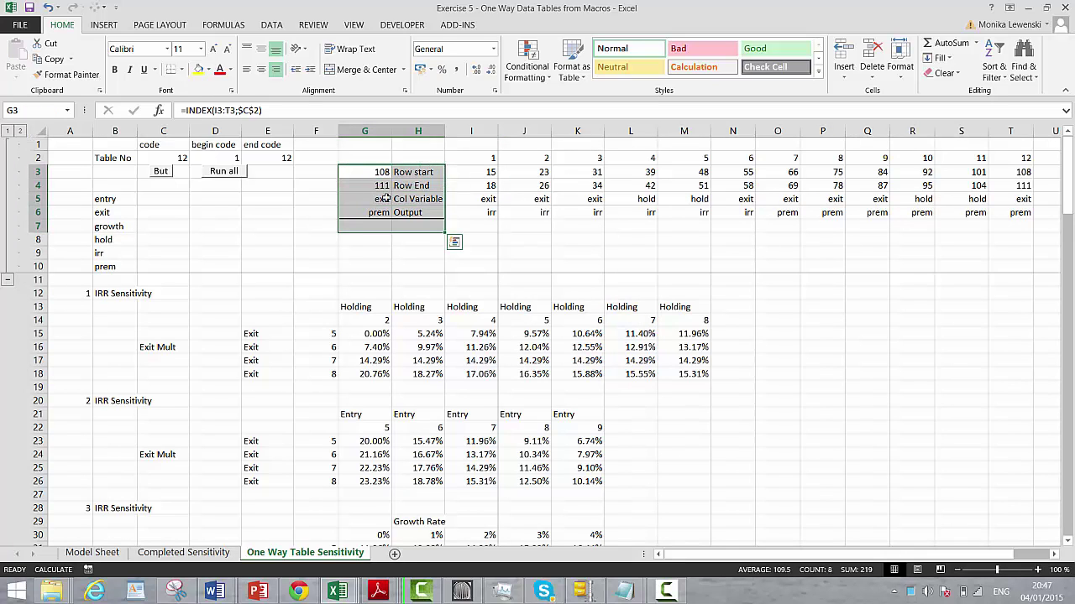
pyautogui.click(181, 70)
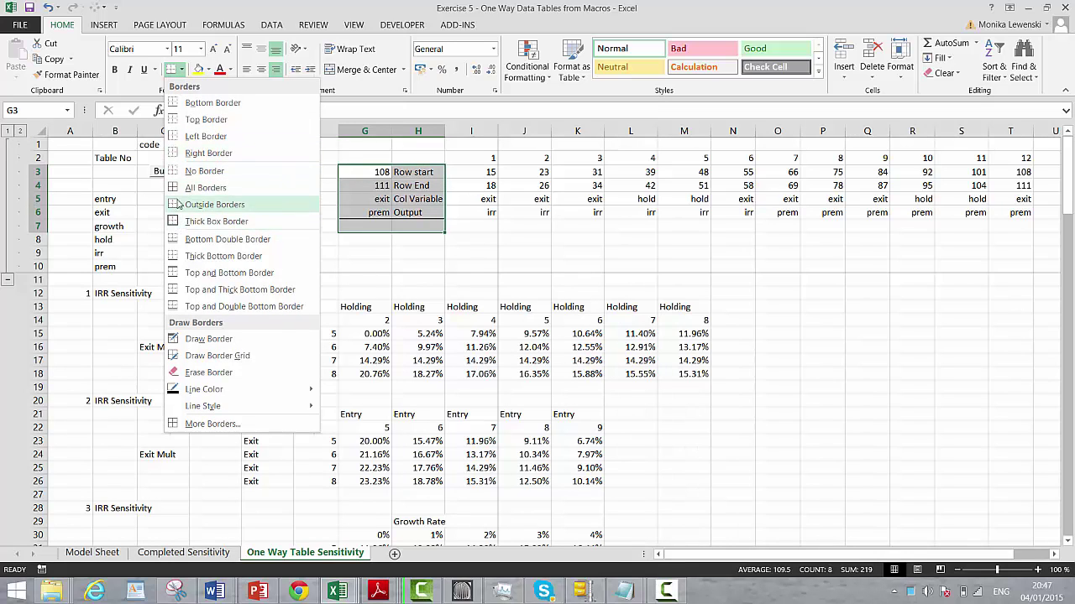
pyautogui.click(173, 174)
# Step: Change the Output label in cell H6 to "Output 1"
pyautogui.press('Down')
pyautogui.press('Down')
pyautogui.press('Down')
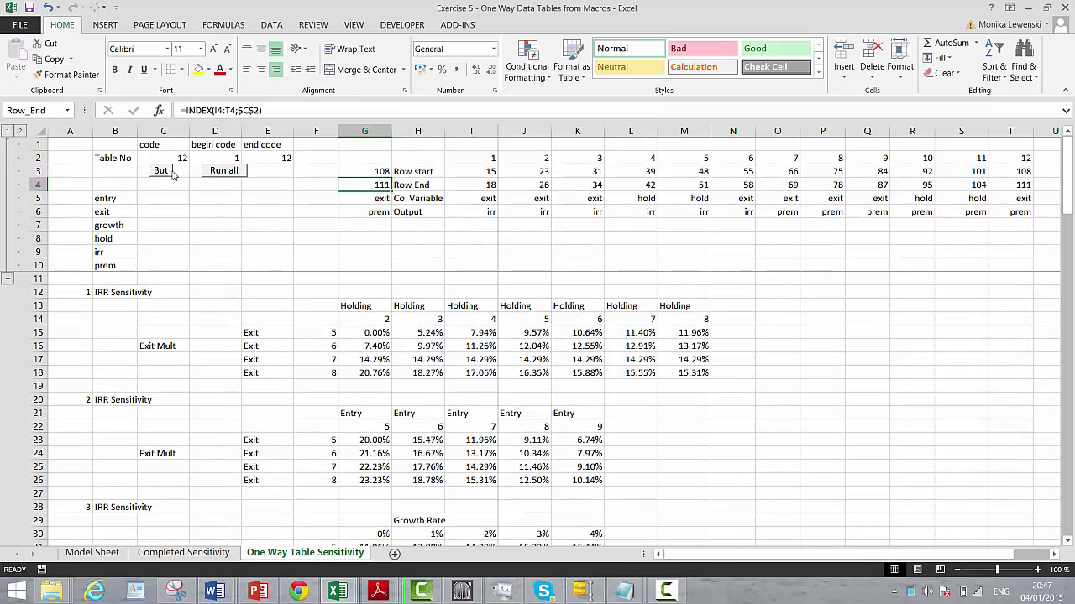
pyautogui.press('Right')
pyautogui.press('F2')
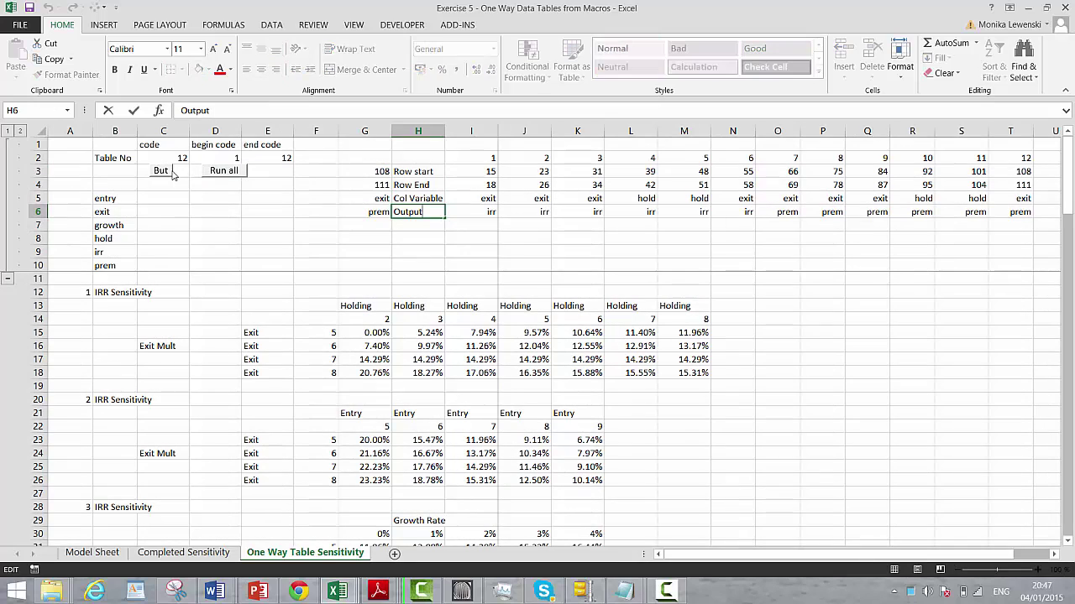
pyautogui.write('1')
pyautogui.press('Return')
# Step: Fill the Output 1 label from H6 down through cell H9
pyautogui.press('Up')
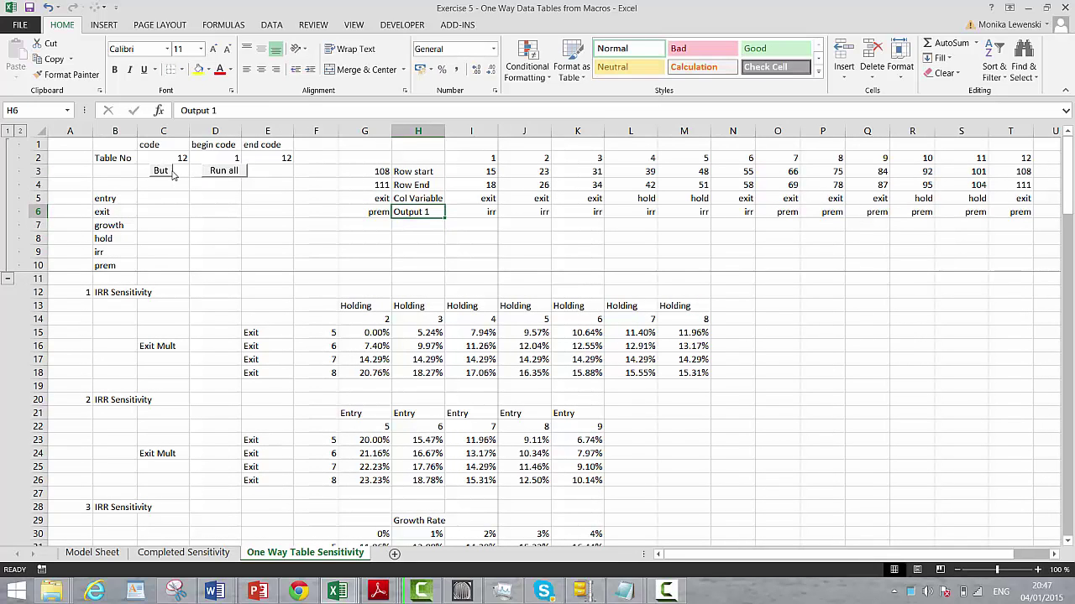
pyautogui.hotkey('shift', 'Down')
pyautogui.hotkey('shift', 'Down')
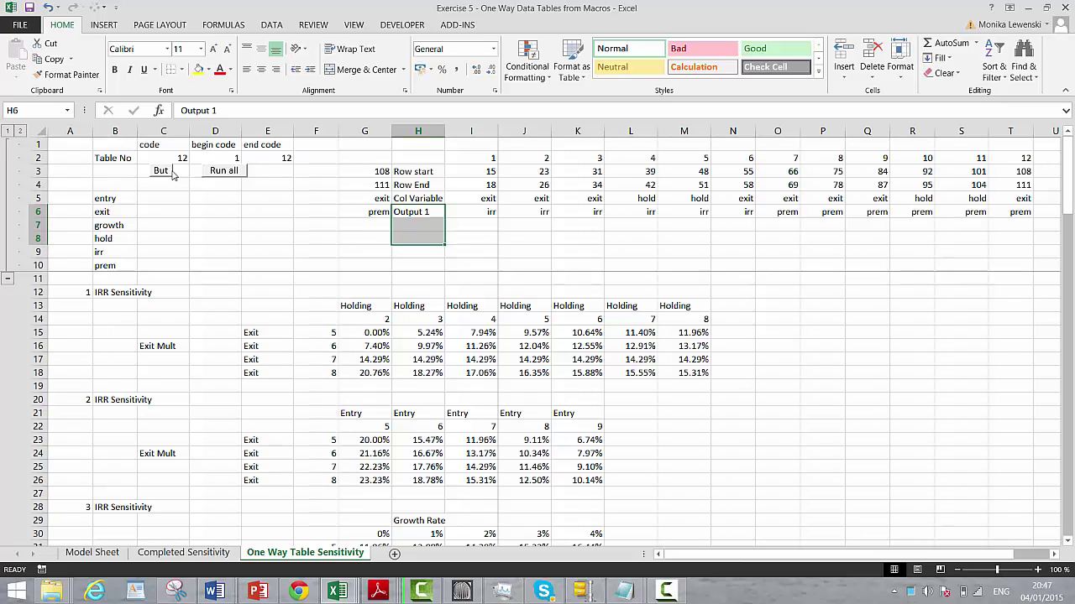
pyautogui.hotkey('ctrl', 'd')
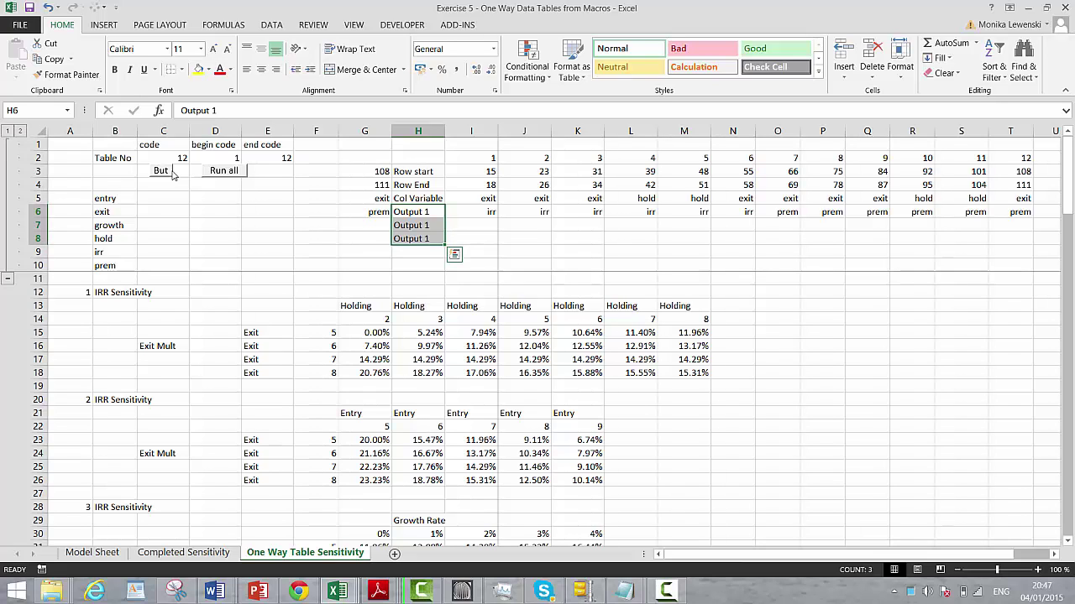
pyautogui.hotkey('shift', 'Down')
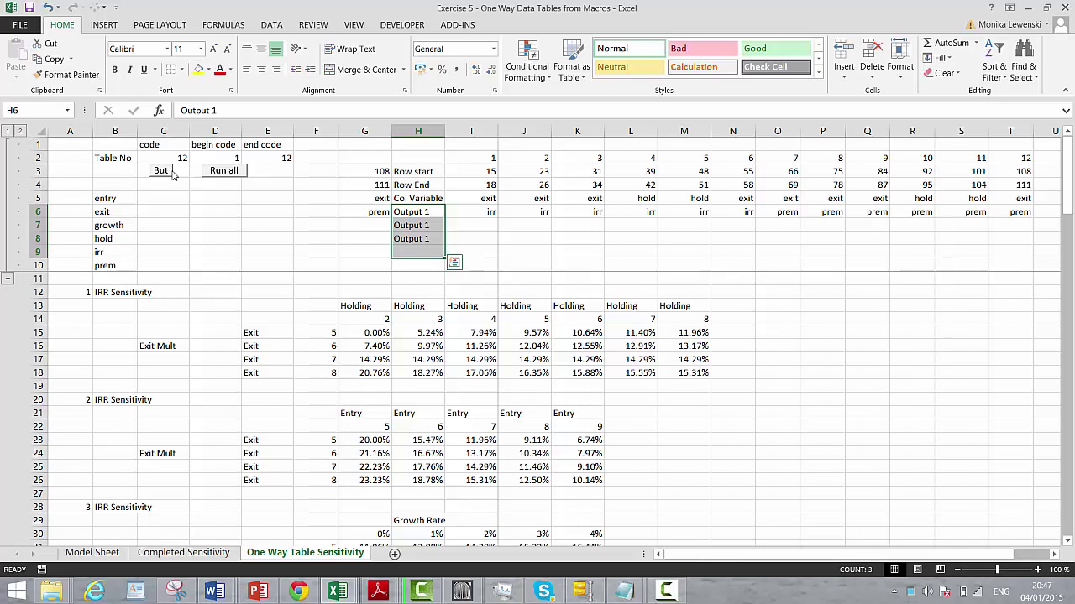
pyautogui.hotkey('ctrl', 'd')
pyautogui.press('Up')
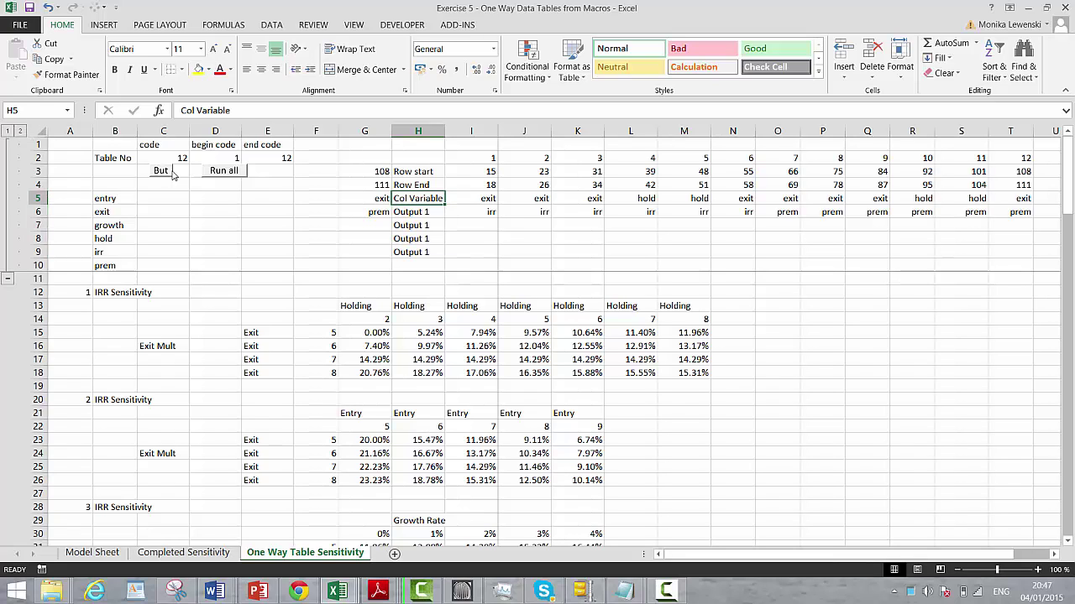
# Step: Relabel cells H7, H8 and H9 as "Output 2", "Output 3" and "Output 4"
pyautogui.press('Down')
pyautogui.press('Down')
pyautogui.press('F2')
pyautogui.press('BackSpace')
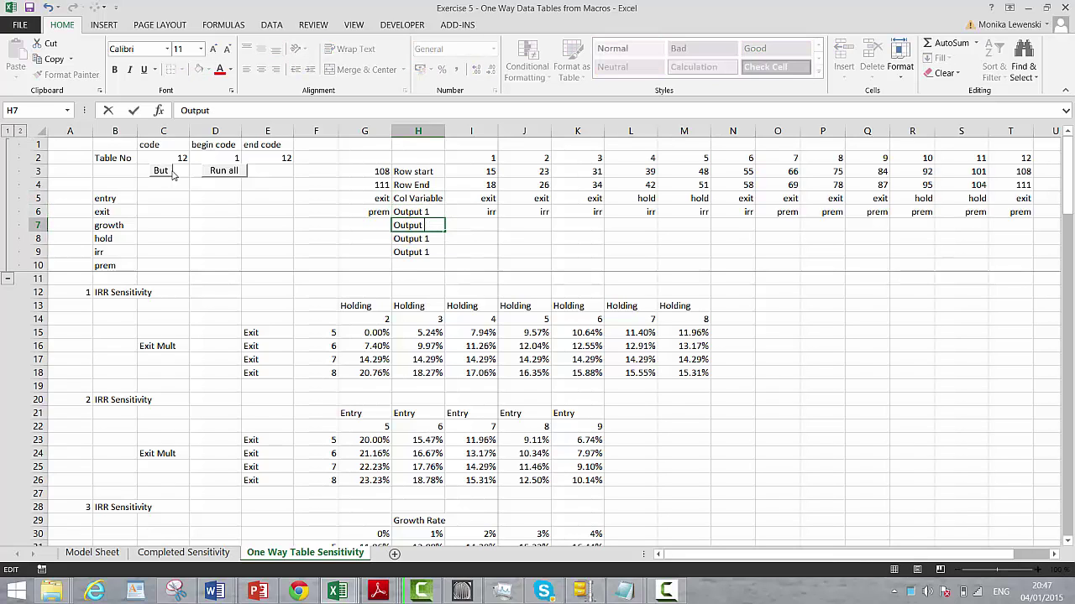
pyautogui.write('2')
pyautogui.press('Return')
pyautogui.press('F2')
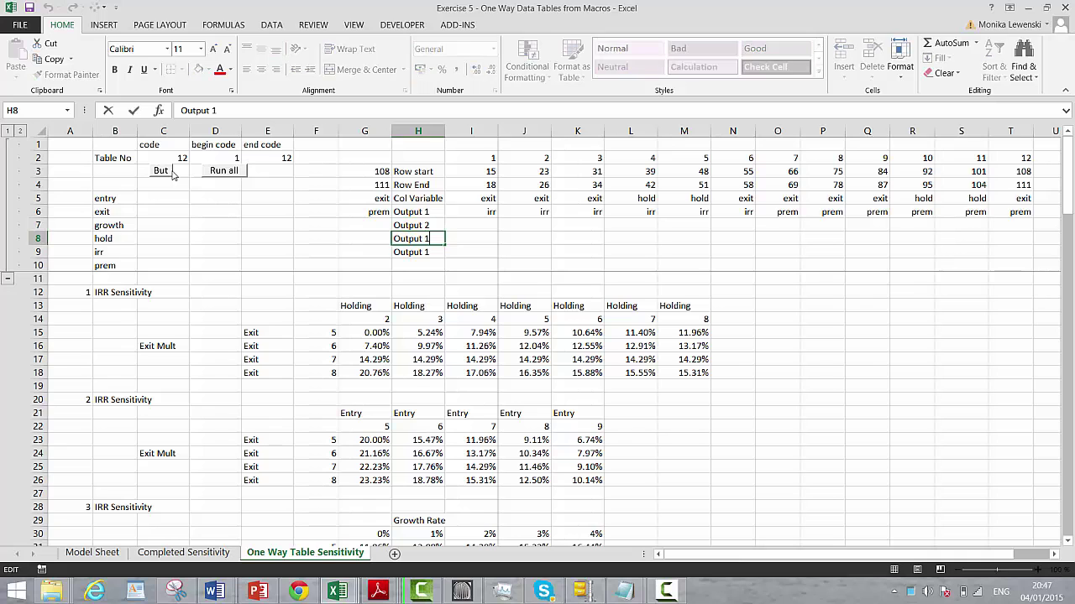
pyautogui.press('BackSpace')
pyautogui.write('3')
pyautogui.press('Return')
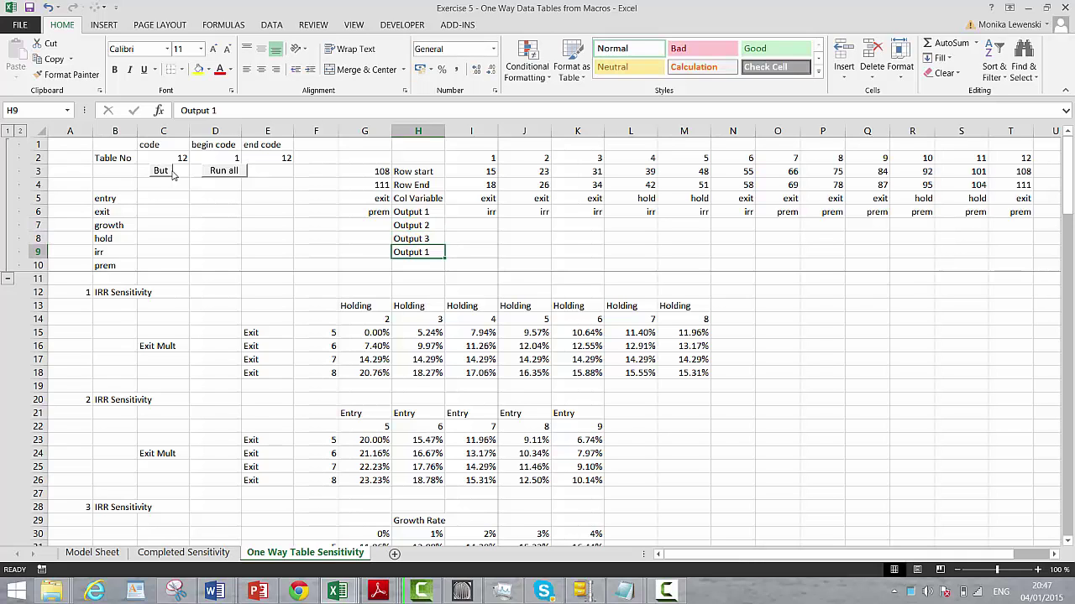
pyautogui.press('F2')
pyautogui.press('BackSpace')
pyautogui.write('4')
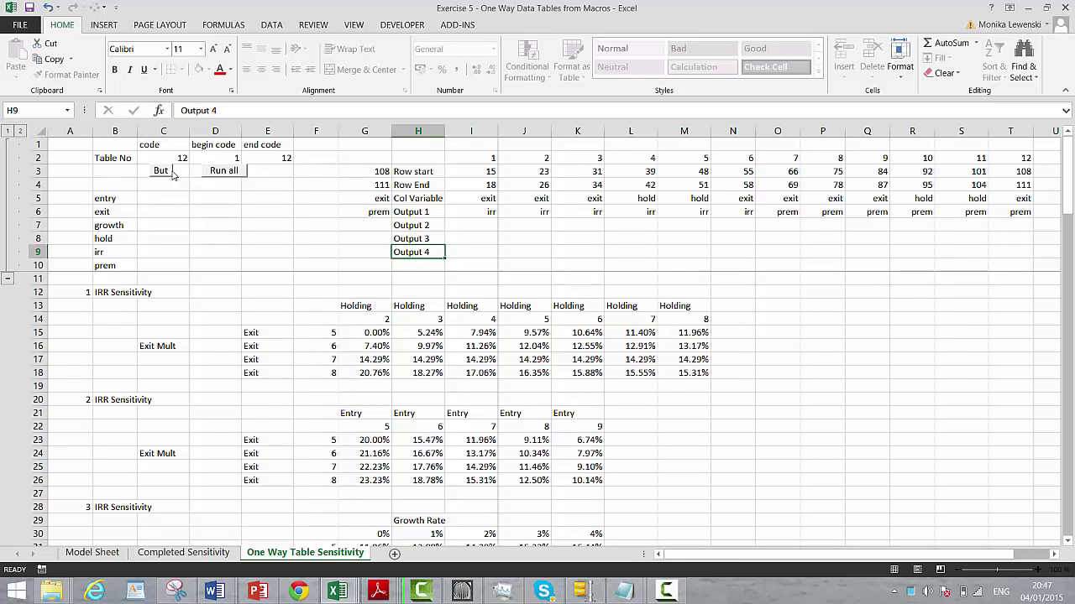
pyautogui.press('Return')
pyautogui.press('Up')
pyautogui.press('Up')
pyautogui.press('Up')
pyautogui.press('Up')
pyautogui.press('Right')
pyautogui.press('Right')
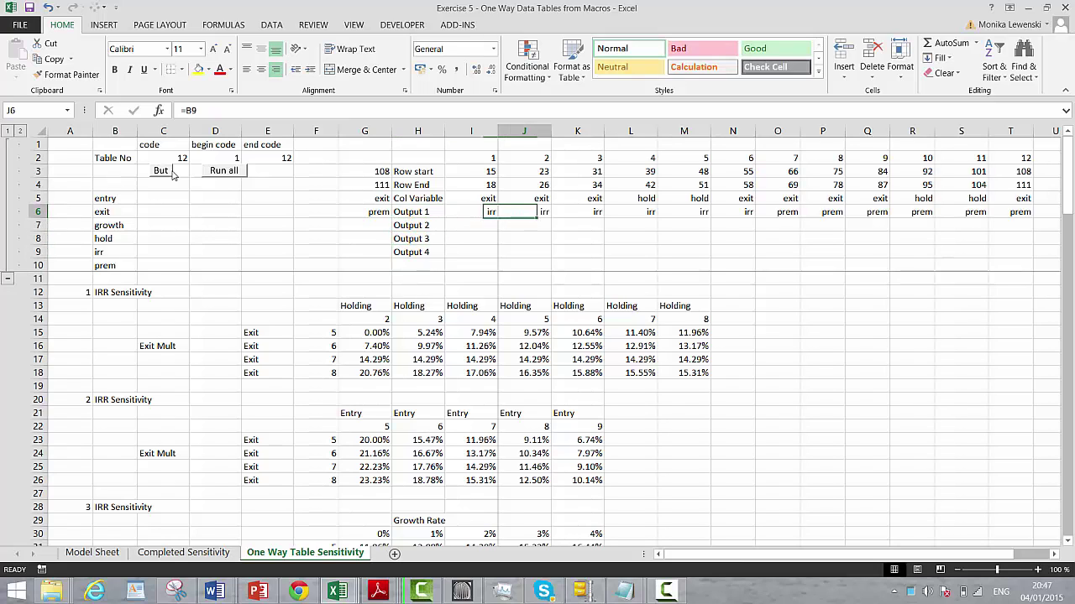
pyautogui.press('Left')
pyautogui.press('Left')
pyautogui.press('Down')
pyautogui.press('Down')
pyautogui.press('Down')
pyautogui.press('Down')
pyautogui.press('Down')
pyautogui.press('Down')
pyautogui.press('Down')
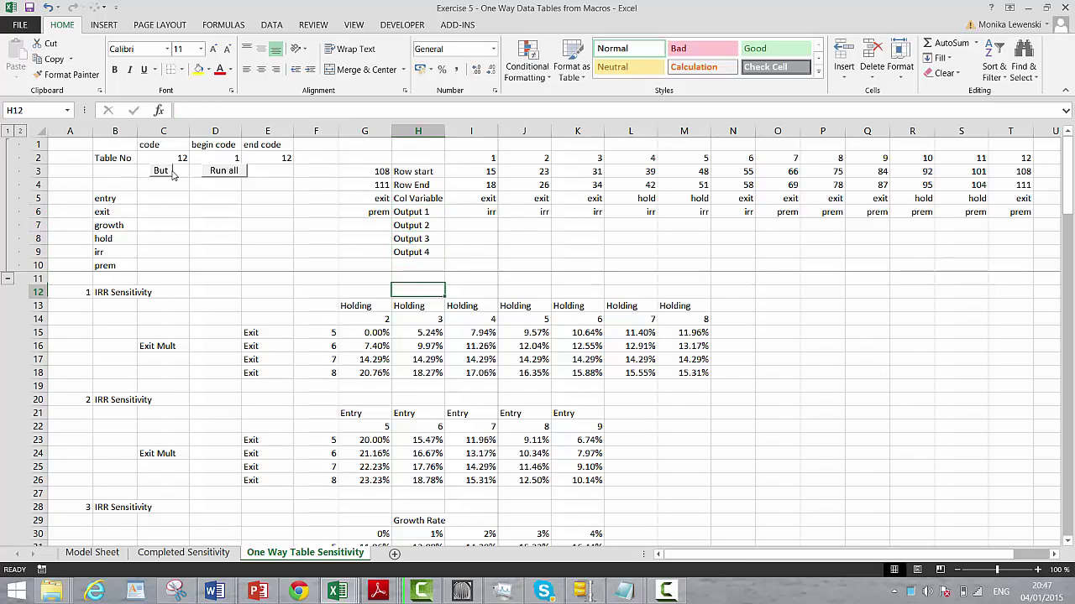
pyautogui.press('Left')
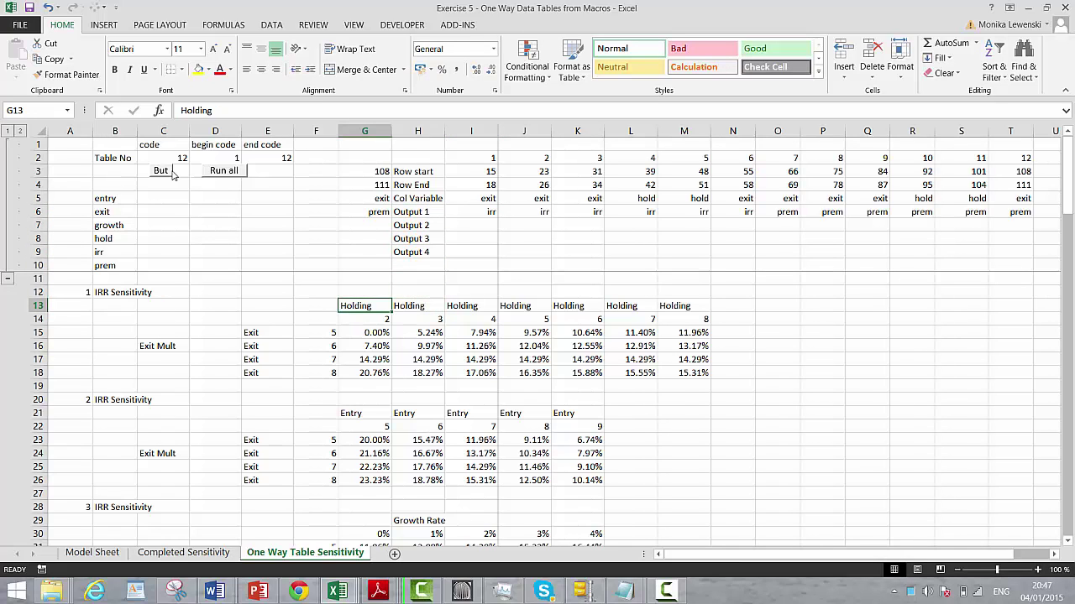
pyautogui.hotkey('shift', 'Right')
pyautogui.hotkey('shift', 'Right')
pyautogui.hotkey('shift', 'Right')
pyautogui.hotkey('shift', 'Right')
pyautogui.hotkey('shift', 'Right')
pyautogui.hotkey('shift', 'Right')
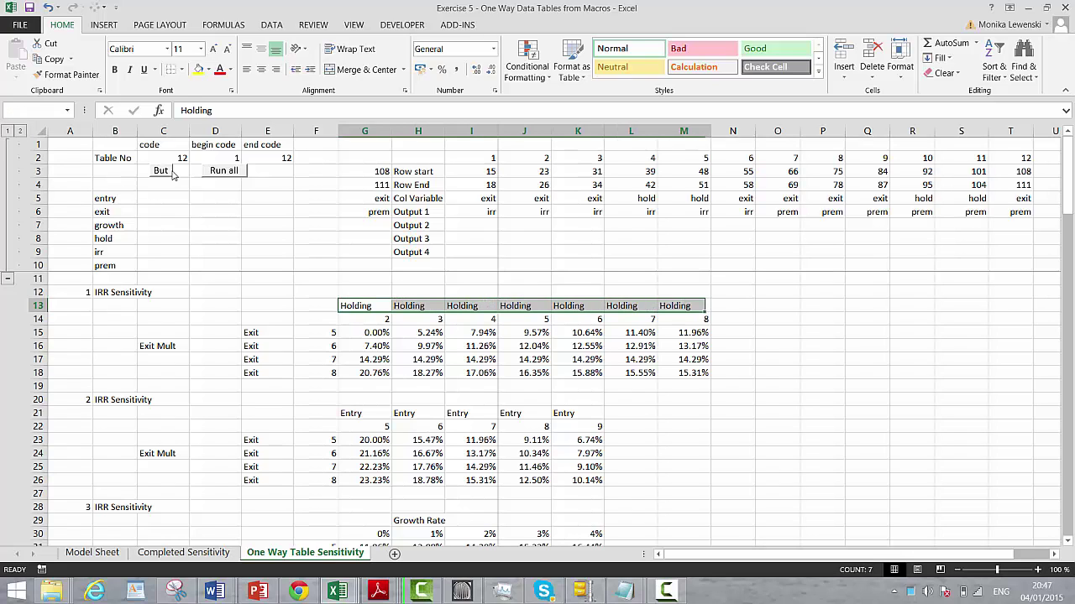
# Step: Clear the contents of table 1's extra Holding columns in cells I13:M18
pyautogui.press('Right')
pyautogui.press('Right')
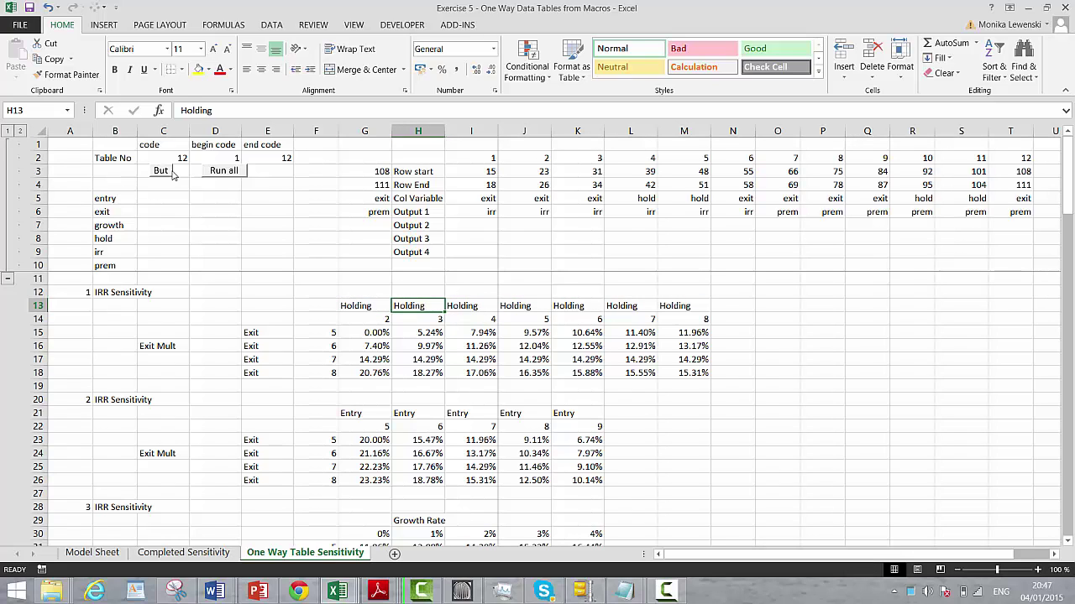
pyautogui.hotkey('shift', 'Down')
pyautogui.hotkey('shift', 'Down')
pyautogui.hotkey('shift', 'Down')
pyautogui.hotkey('shift', 'Down')
pyautogui.hotkey('shift', 'Down')
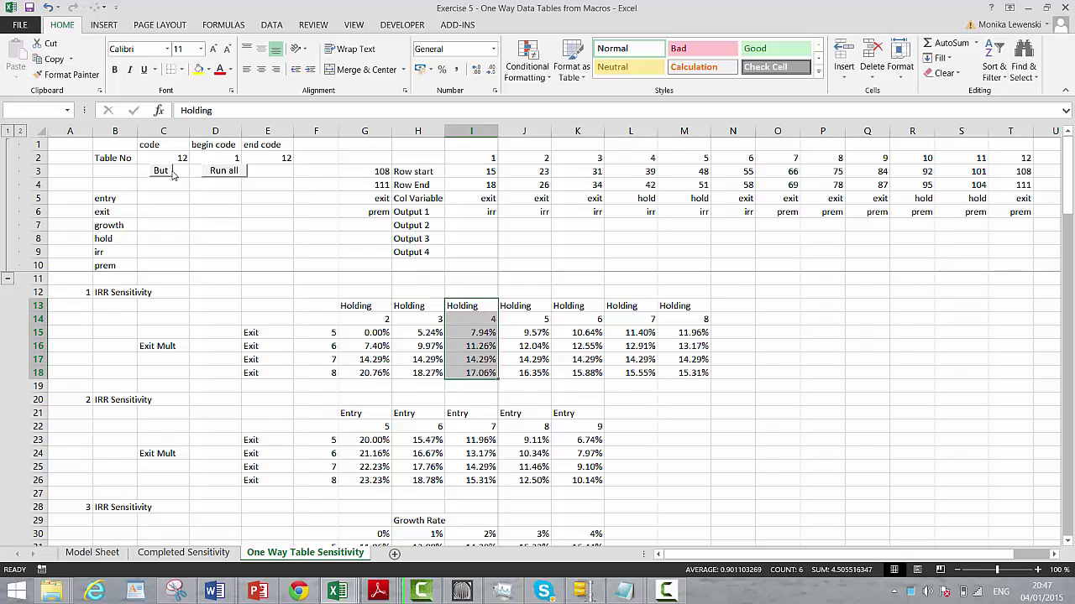
pyautogui.hotkey('shift', 'Right')
pyautogui.hotkey('shift', 'Right')
pyautogui.hotkey('shift', 'Right')
pyautogui.hotkey('shift', 'Right')
pyautogui.press('Delete')
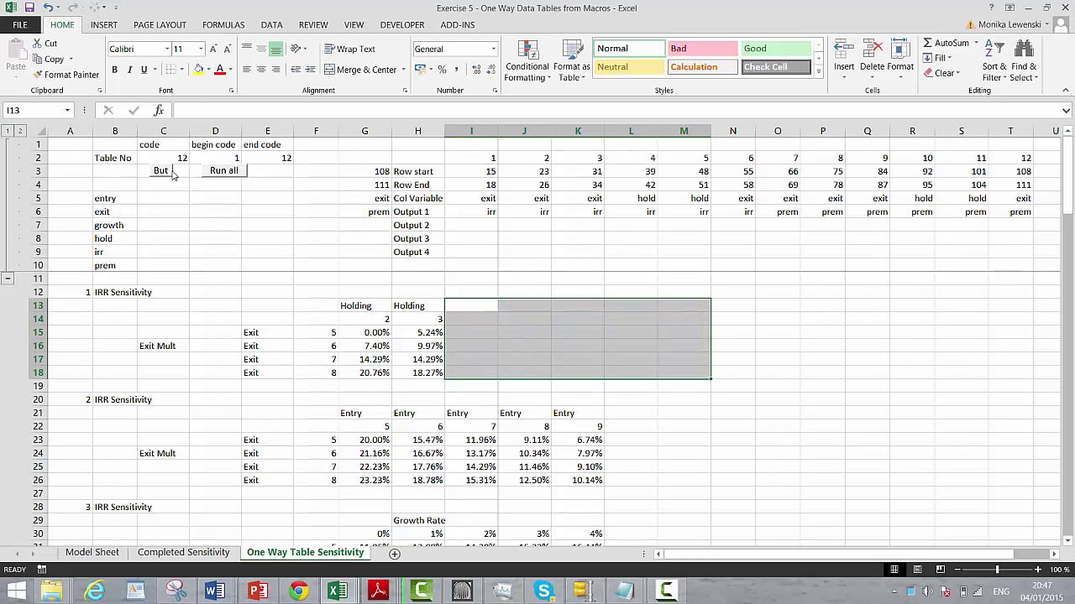
# Step: Replace the Holding headings in cells G13 and H13 of table 1 with "IRR" and "MIRR"
pyautogui.press('Left')
pyautogui.press('Left')
pyautogui.hotkey('shift', 'Right')
pyautogui.press('Delete')
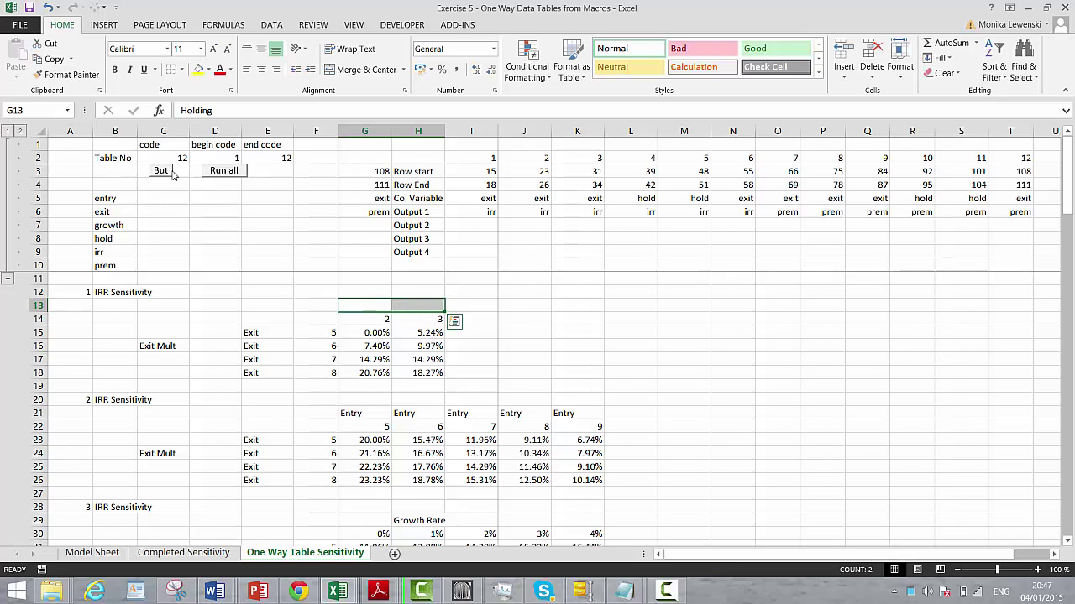
pyautogui.hotkey('shift', 'Left')
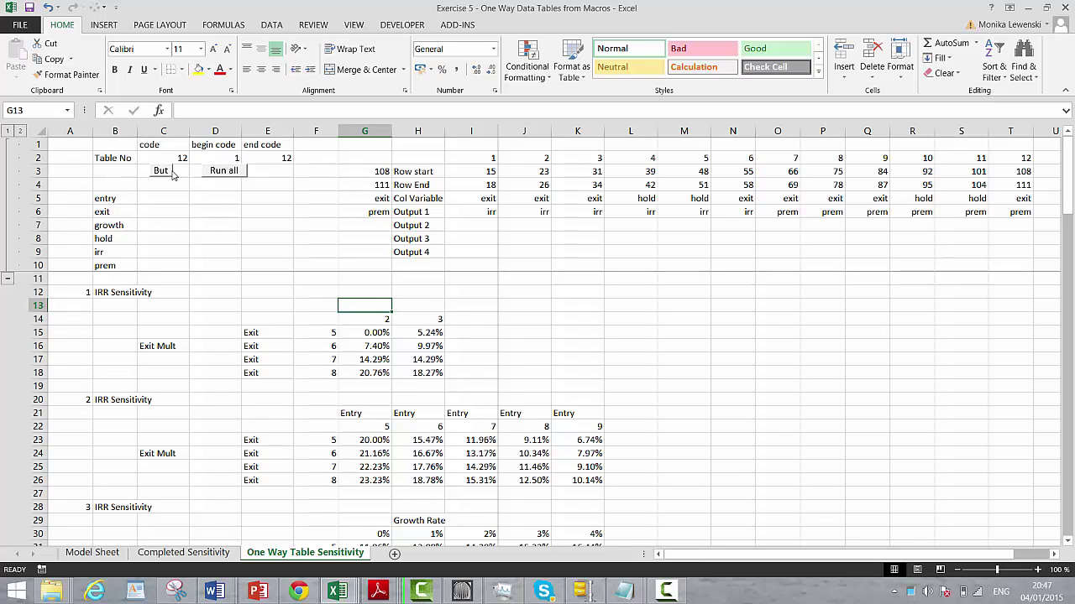
pyautogui.write('IRRR')
pyautogui.press('BackSpace')
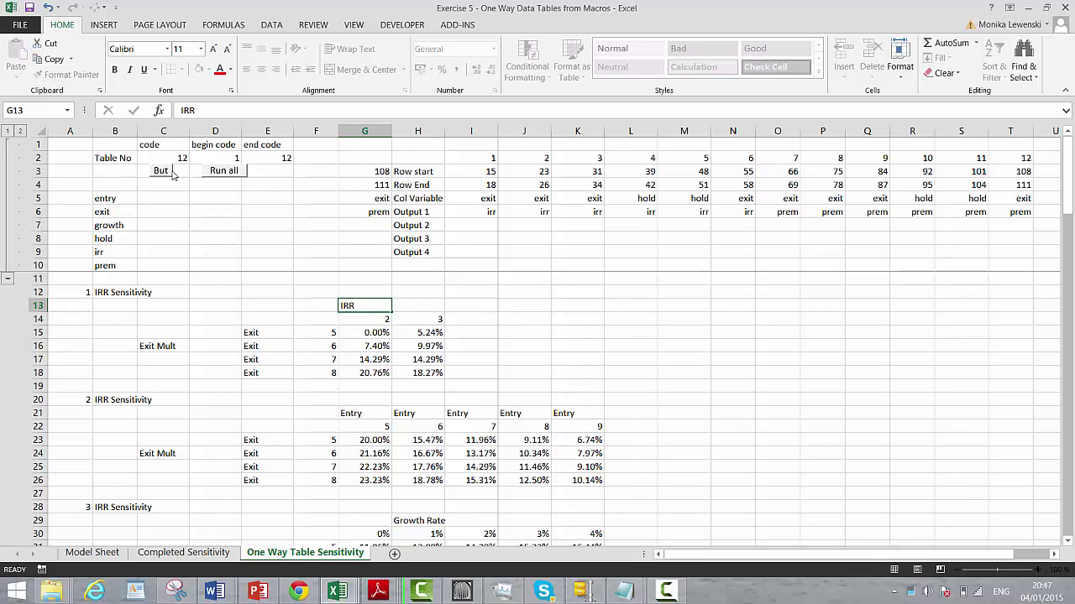
pyautogui.press('Return')
pyautogui.press('Up')
pyautogui.press('Right')
pyautogui.write('MIRR')
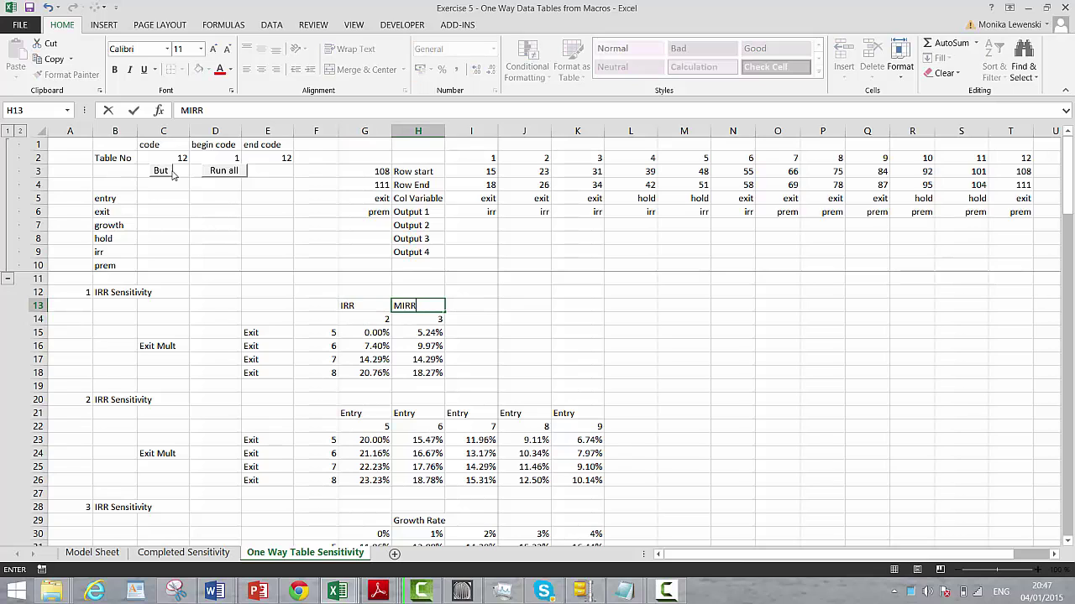
pyautogui.press('Right')
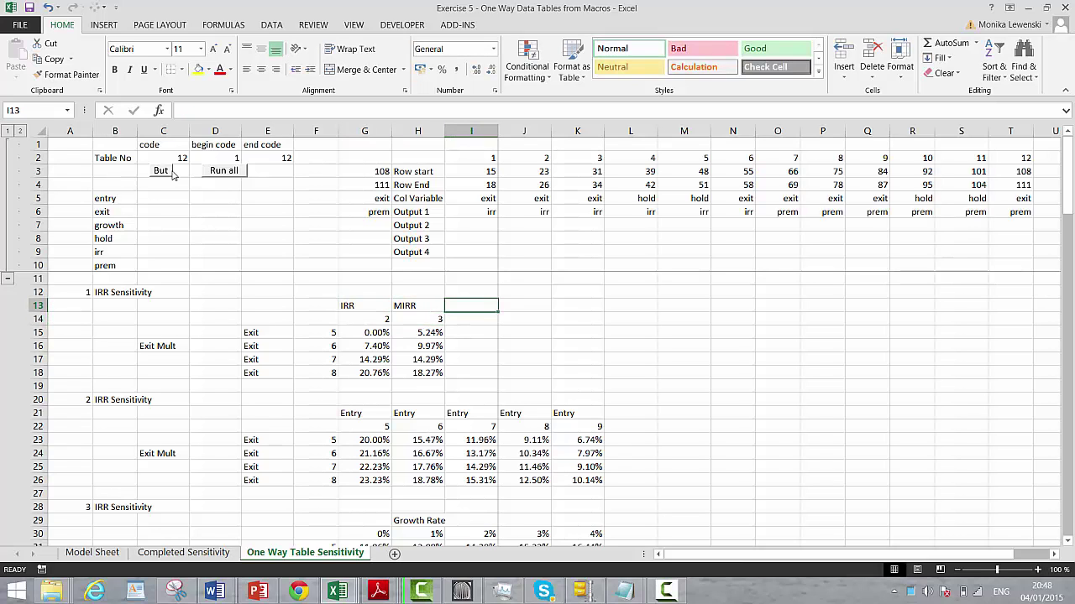
# Step: Add the headings "Premium" in cell I13 and "Value/Cost" in cell J13
pyautogui.write('Pr')
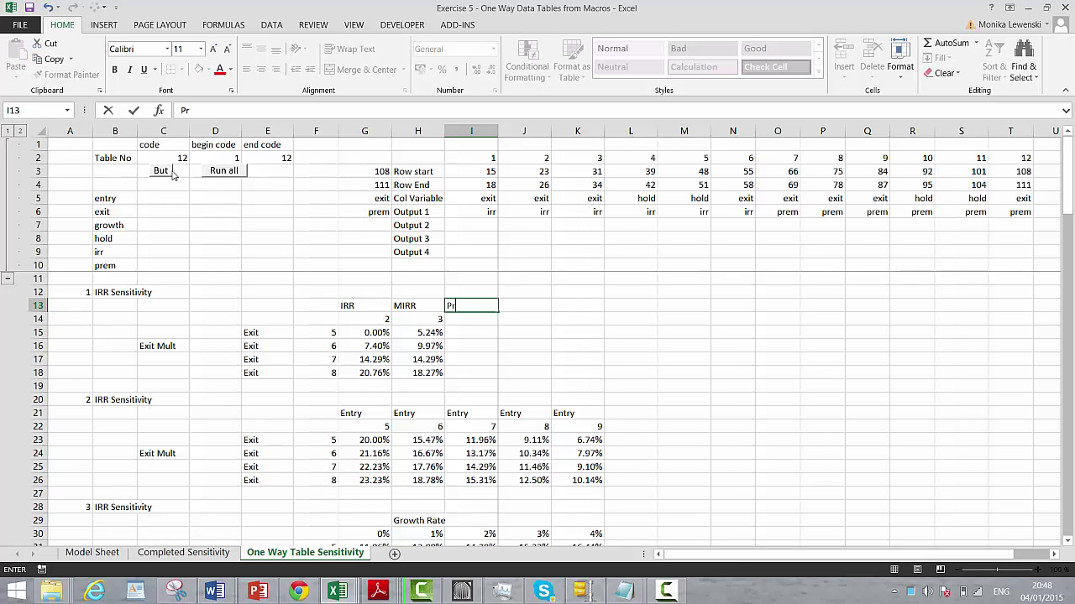
pyautogui.write('emium')
pyautogui.press('Return')
pyautogui.press('Up')
pyautogui.press('Right')
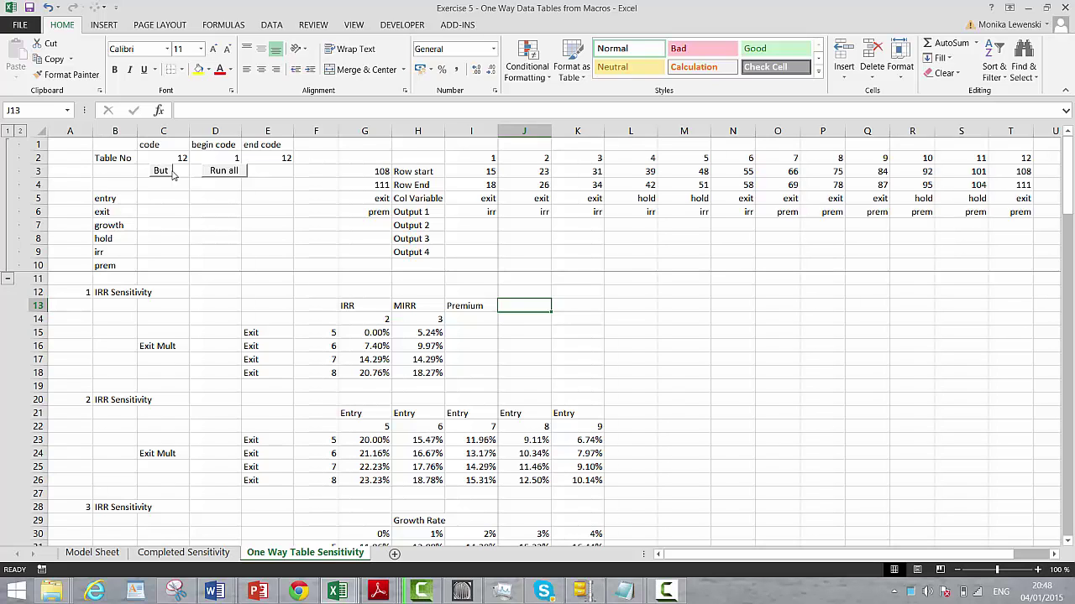
pyautogui.write('Value/Cos')
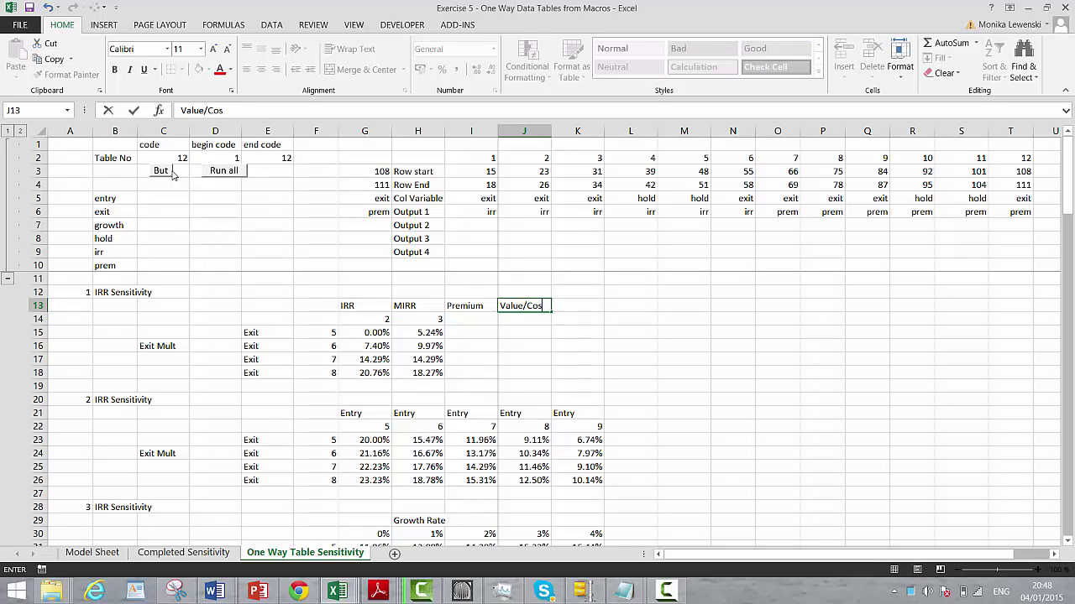
pyautogui.press('Return')
# Step: Delete row 14, which contains the holding period numbers directly below table 1's new headings
pyautogui.press('Left')
pyautogui.press('Left')
pyautogui.press('Left')
pyautogui.press('Left')
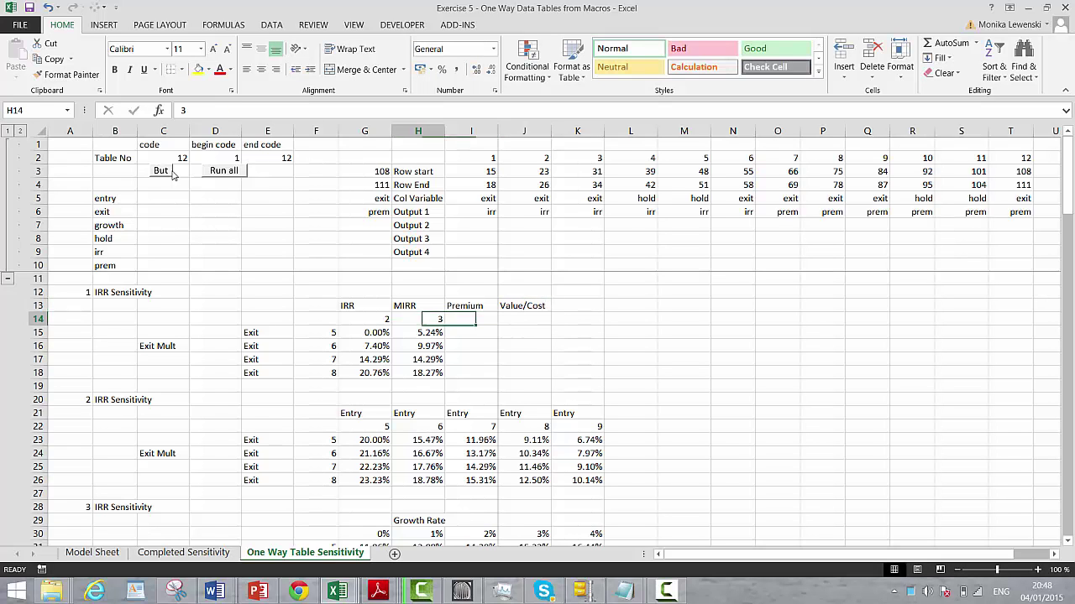
pyautogui.press('Right')
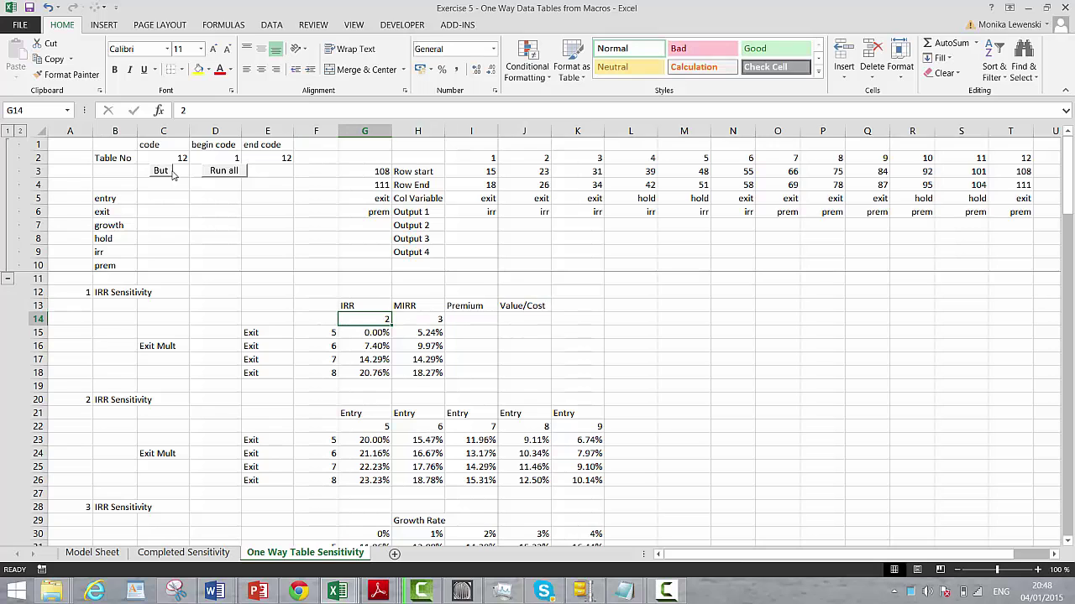
pyautogui.hotkey('shift', 'space')
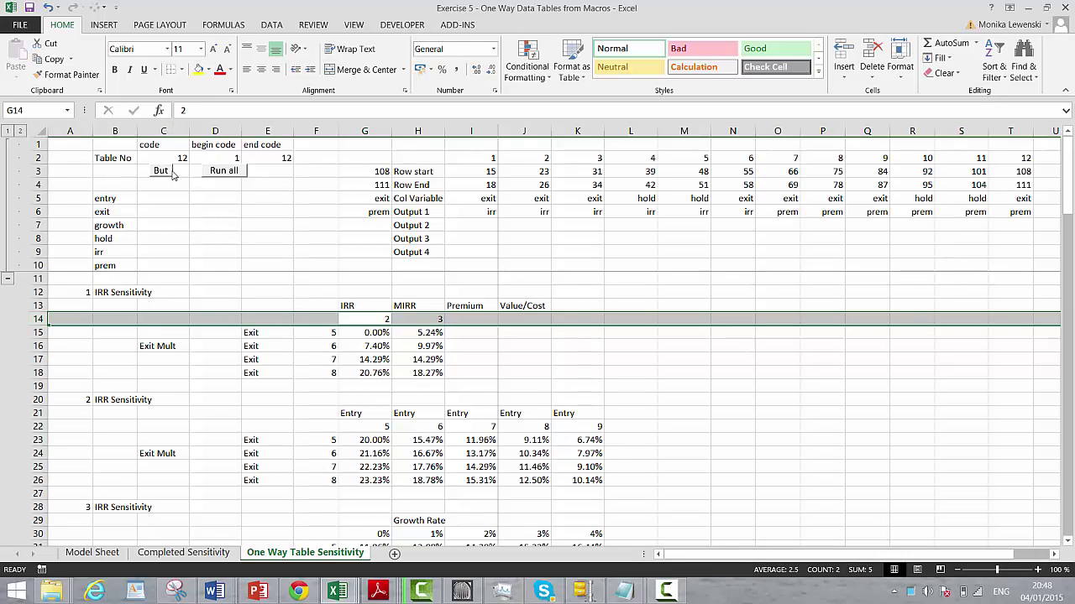
pyautogui.hotkey('ctrl', '-')
# Step: Clear the repeated Exit labels from cells E14:E17 beside table 1's exit multiples
pyautogui.press('Down')
pyautogui.hotkey('shift', 'space')
pyautogui.press('Left')
pyautogui.press('Left')
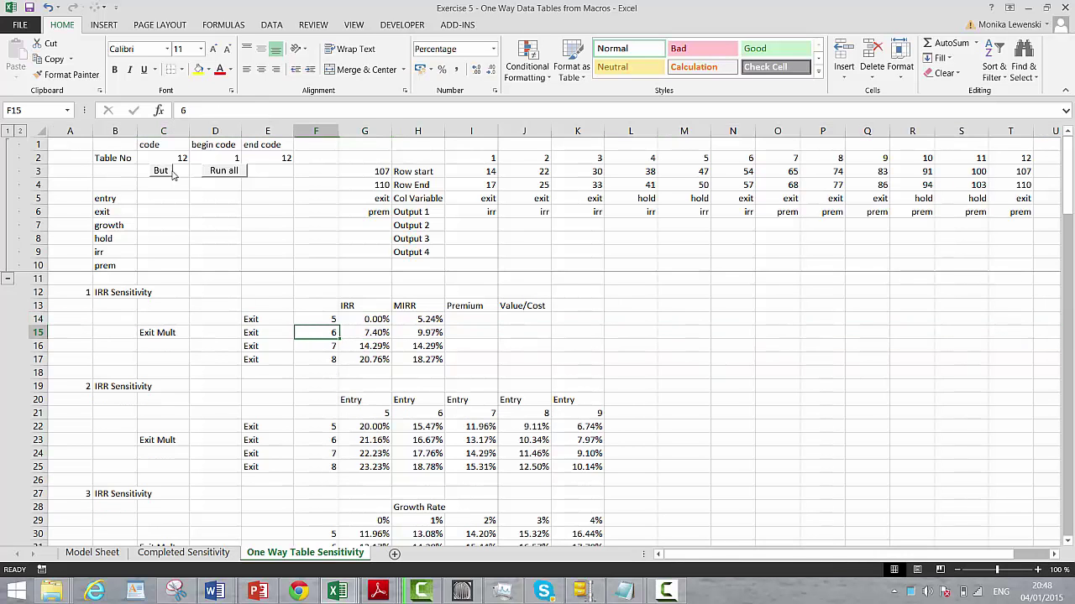
pyautogui.press('Up')
pyautogui.hotkey('shift', 'Down')
pyautogui.hotkey('shift', 'Down')
pyautogui.hotkey('shift', 'Down')
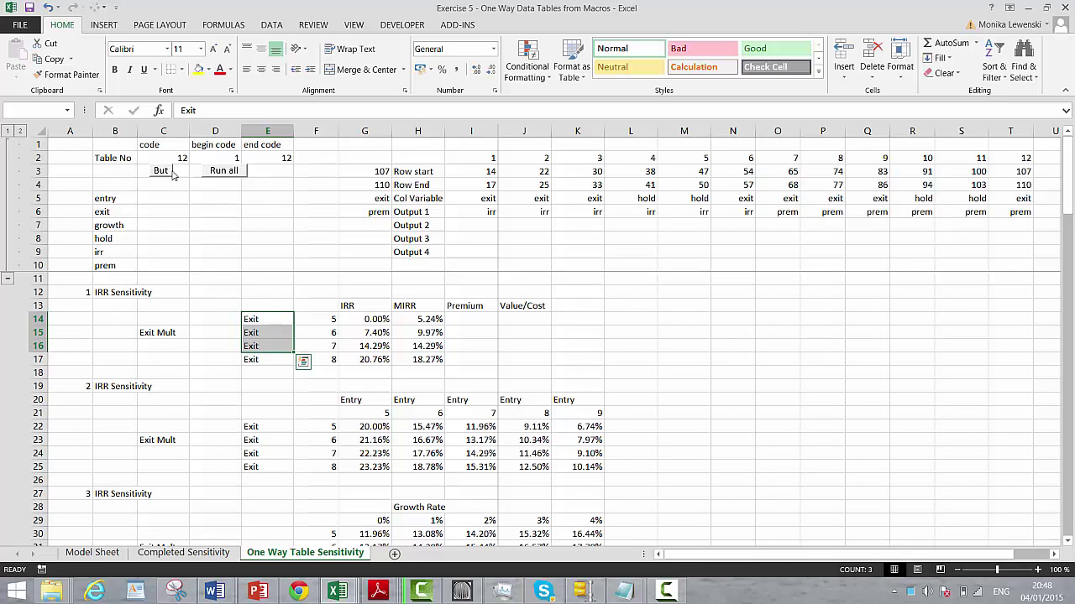
pyautogui.press('Delete')
pyautogui.press('Left')
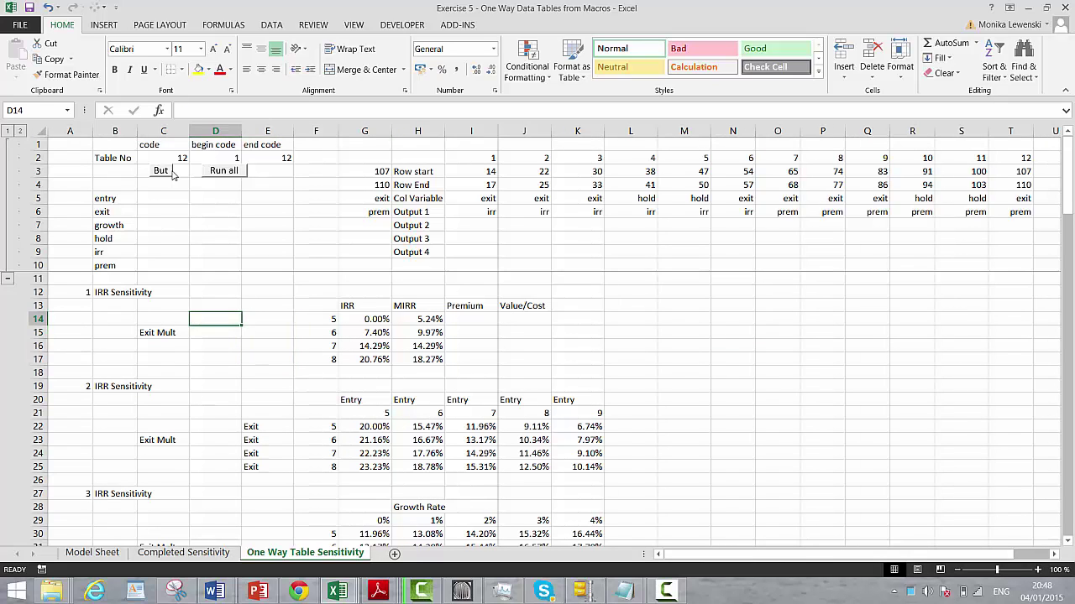
# Step: Enter a single "Exit" label in cell E15 beside table 1
pyautogui.press('Right')
pyautogui.press('Down')
pyautogui.press('Down')
pyautogui.press('Up')
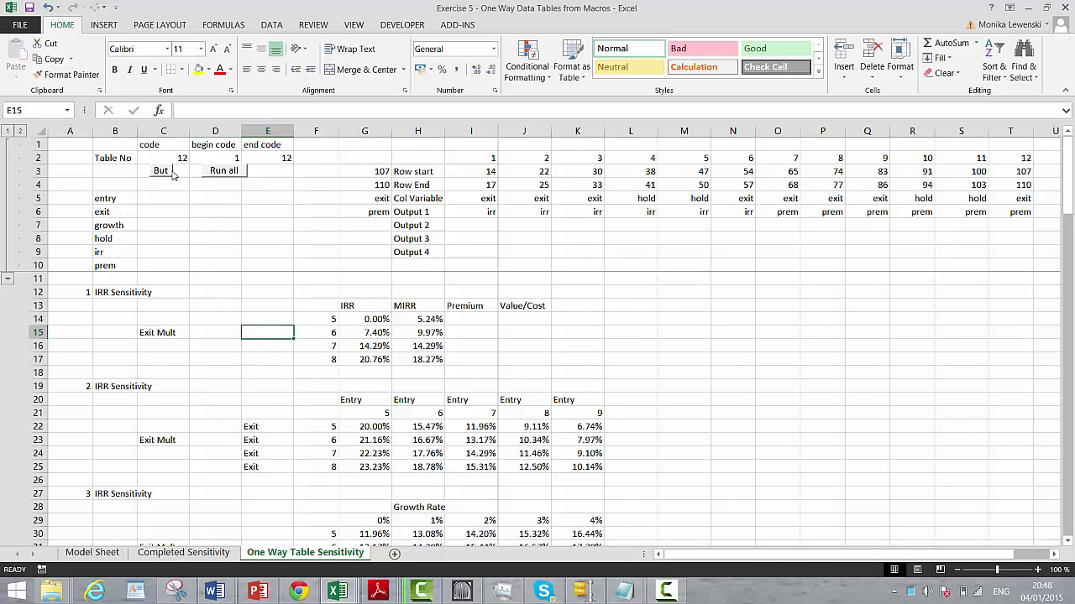
pyautogui.write('Exit')
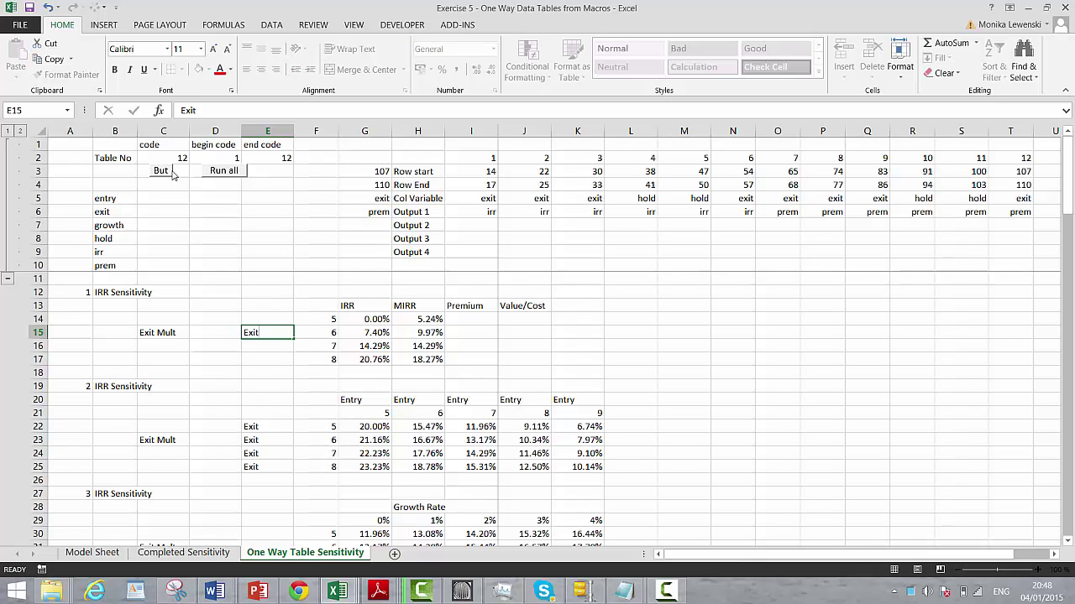
pyautogui.press('Return')
pyautogui.press('Up')
# Step: Replace the IRR Sensitivity title in cell B12 with "Table 1"
pyautogui.press('Down')
pyautogui.press('Down')
pyautogui.press('Down')
pyautogui.press('Down')
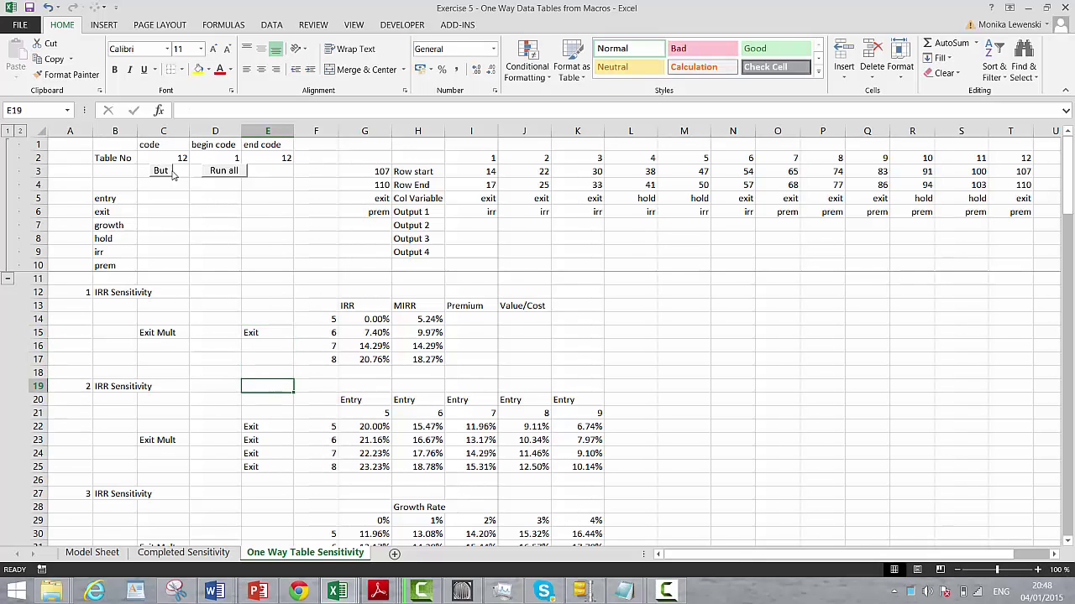
pyautogui.press('Left')
pyautogui.press('Left')
pyautogui.press('Left')
pyautogui.press('Up')
pyautogui.press('Up')
pyautogui.press('Up')
pyautogui.press('Up')
pyautogui.press('Up')
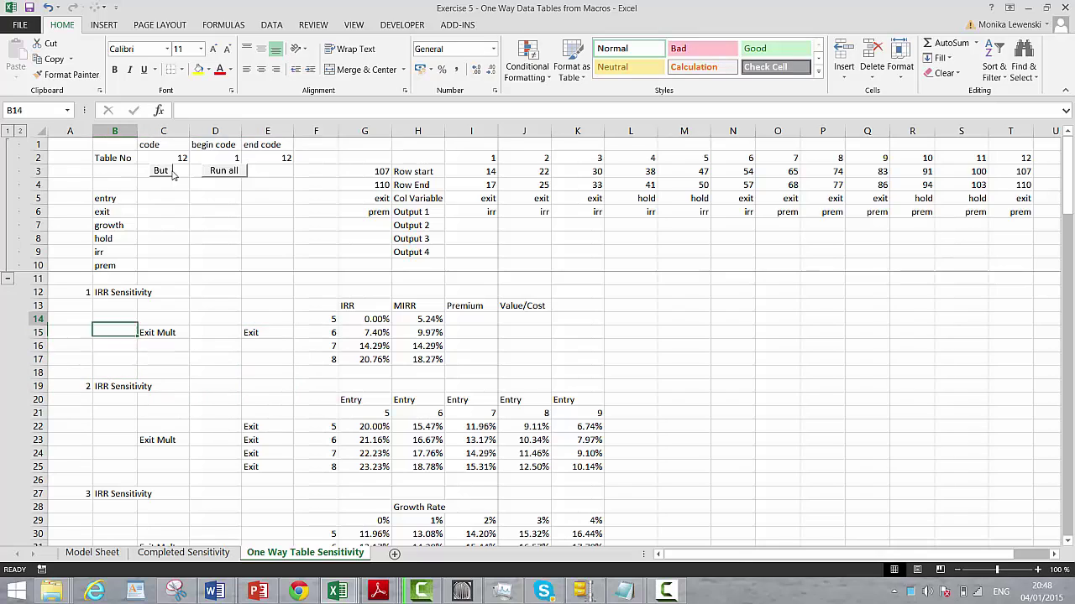
pyautogui.press('Up')
pyautogui.press('Up')
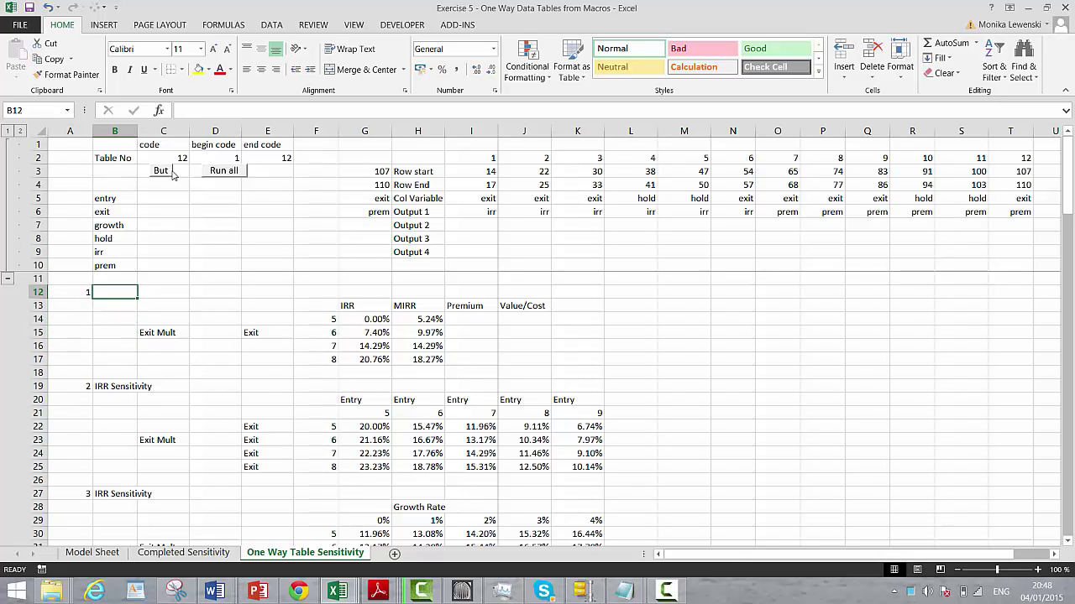
pyautogui.write('t')
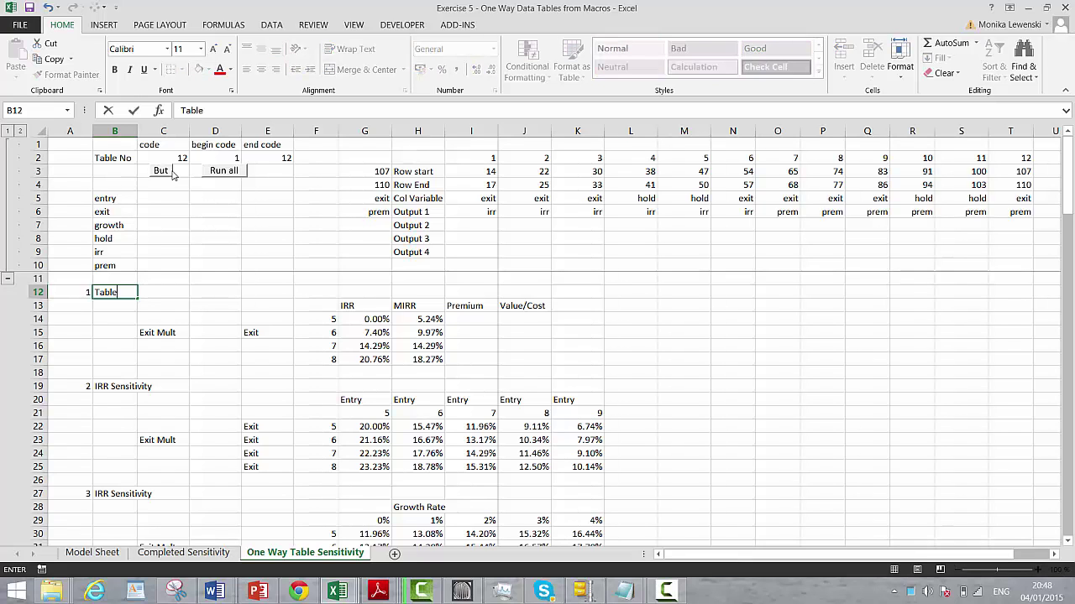
pyautogui.press('Return')
pyautogui.press('Return')
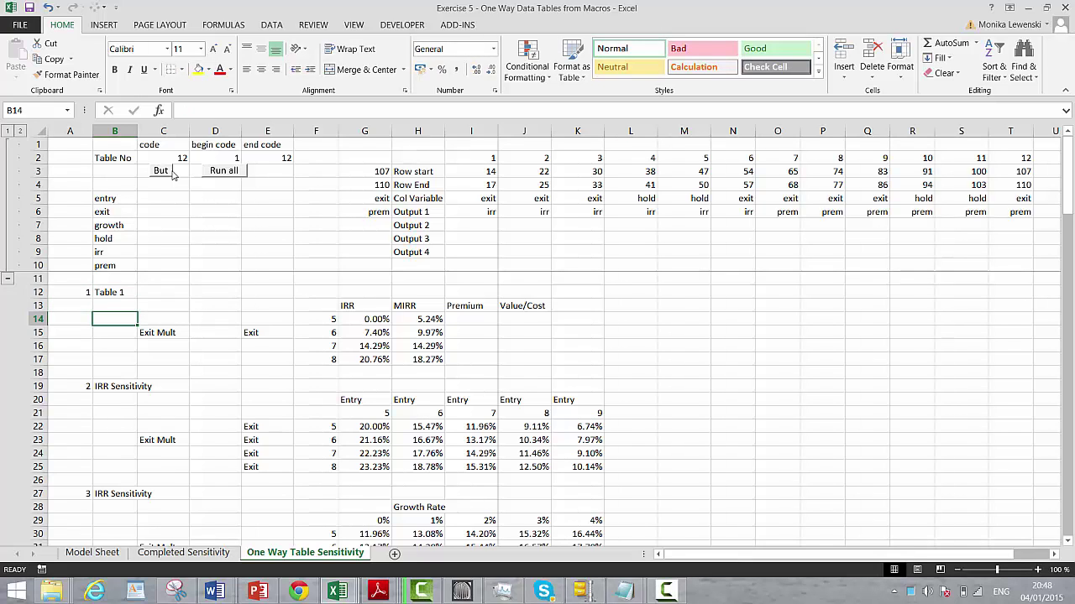
# Step: Clear the IRR Sensitivity title of the second table in cell B19
pyautogui.press('Down')
pyautogui.press('Down')
pyautogui.press('Down')
pyautogui.press('Down')
pyautogui.press('Down')
pyautogui.press('Left')
pyautogui.press('Right')
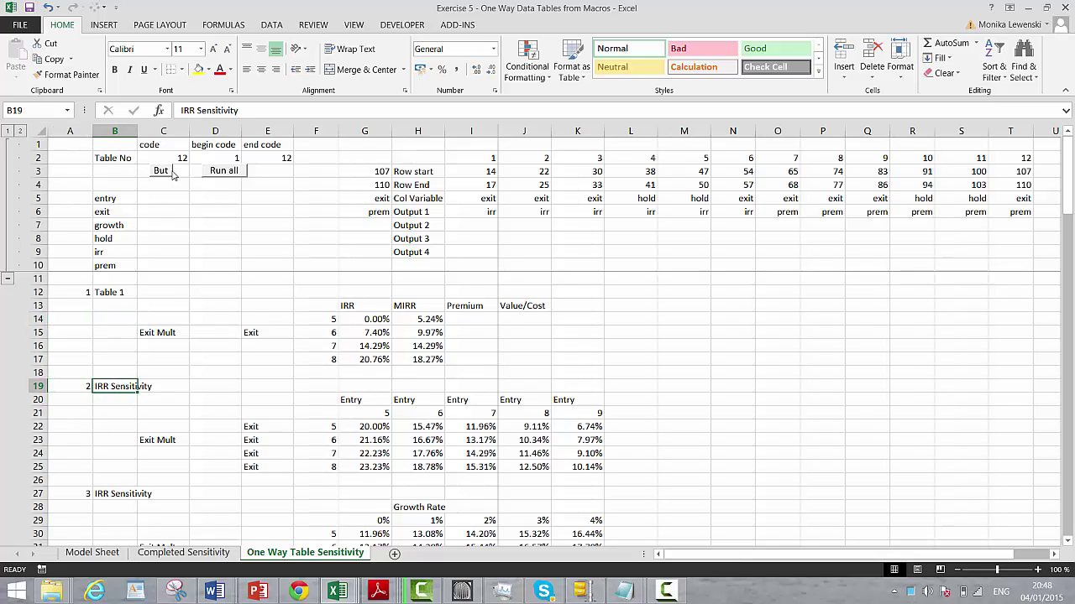
pyautogui.press('Right')
pyautogui.press('Right')
pyautogui.press('Right')
pyautogui.press('Right')
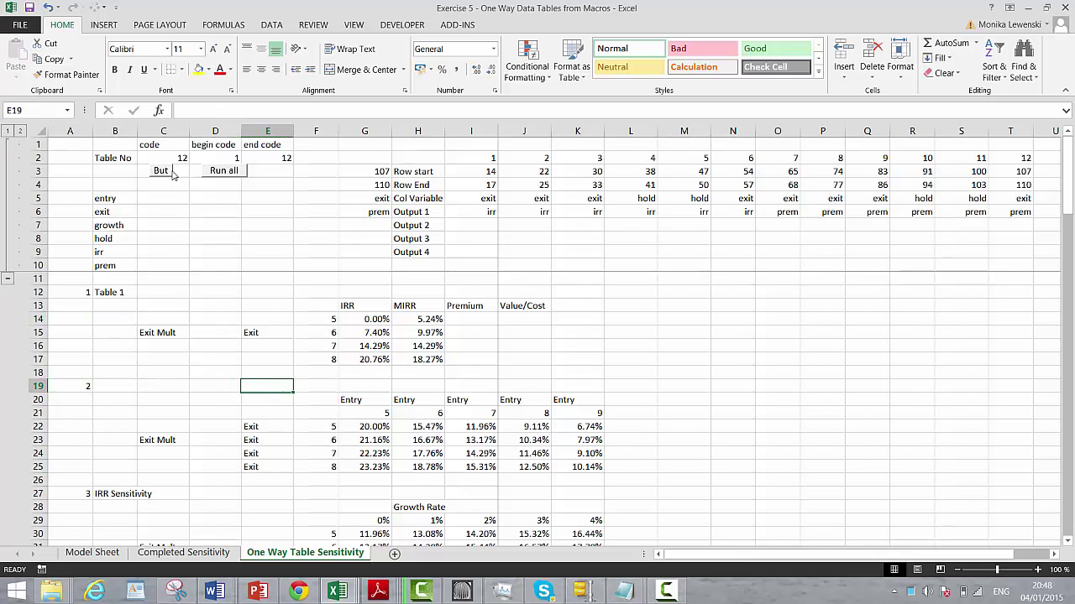
pyautogui.press('Up')
pyautogui.press('Up')
pyautogui.press('Up')
pyautogui.press('Up')
pyautogui.press('Left')
pyautogui.press('Left')
pyautogui.press('Left')
pyautogui.press('Left')
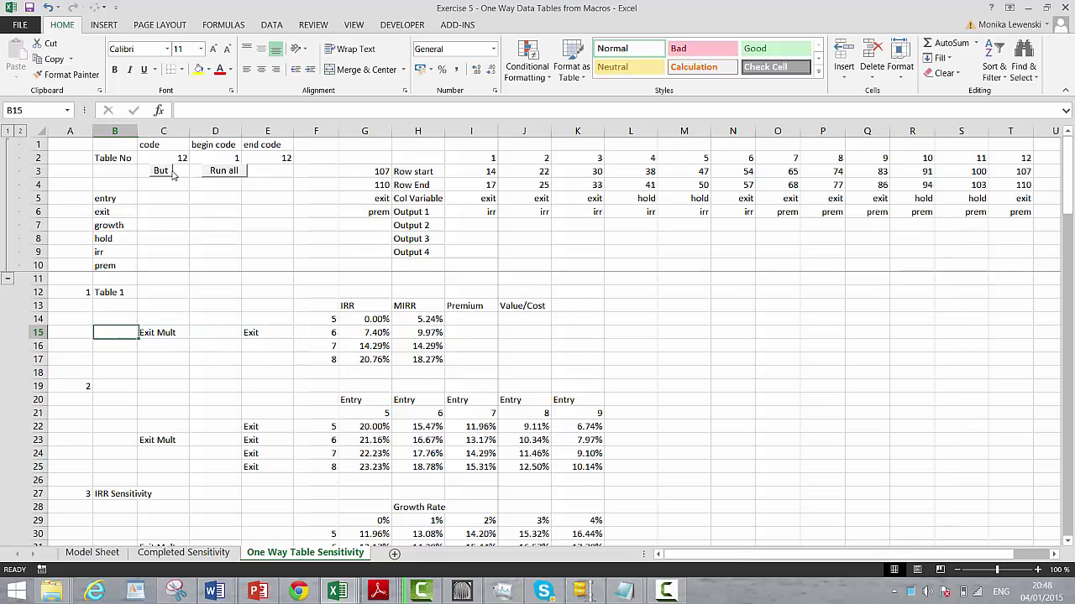
# Step: Retitle the first table in cell B12 as "Exit Sens"
pyautogui.press('Up')
pyautogui.press('Up')
pyautogui.press('Up')
pyautogui.write('Exi')
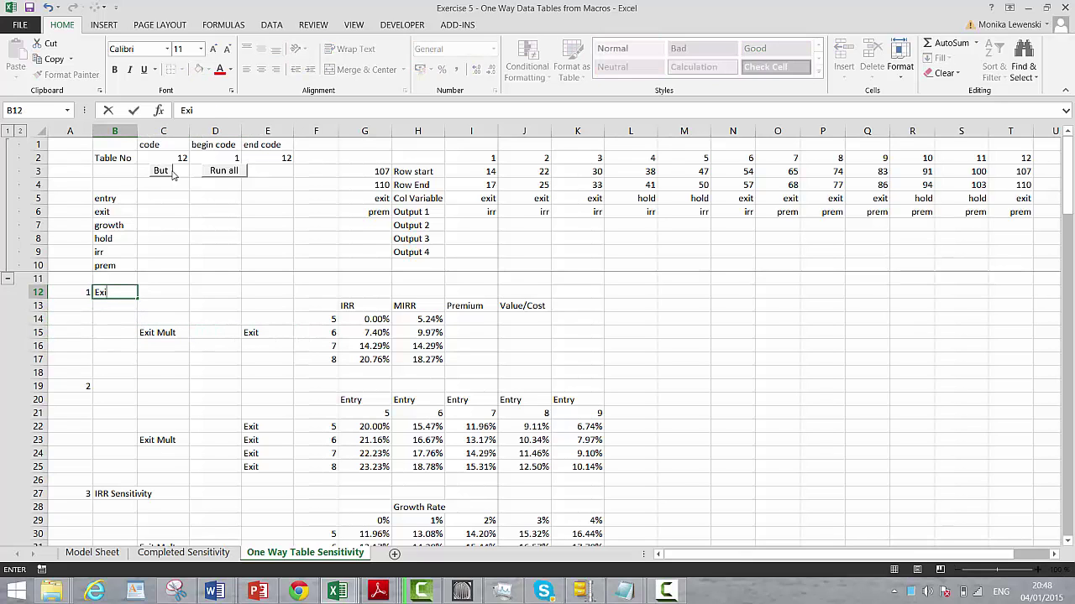
pyautogui.press('Return')
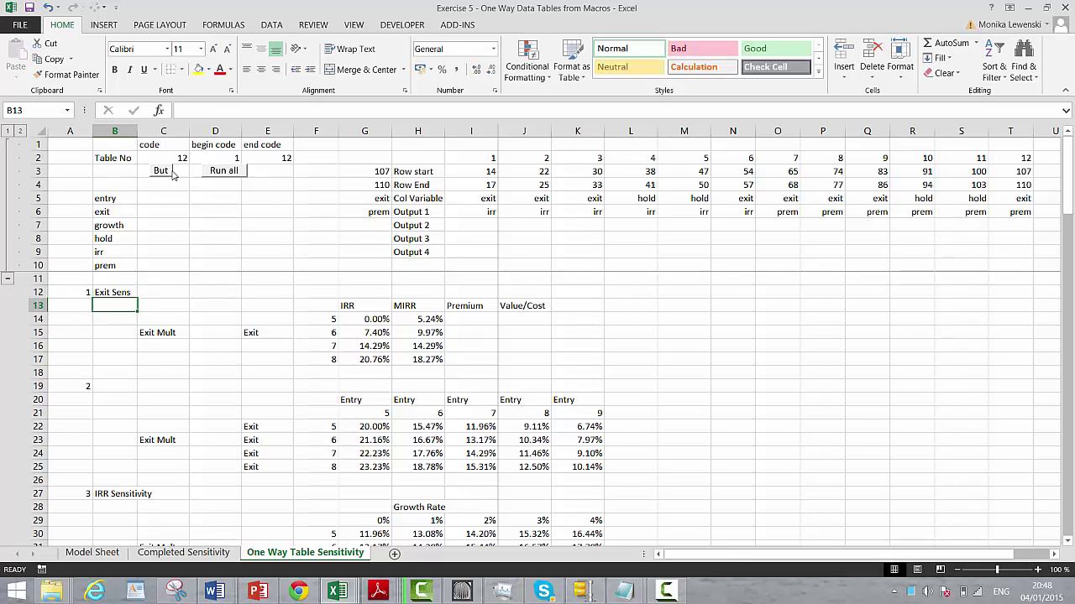
# Step: Clear the second table's old two-way entry and exit grid in cells E20:K25
pyautogui.press('Right')
pyautogui.press('Right')
pyautogui.press('Right')
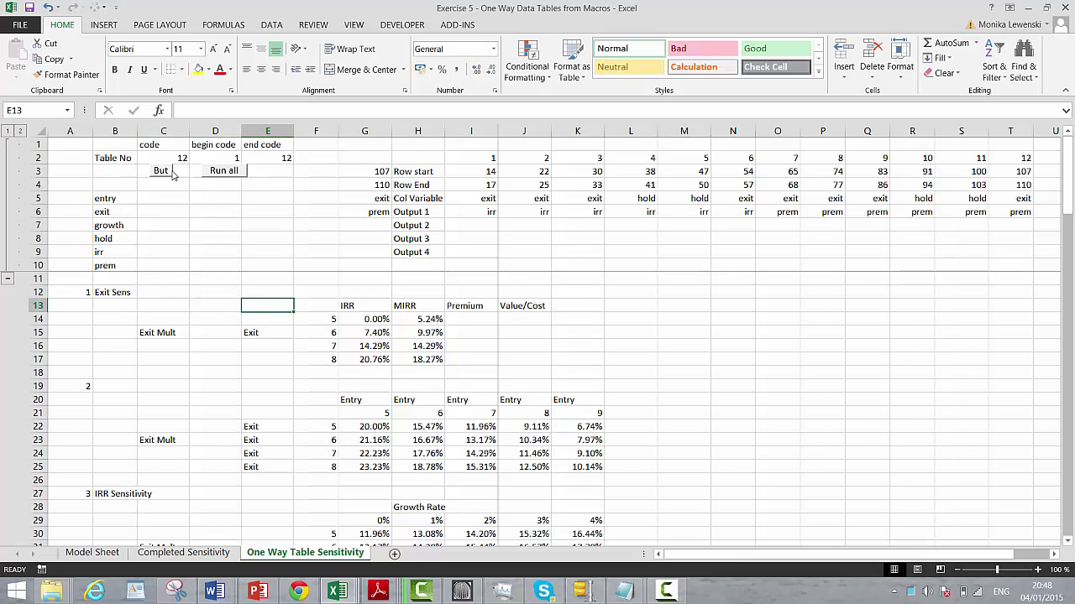
pyautogui.hotkey('shift', 'Right')
pyautogui.hotkey('shift', 'Right')
pyautogui.press('Down')
pyautogui.press('Down')
pyautogui.press('Down')
pyautogui.press('Down')
pyautogui.press('Down')
pyautogui.press('Down')
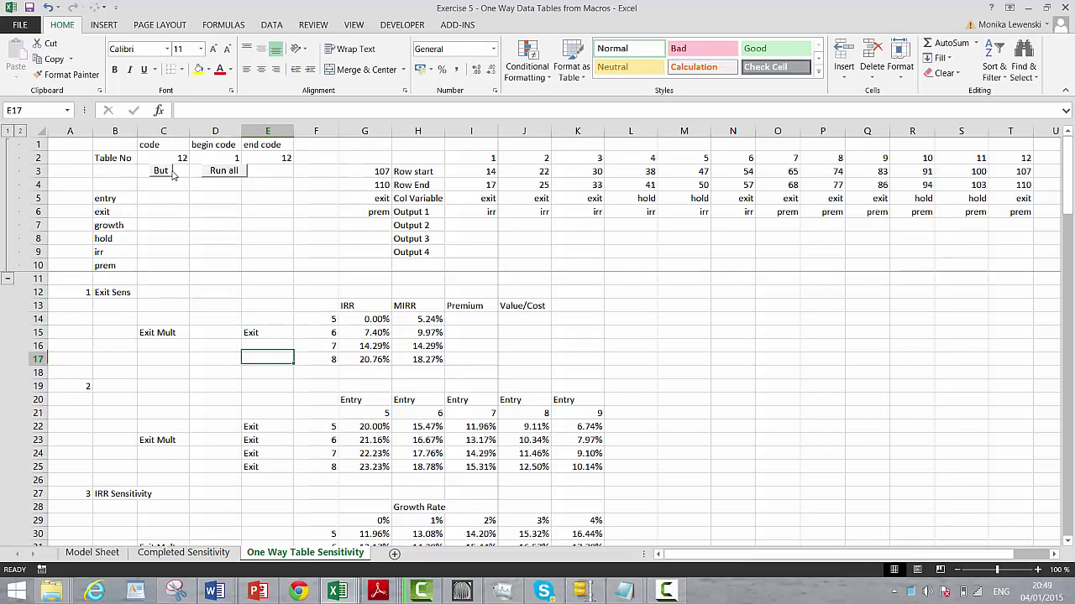
pyautogui.press('Down')
pyautogui.press('Down')
pyautogui.press('Up')
pyautogui.hotkey('shift', 'Right')
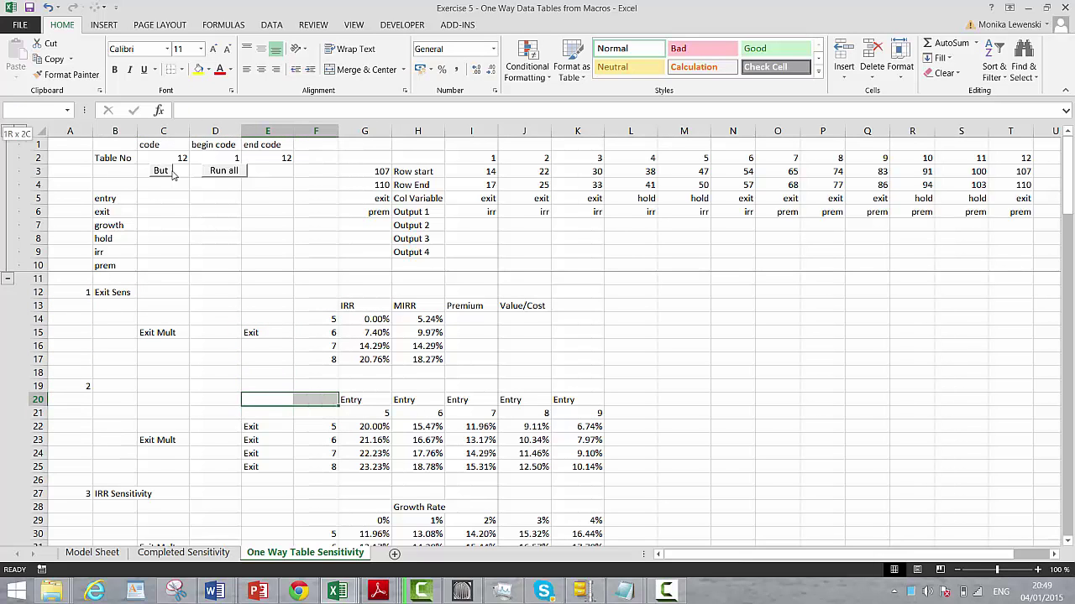
pyautogui.hotkey('shift', 'Down')
pyautogui.hotkey('shift', 'Down')
pyautogui.hotkey('shift', 'Down')
pyautogui.hotkey('shift', 'Down')
pyautogui.hotkey('shift', 'Down')
pyautogui.hotkey('shift', 'Right')
pyautogui.hotkey('shift', 'Right')
pyautogui.hotkey('shift', 'Right')
pyautogui.hotkey('shift', 'Right')
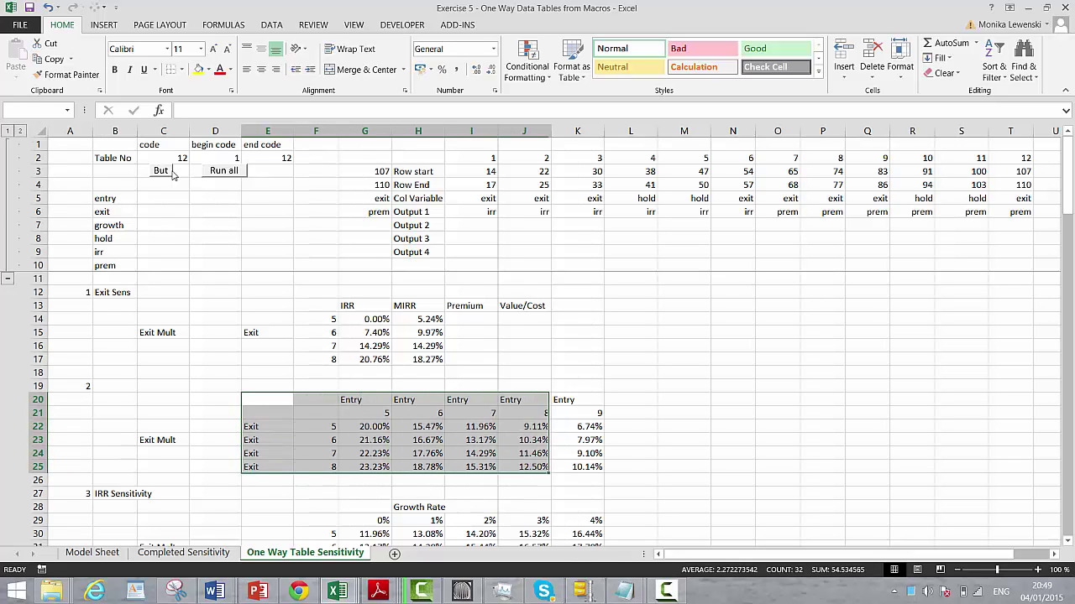
pyautogui.hotkey('shift', 'Right')
pyautogui.press('Delete')
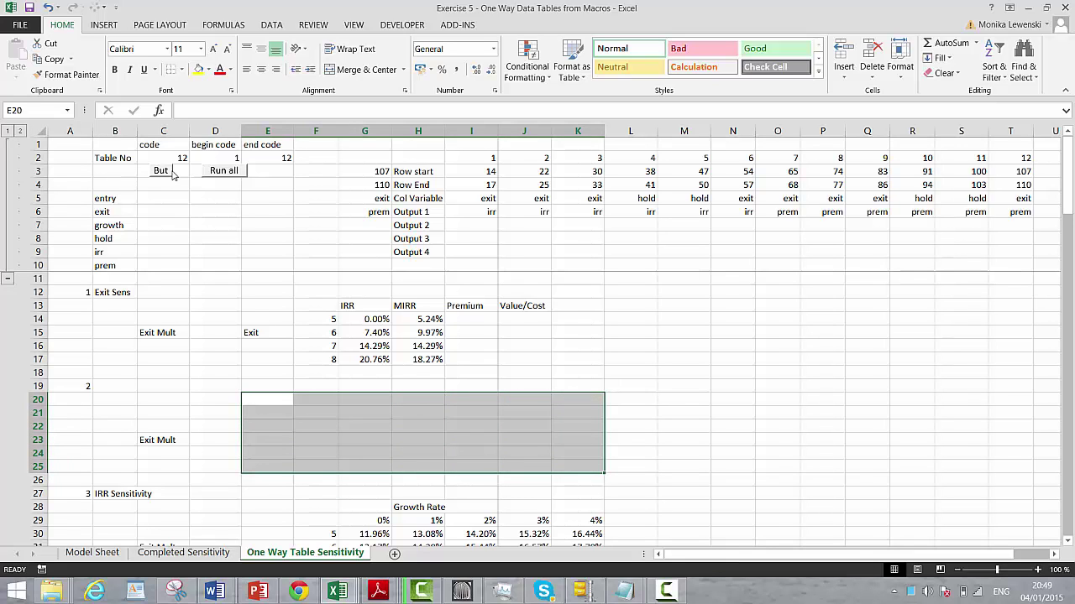
# Step: Copy table 1's block E13:J17 and paste it at E21 as the second table
pyautogui.press('Up')
pyautogui.press('Up')
pyautogui.press('Up')
pyautogui.press('Up')
pyautogui.press('Up')
pyautogui.press('Up')
pyautogui.press('Up')
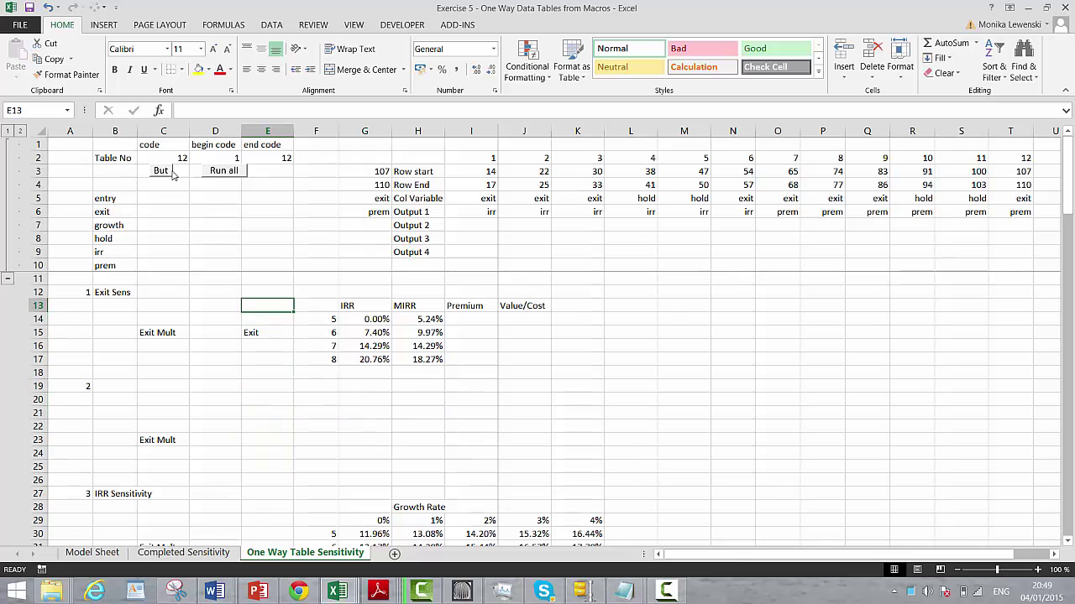
pyautogui.hotkey('shift', 'Right')
pyautogui.hotkey('shift', 'Right')
pyautogui.hotkey('shift', 'Right')
pyautogui.hotkey('shift', 'Right')
pyautogui.hotkey('shift', 'Right')
pyautogui.hotkey('shift', 'Down')
pyautogui.hotkey('shift', 'Down')
pyautogui.hotkey('shift', 'Down')
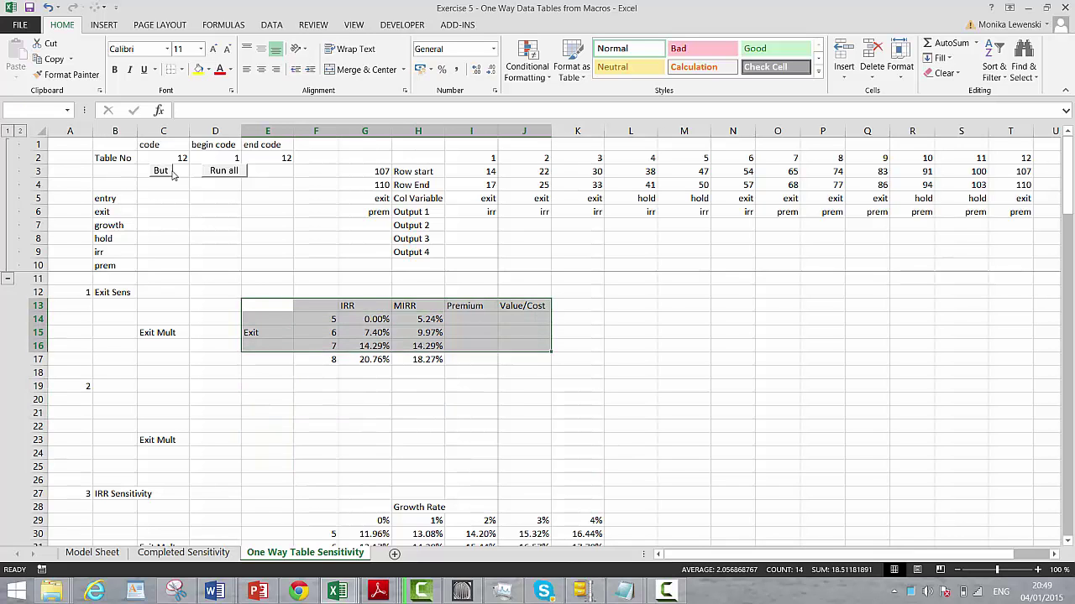
pyautogui.hotkey('shift', 'Down')
pyautogui.hotkey('ctrl', 'c')
pyautogui.press('Down')
pyautogui.press('Down')
pyautogui.press('Down')
pyautogui.press('Down')
pyautogui.press('Down')
pyautogui.press('Down')
pyautogui.press('Down')
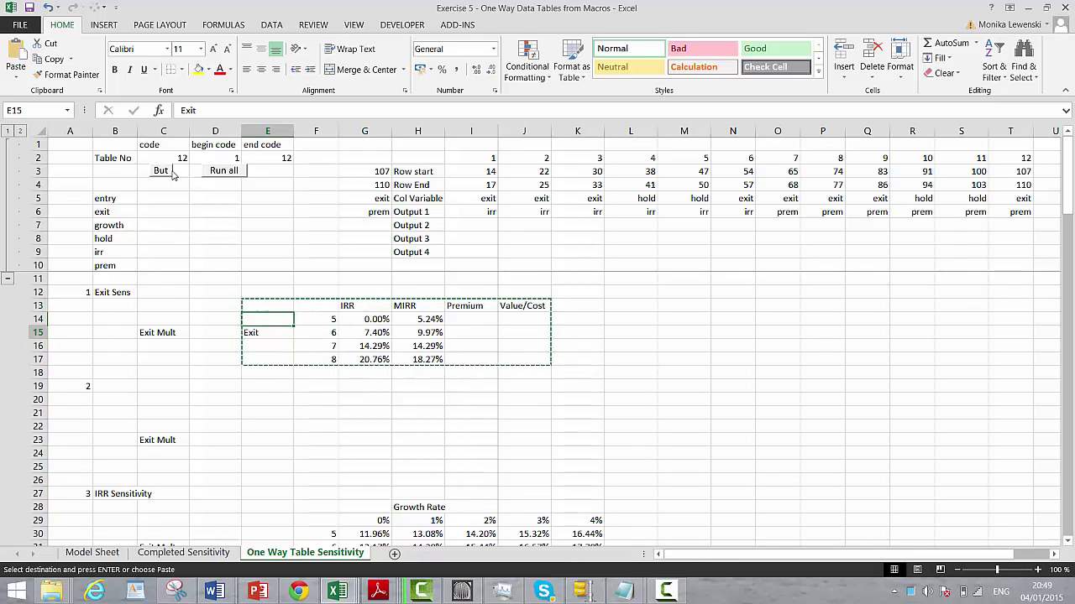
pyautogui.press('Down')
pyautogui.hotkey('ctrl', 'v')
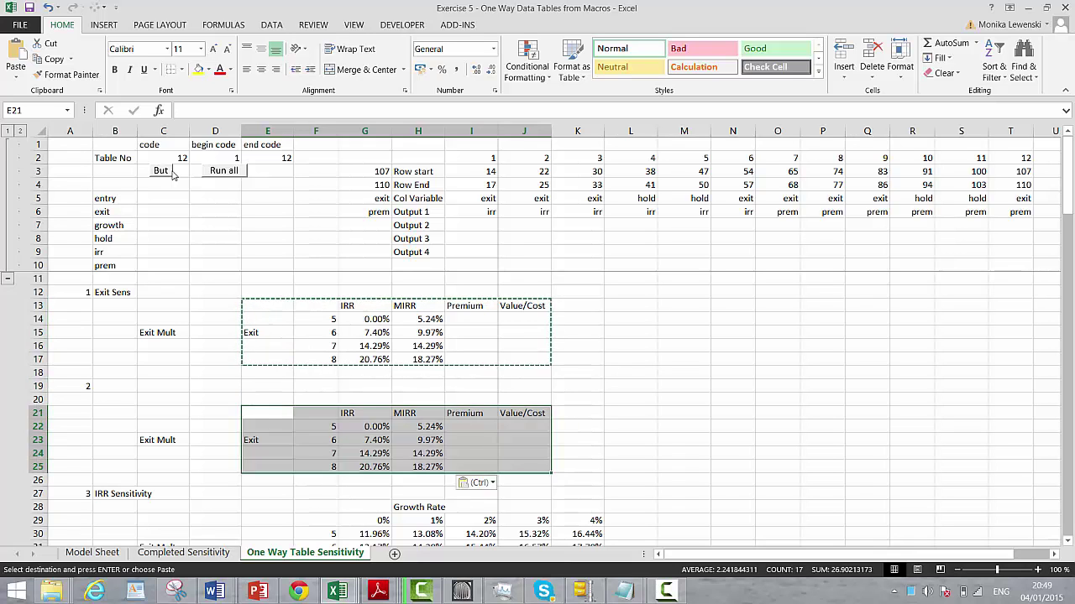
# Step: Clear the copied "Exit" label from cell E23 in the second table
pyautogui.press('Down')
pyautogui.press('Down')
pyautogui.press('Down')
pyautogui.press('Down')
pyautogui.press('Down')
pyautogui.press('Up')
pyautogui.press('Up')
pyautogui.press('Up')
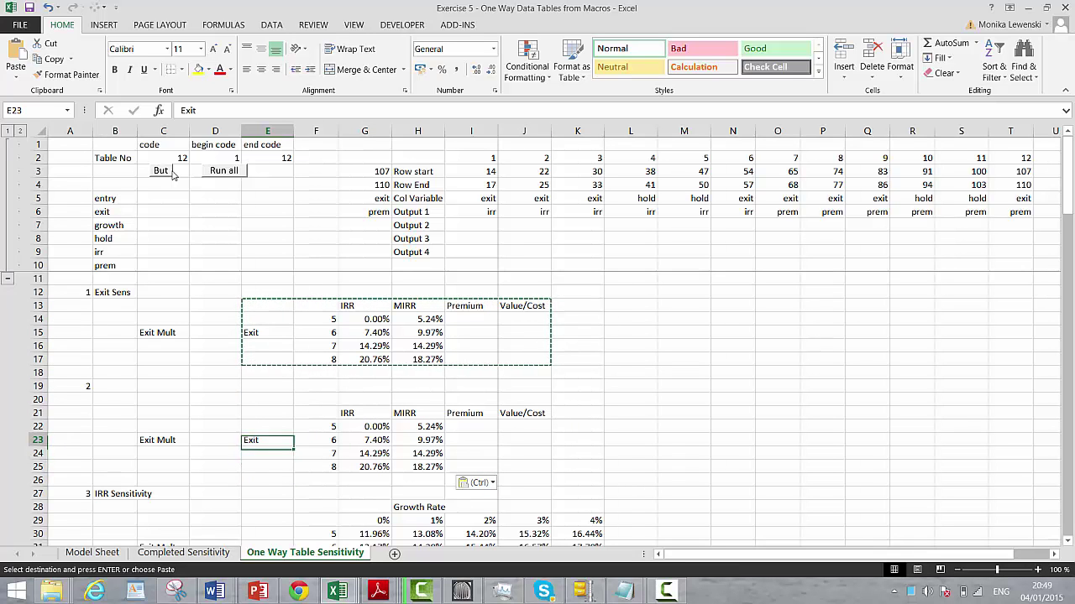
pyautogui.press('Left')
pyautogui.press('Left')
pyautogui.press('Right')
pyautogui.press('Right')
pyautogui.press('Left')
pyautogui.press('Left')
pyautogui.press('Right')
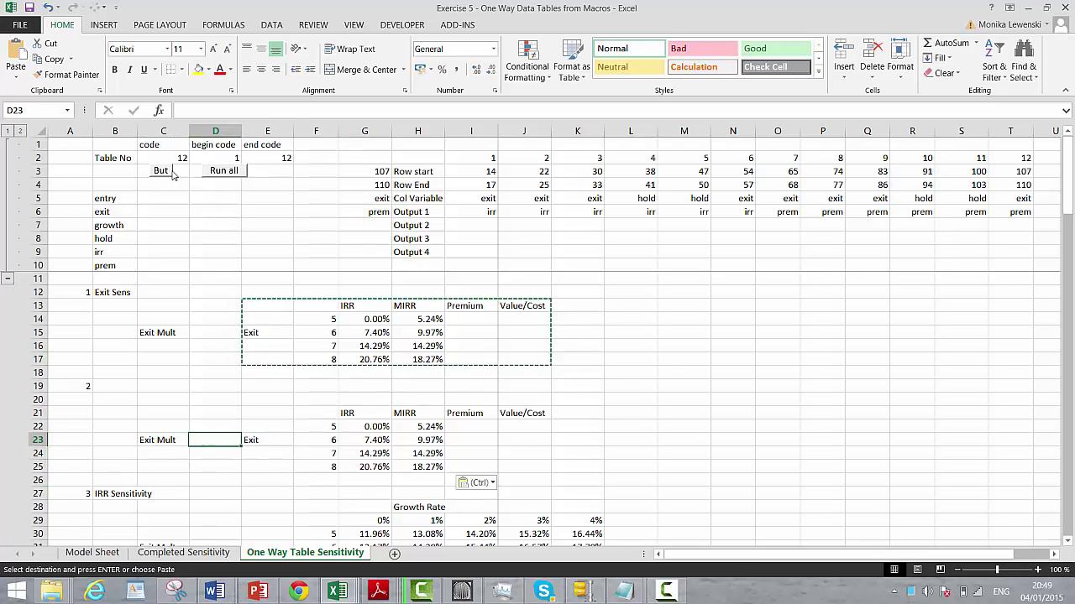
pyautogui.press('Right')
pyautogui.press('Left')
pyautogui.press('Left')
pyautogui.press('Right')
pyautogui.press('Right')
pyautogui.press('Delete')
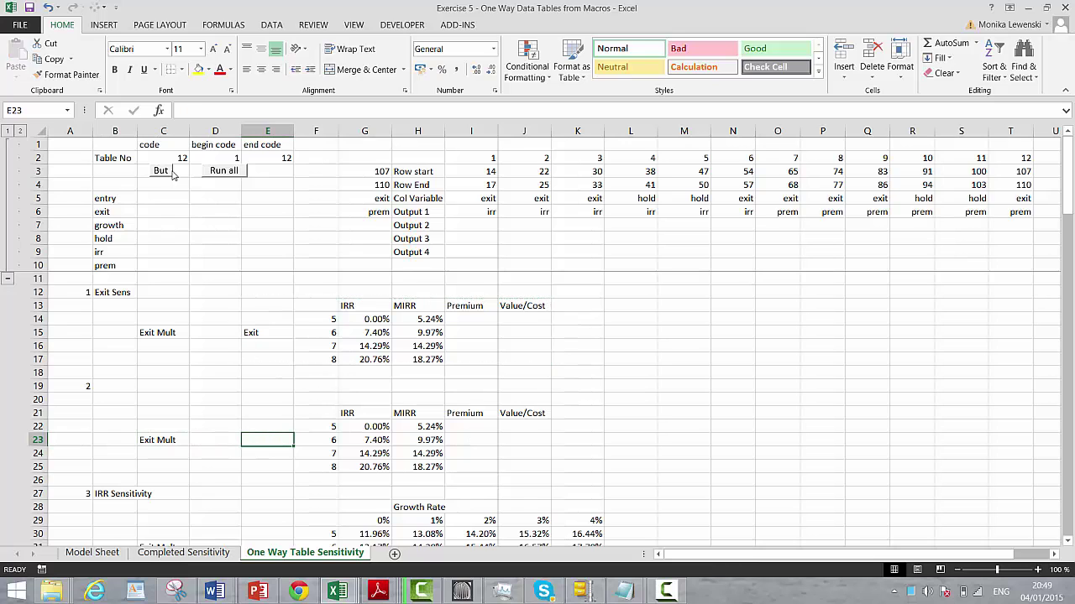
# Step: Replace the "Exit Mult" label in cell C23 with "Holding Period"
pyautogui.press('Left')
pyautogui.press('Left')
pyautogui.write('Ho')
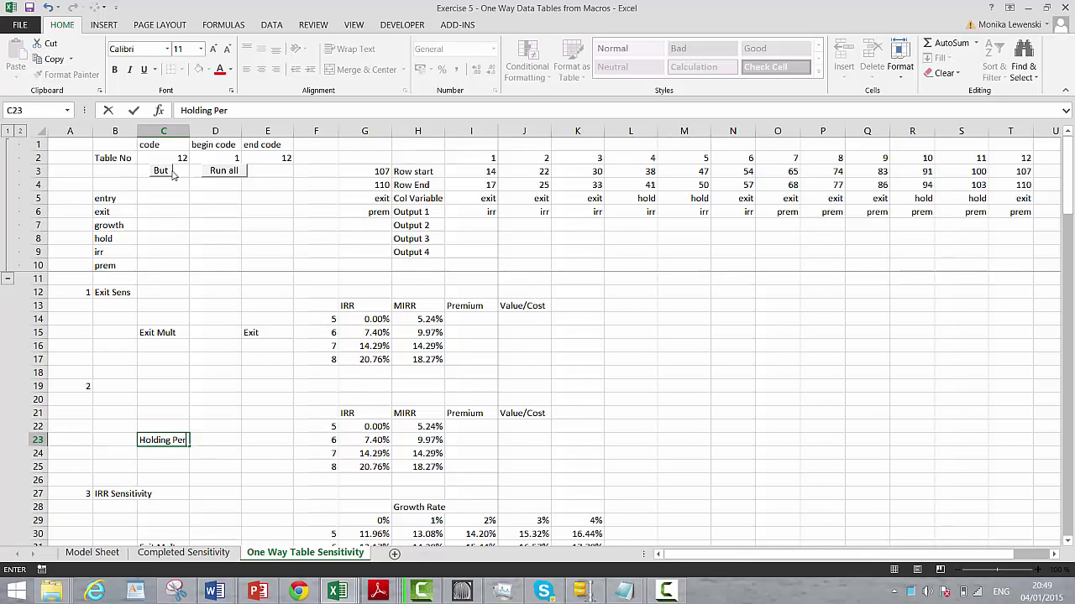
pyautogui.write('lding Period')
pyautogui.press('Return')
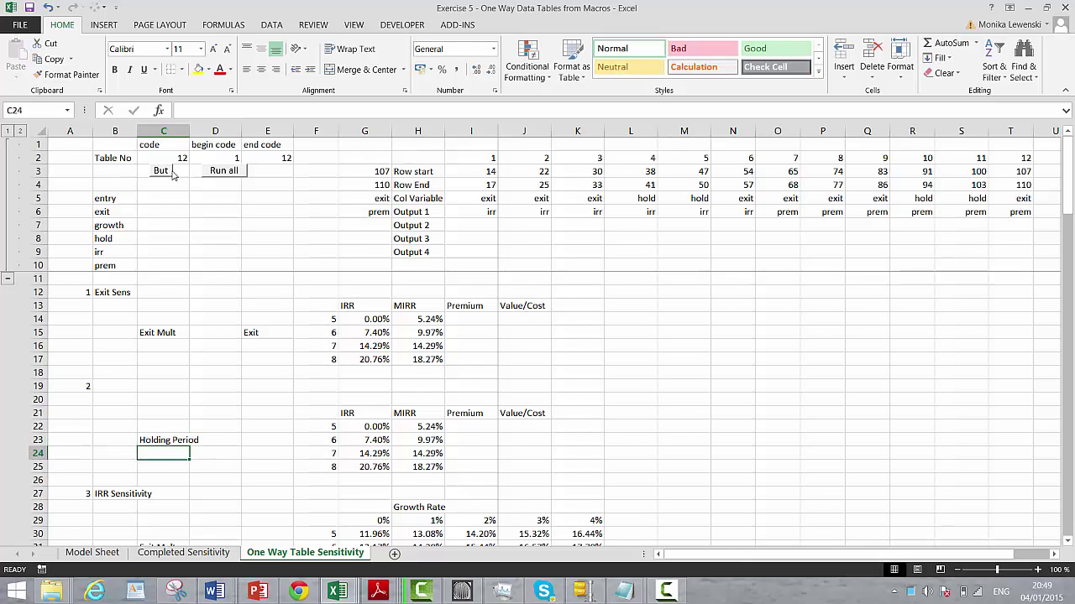
# Step: Look over the layouts of tables 3 and 4 beneath the second table
pyautogui.press('Down')
pyautogui.press('Down')
pyautogui.press('Down')
pyautogui.press('Down')
pyautogui.press('Down')
pyautogui.press('Down')
pyautogui.press('Down')
pyautogui.press('Down')
pyautogui.press('Down')
pyautogui.press('Down')
pyautogui.press('Down')
pyautogui.press('Down')
pyautogui.press('Down')
pyautogui.press('Down')
pyautogui.press('Down')
pyautogui.press('Down')
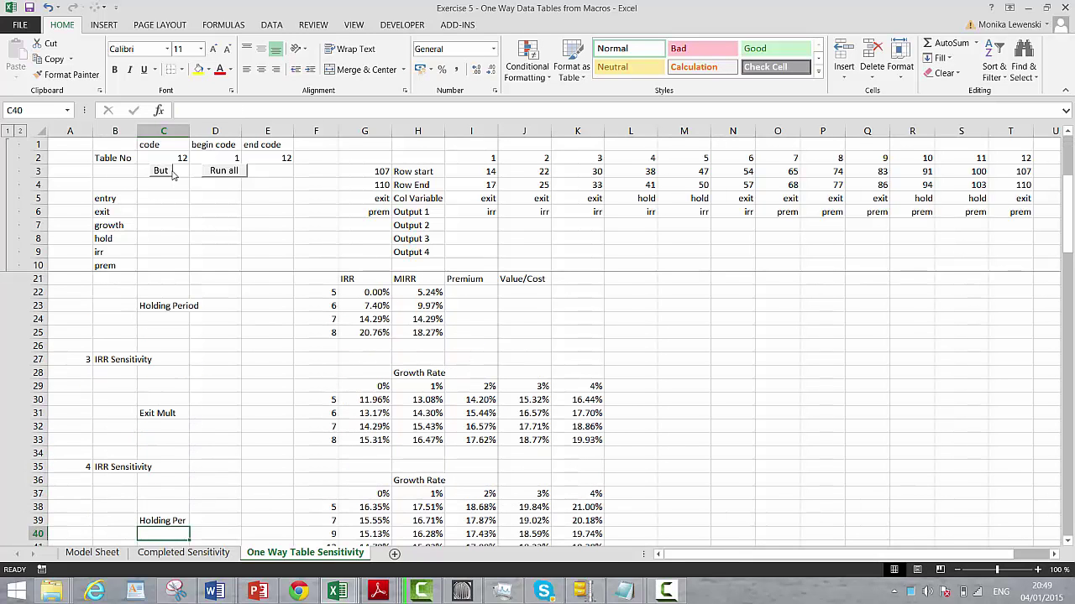
pyautogui.press('Up')
pyautogui.press('Up')
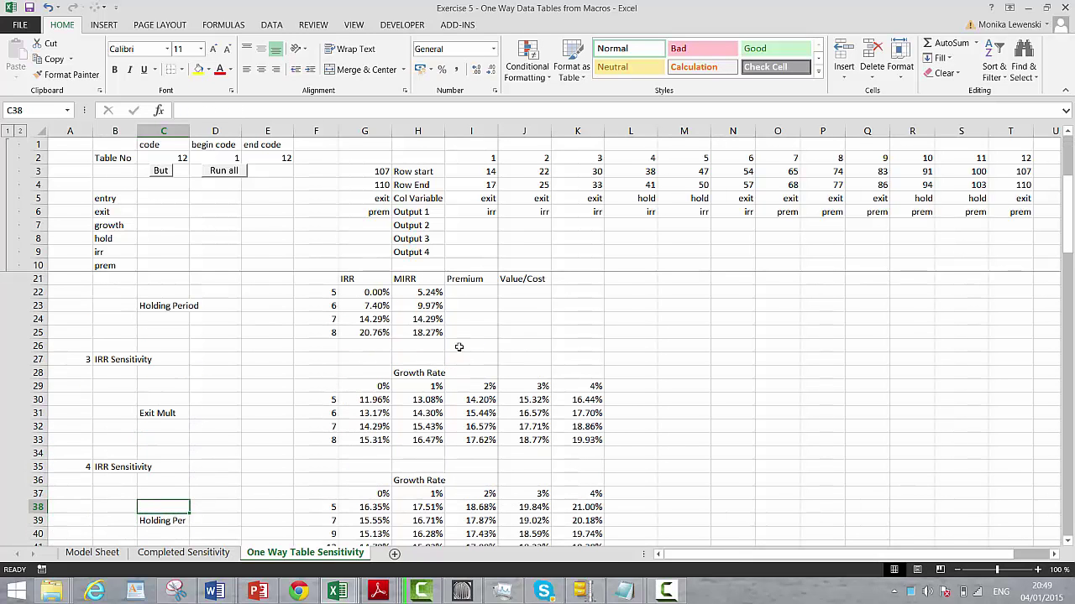
pyautogui.click(666, 592)
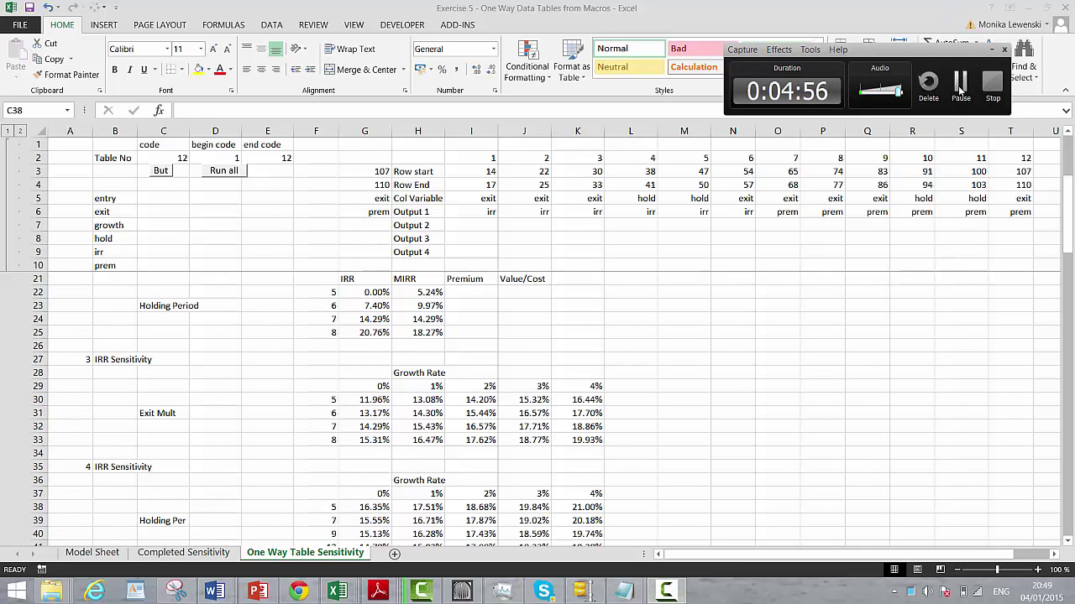
pyautogui.click(960, 84)
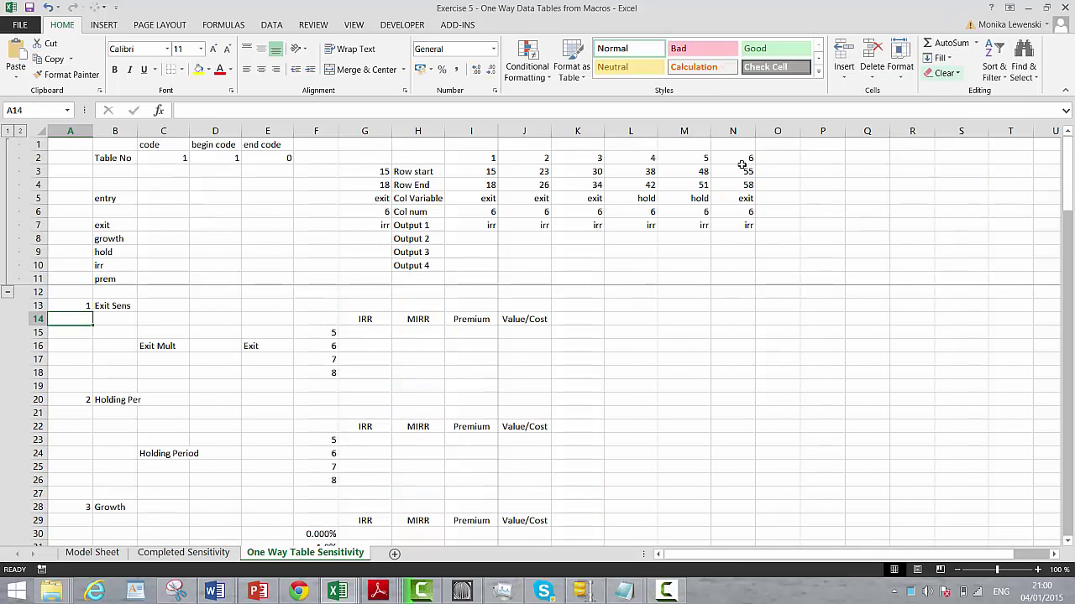
# Step: Inspect the column-number and row start/end formulas for the tables in the setup block
pyautogui.click(490, 211)
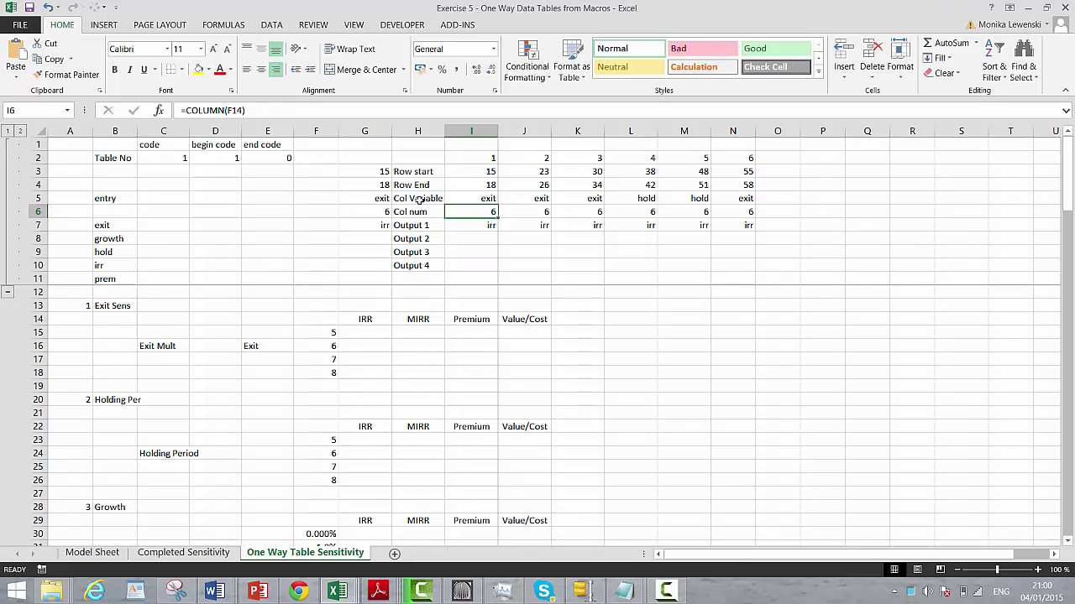
pyautogui.press('Up')
pyautogui.press('Up')
pyautogui.press('Up')
pyautogui.press('Right')
pyautogui.press('Down')
pyautogui.press('Right')
pyautogui.press('Right')
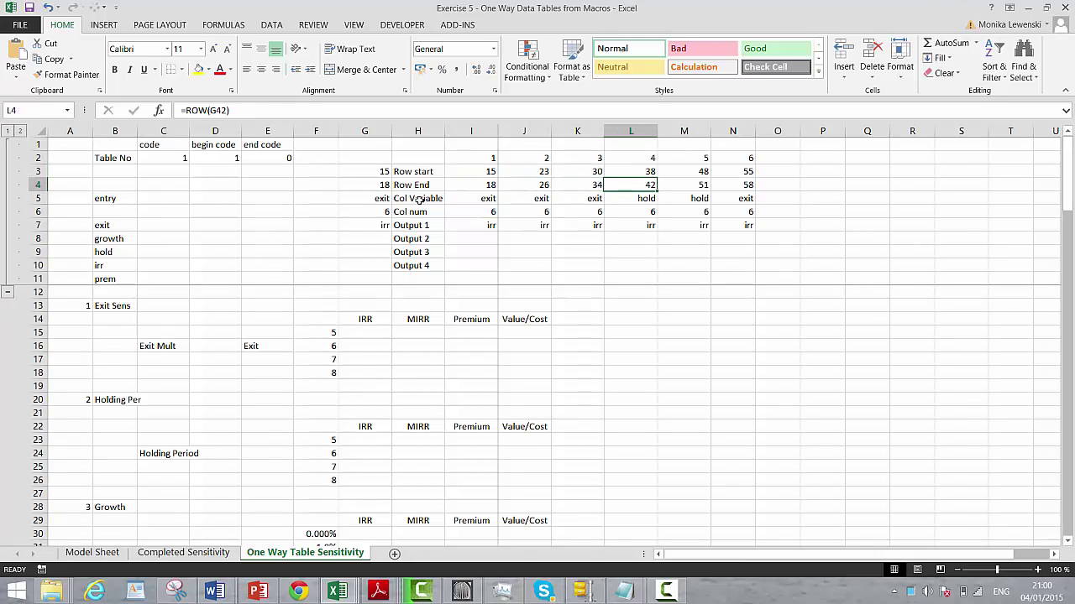
pyautogui.press('Right')
pyautogui.press('Left')
pyautogui.press('Left')
# Step: Check the column-number formula for table 3 in the setup block
pyautogui.press('Down')
pyautogui.press('Down')
pyautogui.press('Down')
pyautogui.press('Down')
pyautogui.press('Down')
pyautogui.press('Down')
pyautogui.press('Down')
pyautogui.press('Down')
pyautogui.press('Down')
pyautogui.press('Down')
pyautogui.press('Down')
pyautogui.press('Down')
pyautogui.press('Down')
pyautogui.press('Down')
pyautogui.press('Down')
pyautogui.press('Down')
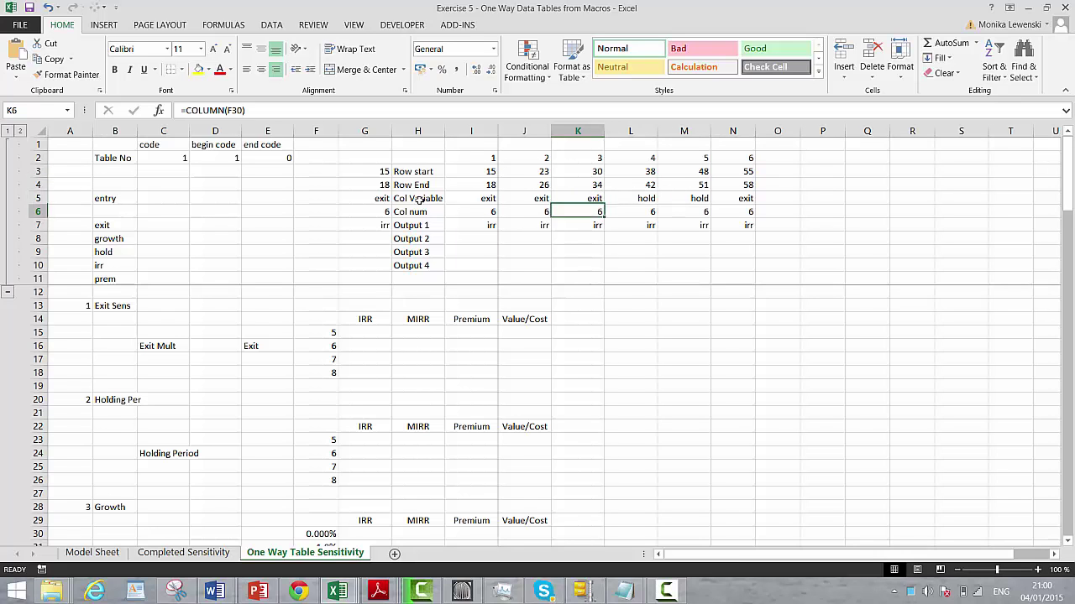
# Step: Look over the Holding Period, Growth and Entry tables beneath the setup block
pyautogui.press('Down')
pyautogui.press('Down')
pyautogui.press('Down')
pyautogui.press('Down')
pyautogui.press('Down')
pyautogui.press('Down')
pyautogui.press('Down')
pyautogui.press('Down')
pyautogui.press('Down')
pyautogui.press('Down')
pyautogui.press('Down')
pyautogui.press('Down')
pyautogui.press('Down')
pyautogui.press('Down')
pyautogui.press('Down')
pyautogui.press('Down')
pyautogui.press('Down')
pyautogui.press('Down')
pyautogui.press('Down')
pyautogui.press('Down')
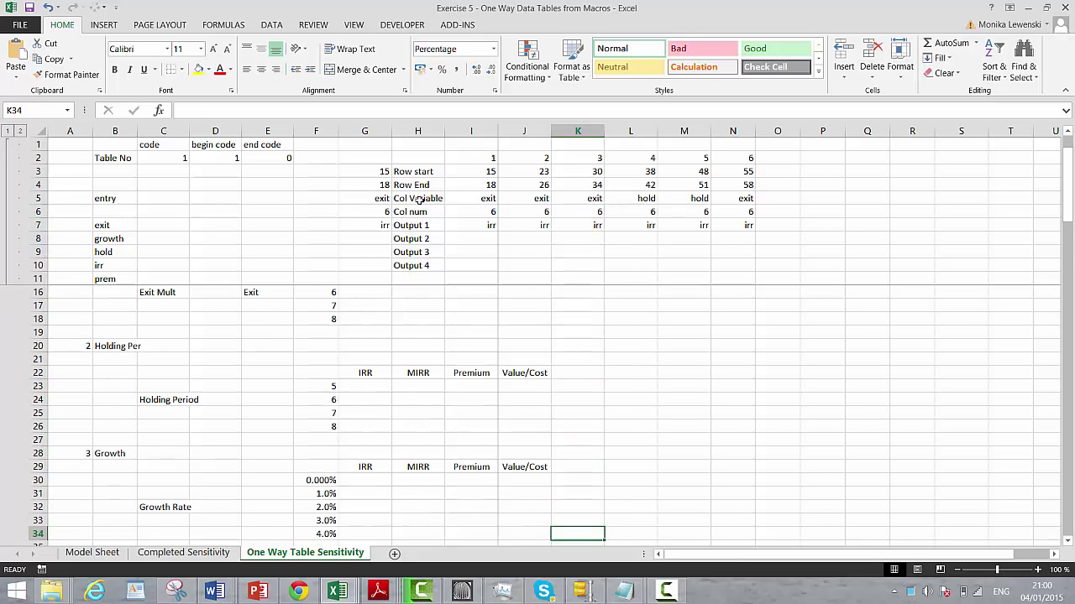
pyautogui.press('Down')
pyautogui.press('Down')
pyautogui.press('Down')
pyautogui.press('Down')
pyautogui.press('Down')
pyautogui.press('Down')
pyautogui.press('Down')
pyautogui.press('Down')
pyautogui.press('Down')
pyautogui.press('Down')
pyautogui.press('Down')
pyautogui.press('Down')
pyautogui.press('Down')
pyautogui.press('Down')
pyautogui.press('Down')
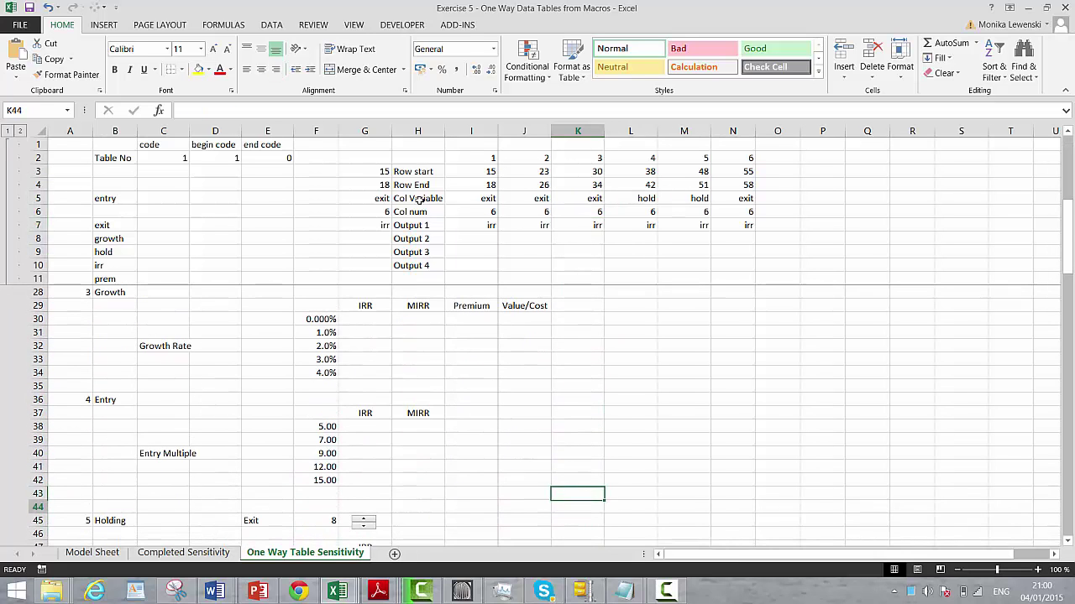
# Step: Review the output headings of the Growth, Holding Period and Exit Sens tables, going back up the sheet
pyautogui.press('Up')
pyautogui.press('Up')
pyautogui.press('Up')
pyautogui.press('Up')
pyautogui.press('Up')
pyautogui.press('Up')
pyautogui.press('Up')
pyautogui.press('Up')
pyautogui.press('Up')
pyautogui.press('Up')
pyautogui.press('Up')
pyautogui.press('Up')
pyautogui.press('Up')
pyautogui.press('Up')
pyautogui.press('Up')
pyautogui.press('Up')
pyautogui.press('Up')
pyautogui.press('Up')
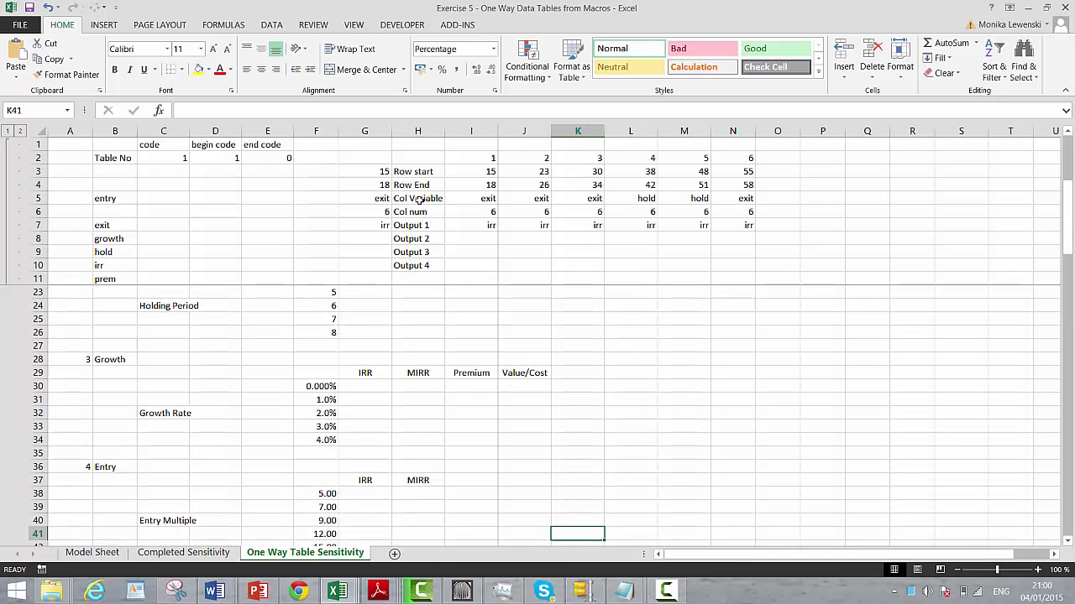
pyautogui.press('Up')
pyautogui.press('Up')
pyautogui.press('Up')
pyautogui.press('Up')
pyautogui.press('Up')
pyautogui.press('Up')
pyautogui.press('Up')
pyautogui.press('Up')
pyautogui.press('Up')
pyautogui.press('Up')
pyautogui.press('Up')
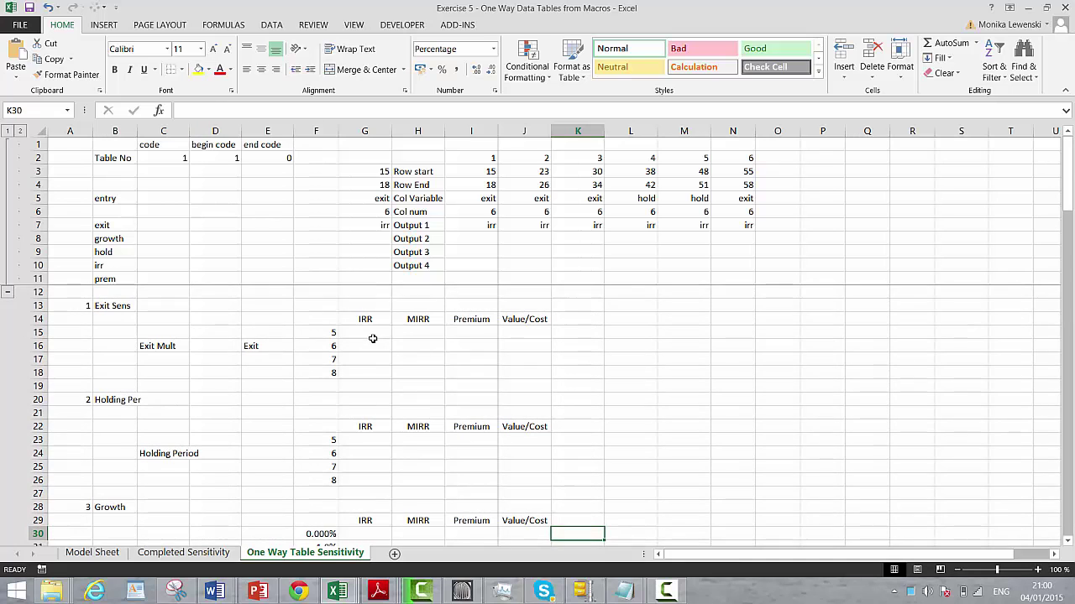
# Step: Examine the layouts of tables 5 and 6, including their row inputs and IRR headings
pyautogui.press('Down')
pyautogui.press('Down')
pyautogui.press('Down')
pyautogui.press('Down')
pyautogui.press('Down')
pyautogui.press('Down')
pyautogui.press('Down')
pyautogui.press('Down')
pyautogui.press('Down')
pyautogui.press('Down')
pyautogui.press('Down')
pyautogui.press('Down')
pyautogui.press('Down')
pyautogui.press('Down')
pyautogui.press('Down')
pyautogui.press('Down')
pyautogui.press('Down')
pyautogui.press('Down')
pyautogui.press('Down')
pyautogui.press('Down')
pyautogui.press('Down')
pyautogui.press('Down')
pyautogui.press('Down')
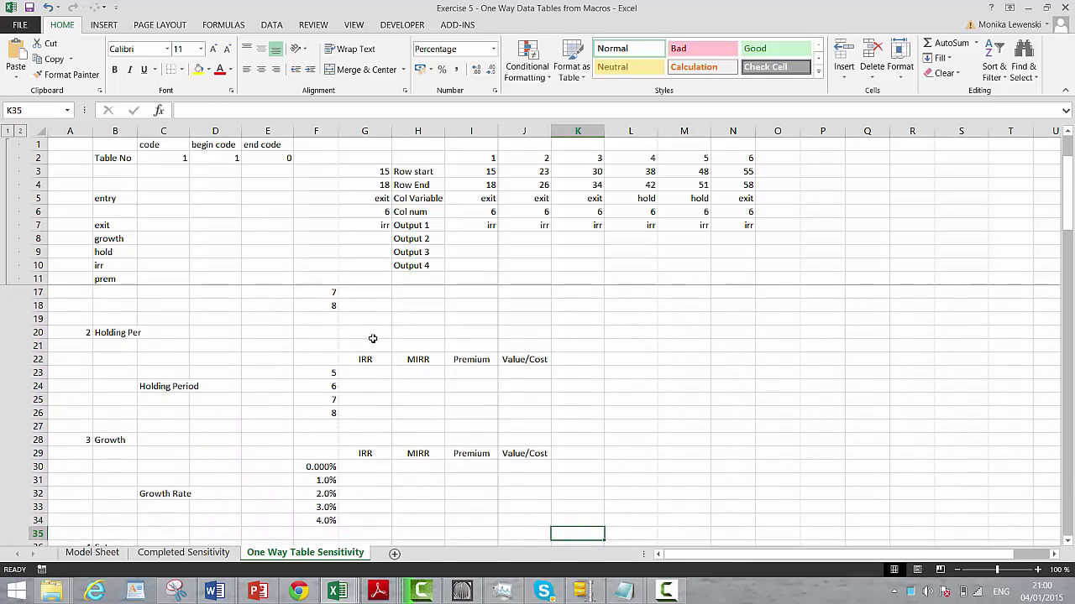
pyautogui.press('Down')
pyautogui.press('Down')
pyautogui.press('Down')
pyautogui.press('Down')
pyautogui.press('Down')
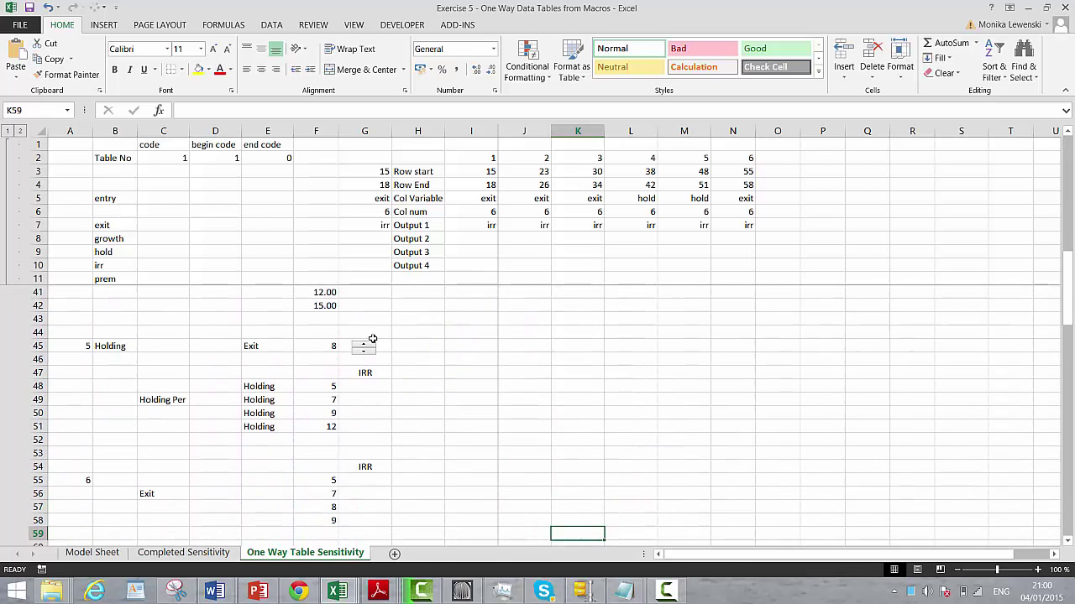
# Step: Go back to the Entry table and examine its IRR and MIRR headings
pyautogui.press('Up')
pyautogui.press('Up')
pyautogui.press('Up')
pyautogui.press('Up')
pyautogui.press('Up')
pyautogui.press('Up')
pyautogui.press('Up')
pyautogui.press('Up')
pyautogui.press('Up')
pyautogui.press('Up')
pyautogui.press('Up')
pyautogui.press('Up')
pyautogui.press('Up')
pyautogui.press('Up')
pyautogui.press('Up')
pyautogui.press('Up')
pyautogui.press('Up')
pyautogui.press('Up')
pyautogui.press('Up')
pyautogui.press('Up')
pyautogui.press('Up')
pyautogui.press('Down')
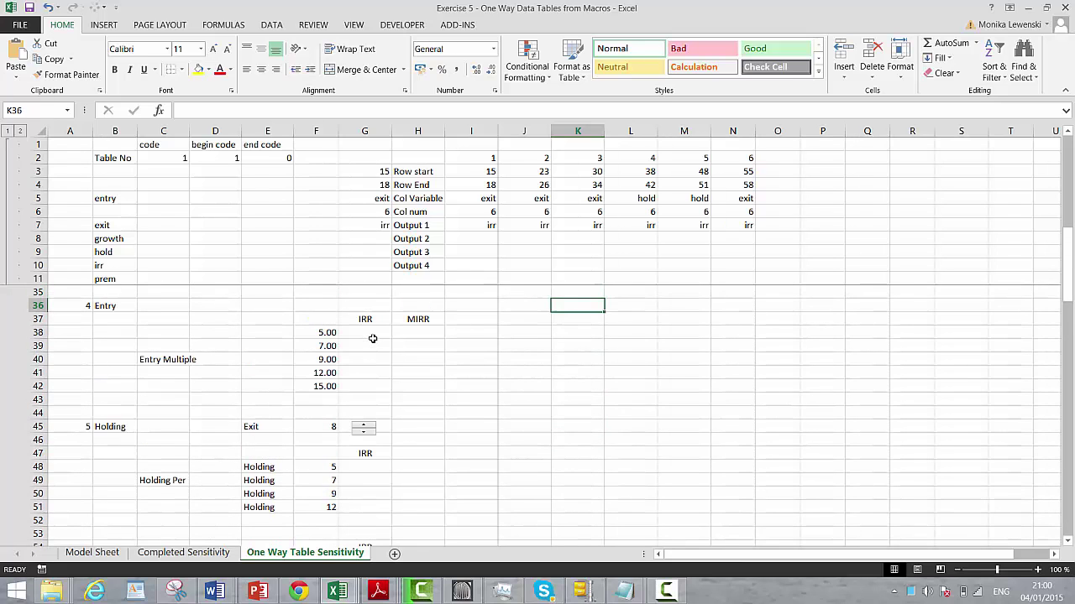
# Step: Inspect the column F input values of the Entry Multiple table and the Holding table below it
pyautogui.press('Left')
pyautogui.press('Left')
pyautogui.press('Left')
pyautogui.press('Left')
pyautogui.press('Left')
pyautogui.press('Down')
pyautogui.press('Down')
pyautogui.press('Down')
pyautogui.press('Down')
pyautogui.press('Down')
pyautogui.press('Down')
pyautogui.press('Down')
pyautogui.press('Down')
pyautogui.press('Down')
pyautogui.press('Down')
pyautogui.press('Down')
pyautogui.press('Down')
pyautogui.press('Down')
pyautogui.press('Down')
pyautogui.press('Down')
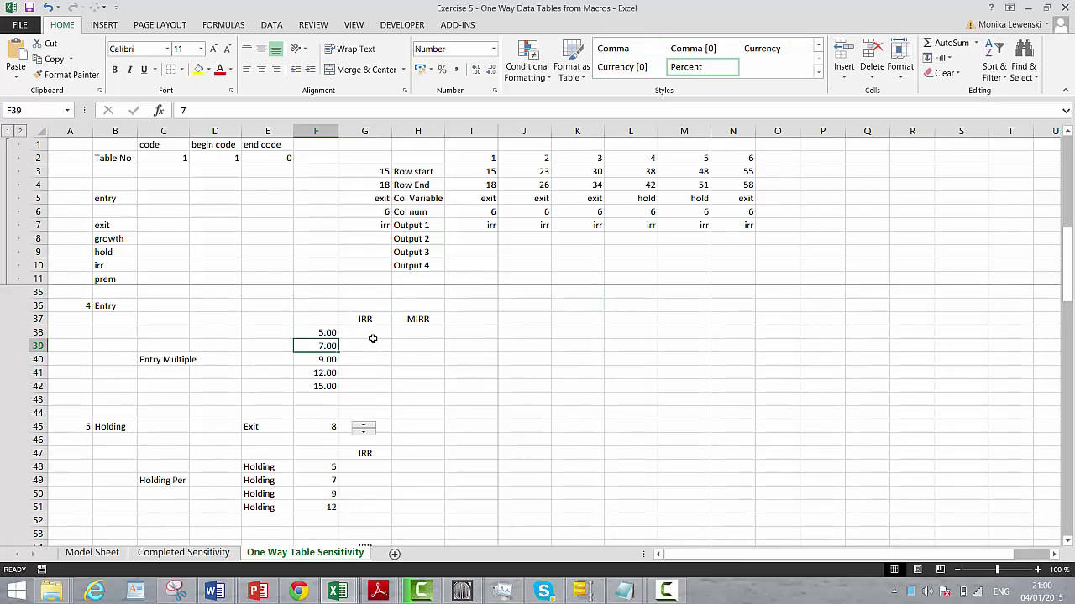
pyautogui.press('Down')
pyautogui.press('Down')
pyautogui.press('Down')
pyautogui.press('Down')
pyautogui.press('Down')
pyautogui.press('Down')
pyautogui.press('Down')
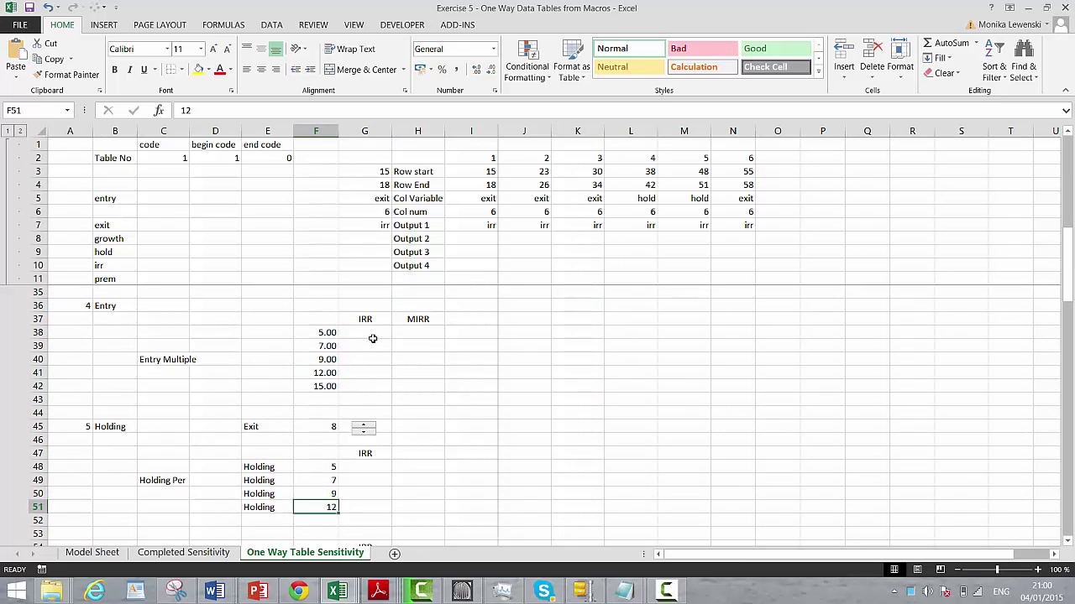
# Step: Go back up the sheet past the Entry and Growth tables and examine the Holding Period table layout
pyautogui.press('Up')
pyautogui.press('Up')
pyautogui.press('Up')
pyautogui.press('Up')
pyautogui.press('Up')
pyautogui.press('Up')
pyautogui.press('Up')
pyautogui.press('Up')
pyautogui.press('Up')
pyautogui.press('Up')
pyautogui.press('Up')
pyautogui.press('Up')
pyautogui.press('Up')
pyautogui.press('Up')
pyautogui.press('Up')
pyautogui.press('Up')
pyautogui.press('Up')
pyautogui.press('Up')
pyautogui.press('Up')
pyautogui.press('Up')
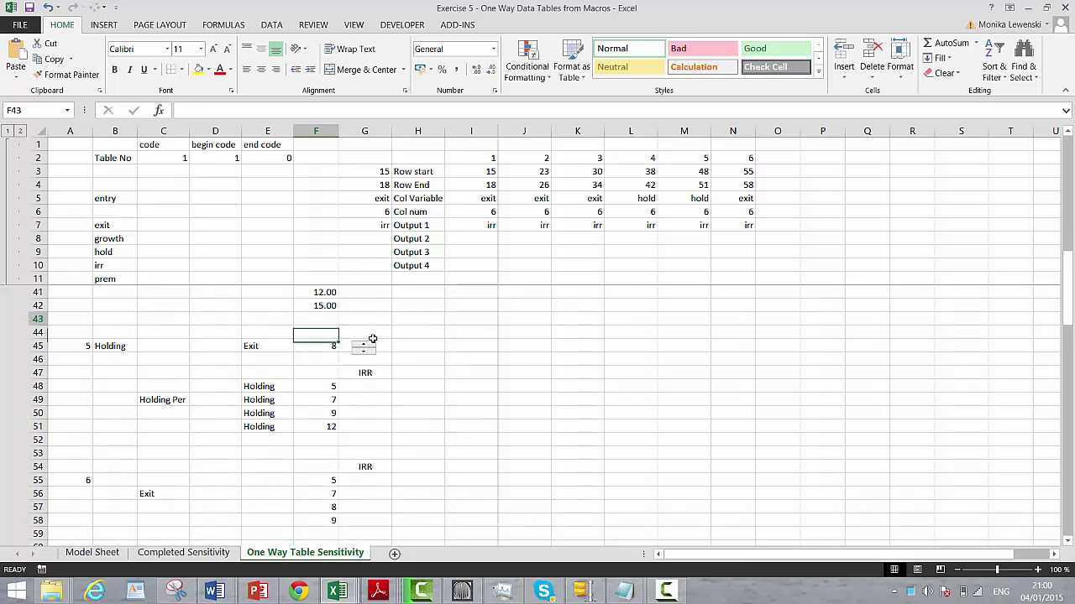
pyautogui.press('Up')
pyautogui.press('Up')
pyautogui.press('Up')
pyautogui.press('Up')
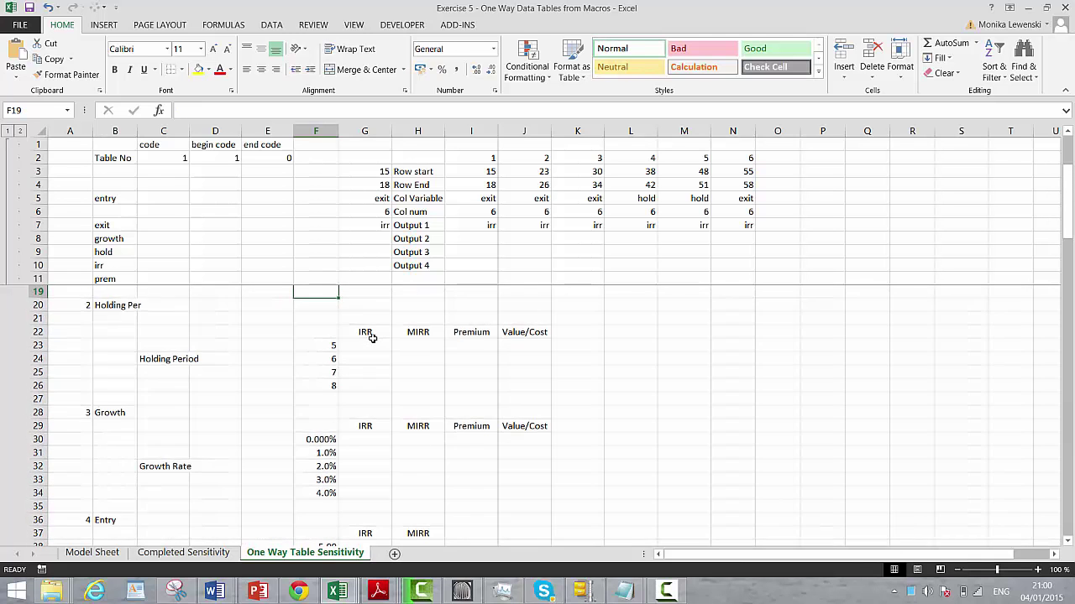
# Step: Move the whole Growth table block, A28:K34, beside the Holding Period table so it starts at L20
pyautogui.press('Down')
pyautogui.press('Down')
pyautogui.press('Down')
pyautogui.press('Down')
pyautogui.press('Down')
pyautogui.press('Down')
pyautogui.press('Down')
pyautogui.press('Down')
pyautogui.press('Down')
pyautogui.press('Left')
pyautogui.press('Left')
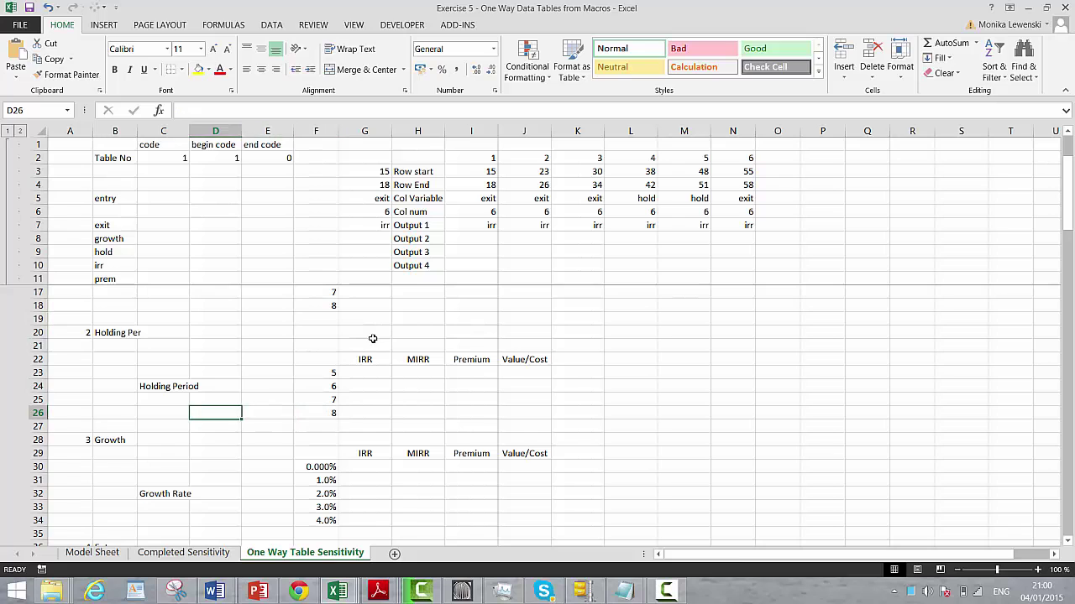
pyautogui.press('Down')
pyautogui.press('Down')
pyautogui.press('Left')
pyautogui.press('Left')
pyautogui.press('Left')
pyautogui.hotkey('shift', 'Right')
pyautogui.hotkey('shift', 'Right')
pyautogui.hotkey('shift', 'Right')
pyautogui.hotkey('shift', 'Right')
pyautogui.hotkey('shift', 'Right')
pyautogui.hotkey('shift', 'Right')
pyautogui.hotkey('shift', 'Right')
pyautogui.hotkey('shift', 'Right')
pyautogui.hotkey('shift', 'Right')
pyautogui.hotkey('shift', 'Right')
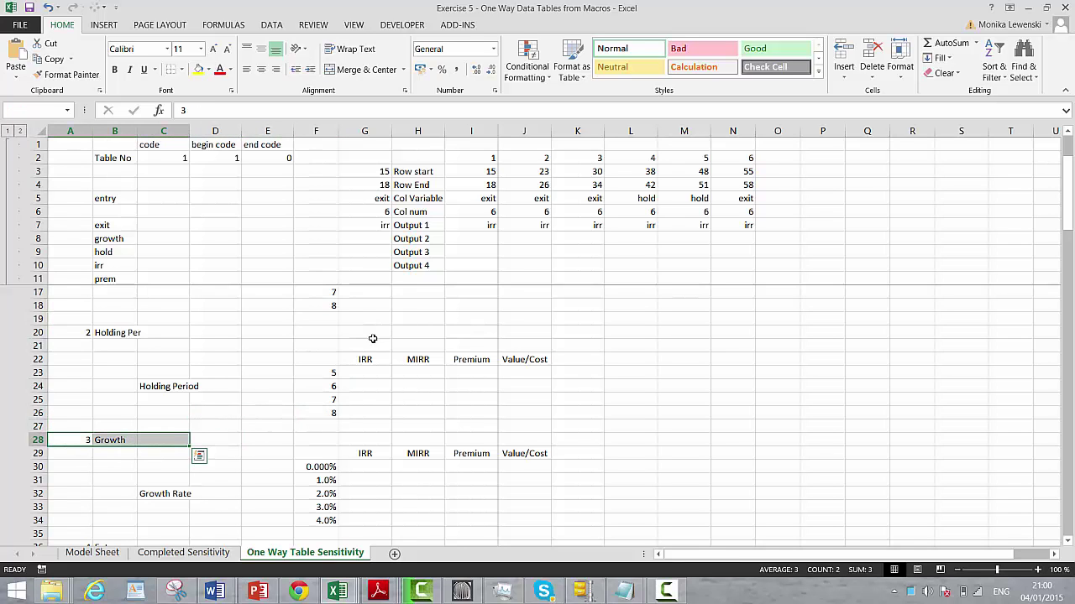
pyautogui.hotkey('shift', 'Down')
pyautogui.hotkey('shift', 'Down')
pyautogui.hotkey('shift', 'Down')
pyautogui.hotkey('shift', 'Down')
pyautogui.hotkey('shift', 'Down')
pyautogui.hotkey('shift', 'Down')
pyautogui.hotkey('shift', 'Down')
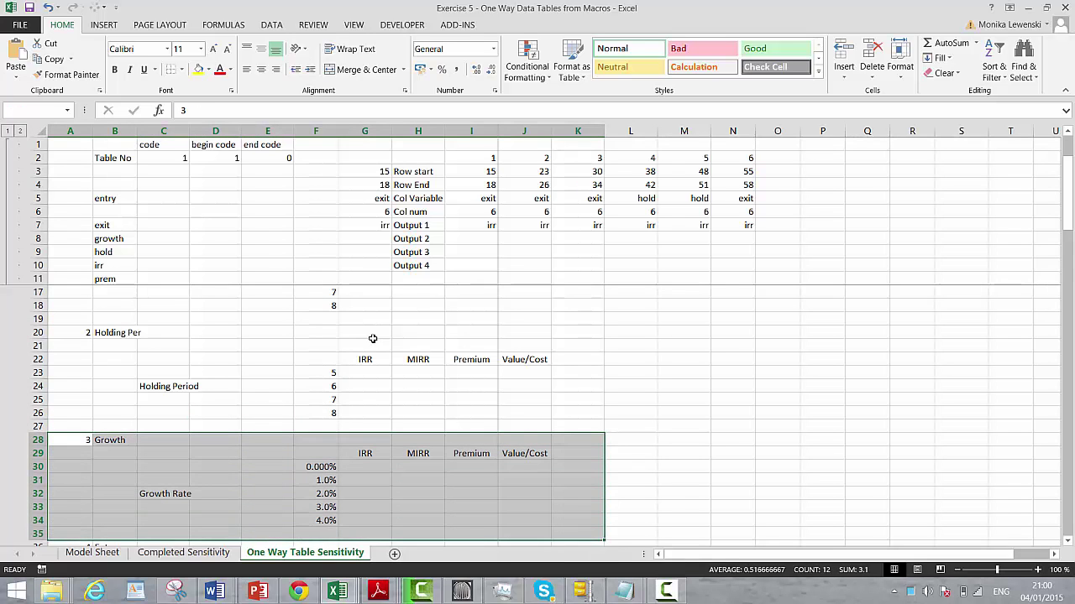
pyautogui.hotkey('shift', 'Up')
pyautogui.hotkey('ctrl', 'c')
pyautogui.press('Up')
pyautogui.press('Up')
pyautogui.press('Up')
pyautogui.press('Up')
pyautogui.press('Up')
pyautogui.press('Up')
pyautogui.press('Up')
pyautogui.press('Up')
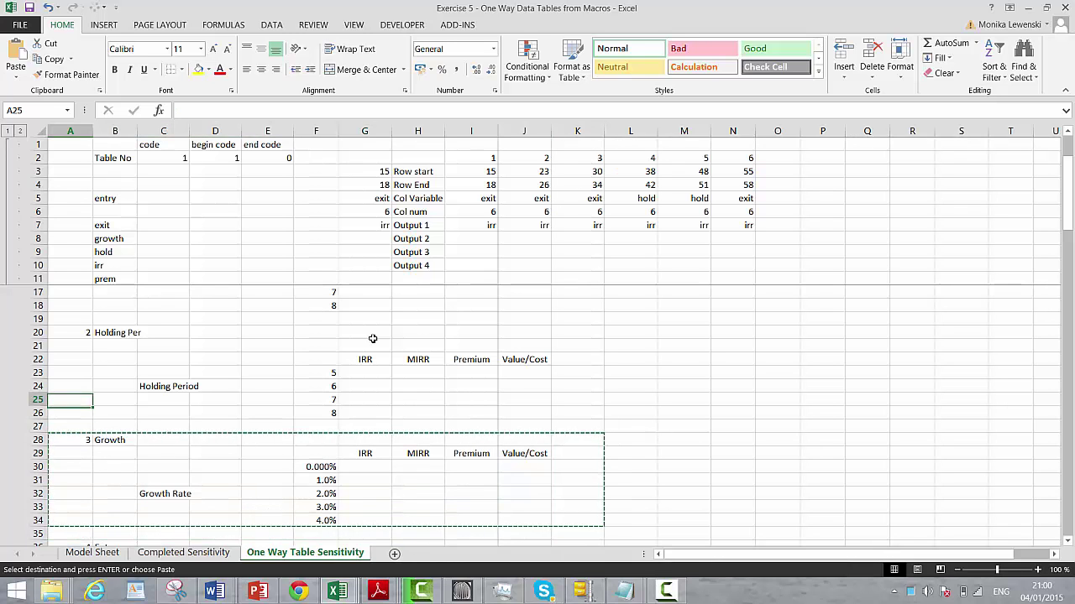
pyautogui.press('Right')
pyautogui.press('Right')
pyautogui.press('Right')
pyautogui.press('Right')
pyautogui.press('Right')
pyautogui.press('Right')
pyautogui.press('Right')
pyautogui.press('Right')
pyautogui.press('Right')
pyautogui.press('Right')
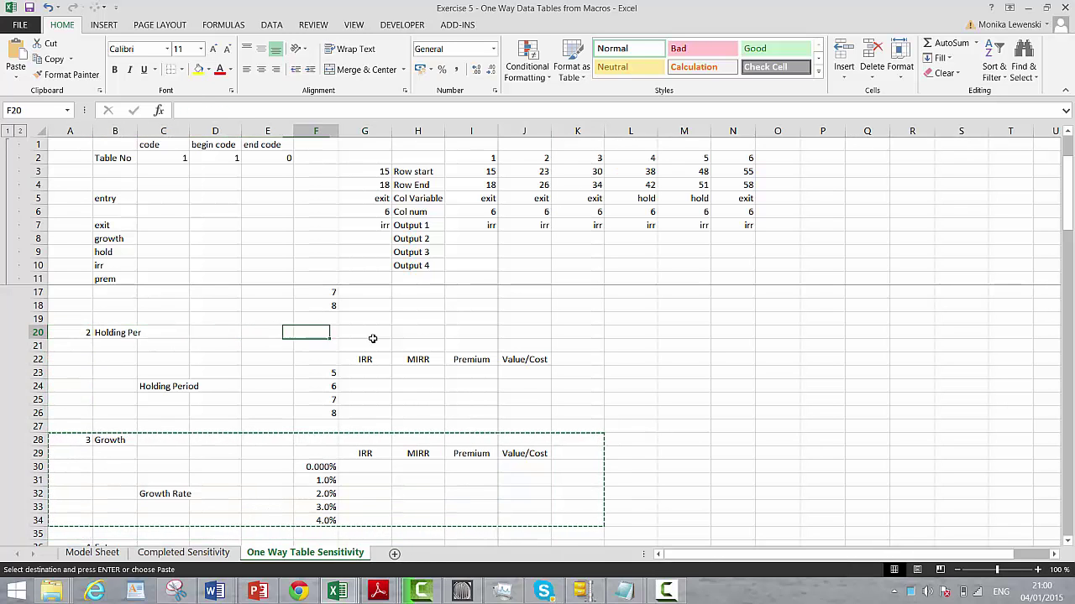
pyautogui.press('Right')
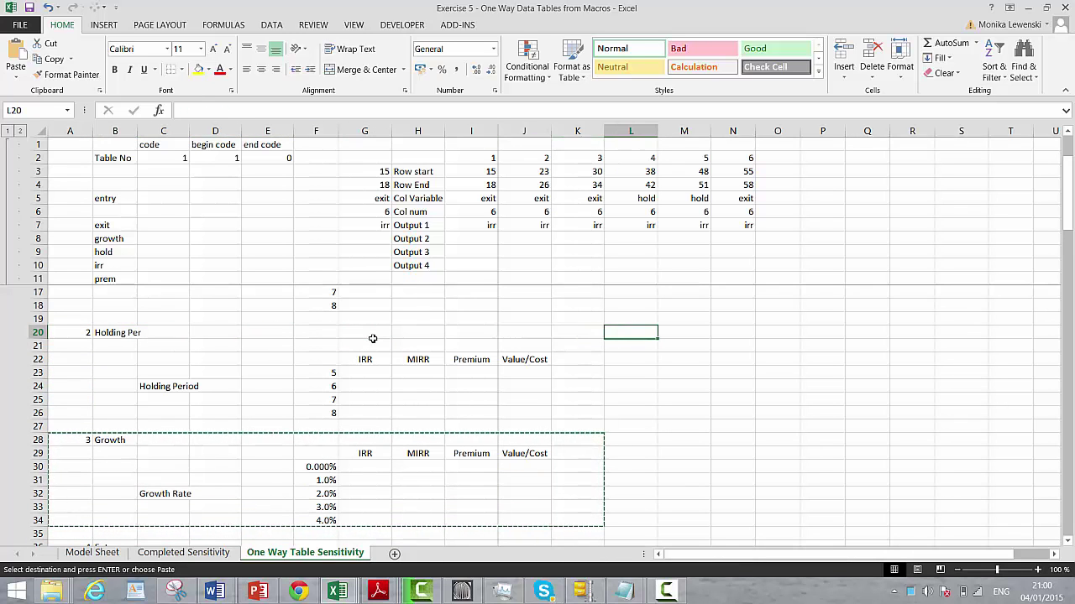
pyautogui.press('Return')
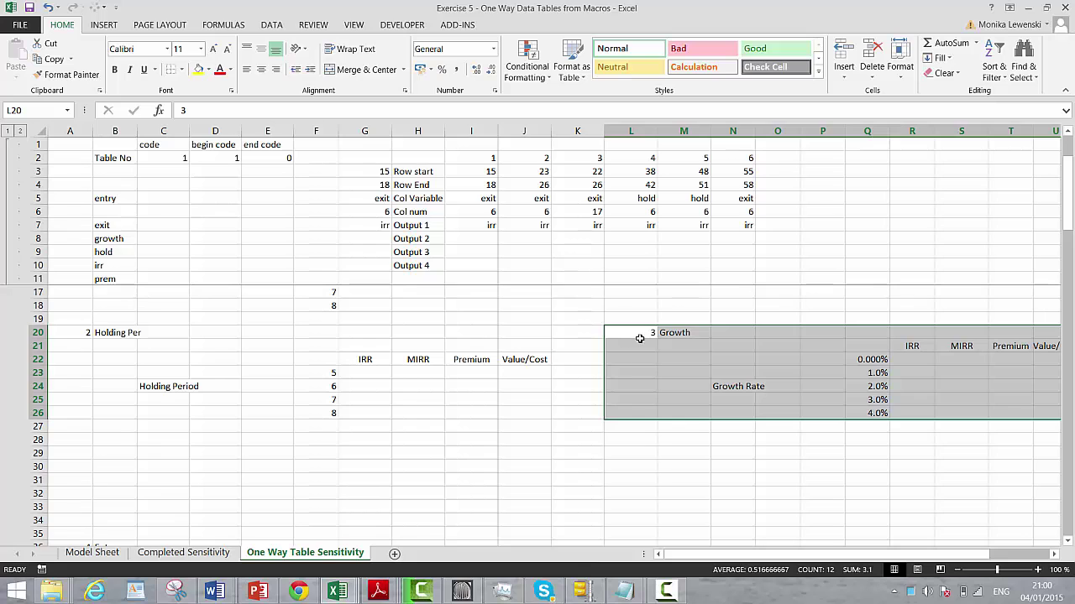
# Step: Move the Growth Rate label from N24 to P24, next to the growth percentages
pyautogui.click(640, 338)
pyautogui.press('Right')
pyautogui.press('Down')
pyautogui.press('Down')
pyautogui.press('Down')
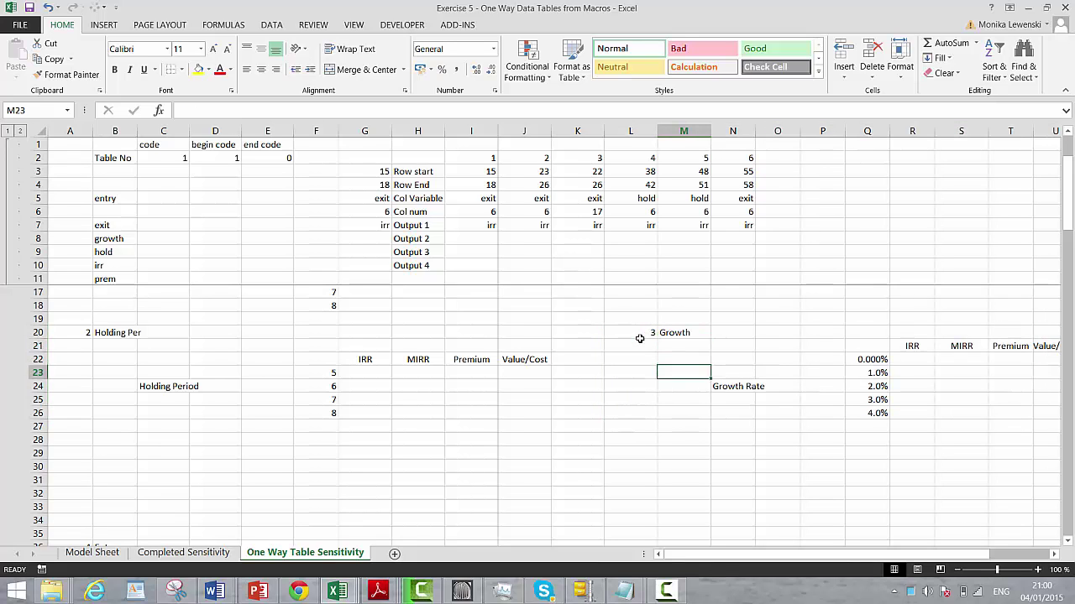
pyautogui.press('Down')
pyautogui.press('Right')
pyautogui.hotkey('ctrl', 'c')
pyautogui.press('Right')
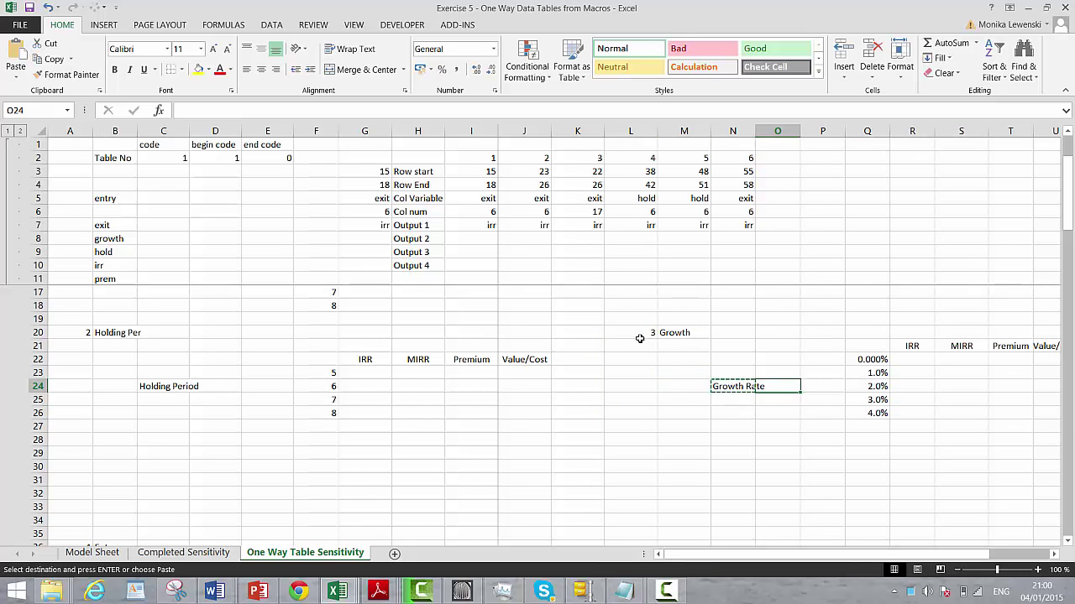
pyautogui.press('Right')
pyautogui.press('Return')
pyautogui.press('Left')
pyautogui.press('Left')
pyautogui.press('Left')
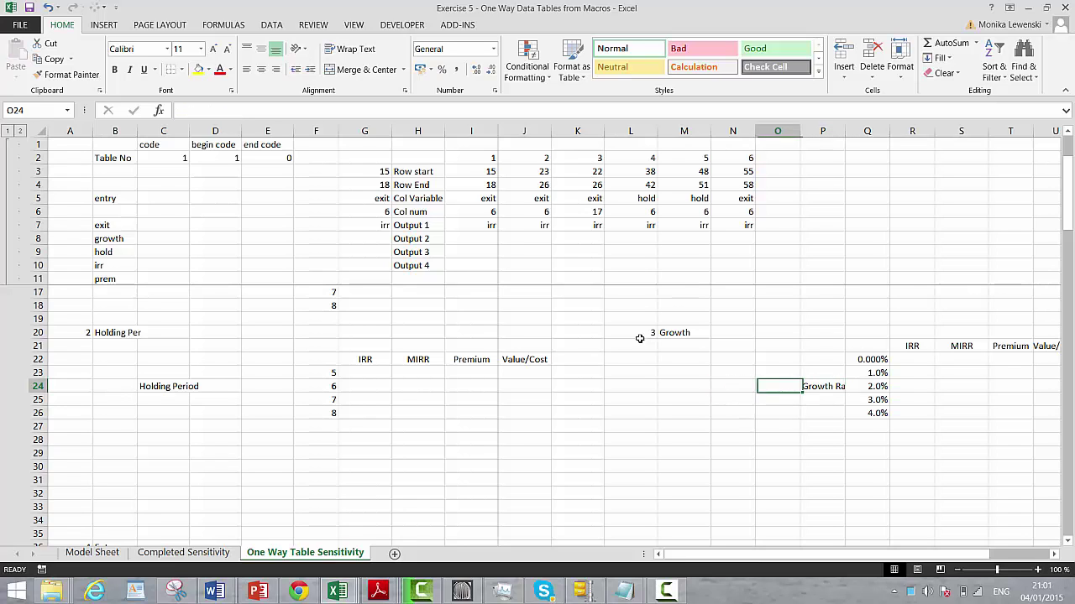
# Step: Move the table number 3 and the Growth heading from L20:M20 to O20:P20
pyautogui.press('Up')
pyautogui.press('Up')
pyautogui.moveTo(640, 338); pyautogui.dragTo(791, 338)
pyautogui.press('Right')
pyautogui.press('Right')
pyautogui.press('Right')
# Step: Move the compacted Growth table, O20:U26, two columns closer to the Holding Period table, starting at M20
pyautogui.hotkey('shift', 'Right')
pyautogui.hotkey('shift', 'Right')
pyautogui.hotkey('shift', 'Right')
pyautogui.hotkey('shift', 'Right')
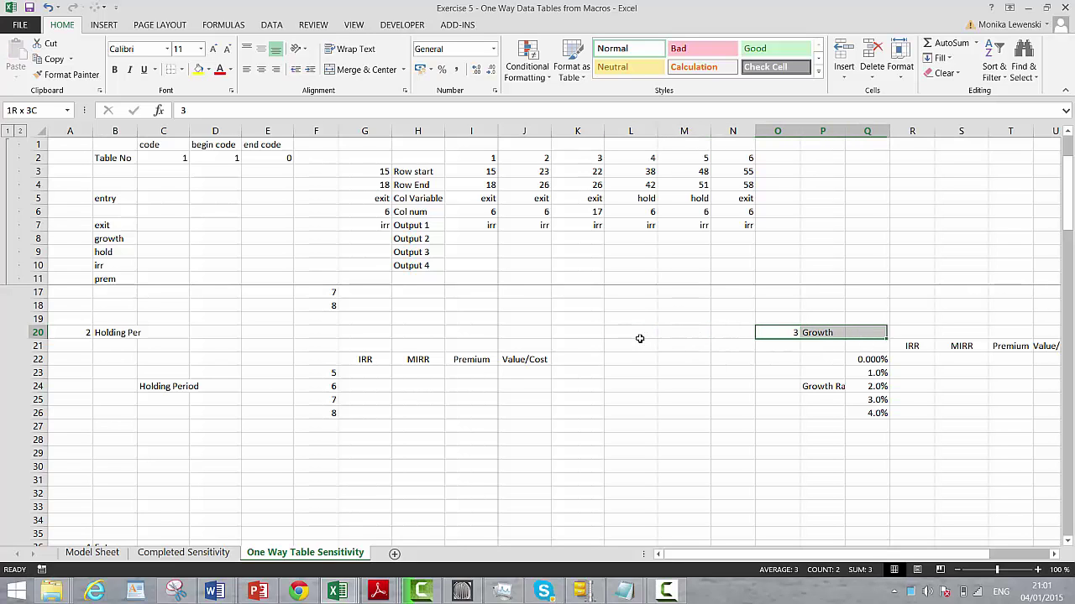
pyautogui.hotkey('shift', 'Right')
pyautogui.hotkey('shift', 'Right')
pyautogui.hotkey('shift', 'Down')
pyautogui.hotkey('shift', 'Down')
pyautogui.hotkey('shift', 'Down')
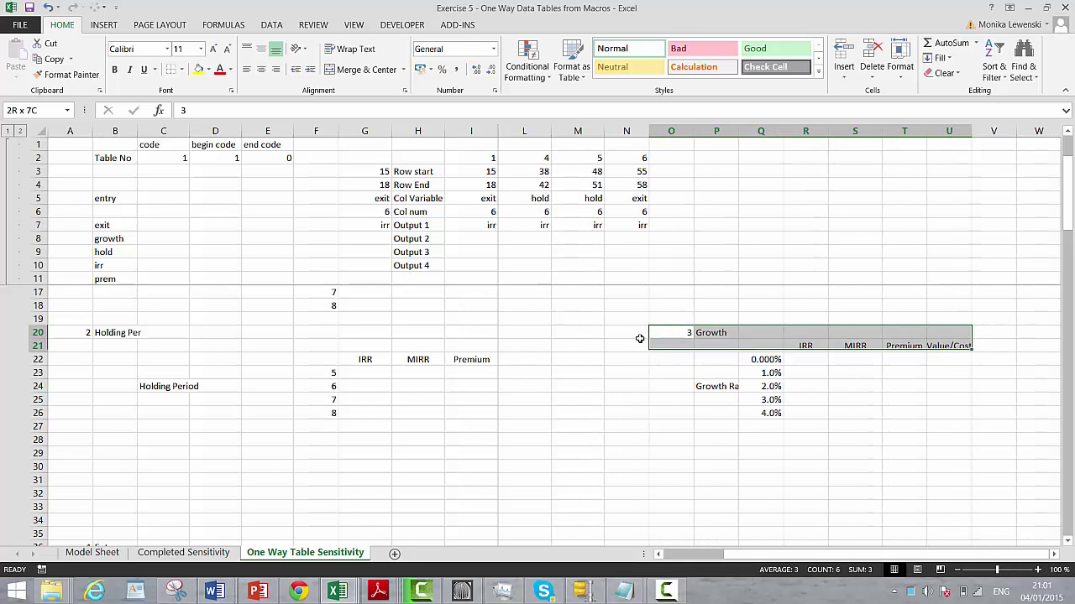
pyautogui.hotkey('shift', 'Down')
pyautogui.hotkey('shift', 'Down')
pyautogui.hotkey('shift', 'Down')
pyautogui.hotkey('ctrl', 'x')
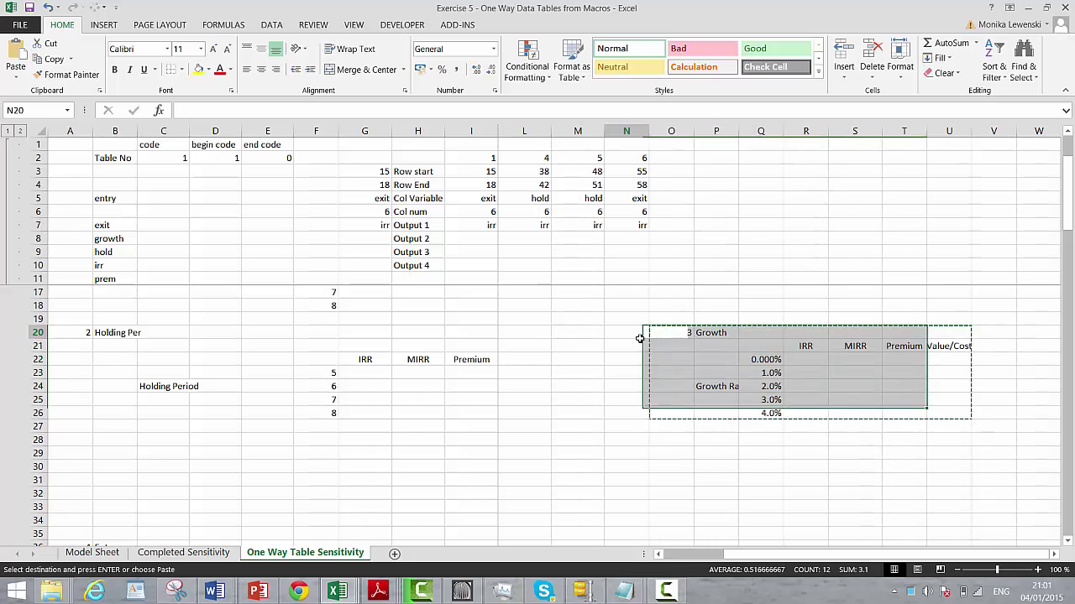
pyautogui.press('Left')
pyautogui.press('Left')
pyautogui.press('Left')
pyautogui.press('Right')
pyautogui.hotkey('ctrl', 'v')
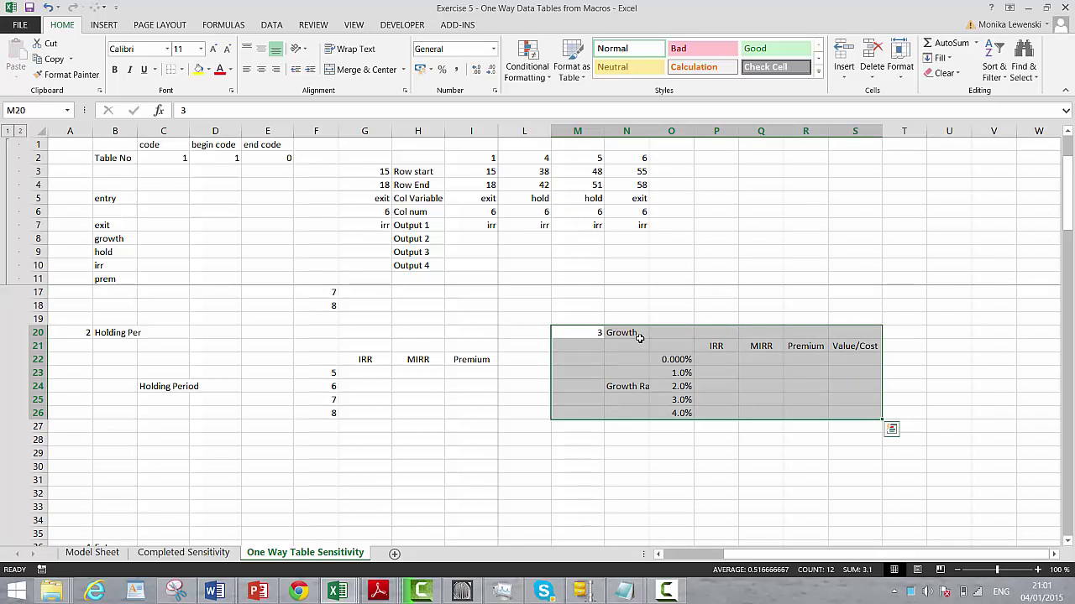
# Step: Review row 20 across the sheet to check the Growth table's placement beside the Holding Period table
pyautogui.press('Left')
pyautogui.press('Left')
pyautogui.press('Left')
pyautogui.press('Left')
pyautogui.press('Left')
pyautogui.press('Left')
pyautogui.press('Left')
pyautogui.press('Left')
pyautogui.press('Left')
pyautogui.press('Left')
pyautogui.press('Left')
pyautogui.press('Right')
pyautogui.press('Right')
pyautogui.press('Right')
pyautogui.press('Right')
pyautogui.press('Right')
pyautogui.press('Right')
pyautogui.press('Right')
pyautogui.press('Right')
pyautogui.press('Right')
pyautogui.press('Right')
pyautogui.press('Right')
pyautogui.press('Right')
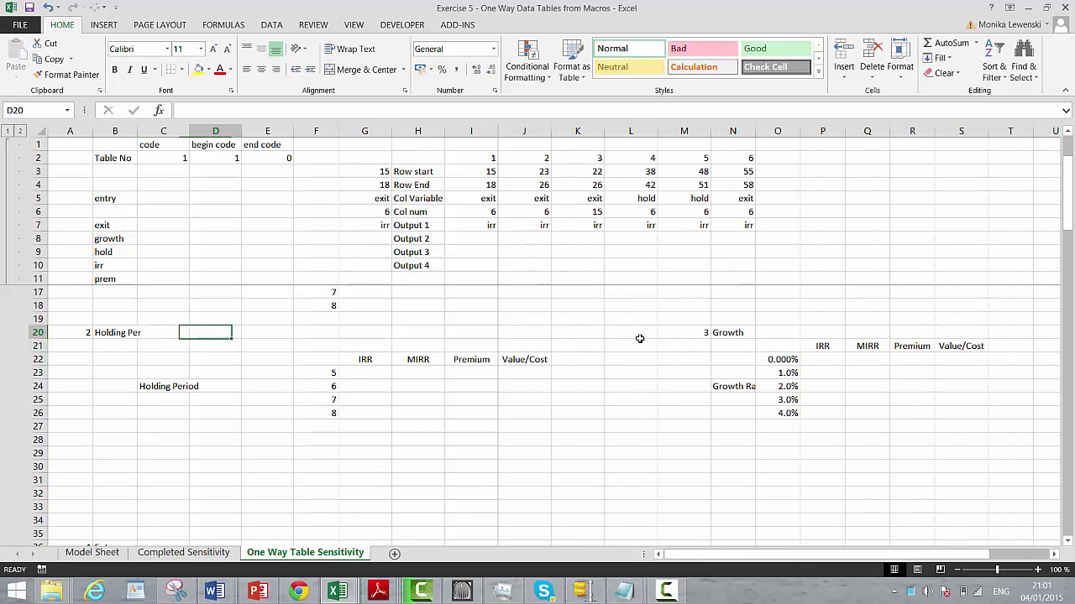
# Step: Move the whole Growth table, M20:S26, one column closer to the Holding Period table, starting at L20
pyautogui.press('Left')
pyautogui.hotkey('shift', 'Right')
pyautogui.hotkey('shift', 'Right')
pyautogui.hotkey('shift', 'Right')
pyautogui.hotkey('shift', 'Right')
pyautogui.hotkey('shift', 'Right')
pyautogui.hotkey('shift', 'Right')
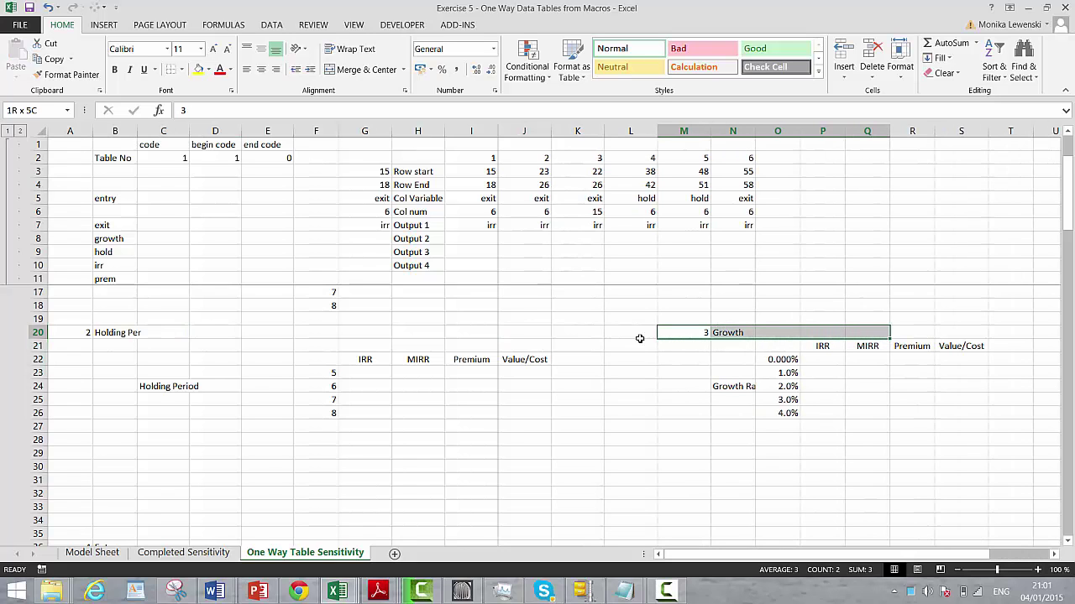
pyautogui.hotkey('shift', 'Down')
pyautogui.hotkey('shift', 'Down')
pyautogui.hotkey('shift', 'Down')
pyautogui.hotkey('shift', 'Down')
pyautogui.hotkey('shift', 'Down')
pyautogui.hotkey('shift', 'Down')
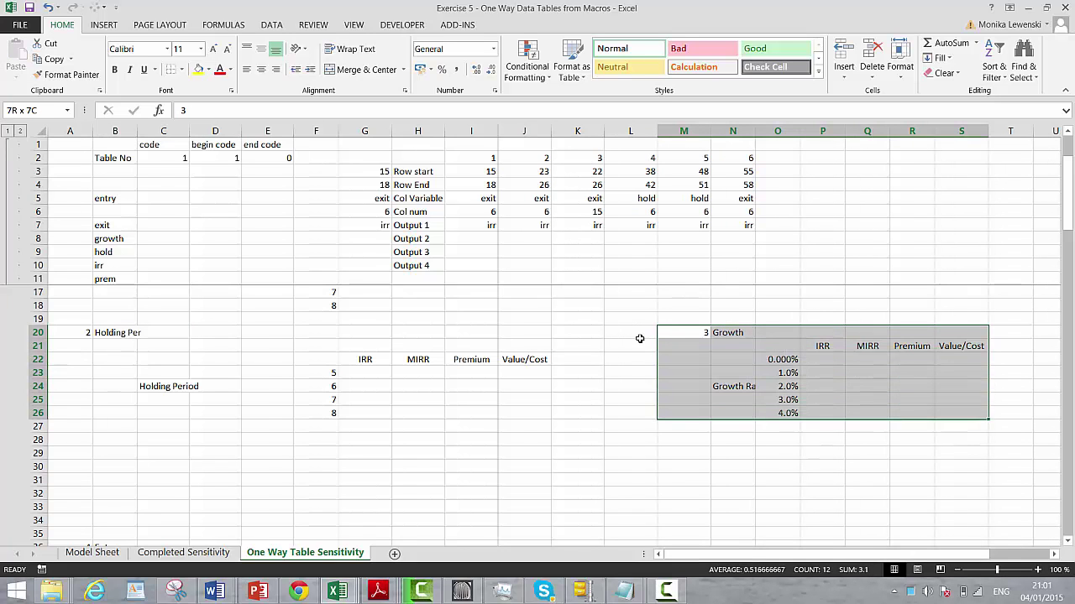
pyautogui.hotkey('ctrl', 'x')
pyautogui.press('Left')
pyautogui.hotkey('ctrl', 'v')
# Step: Examine the control block above the tables, from the table codes to the Output 1 to Output 4 rows
pyautogui.press('Left')
pyautogui.press('Left')
pyautogui.press('Left')
pyautogui.press('Left')
pyautogui.press('Left')
pyautogui.press('Left')
pyautogui.press('Left')
pyautogui.press('Left')
pyautogui.press('Left')
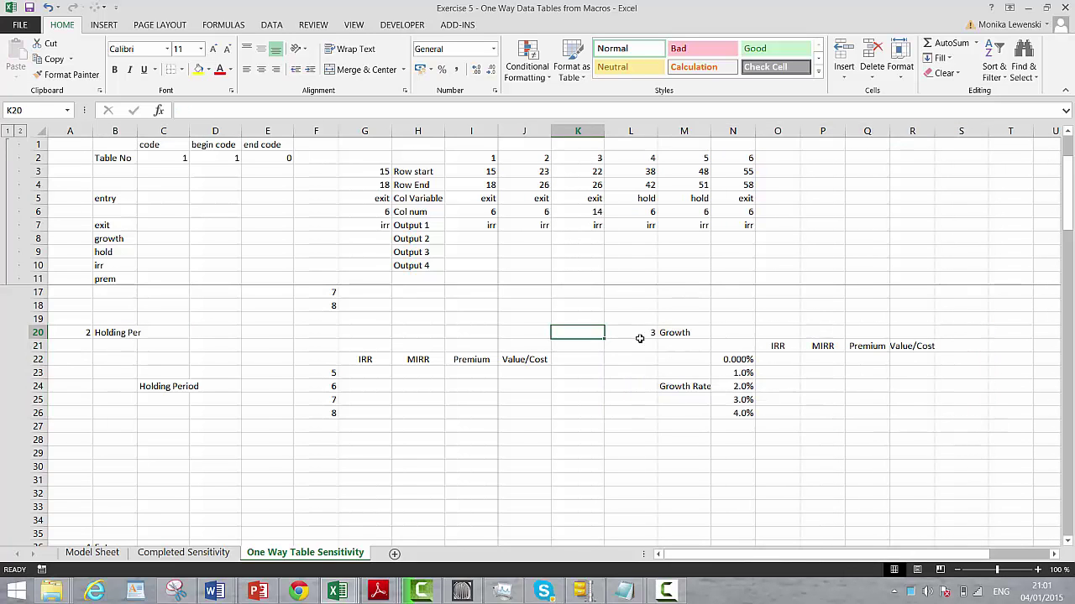
pyautogui.press('Left')
pyautogui.press('Left')
pyautogui.press('Up')
pyautogui.press('Up')
pyautogui.press('Up')
pyautogui.press('Up')
pyautogui.press('Up')
pyautogui.press('Up')
pyautogui.press('Up')
pyautogui.press('Up')
pyautogui.press('Up')
pyautogui.press('Up')
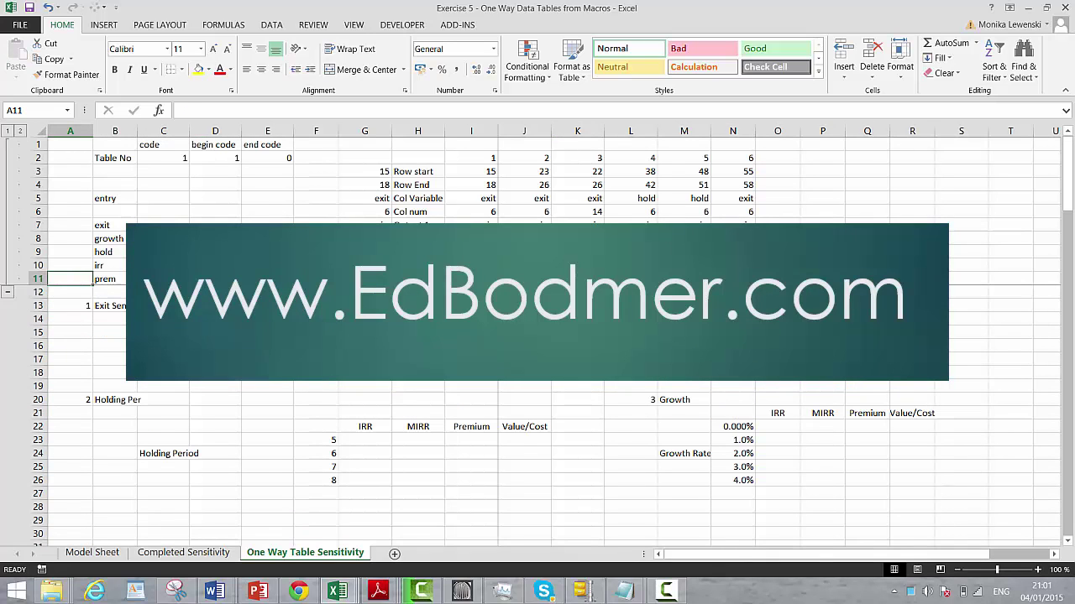
pyautogui.press('Up')
pyautogui.press('Up')
pyautogui.press('Up')
pyautogui.press('Up')
pyautogui.press('Up')
pyautogui.press('Up')
pyautogui.press('Up')
pyautogui.press('Up')
pyautogui.press('Up')
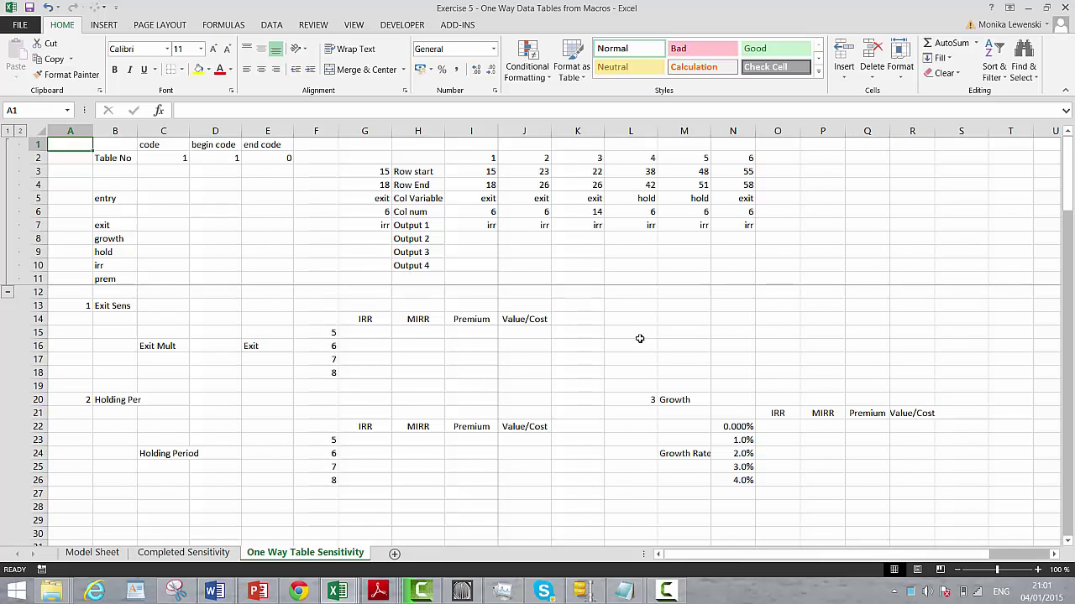
pyautogui.press('Down')
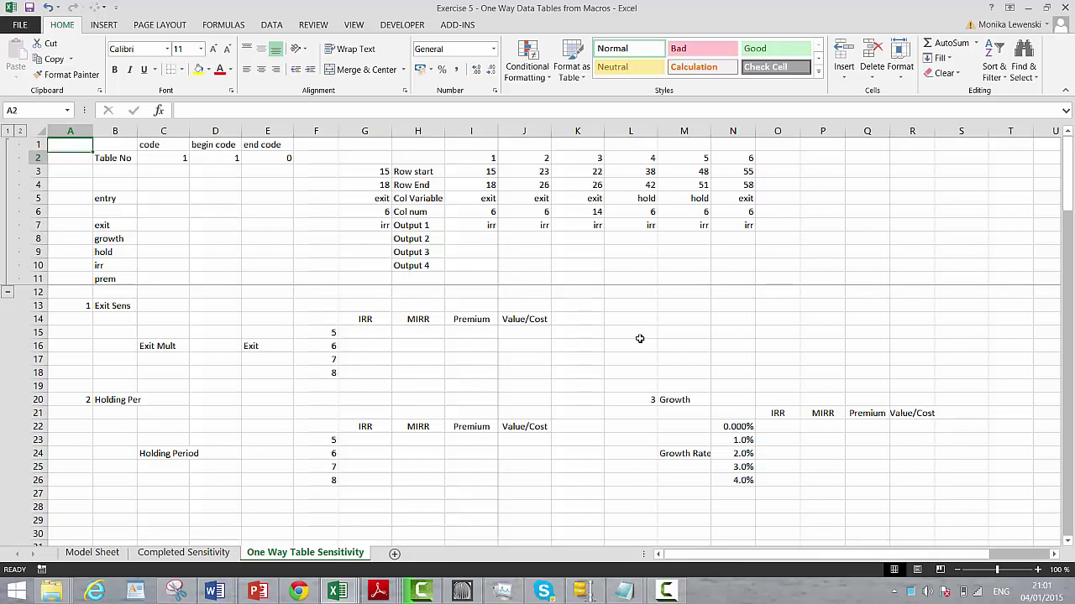
pyautogui.press('Down')
pyautogui.press('Down')
pyautogui.press('Down')
pyautogui.press('Down')
pyautogui.press('Down')
pyautogui.press('Down')
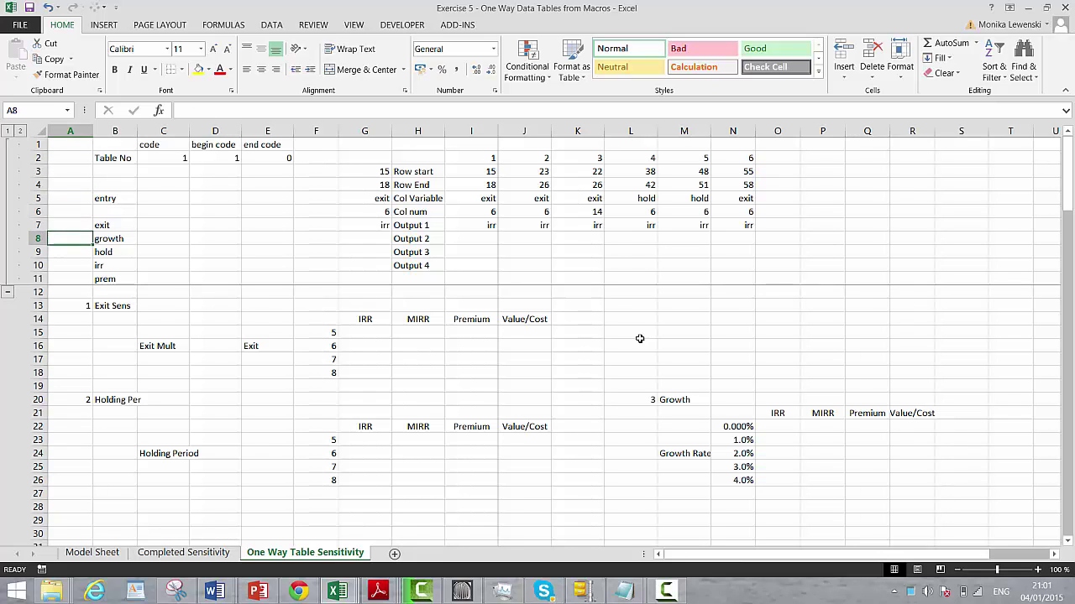
pyautogui.press('Right')
pyautogui.press('Right')
pyautogui.press('Right')
pyautogui.press('Right')
pyautogui.press('Right')
pyautogui.press('Right')
pyautogui.press('Right')
pyautogui.press('Right')
pyautogui.press('Up')
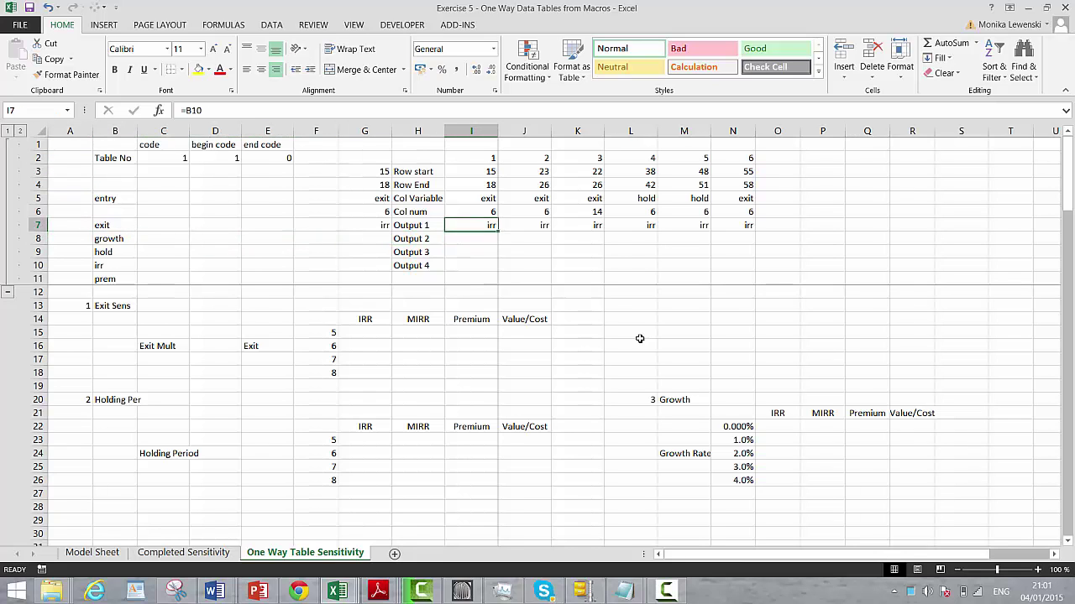
pyautogui.press('Left')
pyautogui.press('Left')
pyautogui.press('Down')
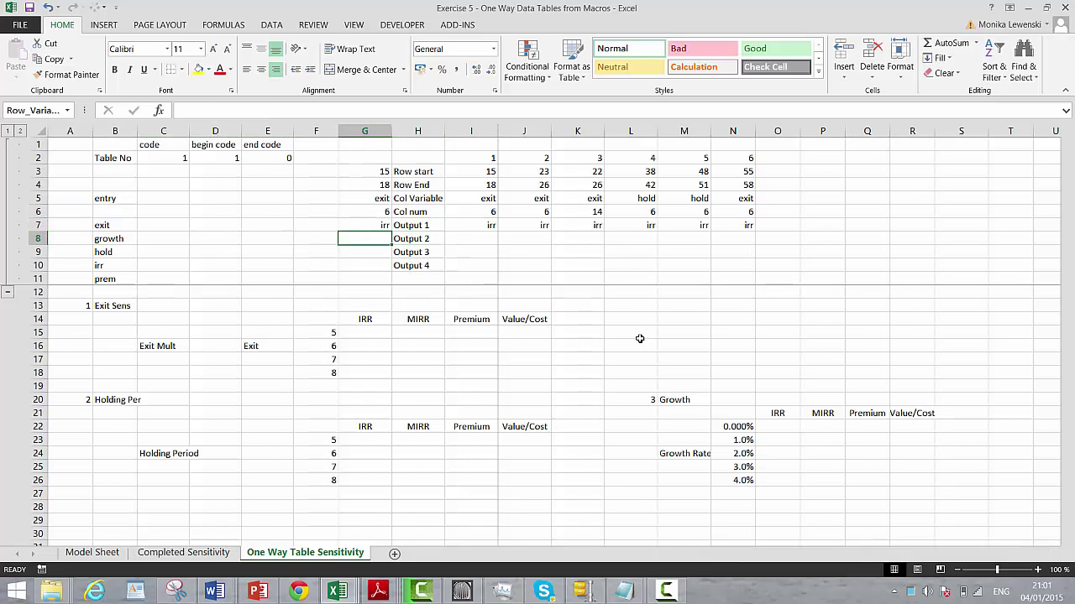
# Step: Go to the Model Sheet and look over its assumptions and outputs
pyautogui.hotkey('ctrl', 'pageup')
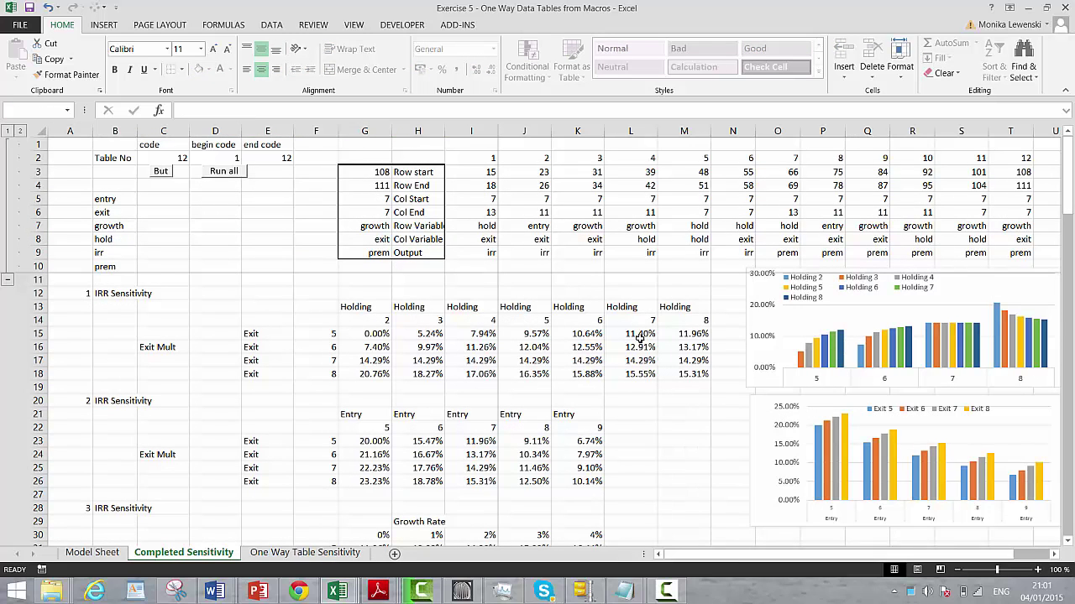
pyautogui.hotkey('ctrl', 'pageup')
pyautogui.press('Down')
pyautogui.press('Down')
pyautogui.press('Down')
pyautogui.press('Down')
pyautogui.press('Down')
pyautogui.press('Down')
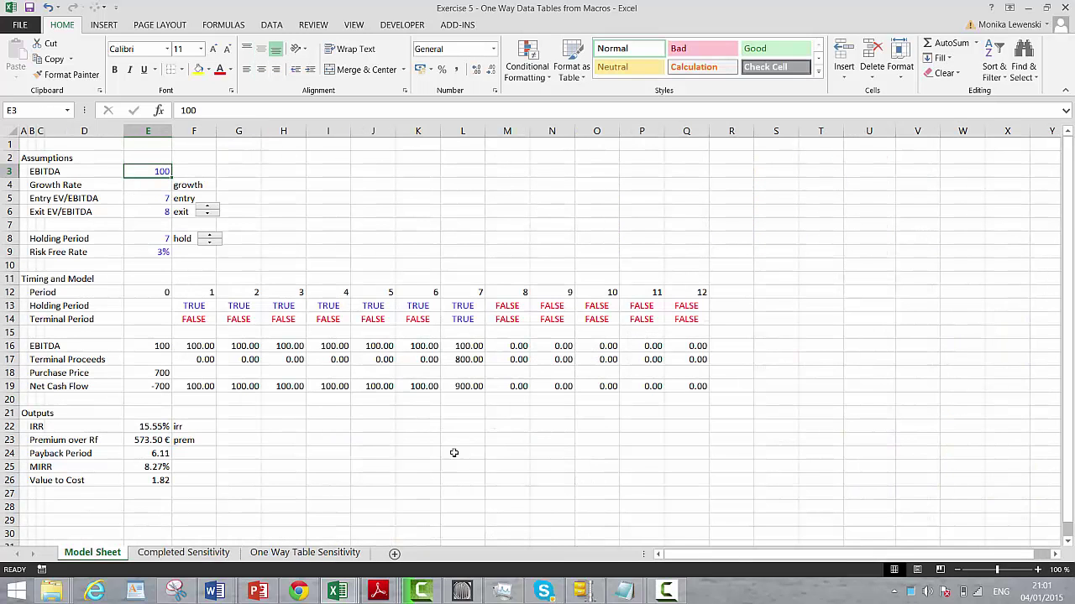
# Step: Label the Payback Period output as payback in F24
pyautogui.click(193, 458)
pyautogui.write('paybacl')
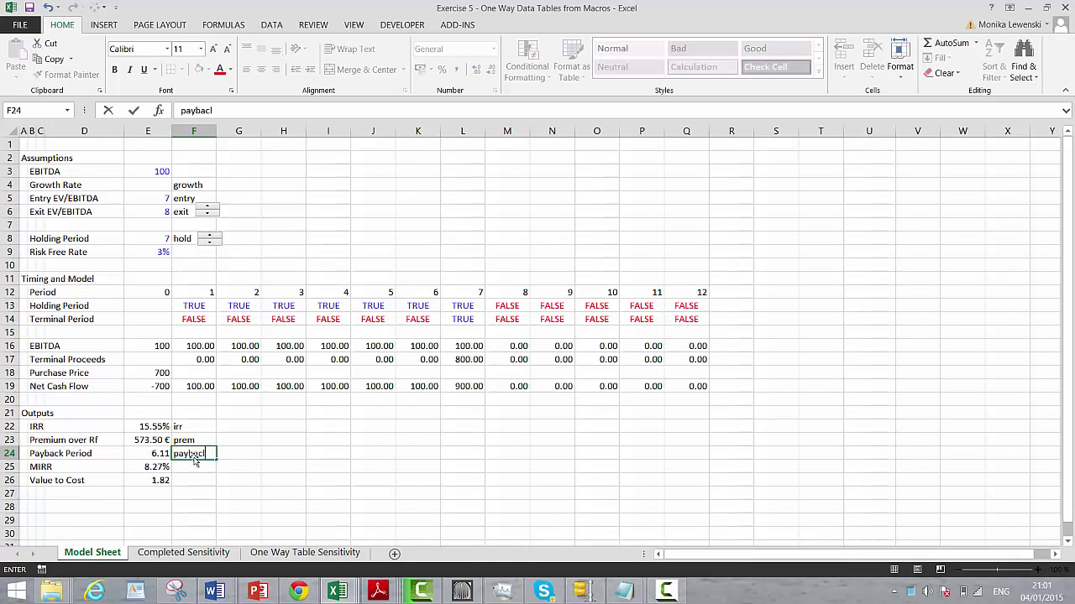
pyautogui.press('Return')
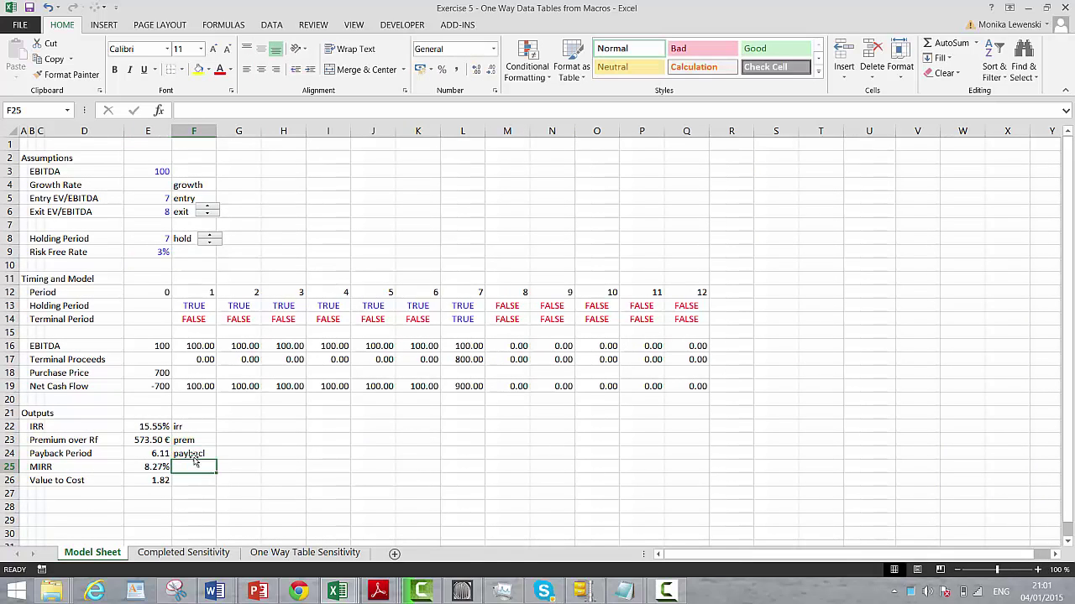
pyautogui.click(194, 459)
pyautogui.press('F2')
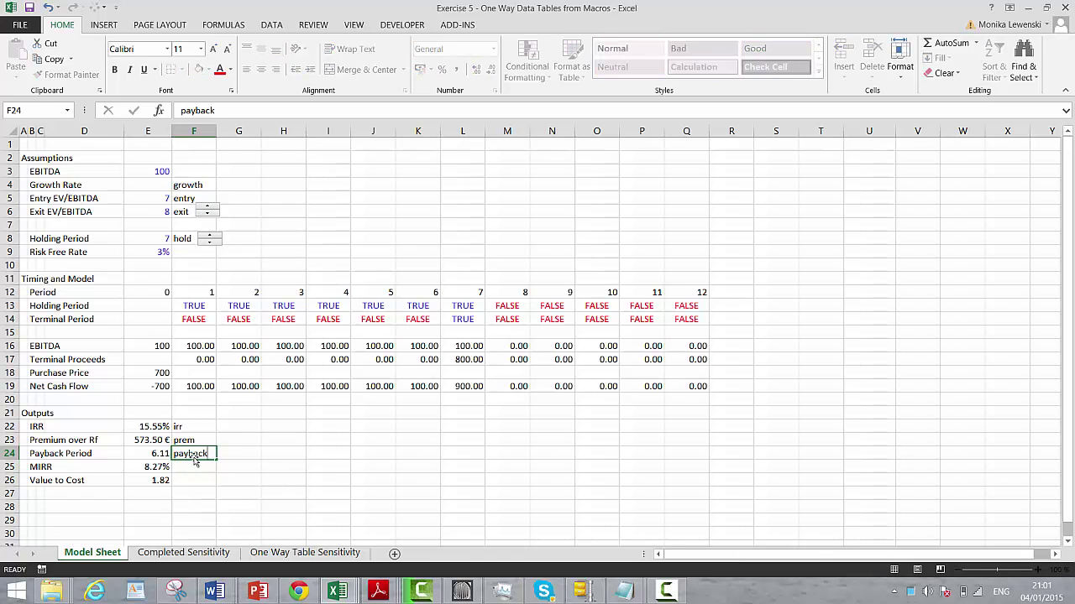
pyautogui.write('k')
pyautogui.press('Return')
# Step: Add the labels MIRR in F25 and "Vaue to cost" in F26 beside their outputs
pyautogui.write('M')
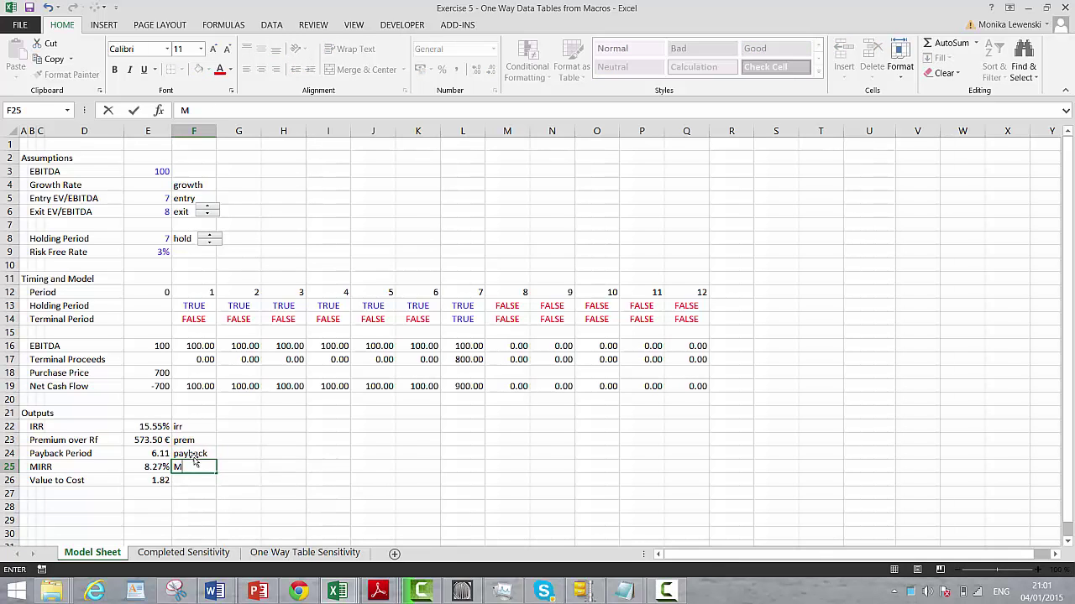
pyautogui.write('IRR')
pyautogui.press('Return')
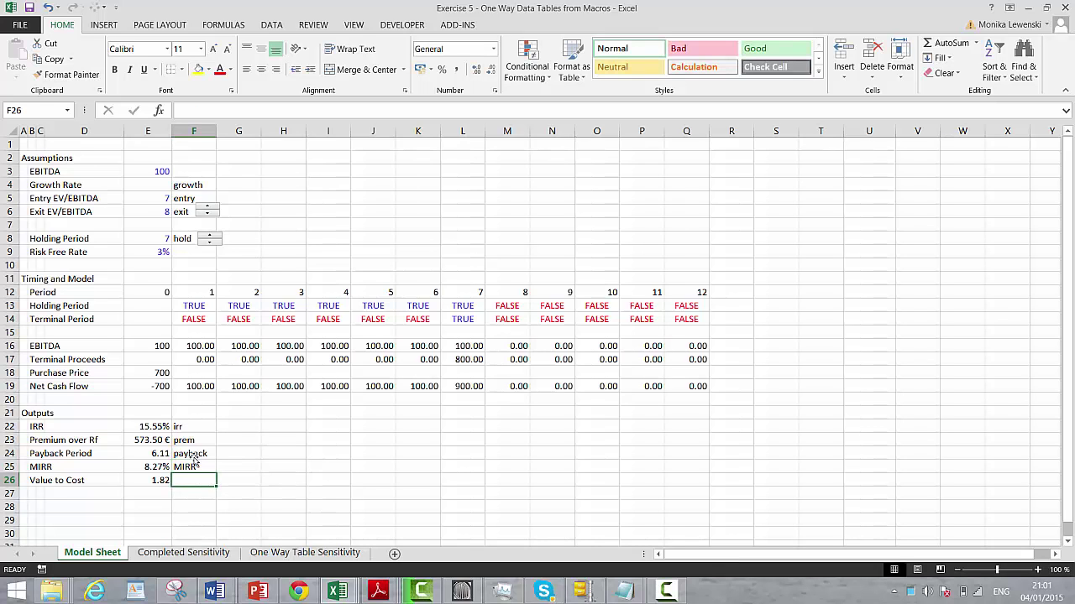
pyautogui.write('Vaue')
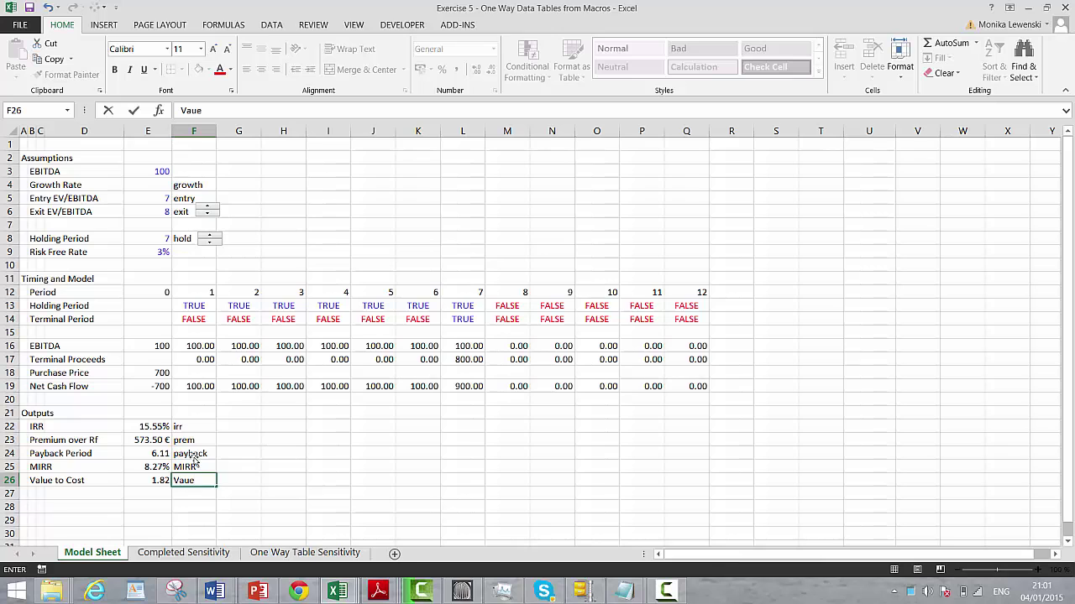
pyautogui.write('ost')
pyautogui.press('Return')
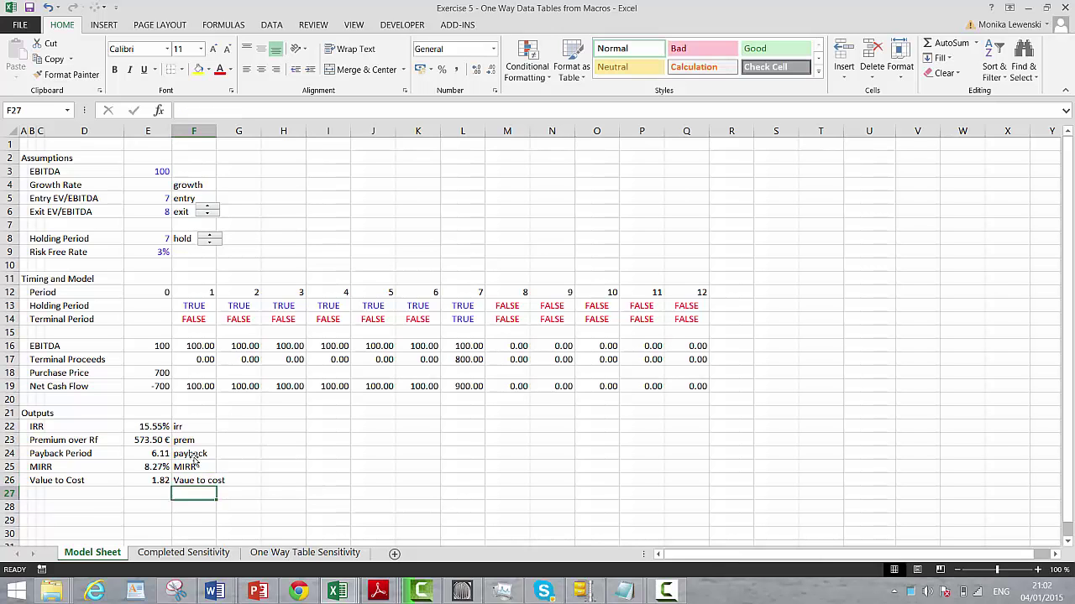
# Step: Create range names for the output cells in E22:F26 from the labels in the right column
pyautogui.press('Up')
pyautogui.press('Up')
pyautogui.press('Up')
pyautogui.press('Up')
pyautogui.press('Up')
pyautogui.press('Left')
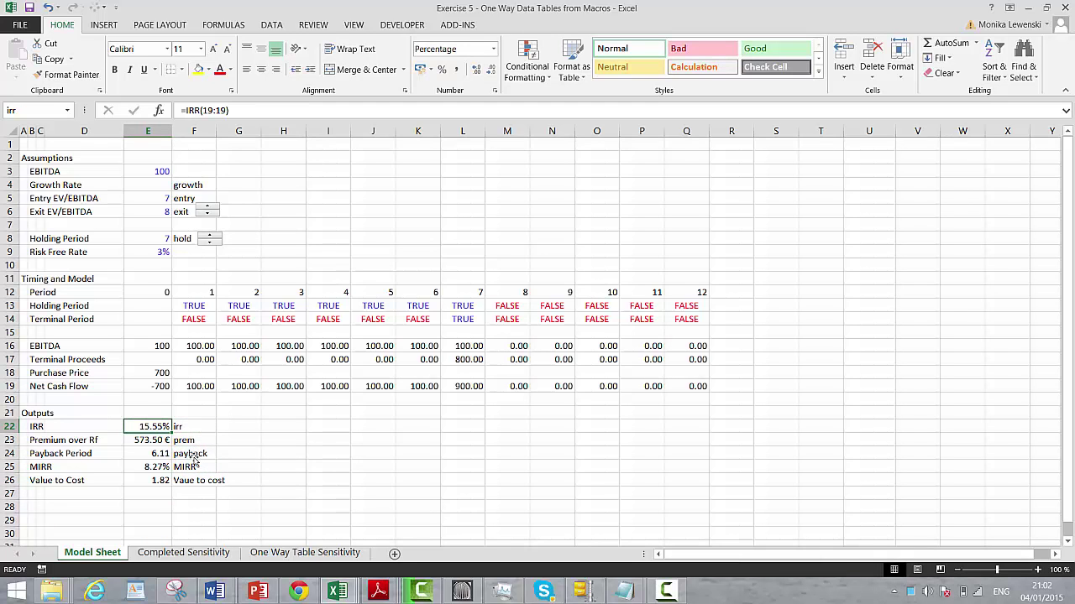
pyautogui.hotkey('shift', 'Right')
pyautogui.hotkey('shift', 'Down')
pyautogui.hotkey('shift', 'Down')
pyautogui.hotkey('shift', 'Down')
pyautogui.hotkey('shift', 'Down')
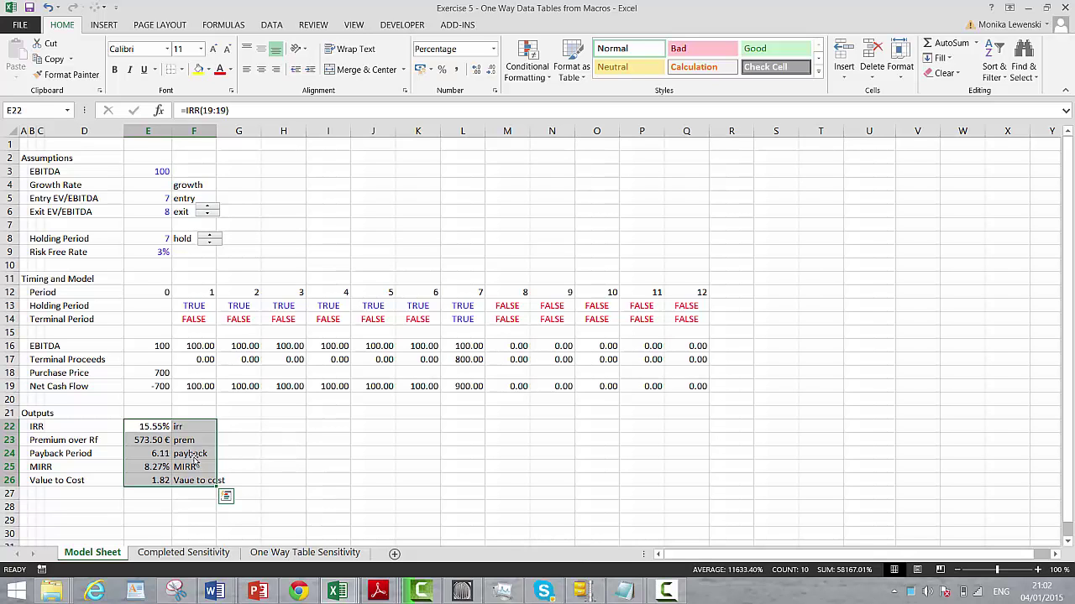
pyautogui.hotkey('ctrl', 'F3')
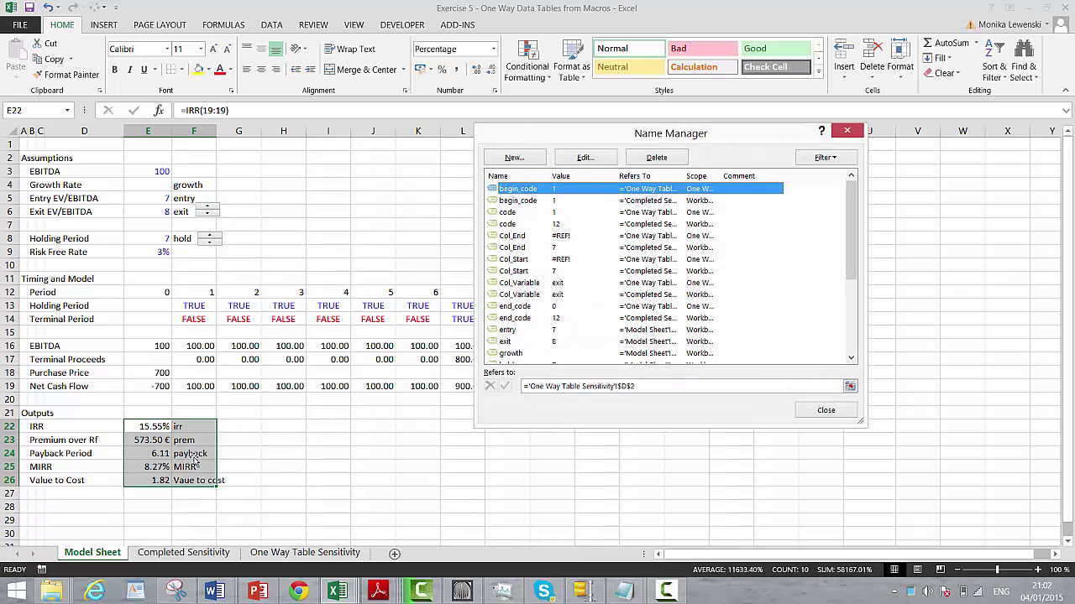
pyautogui.press('Escape')
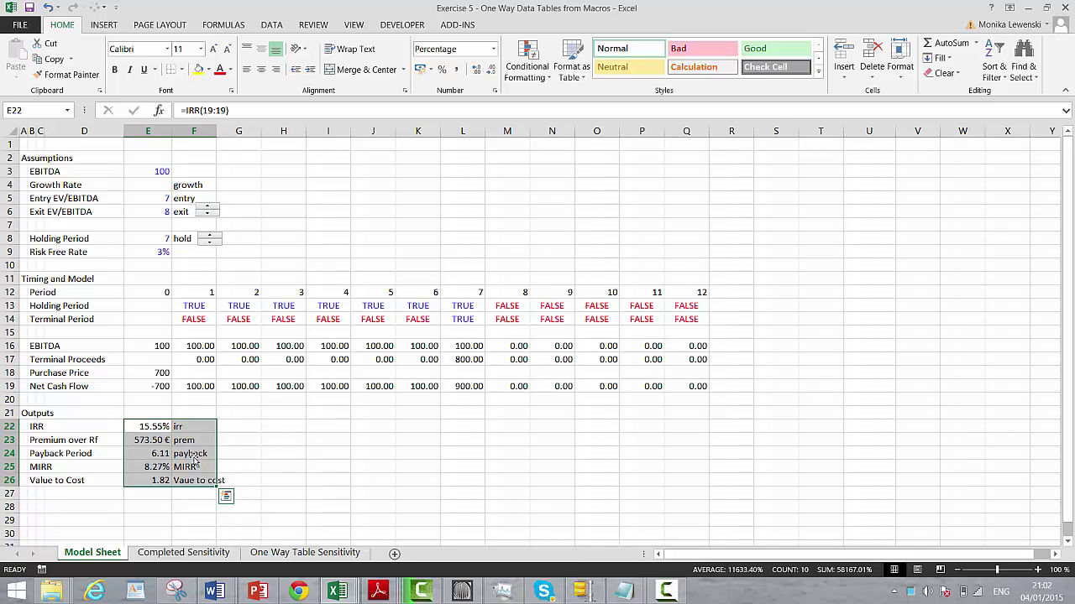
pyautogui.hotkey('ctrl', 'shift', 'F3')
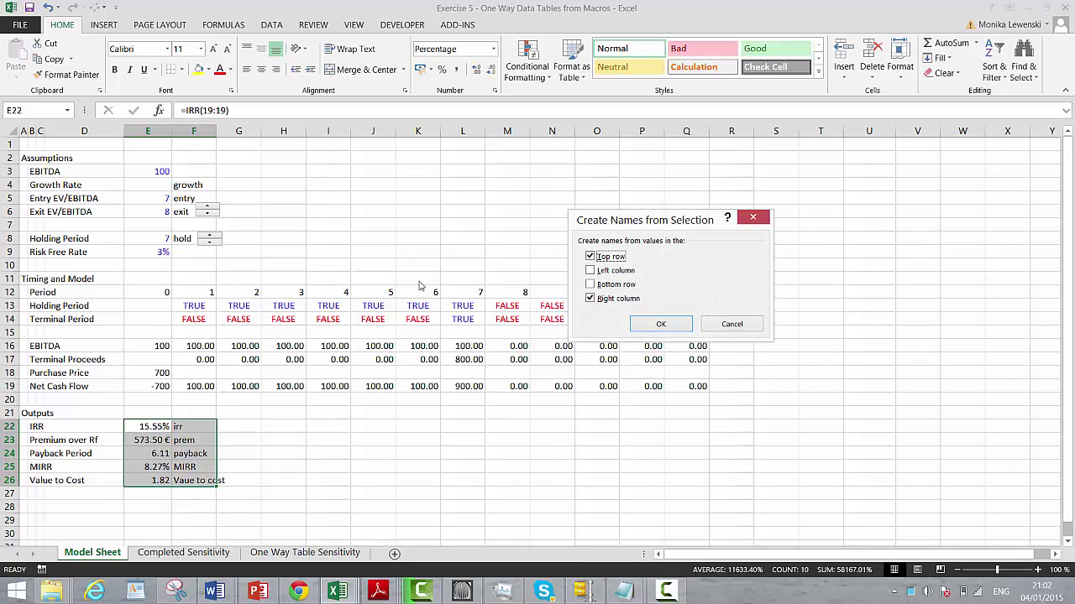
pyautogui.click(653, 326)
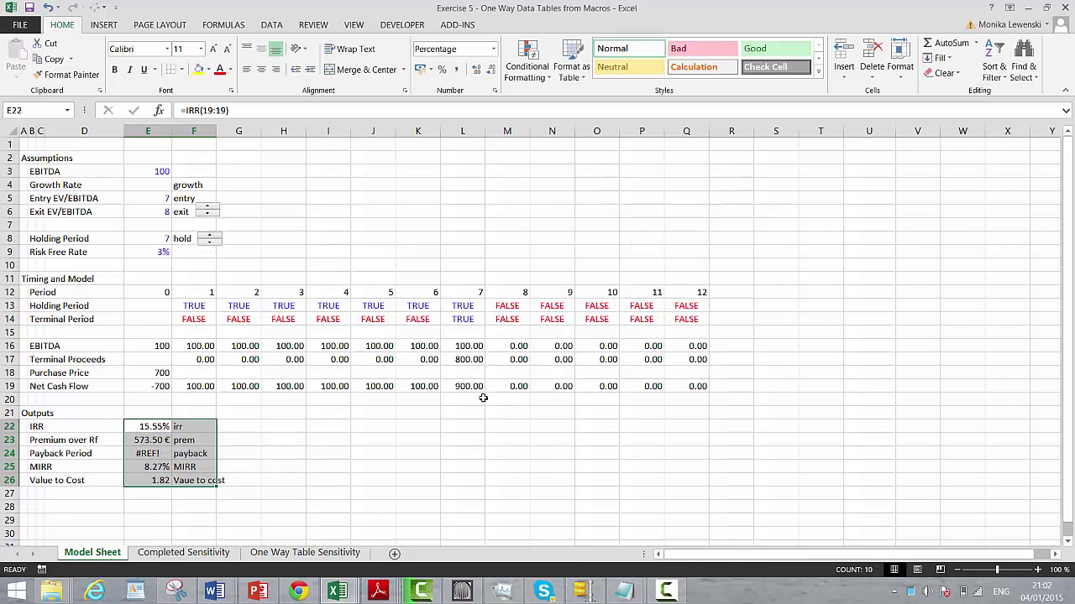
# Step: Inspect the payback formula in E24 and re-enter it unchanged to check its calculation
pyautogui.press('Down')
pyautogui.press('Down')
pyautogui.press('Down')
pyautogui.press('Up')
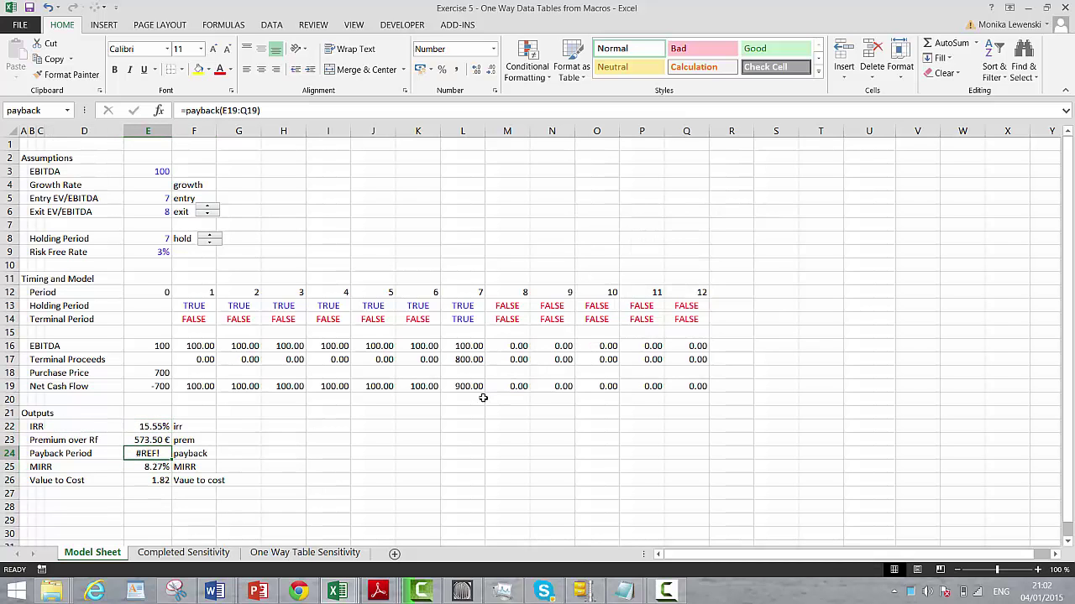
pyautogui.press('F2')
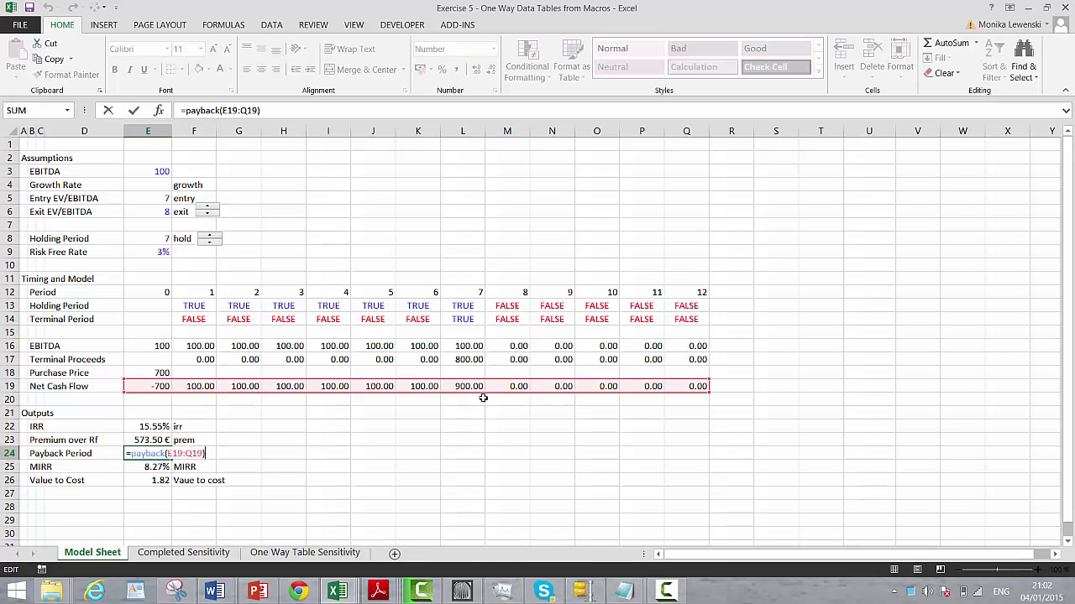
pyautogui.press('Return')
pyautogui.press('Up')
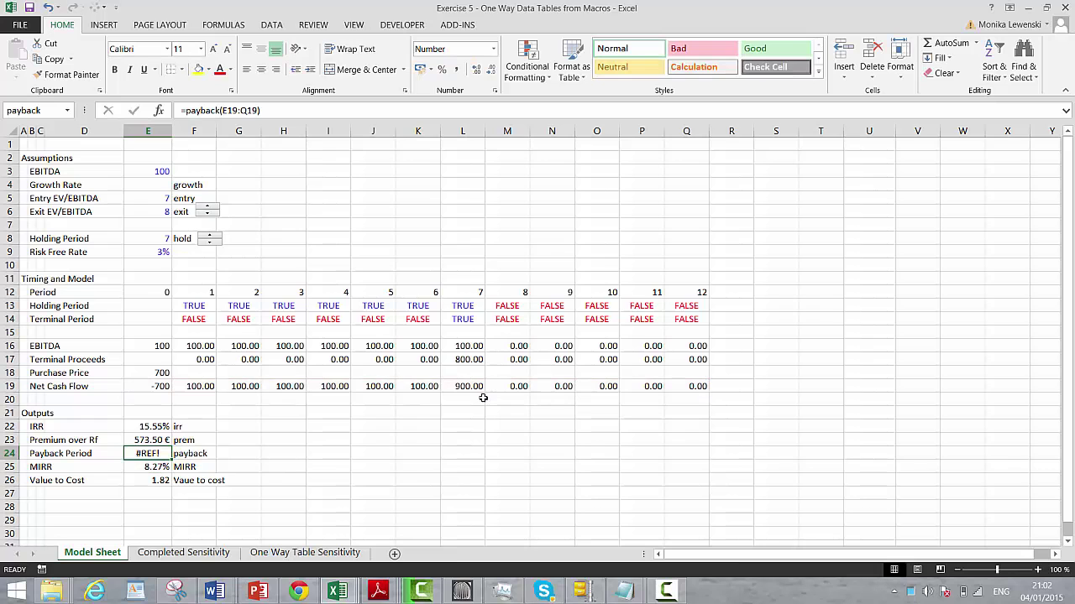
pyautogui.press('F2')
pyautogui.press('Escape')
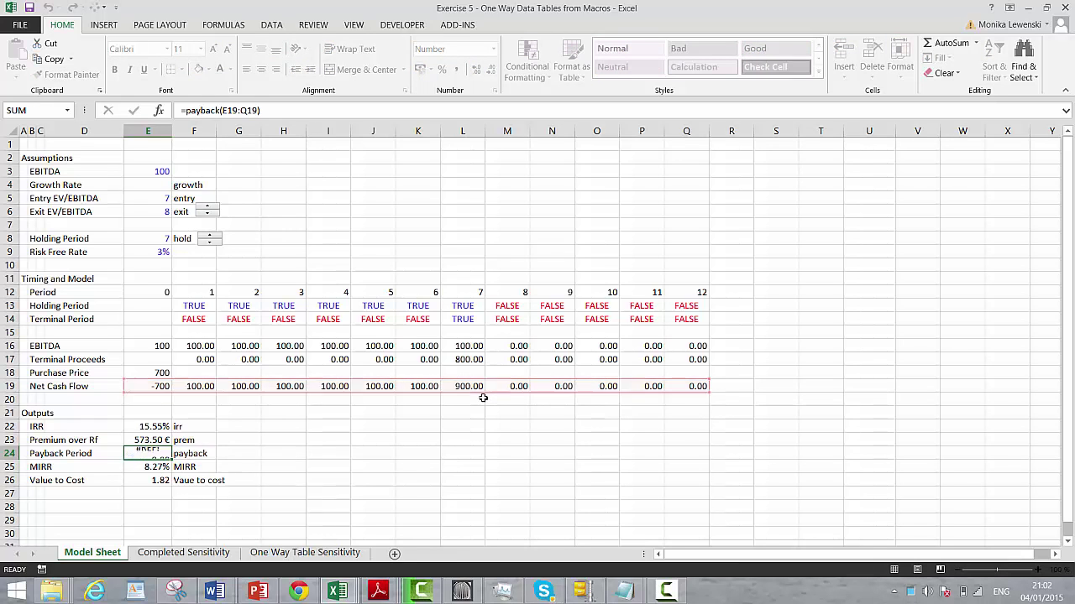
# Step: Delete the entire Payback Period row, row 24, from the outputs
pyautogui.press('Left')
pyautogui.press('Left')
pyautogui.press('Left')
pyautogui.press('Left')
pyautogui.hotkey('shift', 'space')
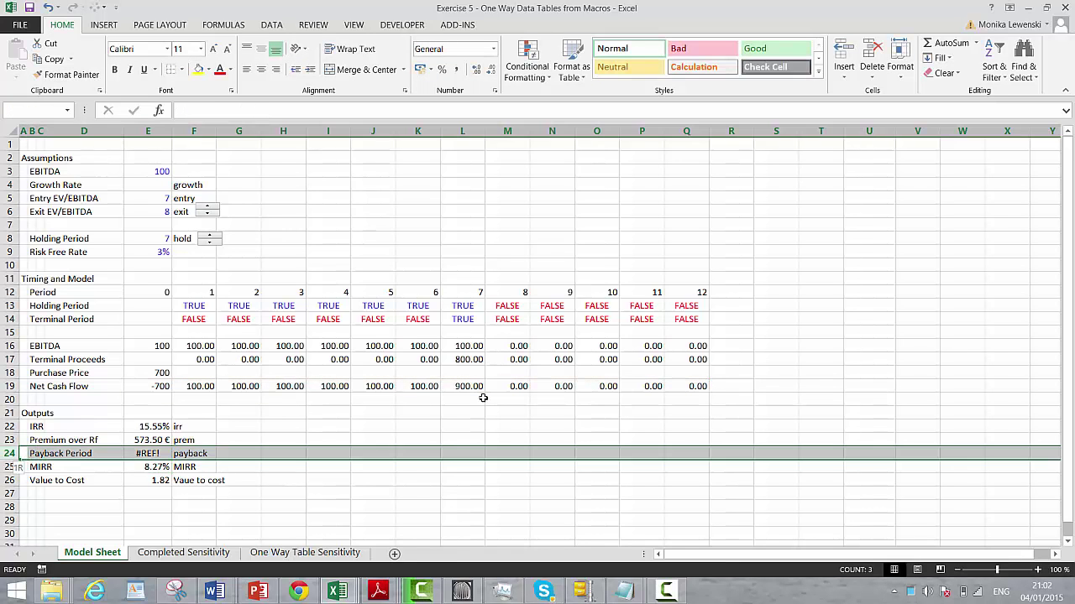
pyautogui.hotkey('ctrl', '-')
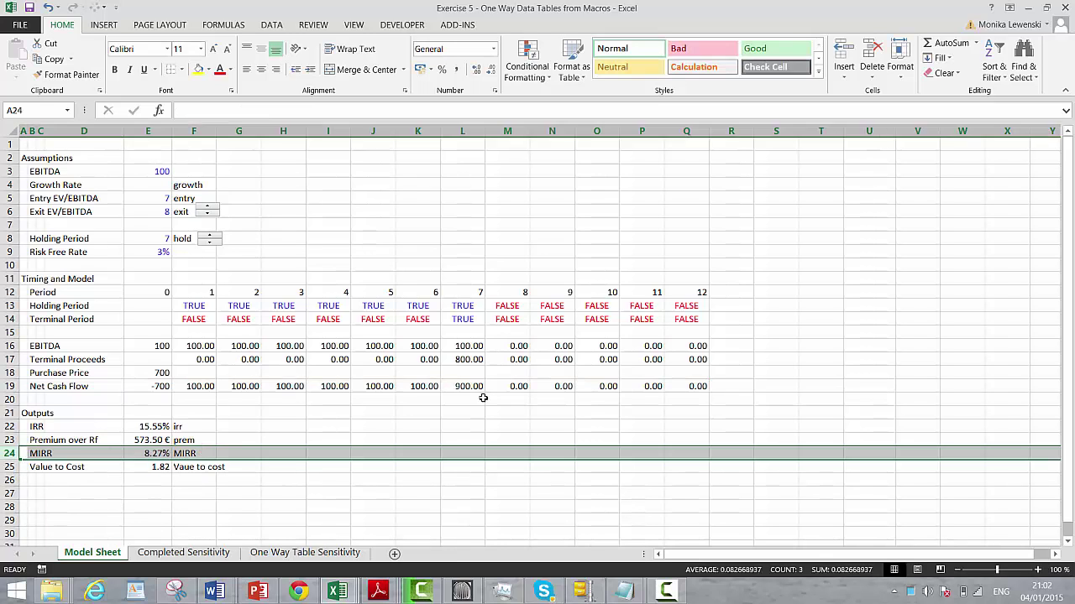
# Step: Check the assigned names and formulas of the remaining output cells, from Value to Cost up to IRR
pyautogui.press('Down')
pyautogui.press('Right')
pyautogui.press('Right')
pyautogui.press('Right')
pyautogui.press('Right')
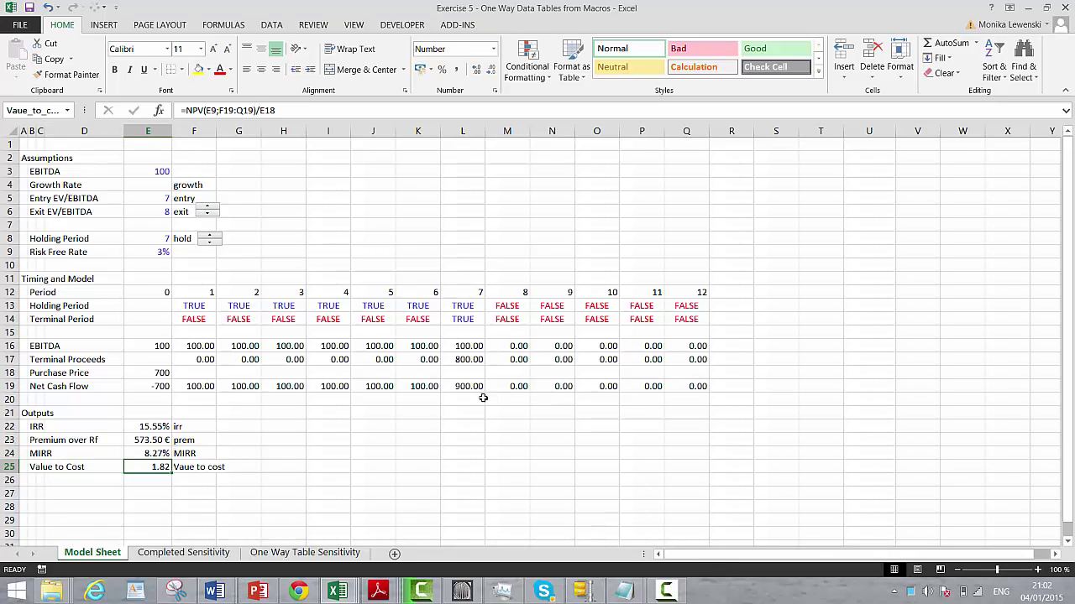
pyautogui.press('Up')
pyautogui.press('Up')
pyautogui.press('Up')
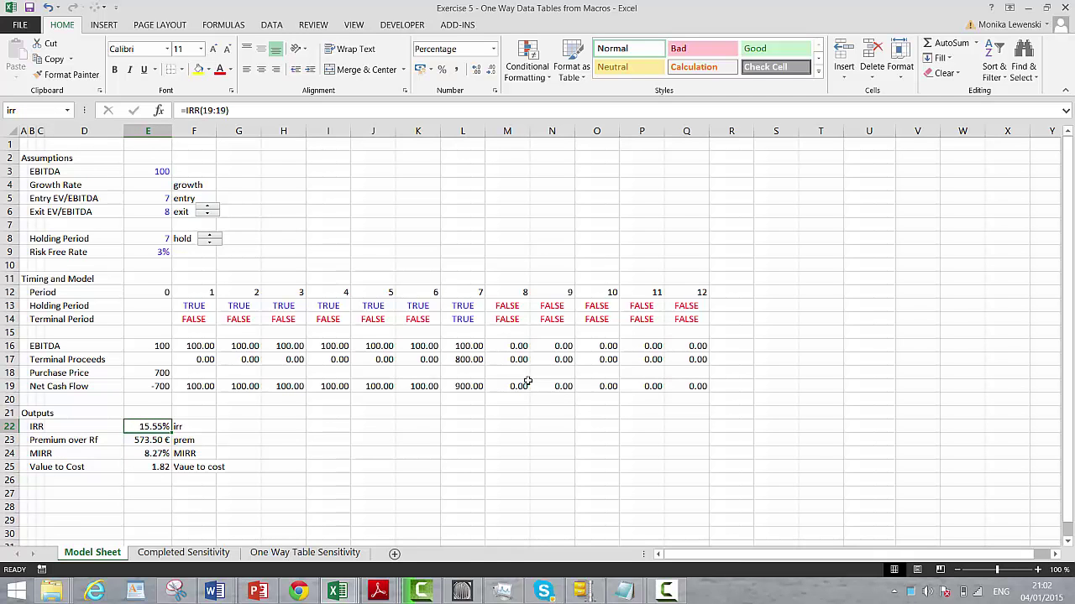
# Step: Open the Name Manager, select the Col_End name of the One Way Table Sensitivity sheet, and widen the Scope column to show full scopes
pyautogui.hotkey('ctrl', 'F3')
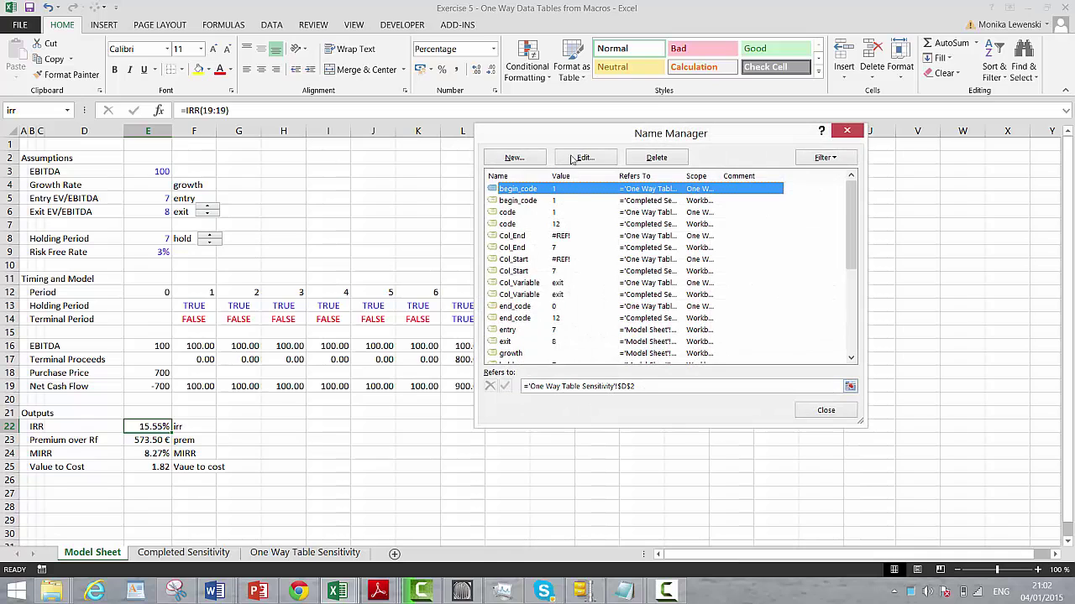
pyautogui.click(560, 237)
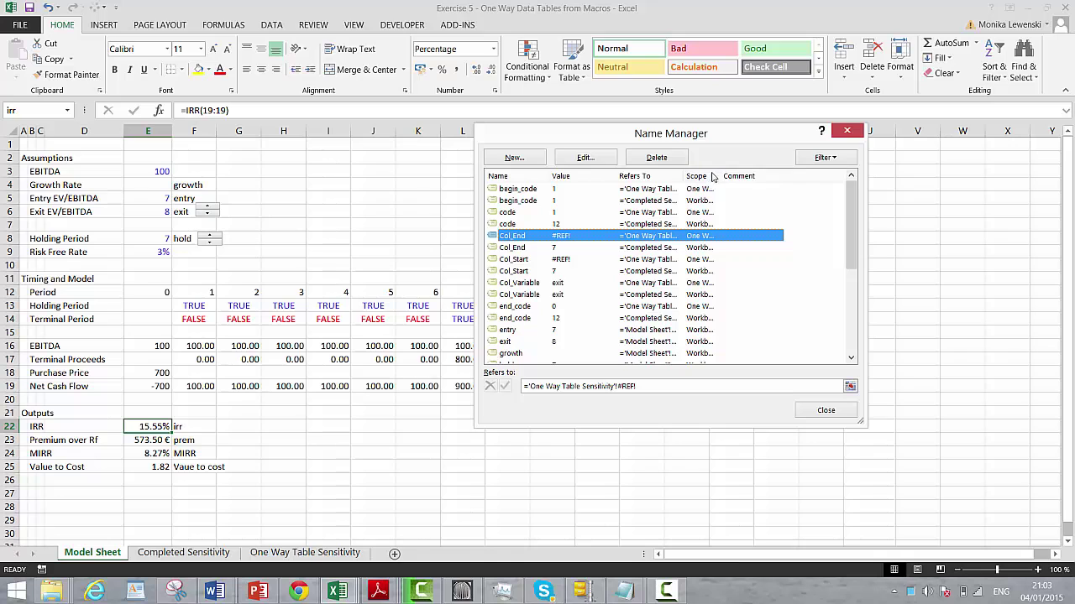
pyautogui.moveTo(717, 173); pyautogui.dragTo(777, 174)
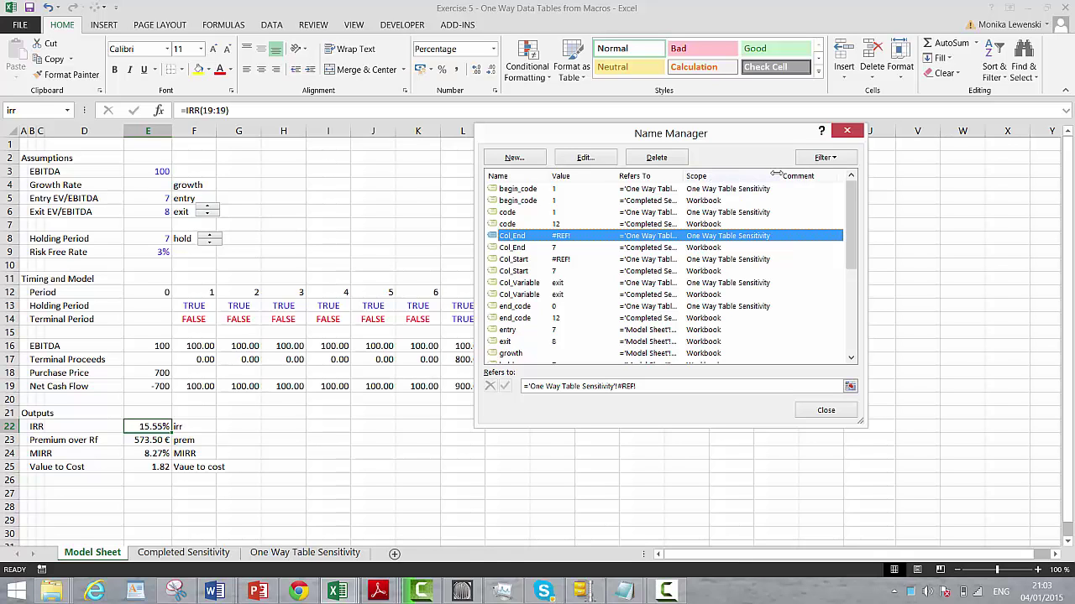
# Step: Close the Name Manager and return to the One Way Table Sensitivity sheet
pyautogui.click(826, 410)
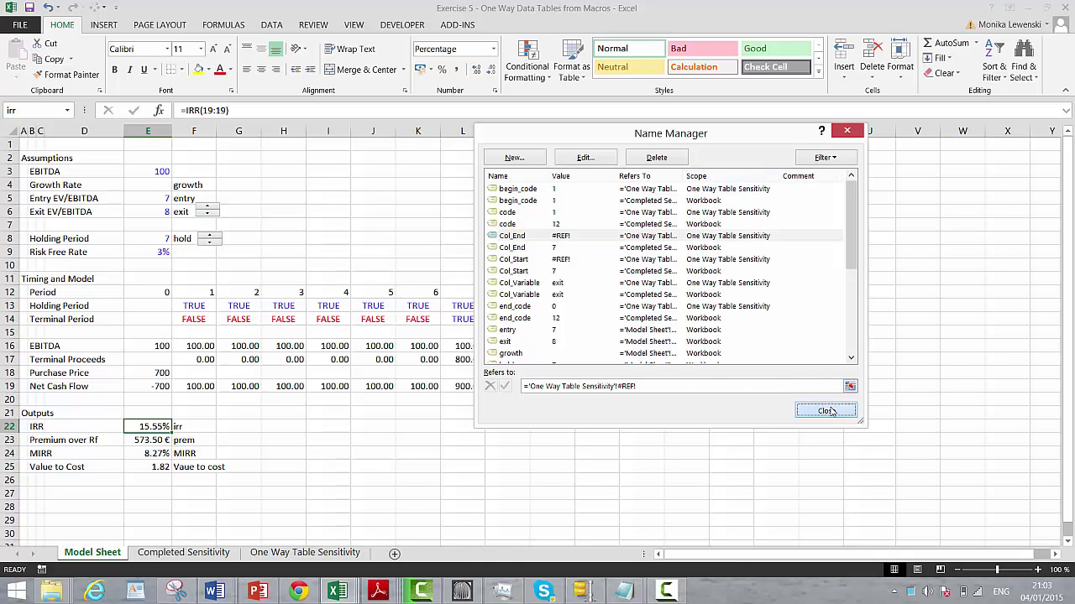
pyautogui.click(336, 438)
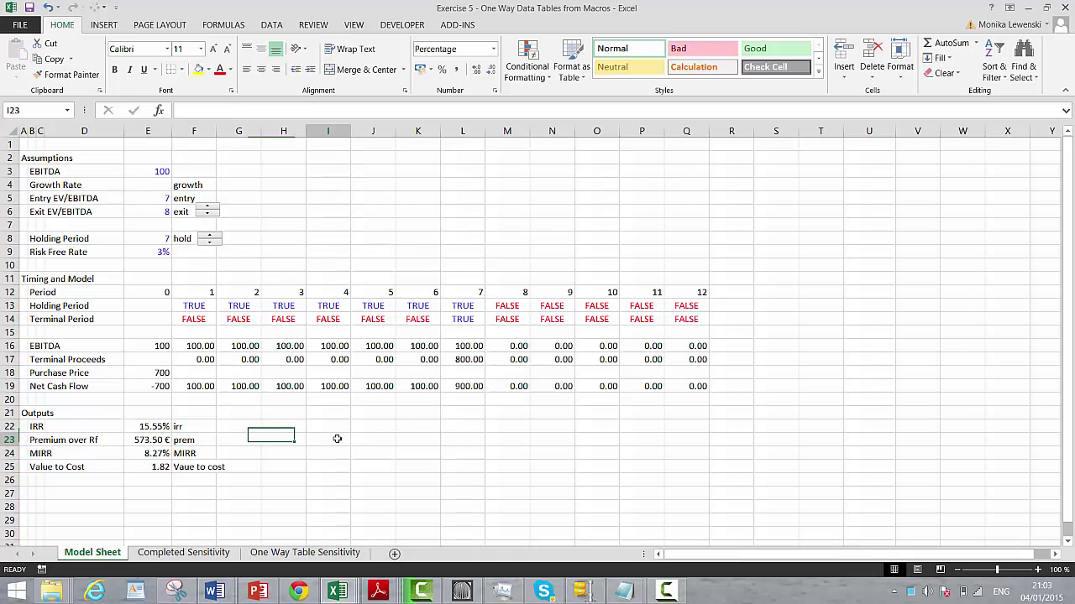
pyautogui.click(277, 554)
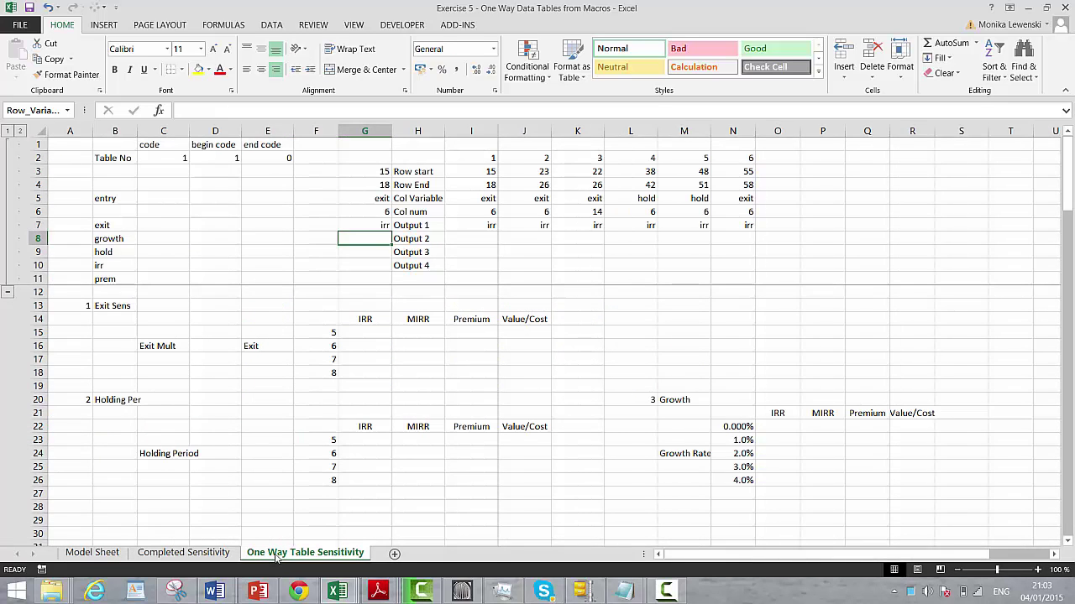
pyautogui.click(894, 166)
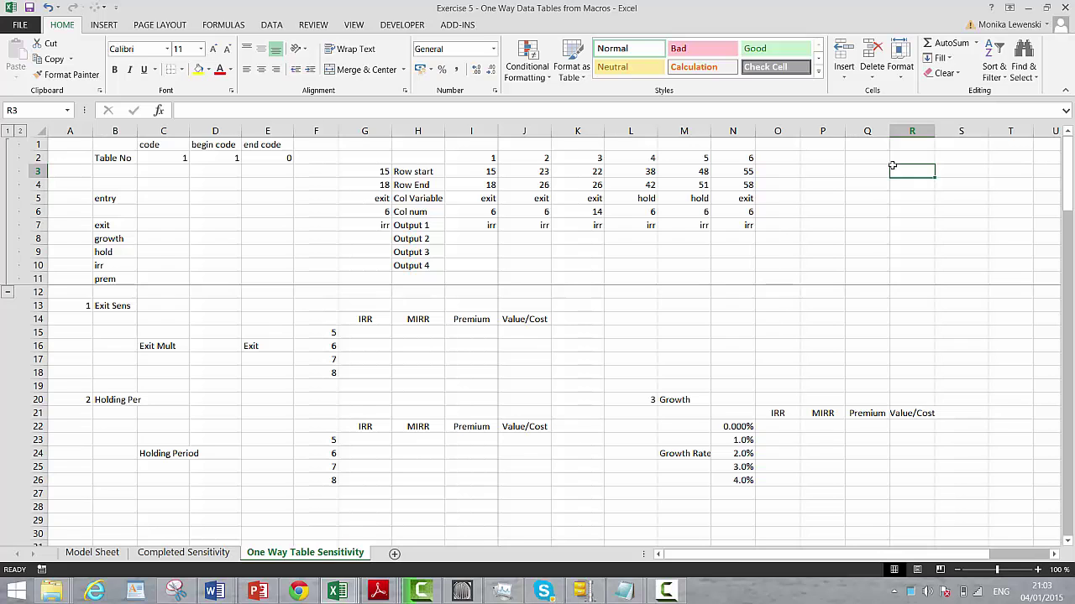
pyautogui.press('F3')
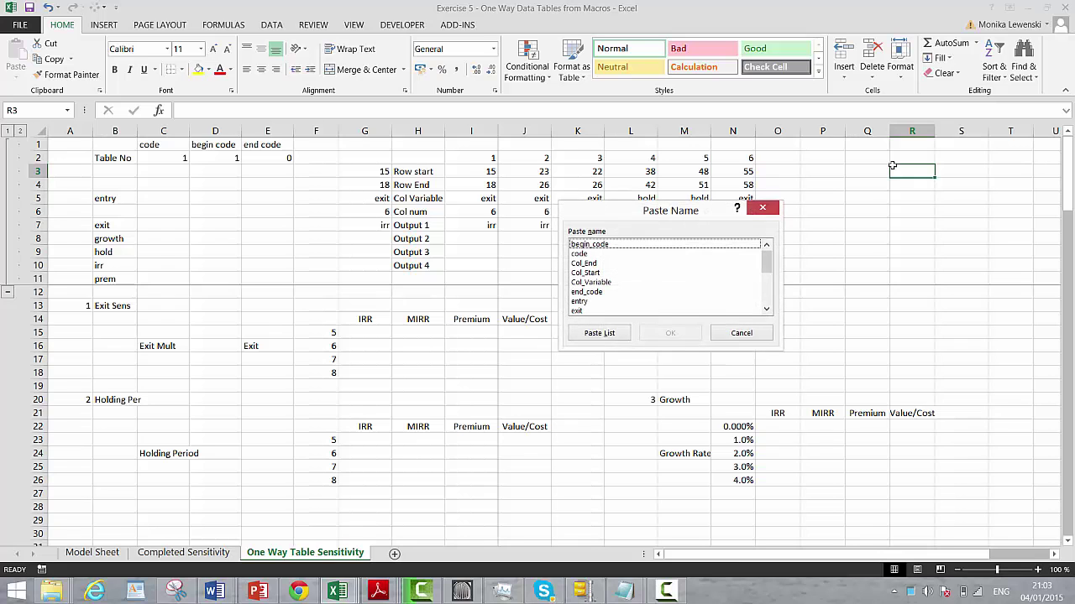
pyautogui.click(625, 338)
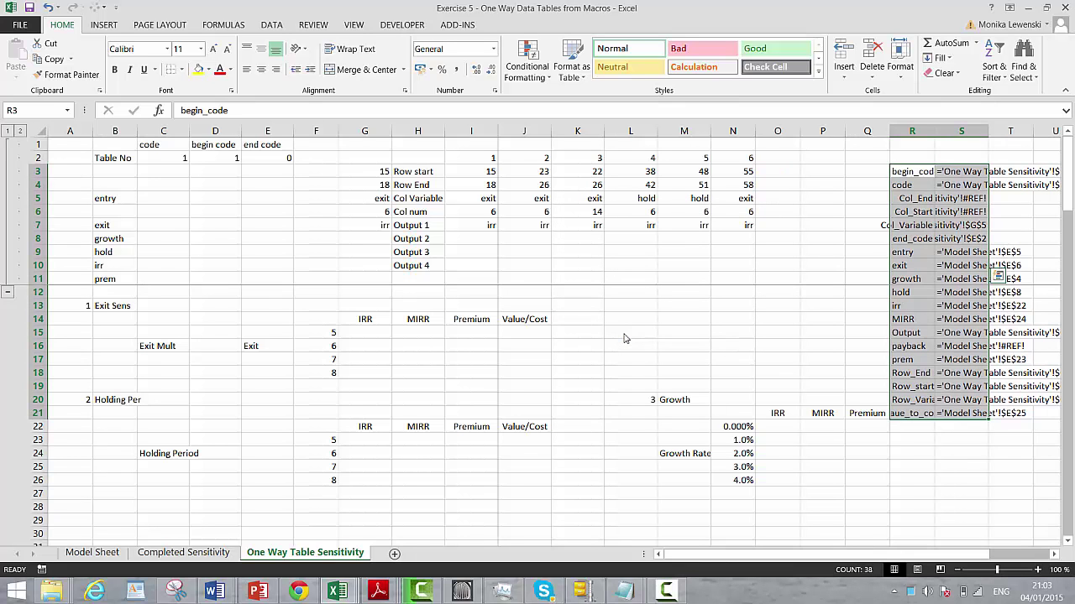
pyautogui.hotkey('ctrl', 'z')
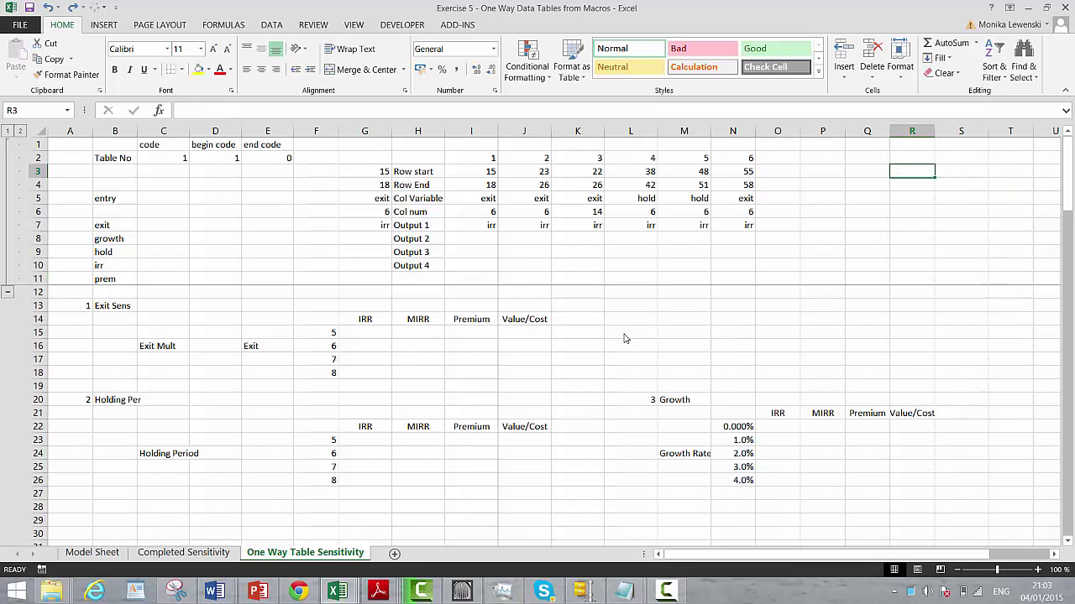
# Step: Paste the full list of defined names and their references into the sheet, starting at cell S1
pyautogui.press('Up')
pyautogui.press('Up')
pyautogui.press('Right')
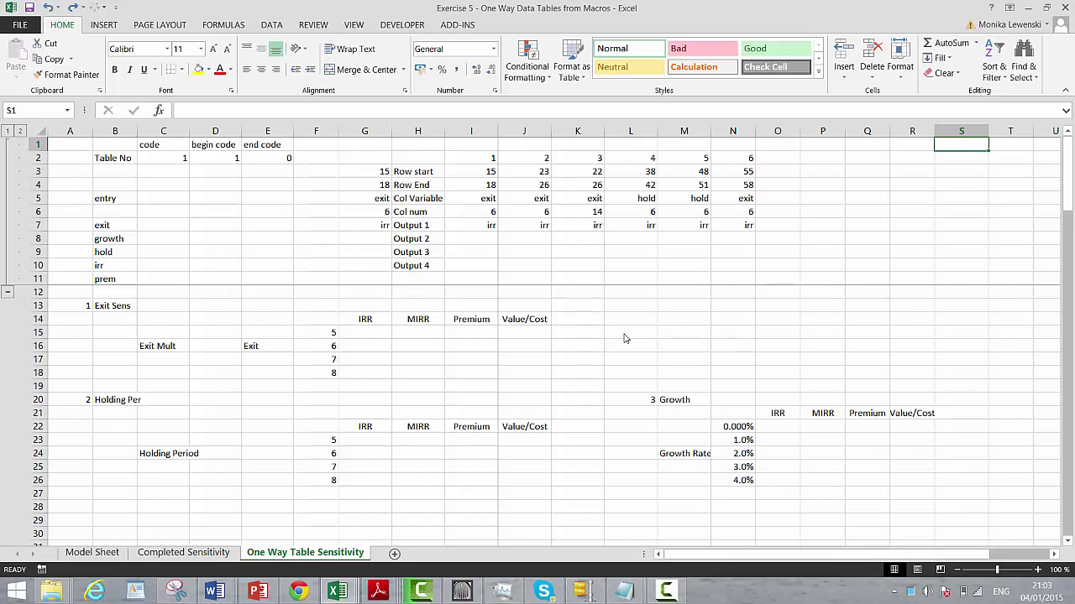
pyautogui.press('F3')
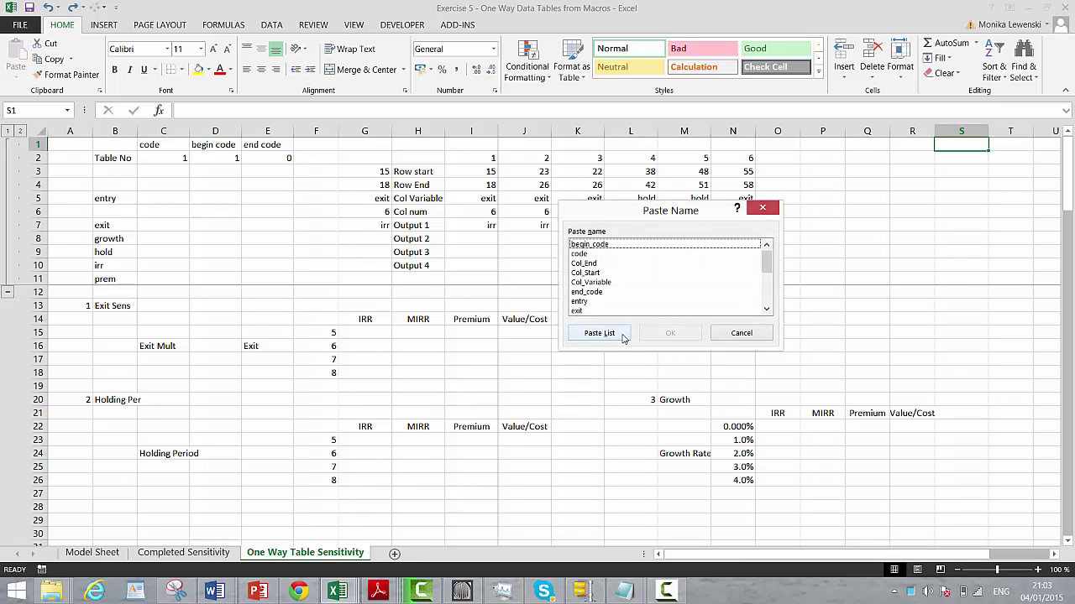
pyautogui.click(623, 338)
pyautogui.click(623, 336)
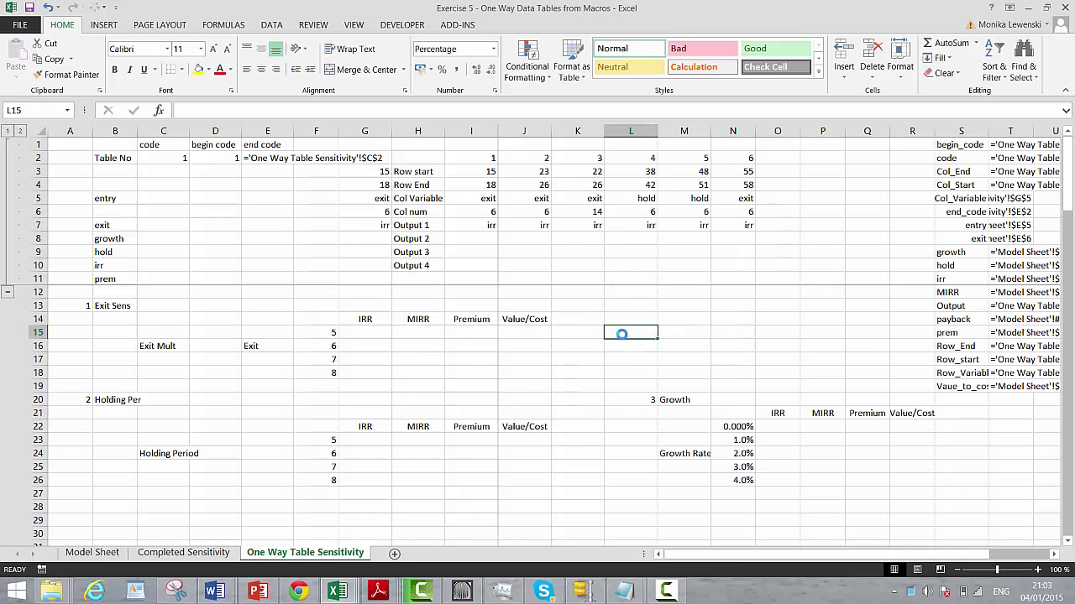
# Step: Move the MIRR name from S12 of the pasted name list into the empty cell B6 between entry and exit
pyautogui.click(927, 187)
pyautogui.press('Up')
pyautogui.press('Up')
pyautogui.press('Up')
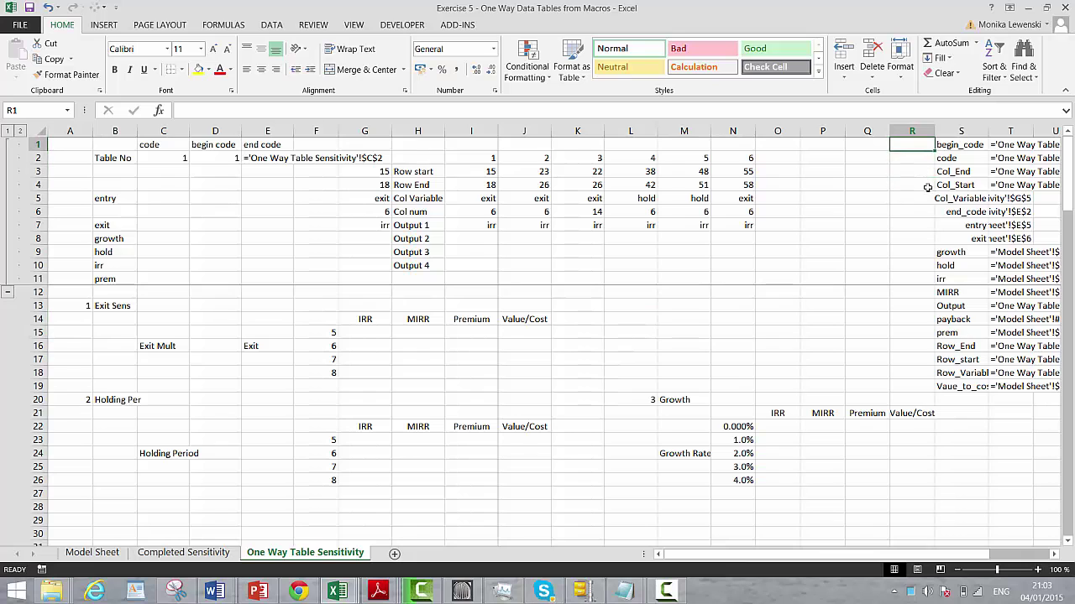
pyautogui.press('Right')
pyautogui.press('Down')
pyautogui.press('Down')
pyautogui.press('Down')
pyautogui.press('Down')
pyautogui.press('Down')
pyautogui.press('Down')
pyautogui.press('Down')
pyautogui.press('Down')
pyautogui.press('Down')
pyautogui.press('Down')
pyautogui.press('Down')
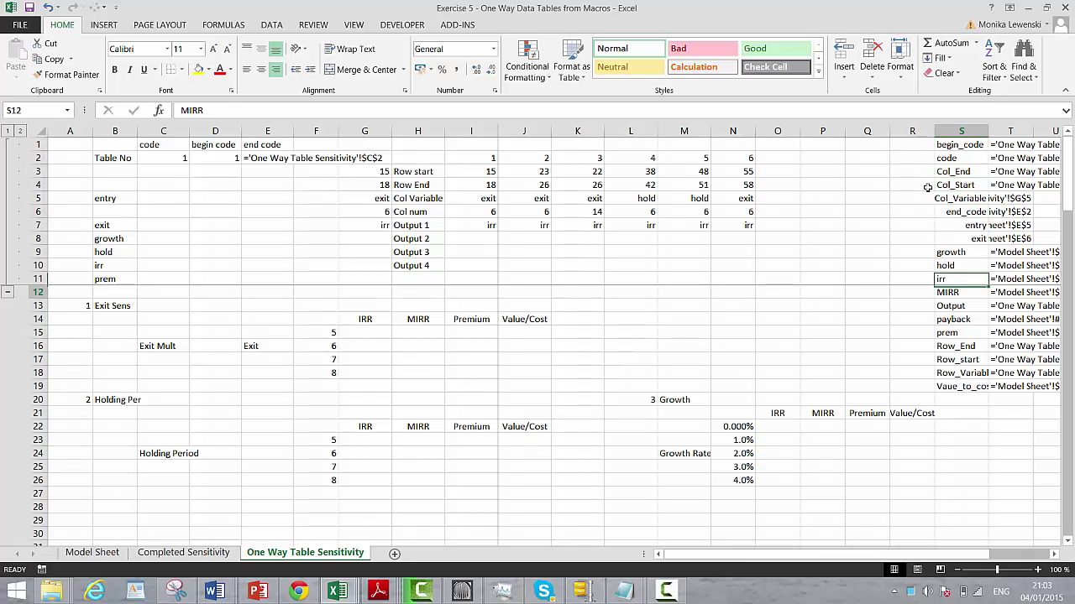
pyautogui.press('Down')
pyautogui.press('Up')
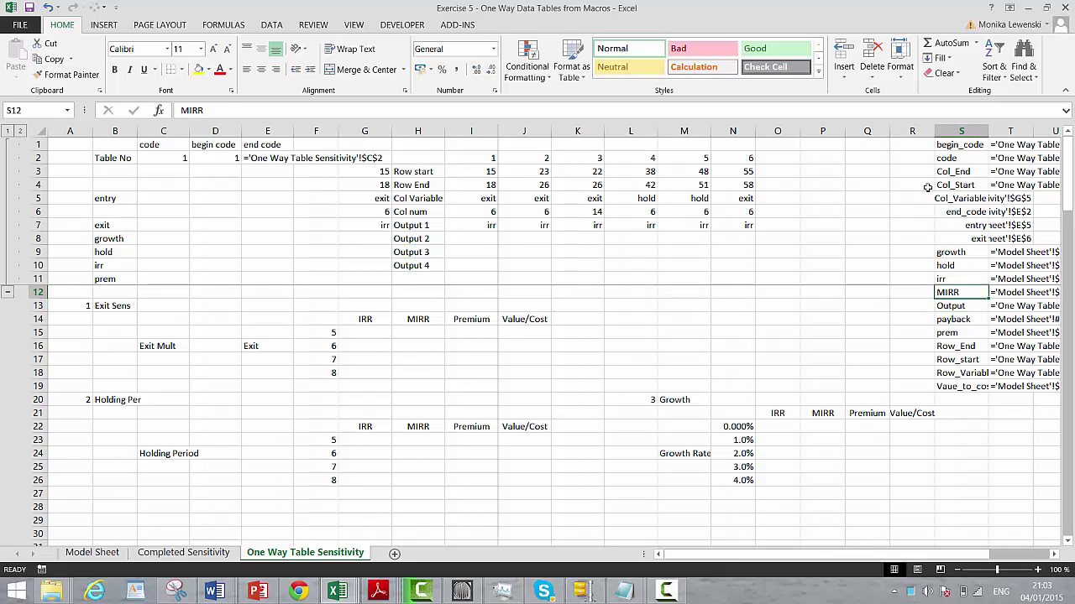
pyautogui.hotkey('ctrl', 'c')
pyautogui.press('Left')
pyautogui.press('Left')
pyautogui.press('Left')
pyautogui.press('Left')
pyautogui.press('Left')
pyautogui.press('Left')
pyautogui.press('Left')
pyautogui.press('Left')
pyautogui.press('Left')
pyautogui.press('Left')
pyautogui.press('Left')
pyautogui.press('Left')
pyautogui.press('Left')
pyautogui.press('Left')
pyautogui.press('Left')
pyautogui.press('Left')
pyautogui.press('Left')
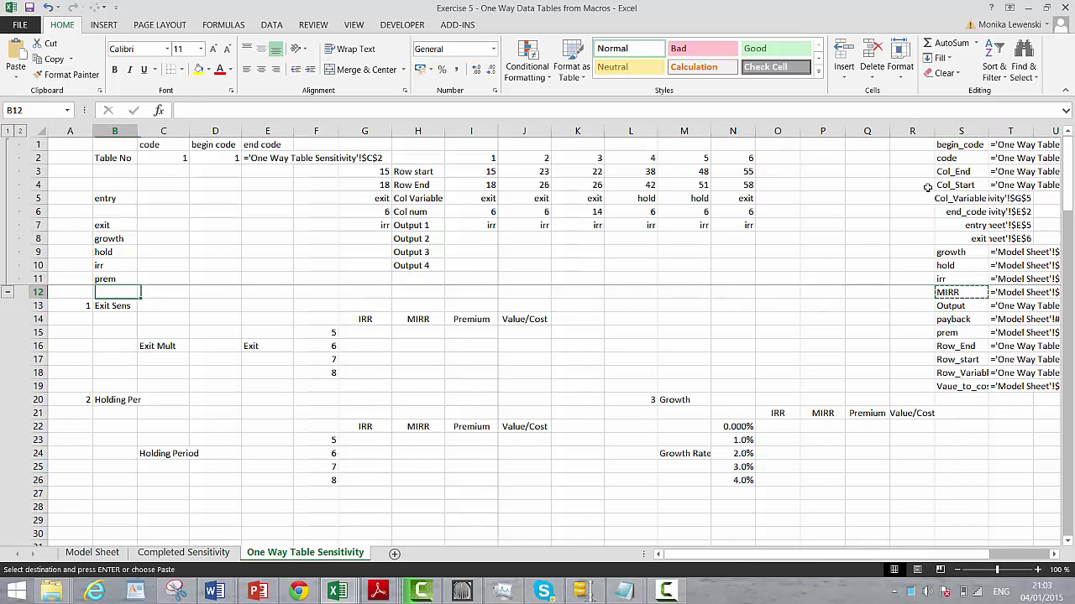
pyautogui.press('Up')
pyautogui.press('Up')
pyautogui.press('Up')
pyautogui.press('Up')
pyautogui.press('Up')
pyautogui.press('Up')
pyautogui.hotkey('ctrl', 'v')
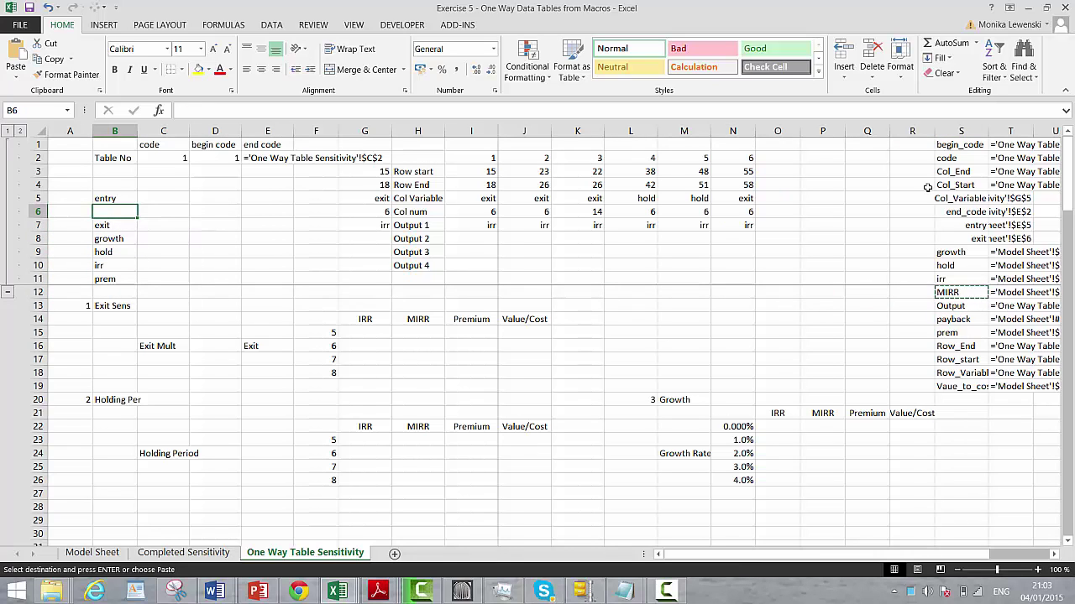
# Step: Copy the Vaue_to_cost name from S19 of the pasted name list into cell B4, above entry
pyautogui.click(926, 187)
pyautogui.click(934, 187)
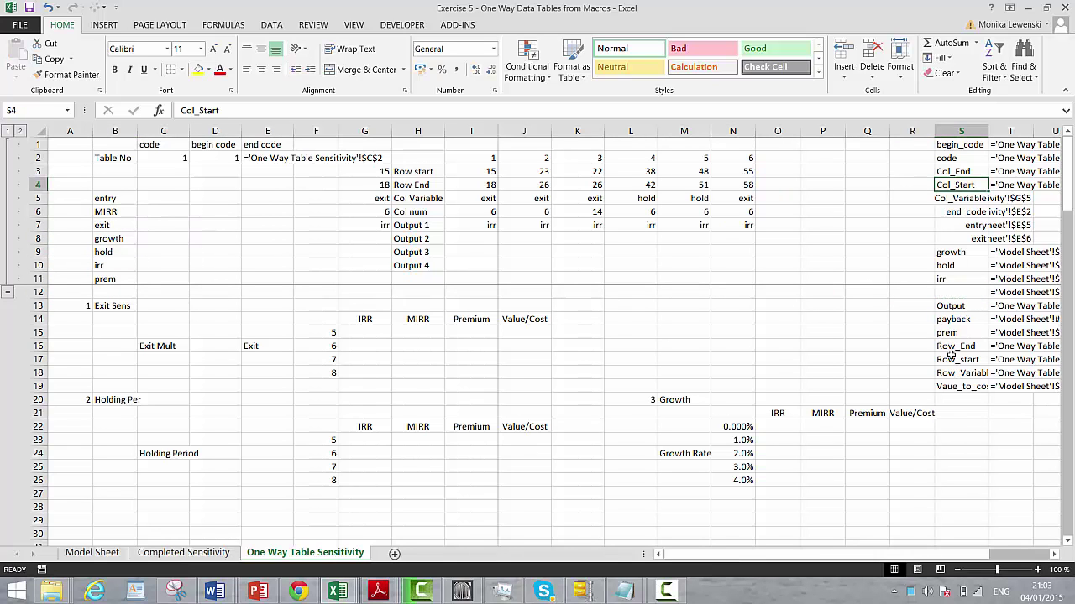
pyautogui.click(944, 382)
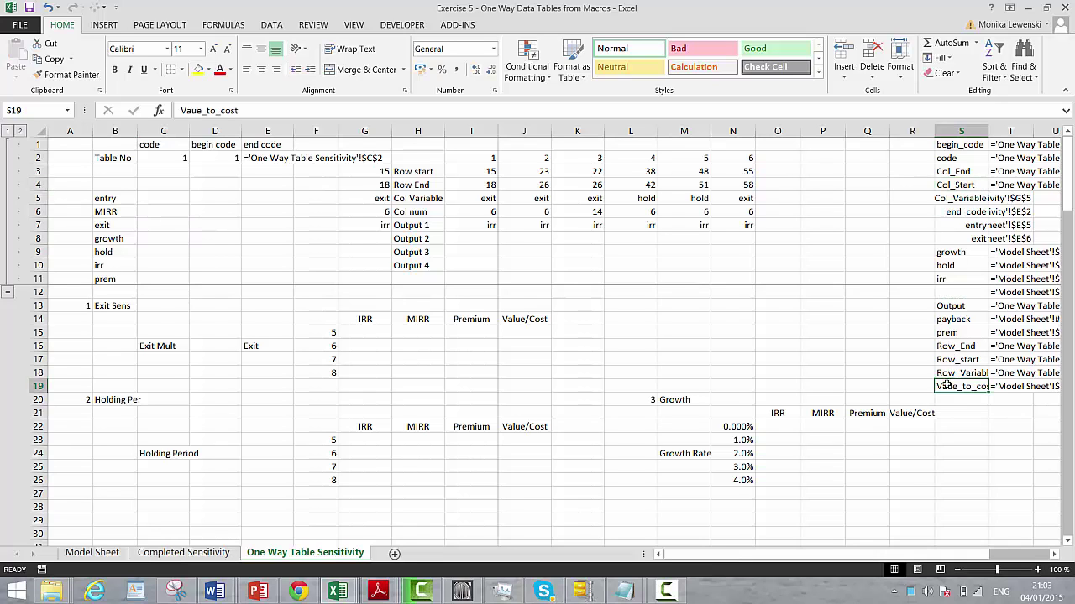
pyautogui.hotkey('ctrl', 'c')
pyautogui.press('Up')
pyautogui.press('Up')
pyautogui.press('Up')
pyautogui.press('Up')
pyautogui.press('Up')
pyautogui.press('Up')
pyautogui.press('Up')
pyautogui.press('Up')
pyautogui.press('Up')
pyautogui.press('Up')
pyautogui.press('Up')
pyautogui.press('Up')
pyautogui.press('Up')
pyautogui.press('Up')
pyautogui.press('Up')
pyautogui.press('Left')
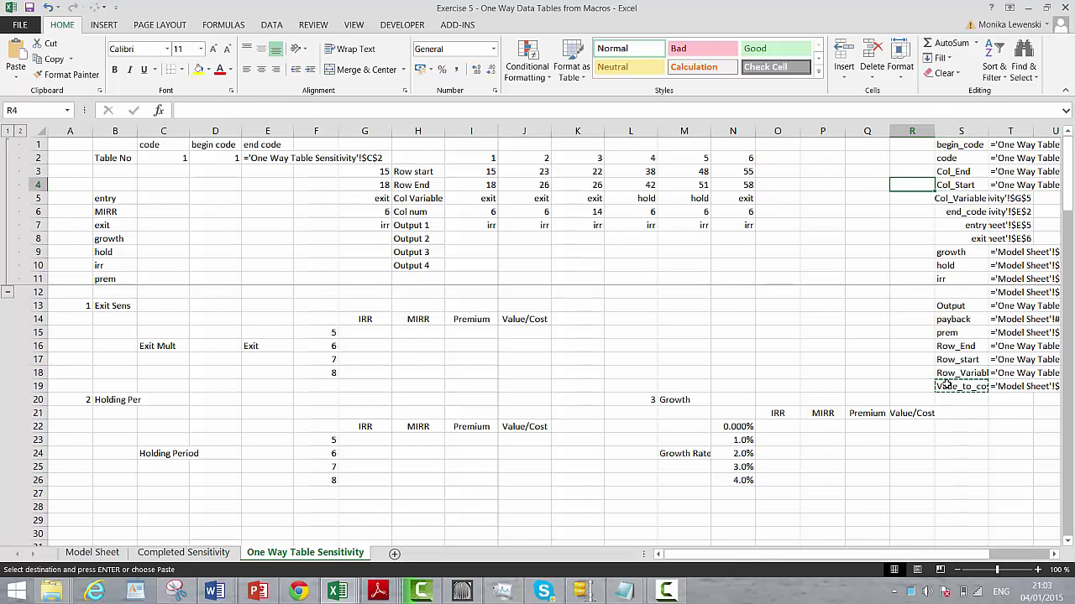
pyautogui.press('Left')
pyautogui.press('Left')
pyautogui.press('Left')
pyautogui.press('Left')
pyautogui.press('Left')
pyautogui.press('Left')
pyautogui.press('Left')
pyautogui.press('Left')
pyautogui.press('Left')
pyautogui.press('Left')
pyautogui.press('Left')
pyautogui.press('Left')
pyautogui.press('Left')
pyautogui.press('Left')
pyautogui.press('Left')
pyautogui.press('Left')
pyautogui.hotkey('ctrl', 'v')
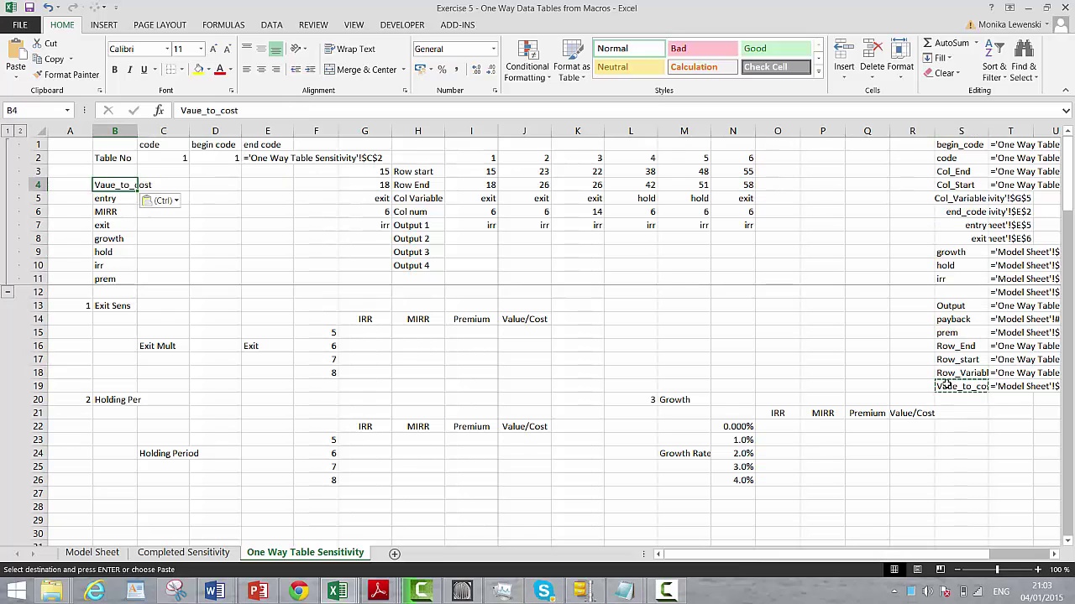
pyautogui.press('Down')
pyautogui.press('Down')
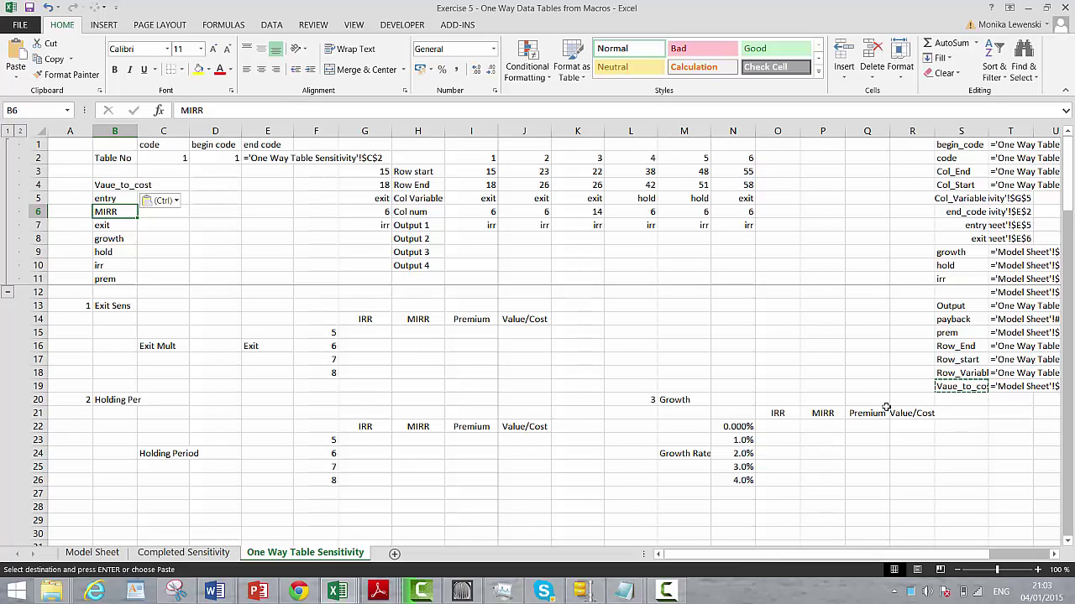
# Step: Clear the pasted name list and its references from S1:T21, and go back towards the table setup area
pyautogui.click(941, 361)
pyautogui.press('Up')
pyautogui.press('Up')
pyautogui.press('Up')
pyautogui.press('Up')
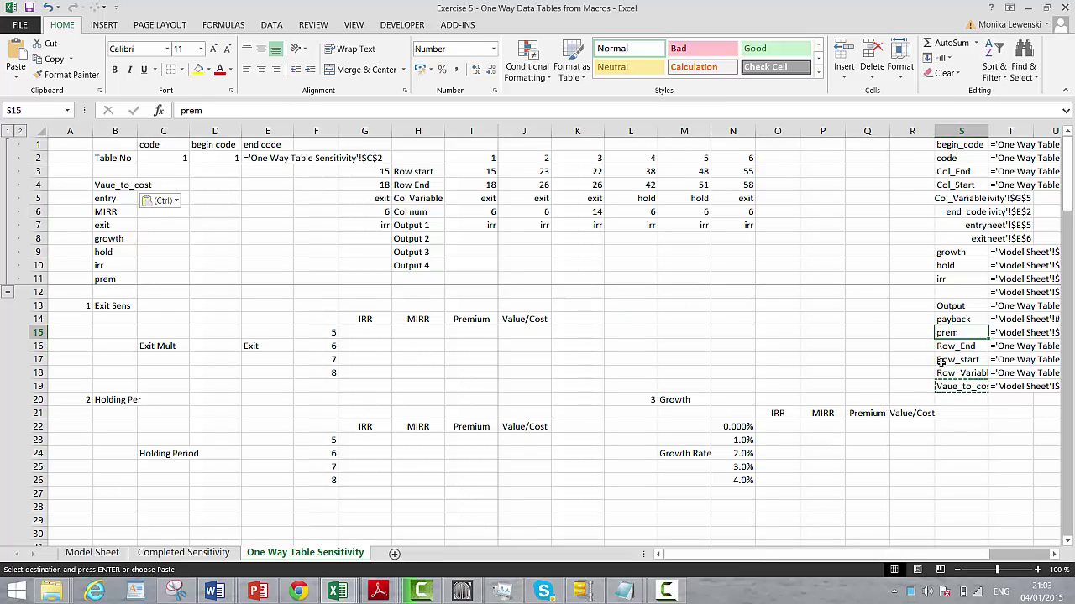
pyautogui.press('Down')
pyautogui.press('Up')
pyautogui.press('Up')
pyautogui.press('Up')
pyautogui.press('Up')
pyautogui.press('Up')
pyautogui.press('Up')
pyautogui.press('Up')
pyautogui.press('Up')
pyautogui.press('Up')
pyautogui.press('Up')
pyautogui.press('Up')
pyautogui.press('Up')
pyautogui.press('Up')
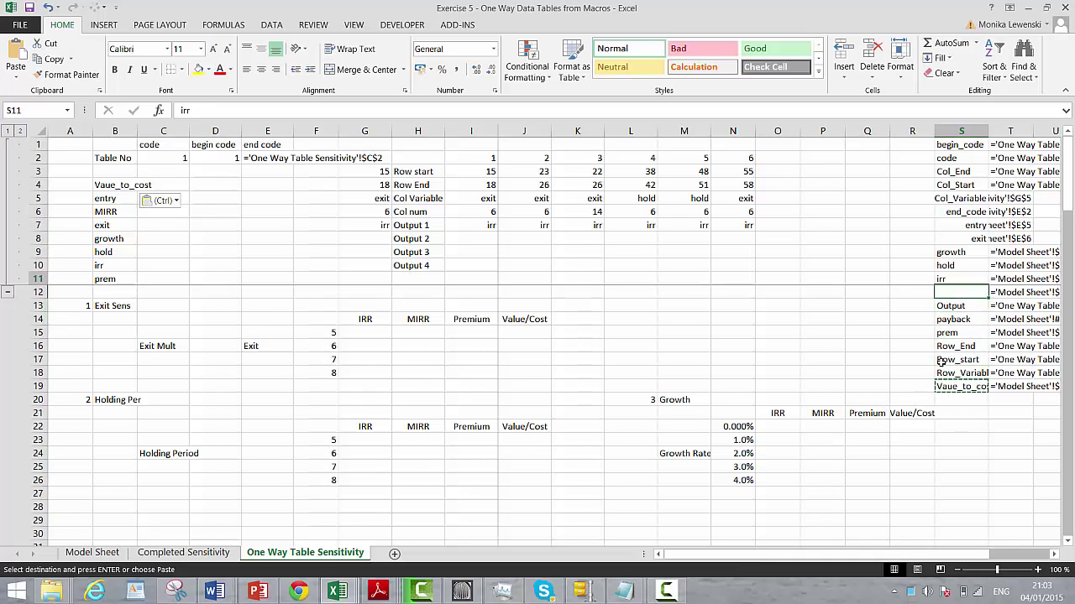
pyautogui.hotkey('shift', 'Down')
pyautogui.hotkey('shift', 'Down')
pyautogui.hotkey('shift', 'Down')
pyautogui.hotkey('shift', 'Down')
pyautogui.hotkey('shift', 'Down')
pyautogui.hotkey('shift', 'Down')
pyautogui.hotkey('shift', 'Down')
pyautogui.hotkey('shift', 'Down')
pyautogui.hotkey('shift', 'Down')
pyautogui.hotkey('shift', 'Down')
pyautogui.hotkey('shift', 'Down')
pyautogui.hotkey('shift', 'Down')
pyautogui.hotkey('shift', 'Down')
pyautogui.hotkey('shift', 'Down')
pyautogui.hotkey('shift', 'Down')
pyautogui.hotkey('shift', 'Down')
pyautogui.hotkey('shift', 'Down')
pyautogui.hotkey('shift', 'Down')
pyautogui.hotkey('shift', 'Down')
pyautogui.hotkey('shift', 'Down')
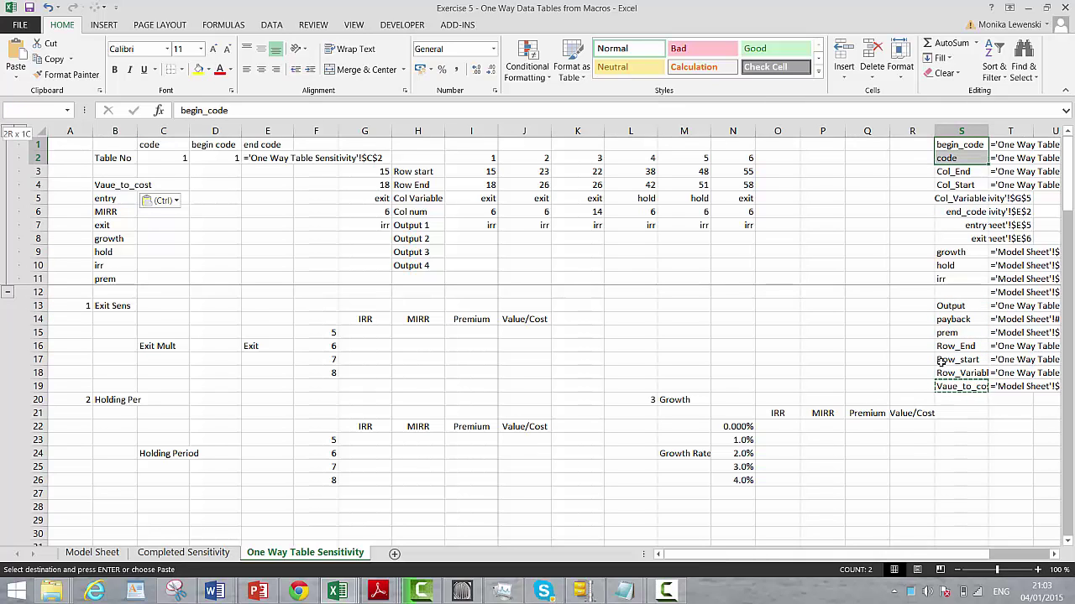
pyautogui.hotkey('shift', 'Right')
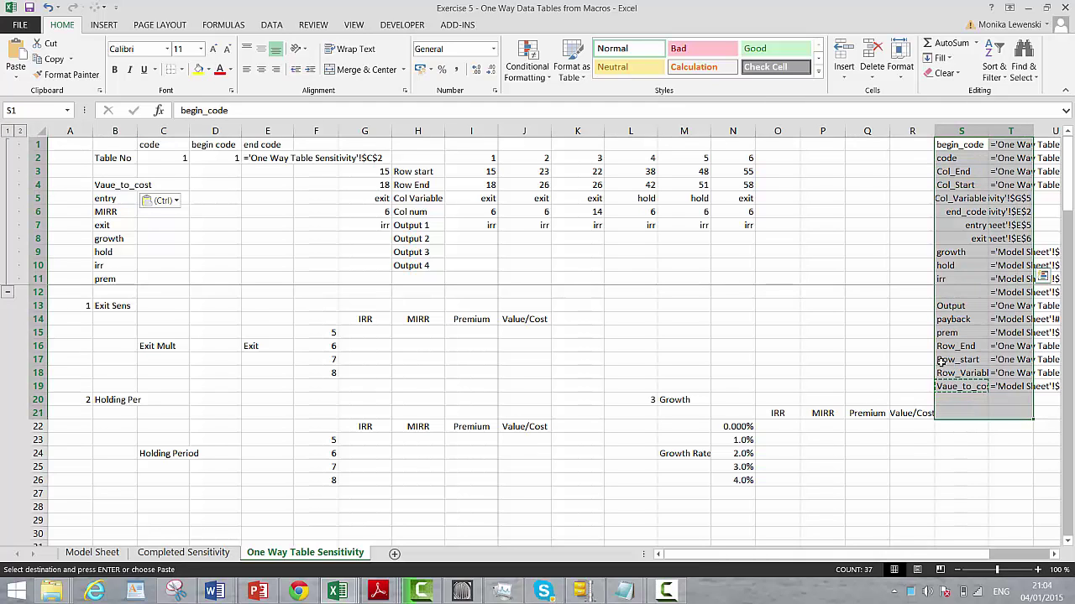
pyautogui.press('Delete')
pyautogui.press('Left')
pyautogui.press('Left')
pyautogui.press('Left')
pyautogui.press('Left')
pyautogui.press('Left')
pyautogui.press('Left')
pyautogui.press('Left')
pyautogui.press('Left')
pyautogui.press('Left')
pyautogui.press('Left')
pyautogui.press('Left')
pyautogui.press('Left')
pyautogui.press('Left')
pyautogui.press('Left')
pyautogui.press('Left')
pyautogui.press('Left')
pyautogui.press('Left')
pyautogui.press('Left')
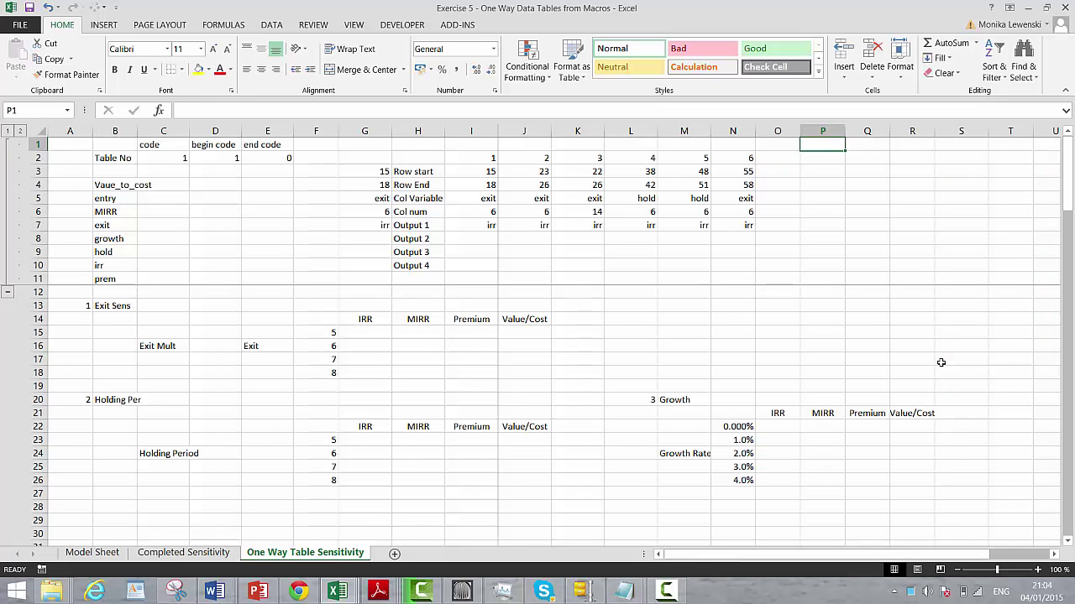
# Step: Link table 1's Output 2 cell I8 to the MIRR name in B6
pyautogui.press('Down')
pyautogui.press('Down')
pyautogui.press('Down')
pyautogui.press('Down')
pyautogui.press('Down')
pyautogui.press('Down')
pyautogui.press('Down')
pyautogui.press('Down')
pyautogui.press('Down')
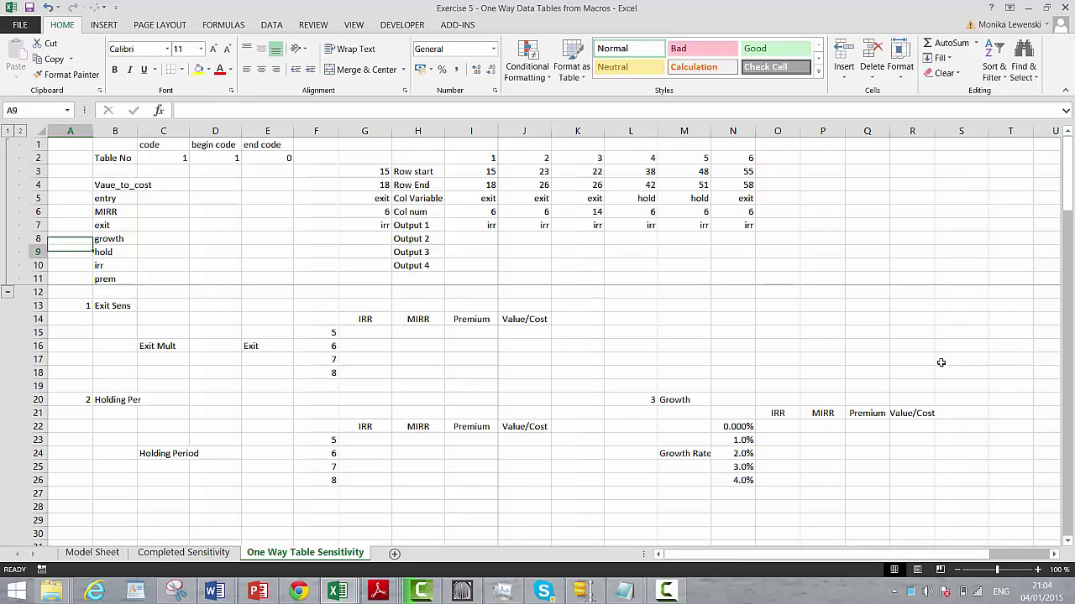
pyautogui.press('Right')
pyautogui.press('Right')
pyautogui.press('Right')
pyautogui.press('Right')
pyautogui.press('Right')
pyautogui.press('Right')
pyautogui.press('Right')
pyautogui.press('Right')
pyautogui.press('Up')
pyautogui.press('Up')
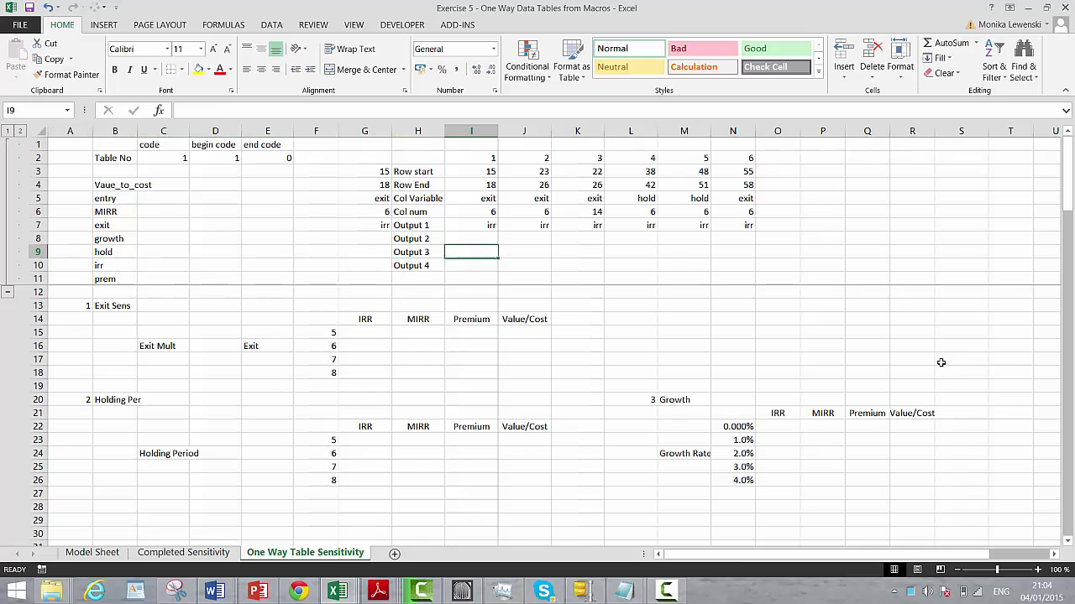
pyautogui.write('=')
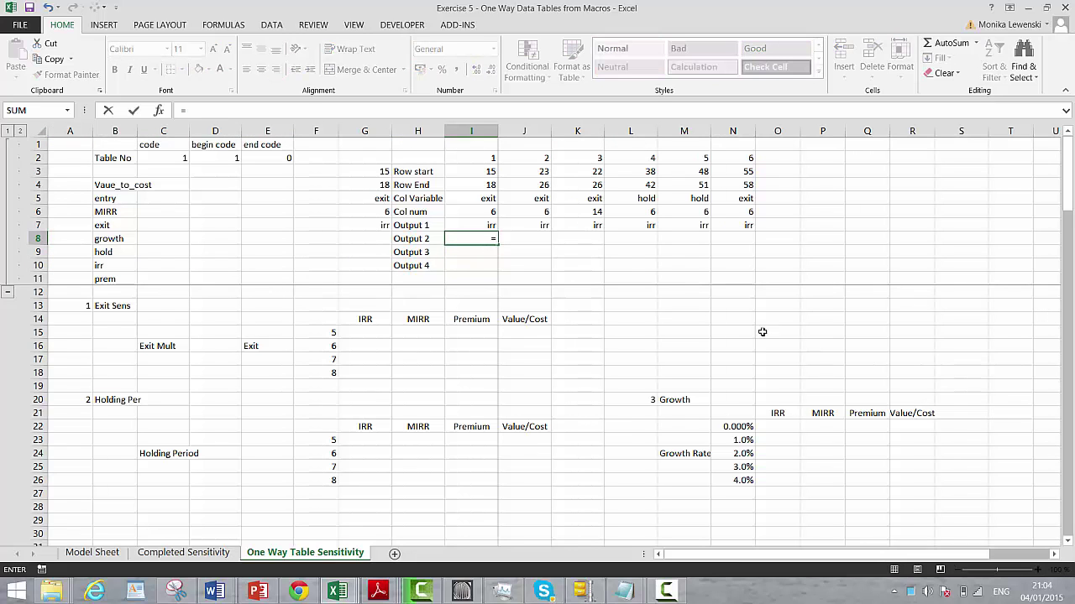
pyautogui.click(118, 211)
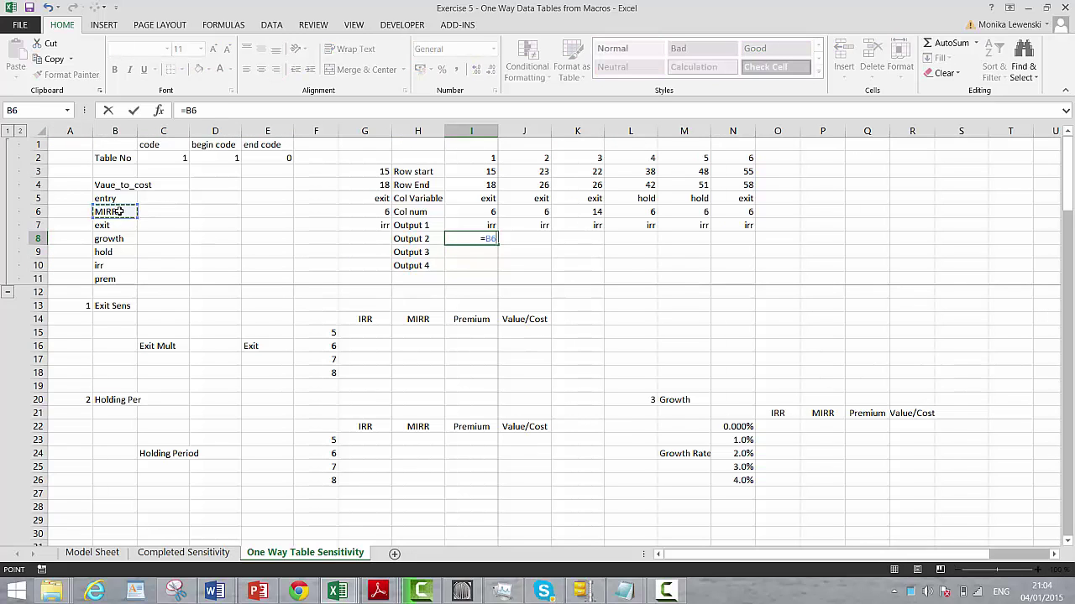
pyautogui.press('Return')
# Step: Link table 1's Output 3 cell I9 to prem in B11 and Output 4 cell I10 to Vaue_to_cost in B4
pyautogui.write('=')
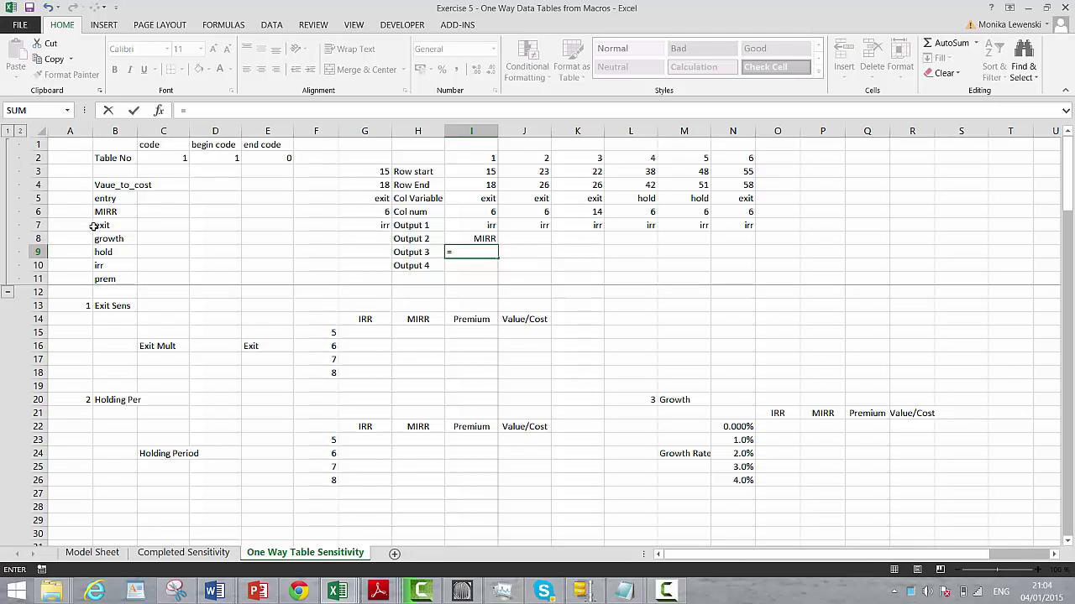
pyautogui.click(104, 279)
pyautogui.press('Return')
pyautogui.write('=')
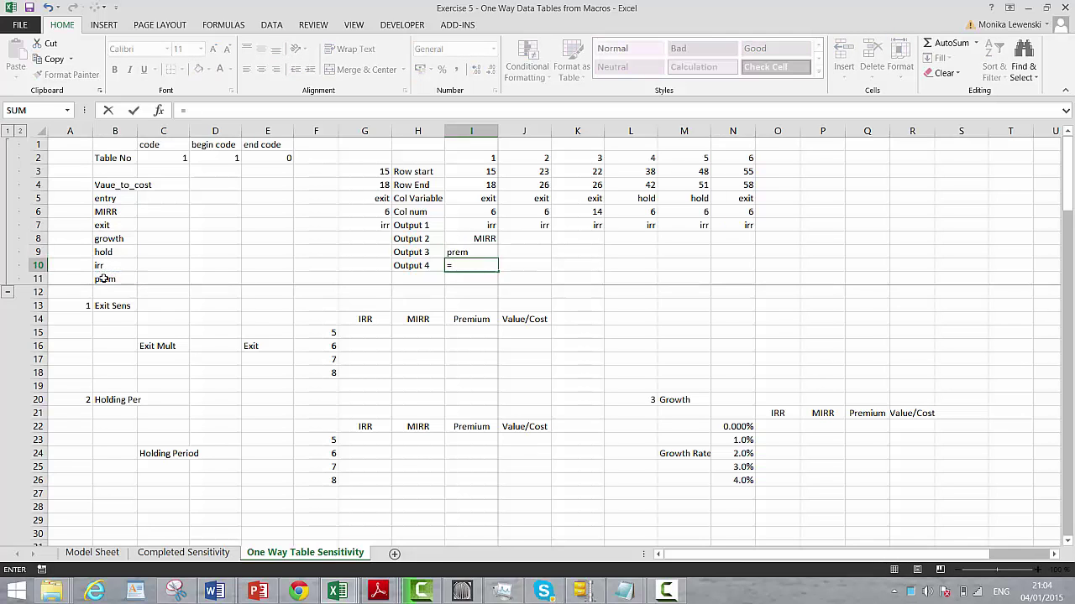
pyautogui.click(102, 184)
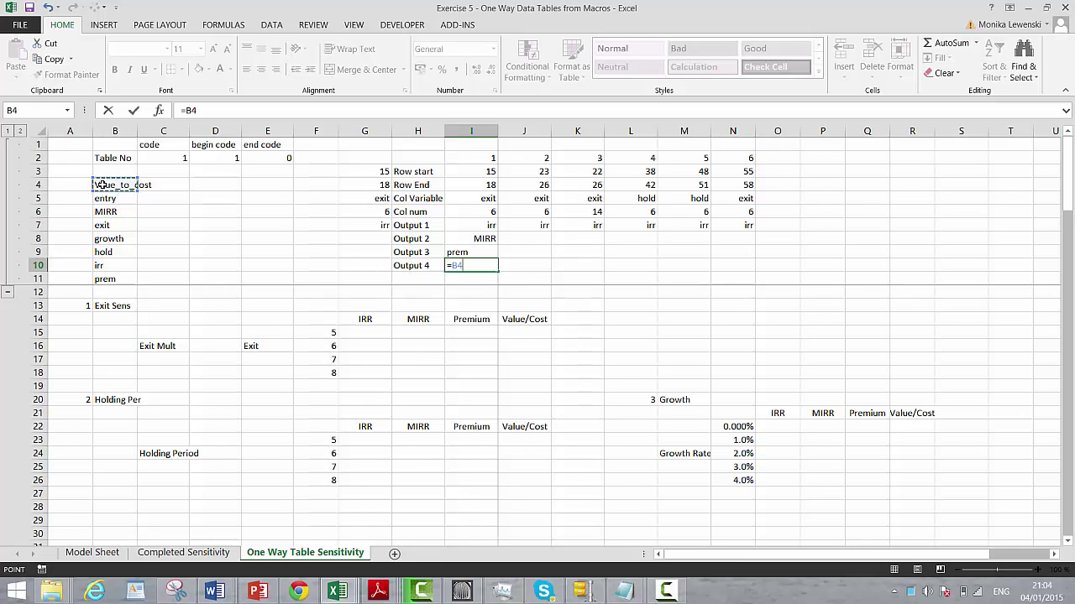
pyautogui.press('Return')
# Step: Right-align the three output names in I8:I10
pyautogui.press('Up')
pyautogui.press('Up')
pyautogui.press('Up')
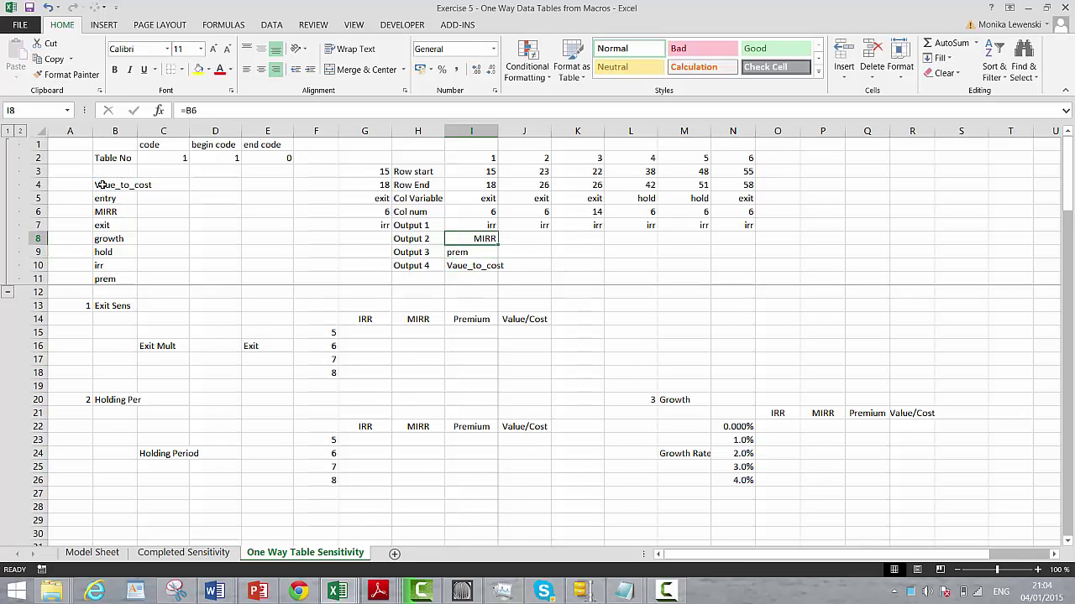
pyautogui.hotkey('shift', 'Down')
pyautogui.hotkey('shift', 'Down')
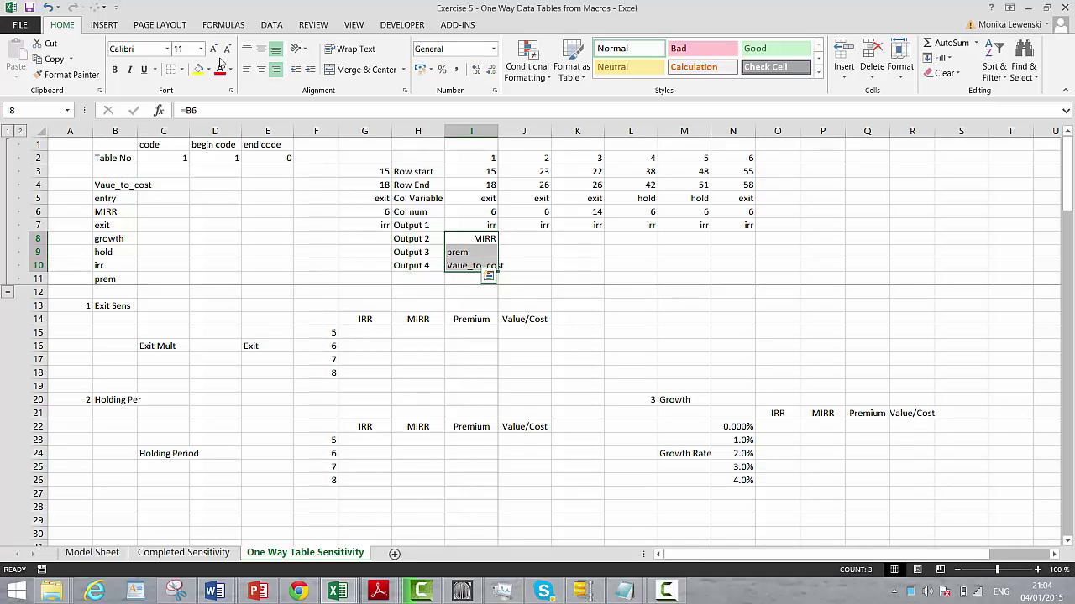
pyautogui.click(275, 71)
pyautogui.click(275, 71)
pyautogui.press('Down')
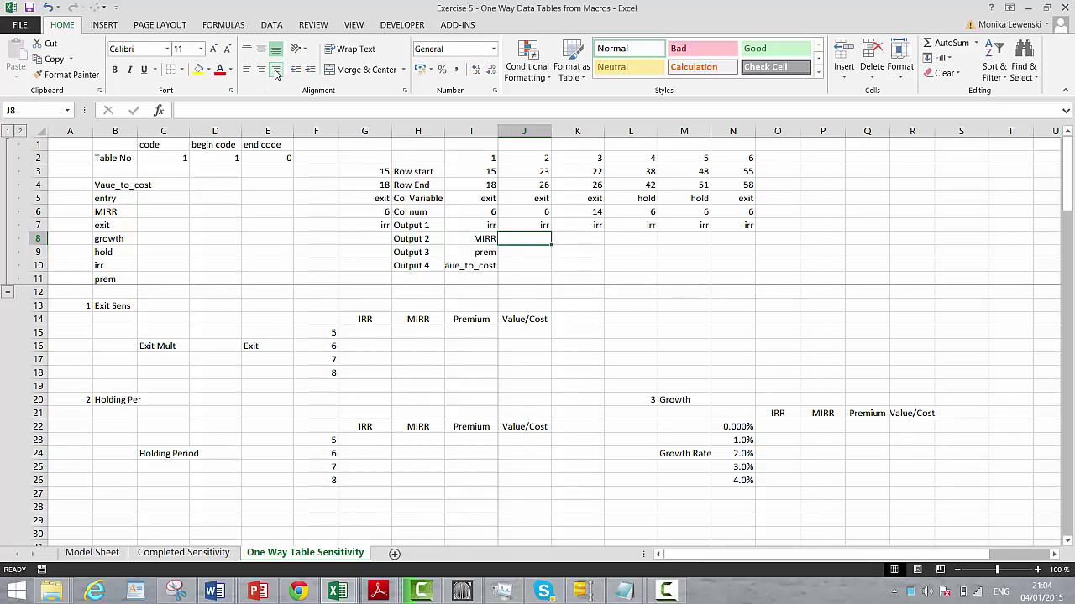
# Step: Try to copy the output formulas from I8:I10 into J8:J10 for table 2
pyautogui.press('Up')
pyautogui.hotkey('shift', 'Down')
pyautogui.hotkey('shift', 'Down')
pyautogui.hotkey('ctrl', 'c')
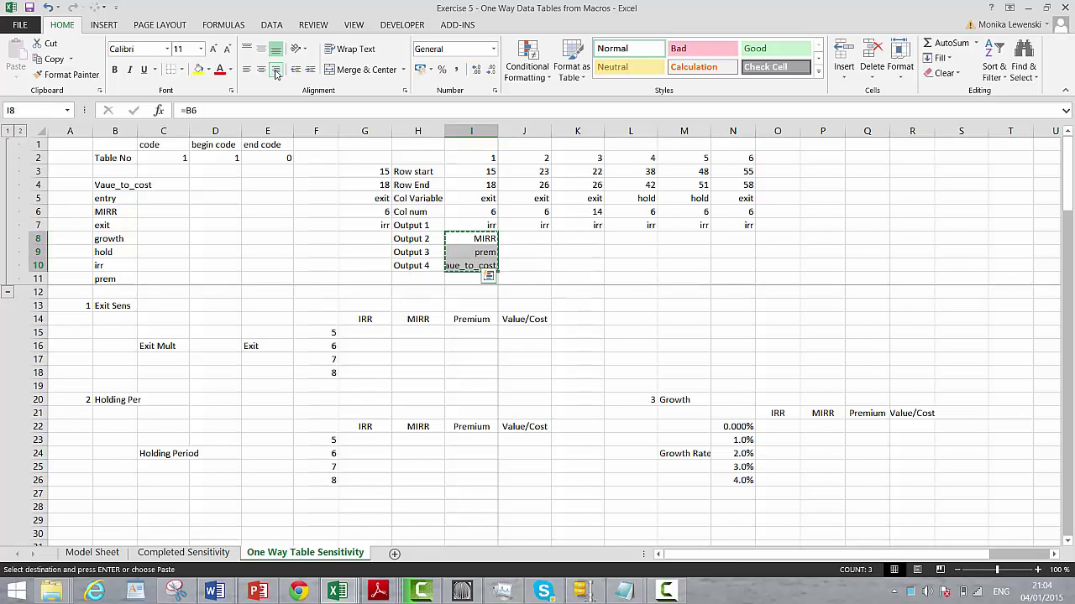
pyautogui.press('Right')
pyautogui.hotkey('ctrl', 'v')
pyautogui.press('Right')
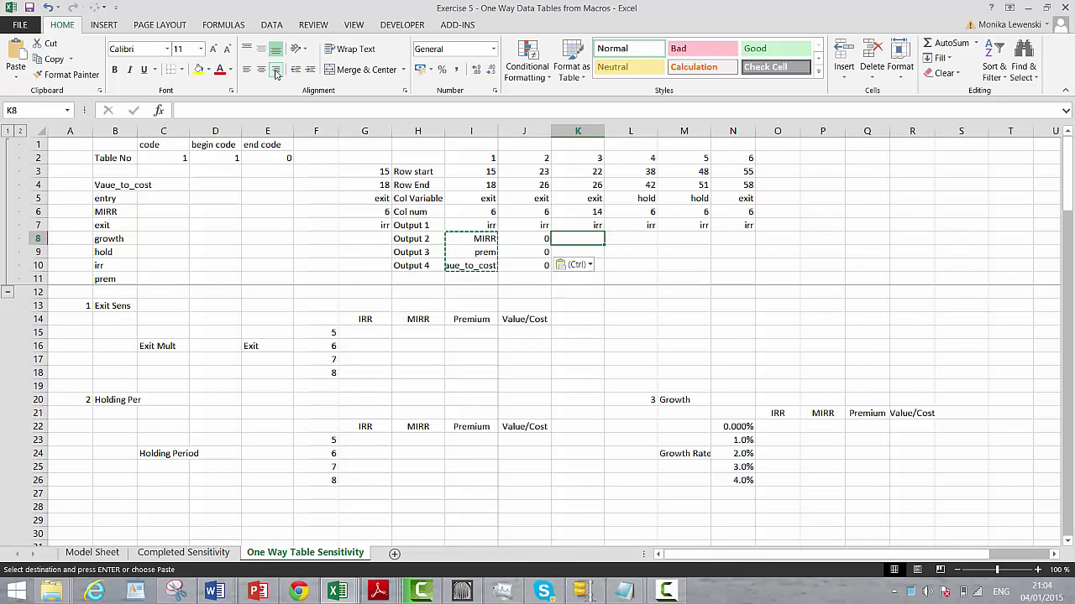
pyautogui.press('Left')
pyautogui.press('Escape')
# Step: Copy the output names in I8:I10 into J8:J10 as values only
pyautogui.press('Left')
pyautogui.hotkey('shift', 'Down')
pyautogui.hotkey('shift', 'Down')
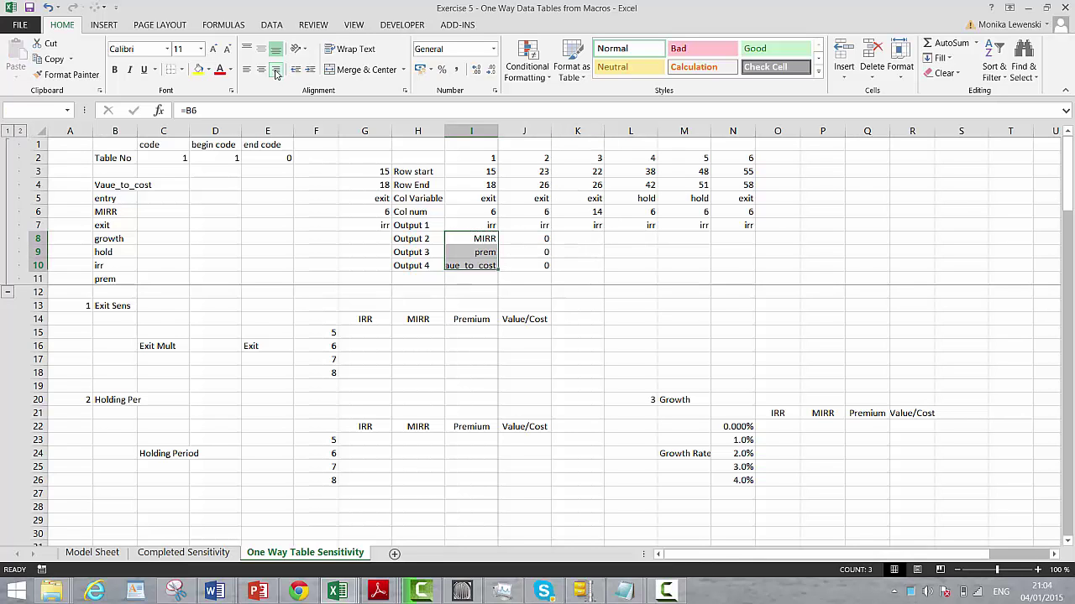
pyautogui.hotkey('ctrl', 'c')
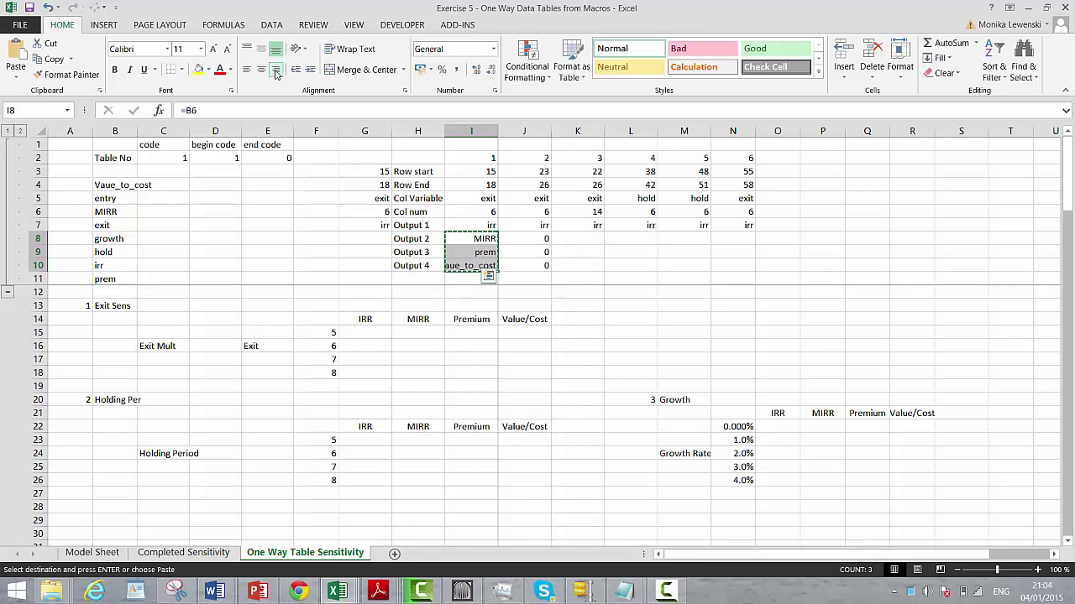
pyautogui.press('Right')
pyautogui.hotkey('alt', 'e')
pyautogui.press('s')
pyautogui.press('v')
pyautogui.press('Return')
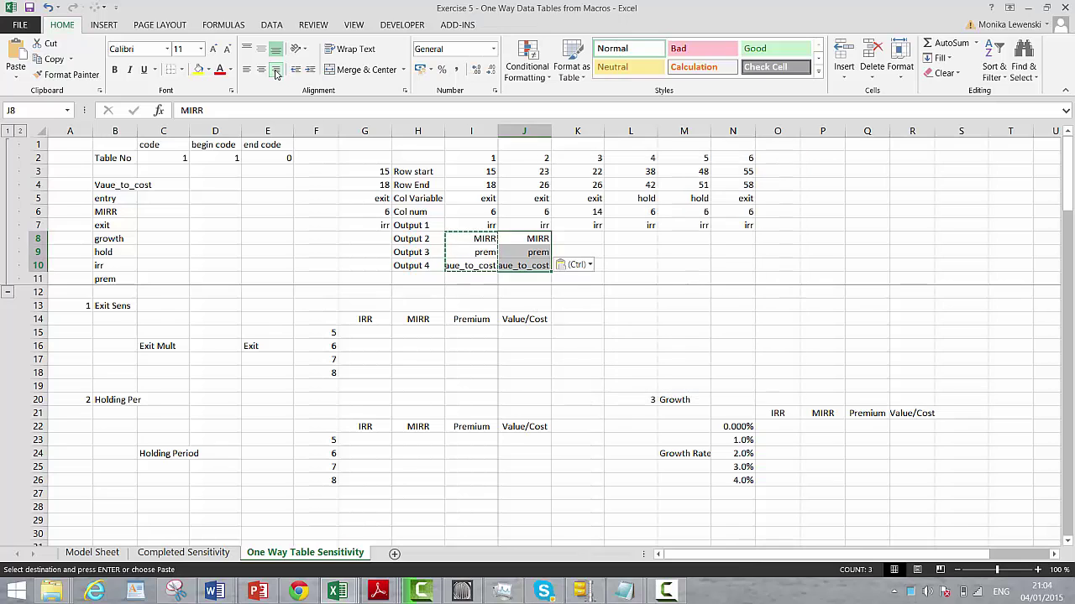
# Step: Copy the output names from J8:J10 into K8:K10 for table 3 and right-align them
pyautogui.press('Right')
pyautogui.press('Escape')
pyautogui.press('Left')
pyautogui.hotkey('shift', 'Down')
pyautogui.hotkey('shift', 'Down')
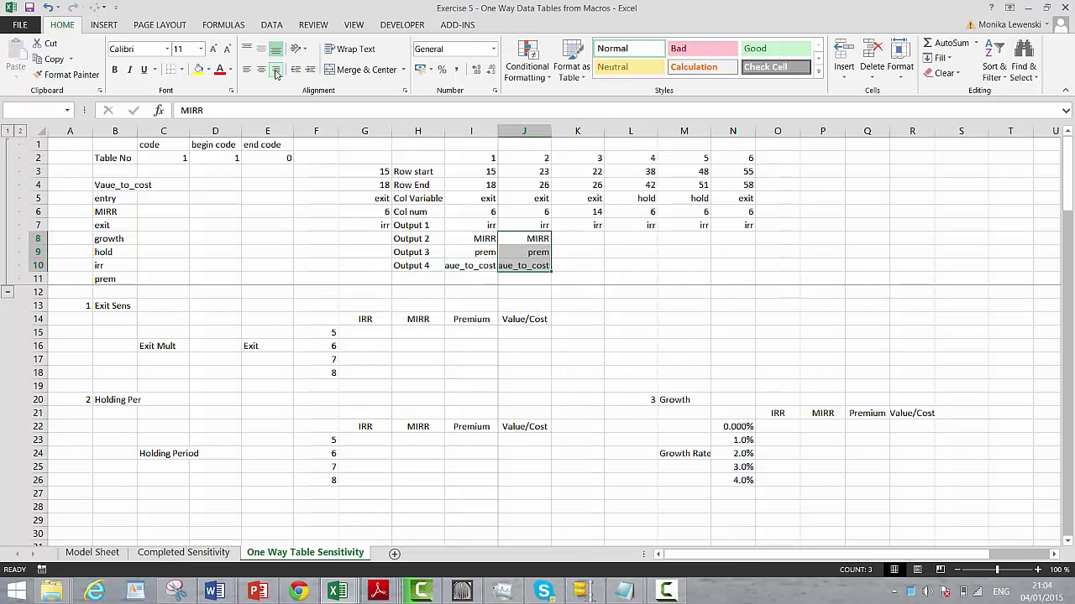
pyautogui.hotkey('ctrl', 'c')
pyautogui.press('Right')
pyautogui.hotkey('ctrl', 'v')
pyautogui.press('Escape')
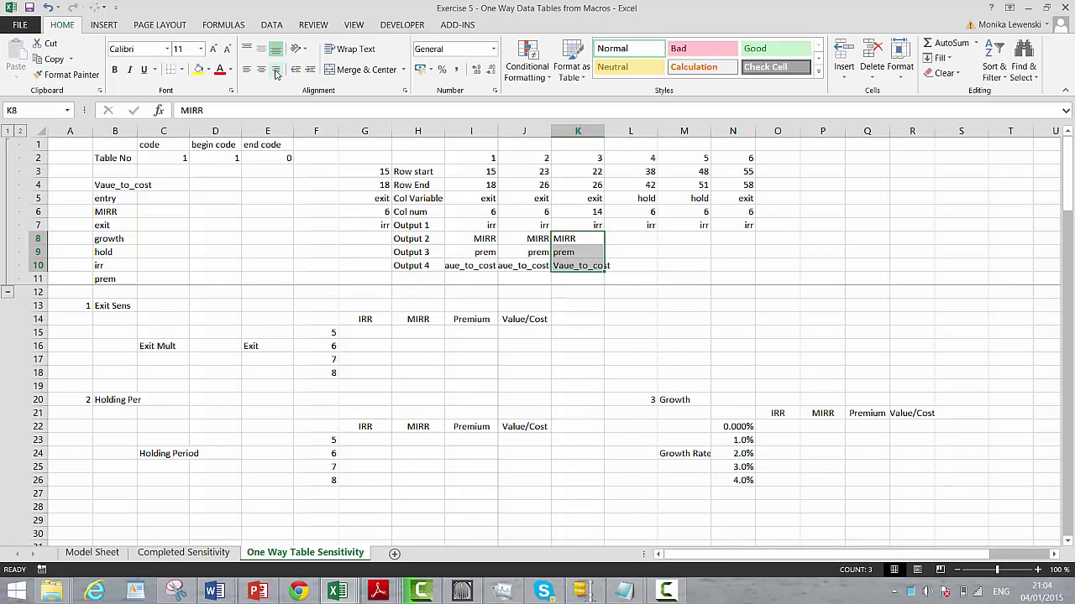
pyautogui.click(275, 69)
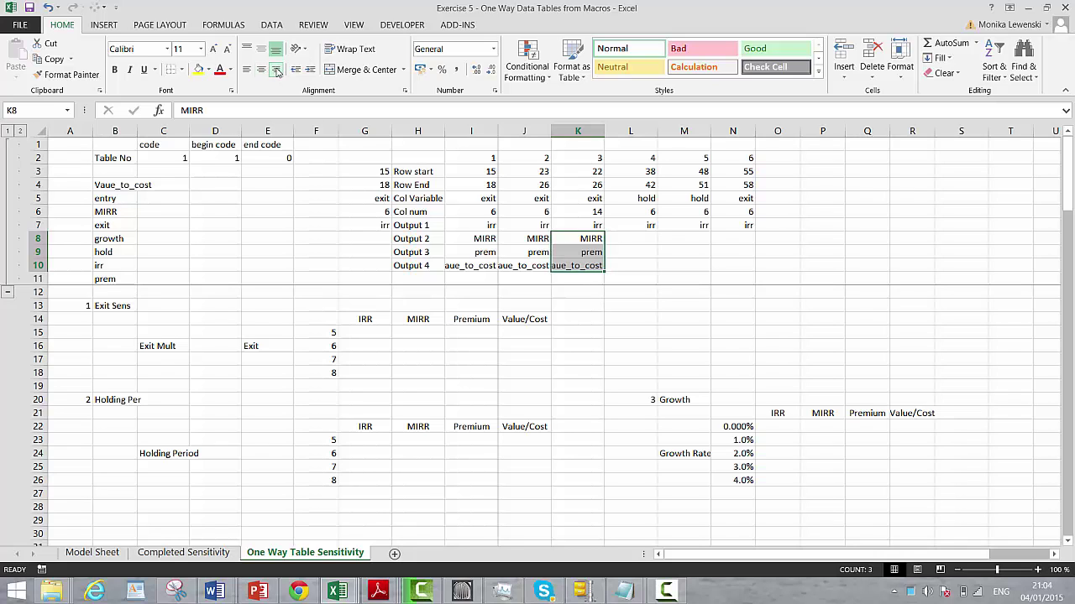
pyautogui.press('Return')
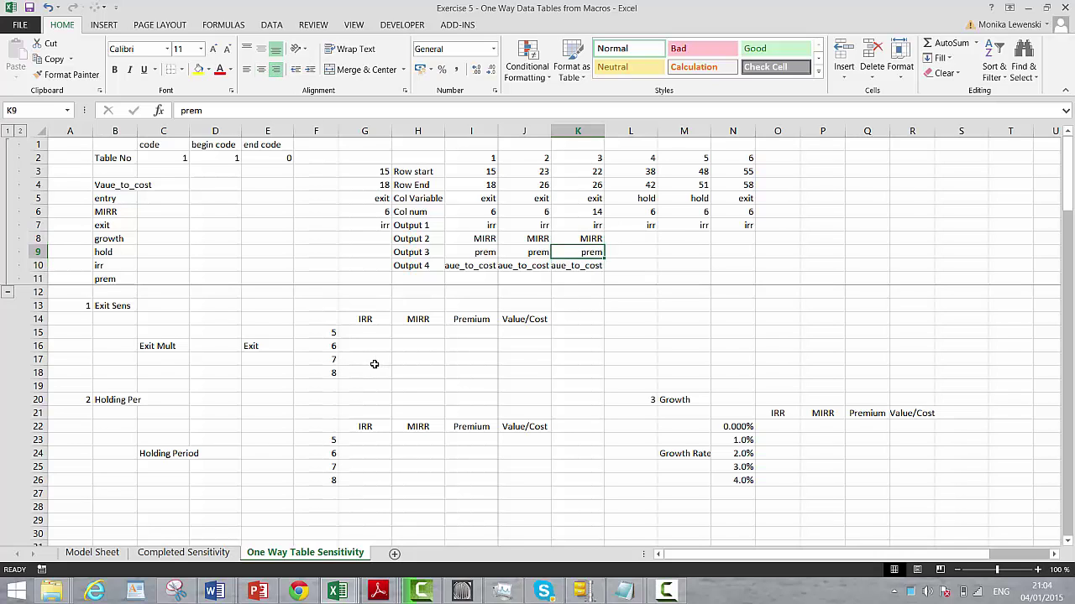
# Step: Examine the output headings of the Holding Period and Entry tables further down the sheet
pyautogui.click(356, 425)
pyautogui.press('Down')
pyautogui.press('Down')
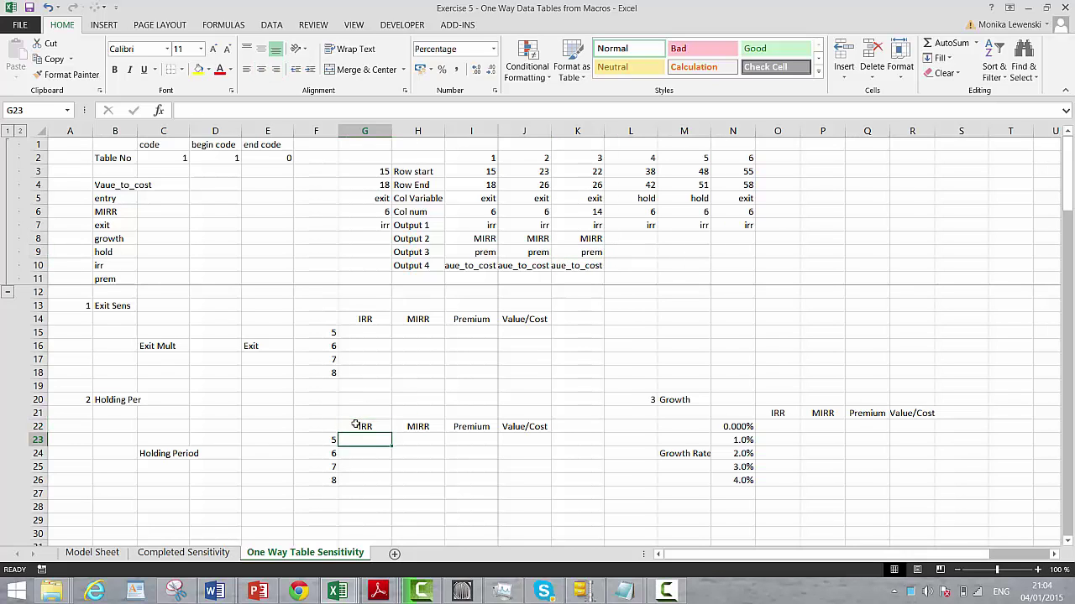
pyautogui.press('Down')
pyautogui.press('Down')
pyautogui.press('Down')
pyautogui.press('Down')
pyautogui.press('Down')
pyautogui.press('Down')
pyautogui.press('Down')
pyautogui.press('Down')
pyautogui.press('Down')
pyautogui.press('Down')
pyautogui.press('Down')
pyautogui.press('Down')
pyautogui.press('Down')
pyautogui.press('Down')
pyautogui.press('Down')
pyautogui.press('Down')
pyautogui.press('Down')
pyautogui.press('Down')
pyautogui.press('Down')
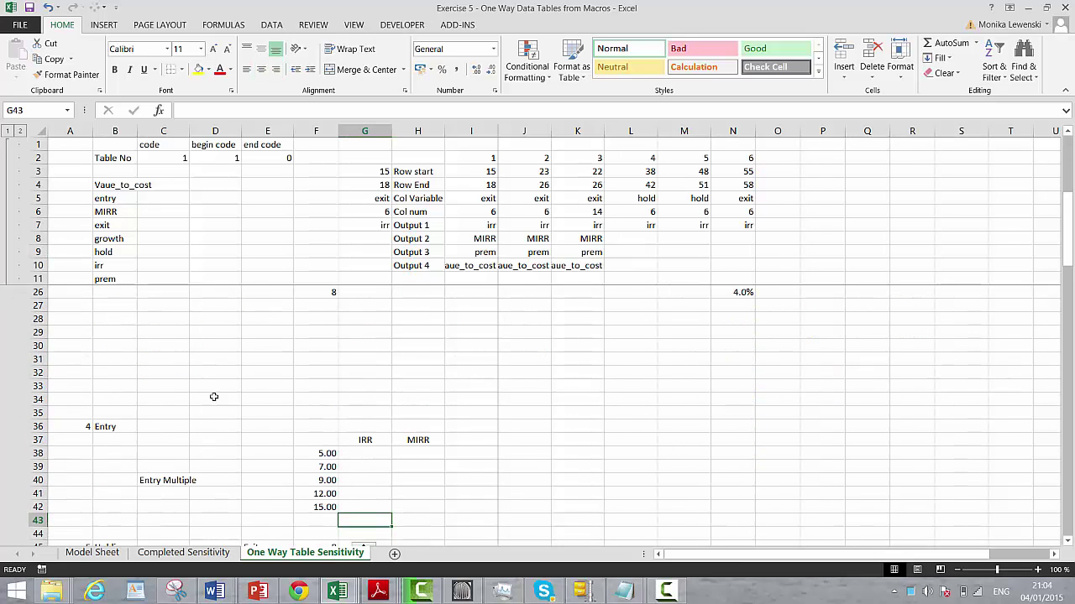
pyautogui.click(324, 433)
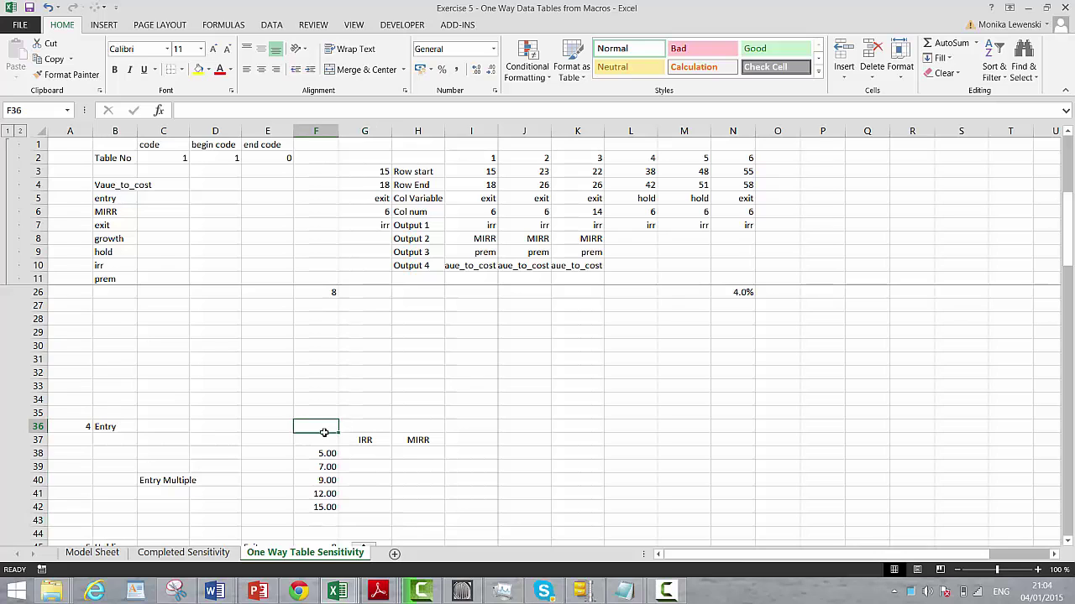
pyautogui.scroll(4, 324, 433)
pyautogui.click(324, 428)
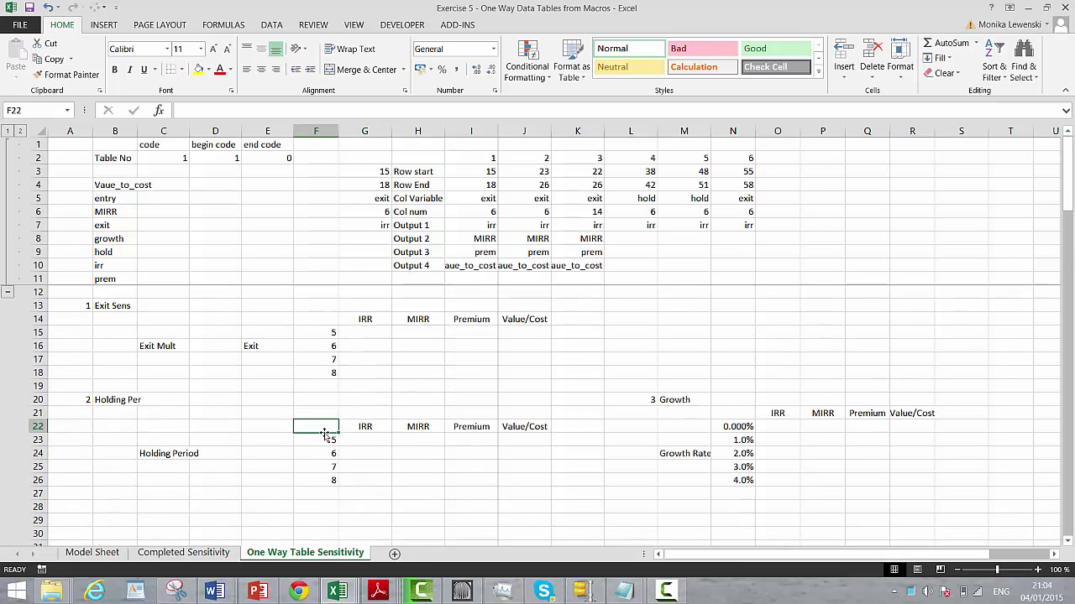
# Step: Set table 4's Output 2 cell L8 to refer to the MIRR entry in K8
pyautogui.click(621, 241)
pyautogui.write('=')
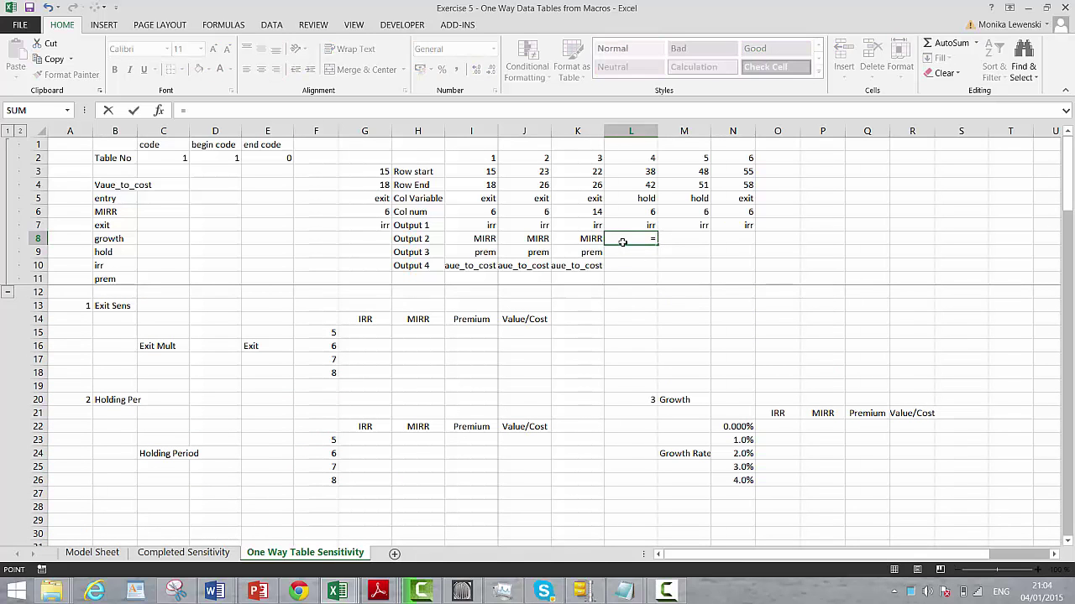
pyautogui.press('Left')
pyautogui.press('Left')
pyautogui.press('Left')
pyautogui.press('Right')
pyautogui.press('Right')
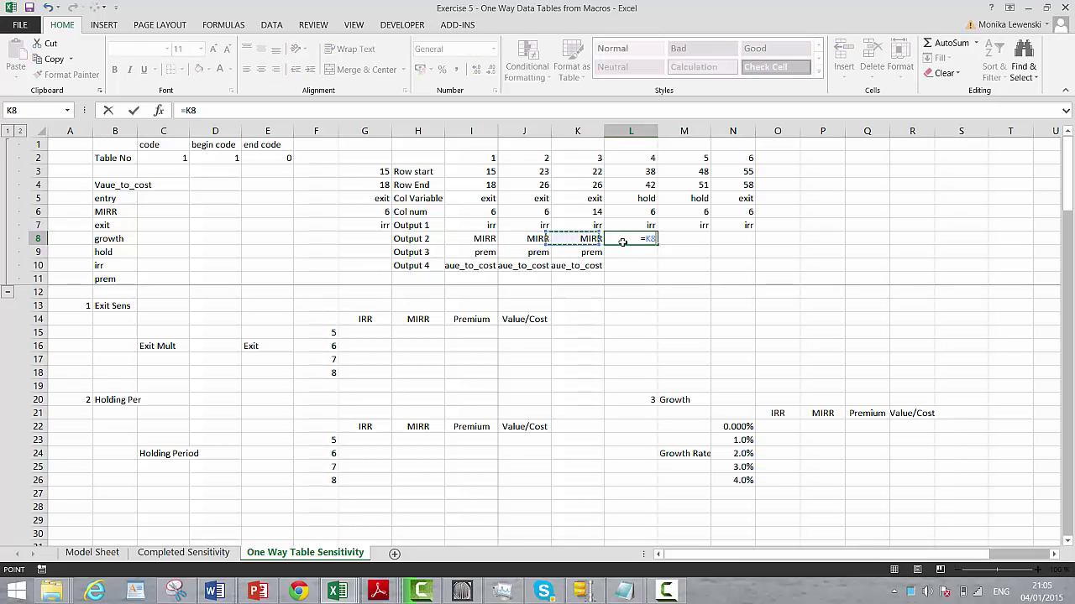
pyautogui.press('Return')
# Step: Check which output headings tables 5 and 6 use and return to table 5's setup column
pyautogui.press('pagedown')
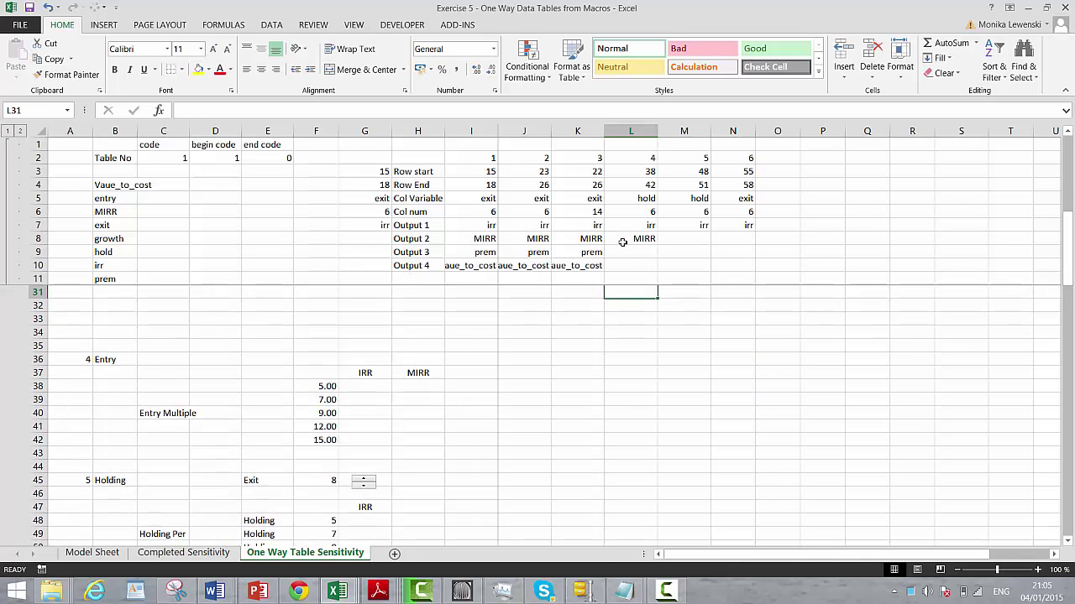
pyautogui.press('pageup')
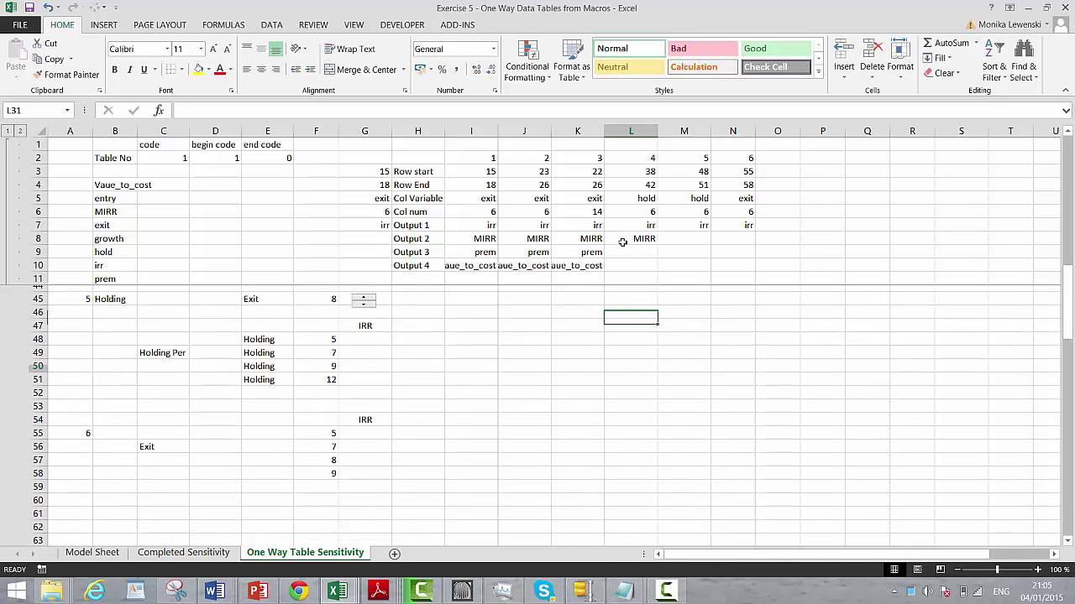
pyautogui.click(690, 238)
pyautogui.press('Up')
pyautogui.press('Up')
pyautogui.press('Up')
pyautogui.press('Up')
pyautogui.press('Up')
pyautogui.press('Up')
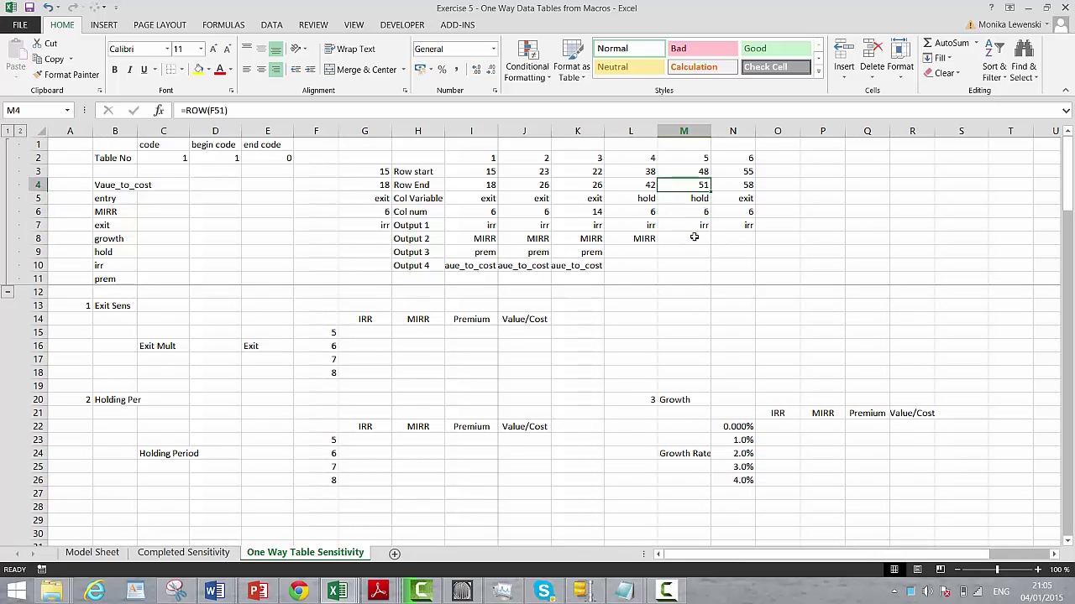
pyautogui.press('Left')
pyautogui.press('Left')
pyautogui.press('Left')
pyautogui.press('Left')
pyautogui.press('Left')
pyautogui.press('Left')
pyautogui.press('Left')
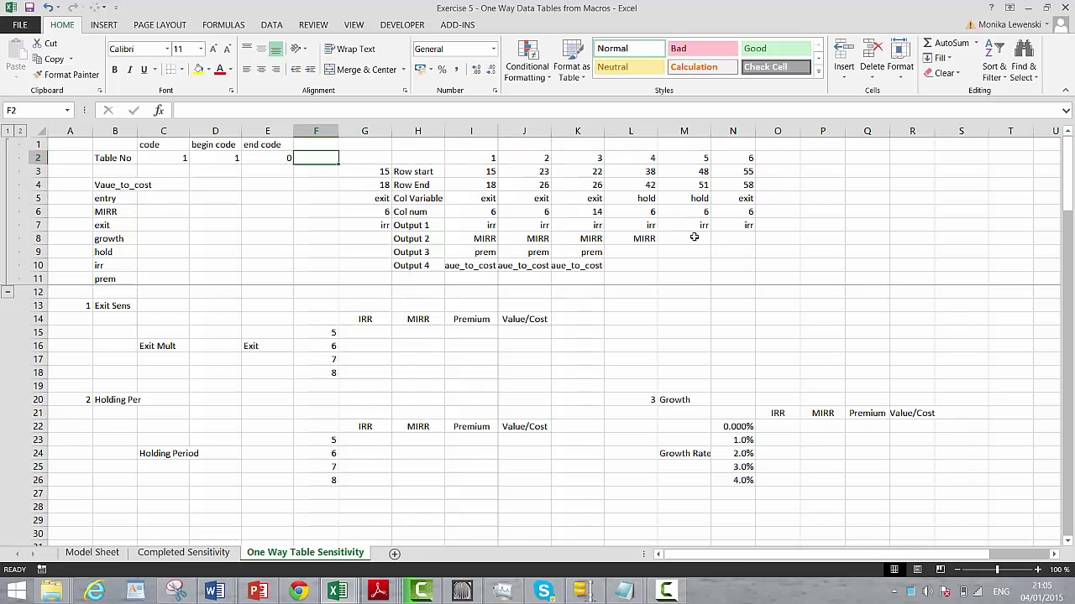
pyautogui.press('Down')
pyautogui.press('Down')
pyautogui.press('Down')
pyautogui.press('Down')
pyautogui.press('Down')
pyautogui.press('Down')
pyautogui.press('Down')
pyautogui.press('Down')
pyautogui.press('Down')
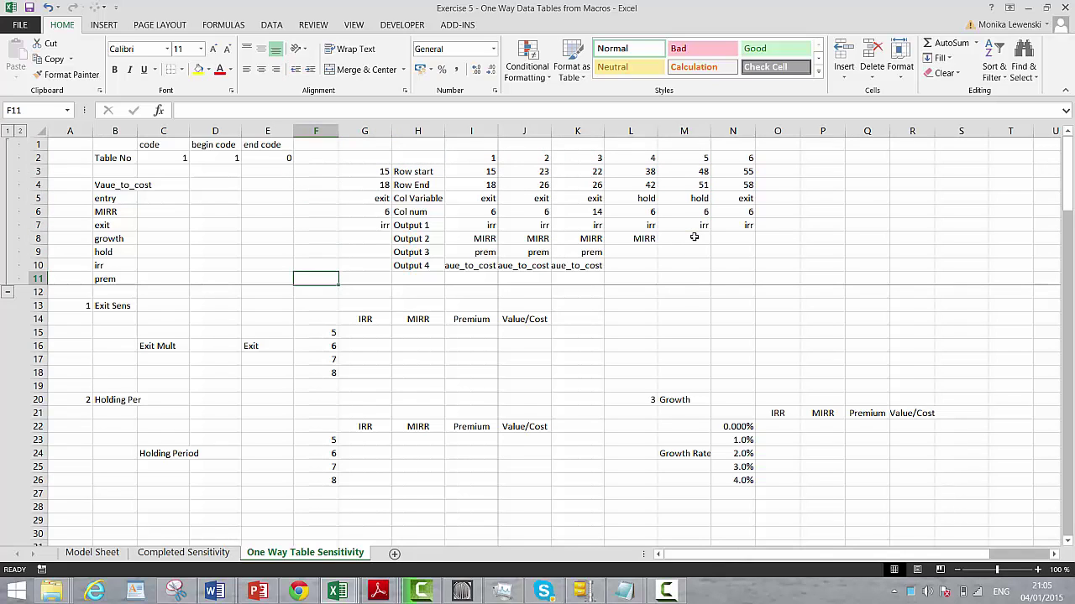
pyautogui.press('Up')
pyautogui.press('Up')
pyautogui.press('Up')
pyautogui.press('Up')
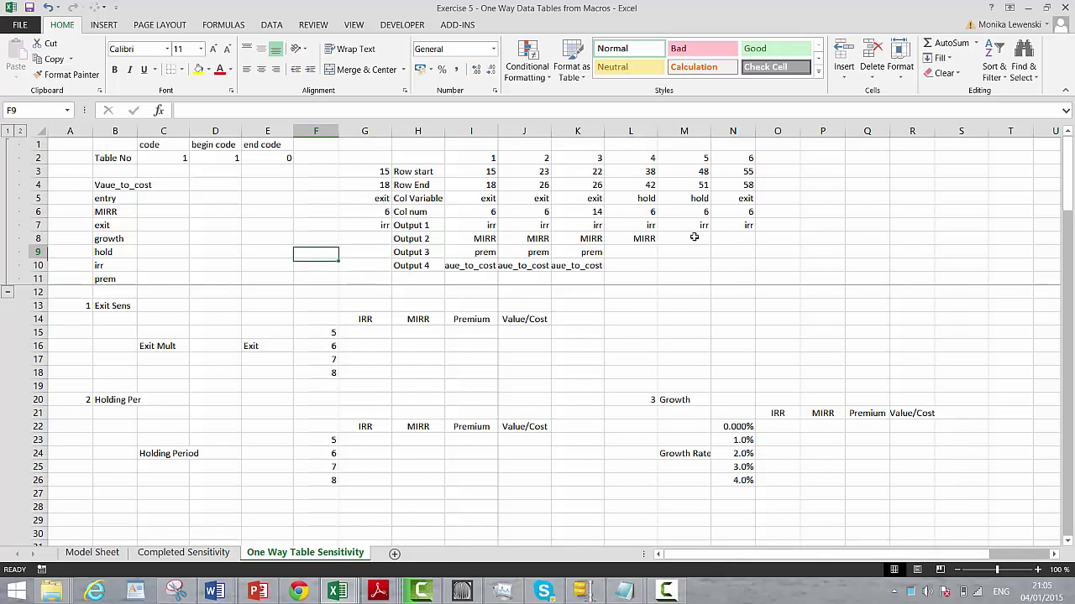
pyautogui.press('Right')
pyautogui.press('Right')
pyautogui.press('Right')
pyautogui.press('Right')
pyautogui.press('Right')
pyautogui.press('Right')
pyautogui.press('Right')
pyautogui.press('Right')
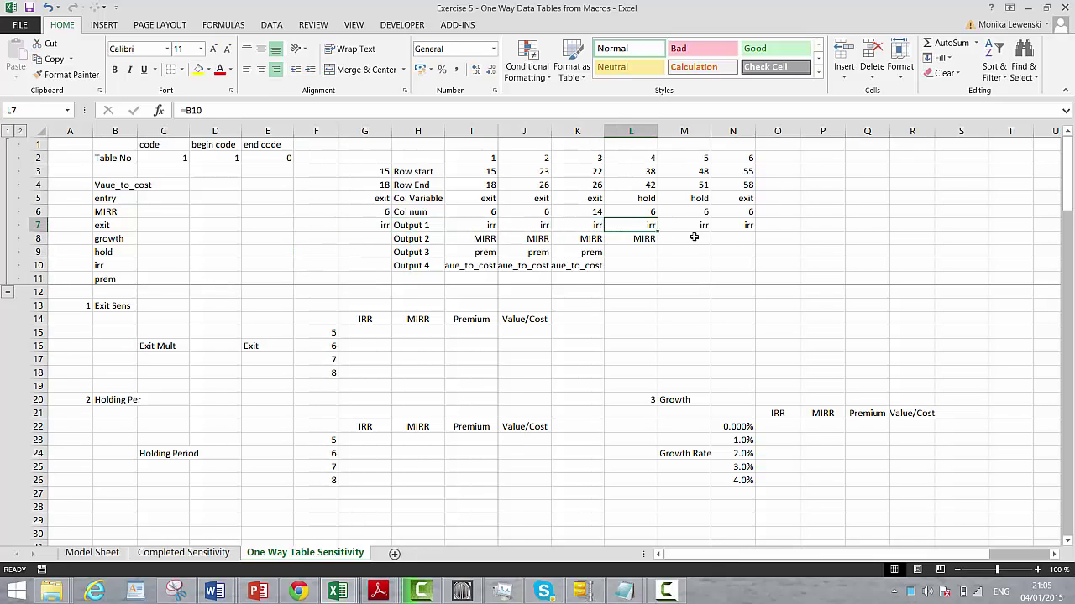
pyautogui.press('Left')
pyautogui.hotkey('ctrl', '[')
pyautogui.press('Up')
pyautogui.press('Up')
pyautogui.press('Up')
pyautogui.press('Up')
pyautogui.press('Up')
pyautogui.press('Up')
pyautogui.press('Up')
pyautogui.press('Up')
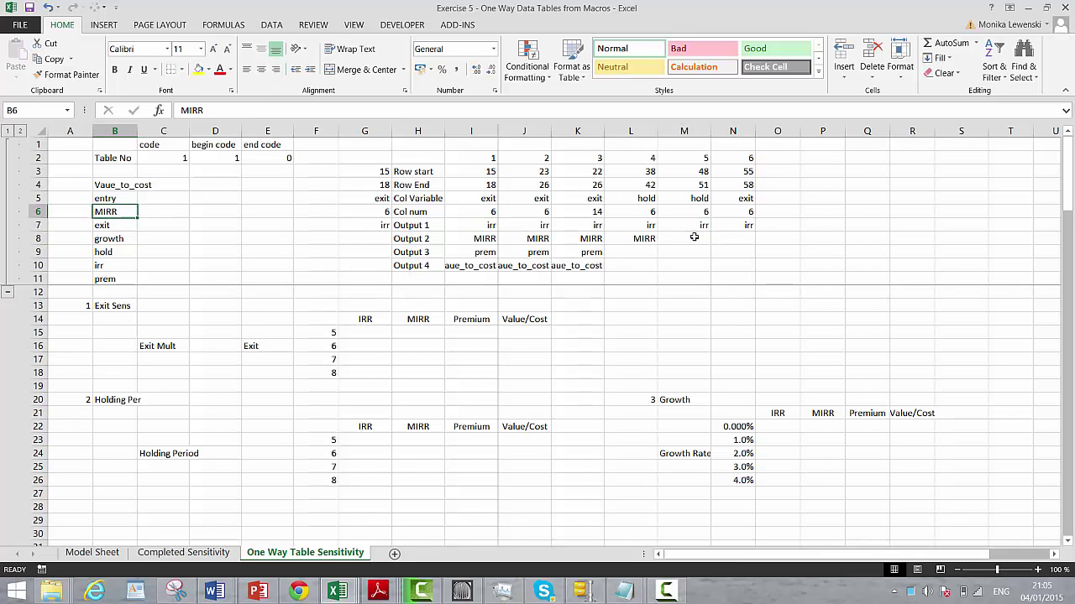
# Step: Enter =INDEX(H8:N8;code) in G8, beside the Output 2 label, using the code cell C2 as the index
pyautogui.press('Right')
pyautogui.press('Right')
pyautogui.press('Right')
pyautogui.press('Right')
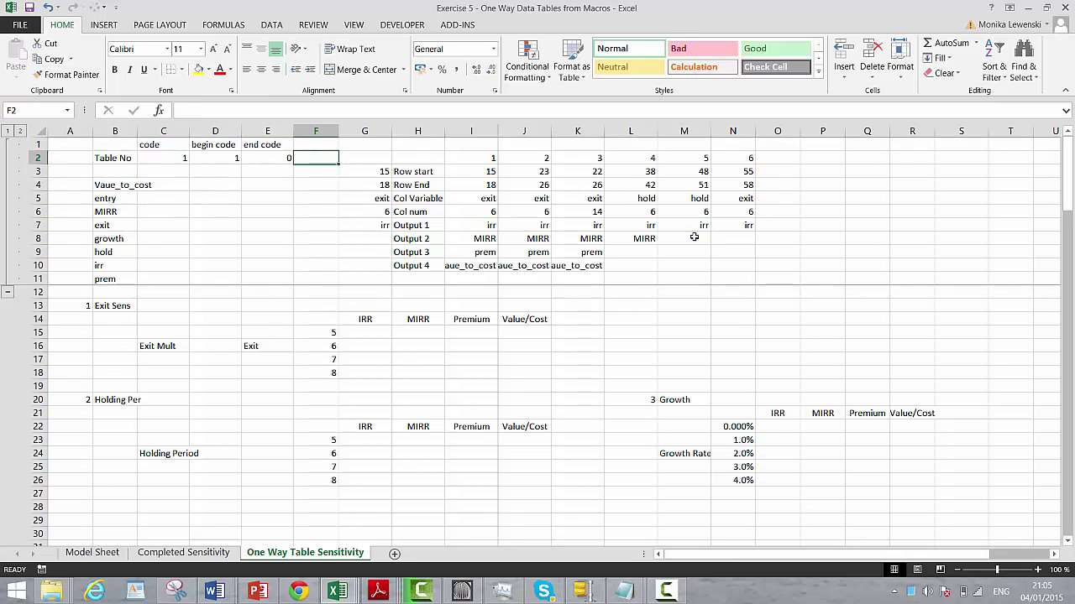
pyautogui.press('Down')
pyautogui.press('Down')
pyautogui.press('Down')
pyautogui.press('Down')
pyautogui.press('Down')
pyautogui.press('Right')
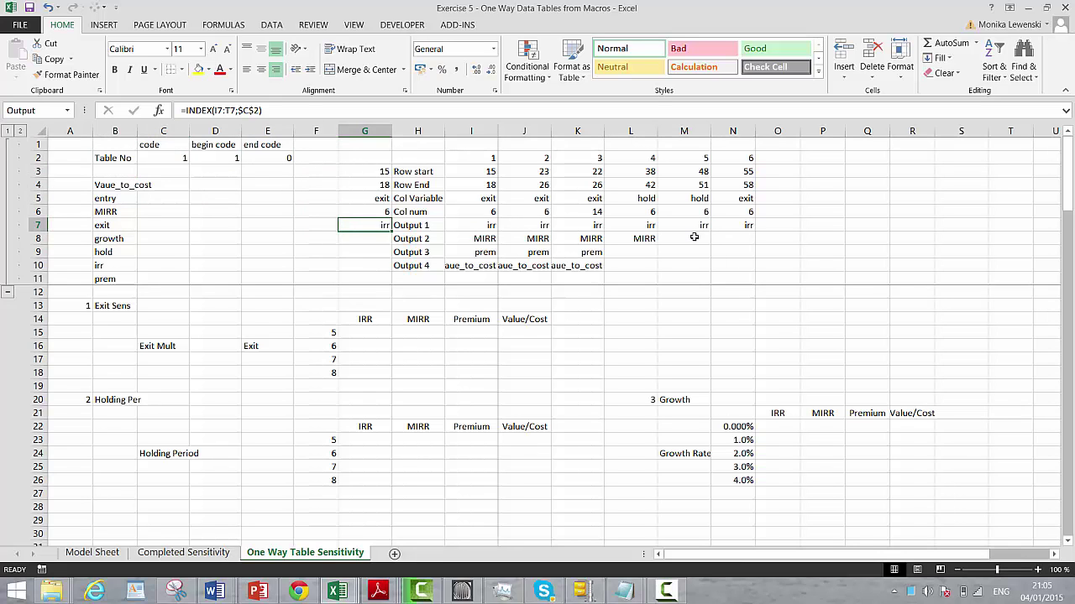
pyautogui.press('Down')
pyautogui.write('=i')
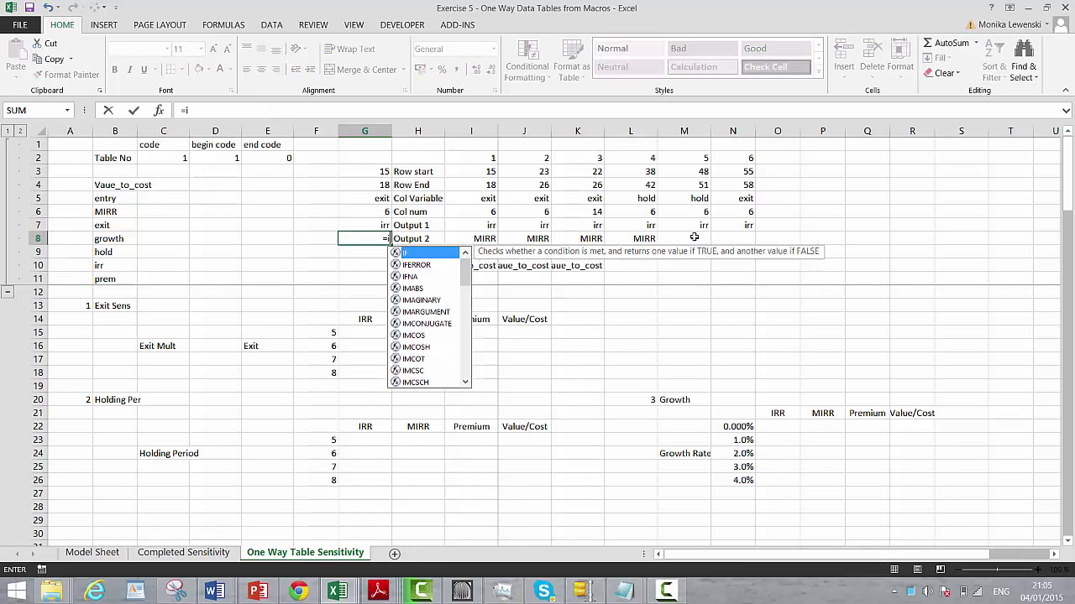
pyautogui.write('ndex(')
pyautogui.press('Right')
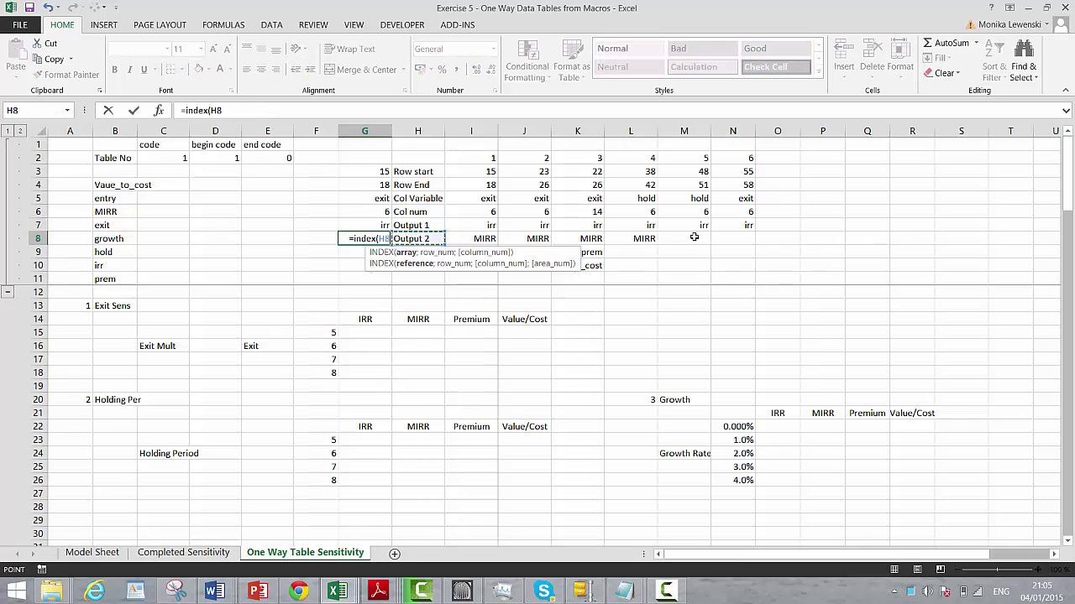
pyautogui.hotkey('shift', 'Right')
pyautogui.hotkey('shift', 'Right')
pyautogui.hotkey('shift', 'Right')
pyautogui.hotkey('shift', 'Right')
pyautogui.hotkey('shift', 'Right')
pyautogui.hotkey('shift', 'Right')
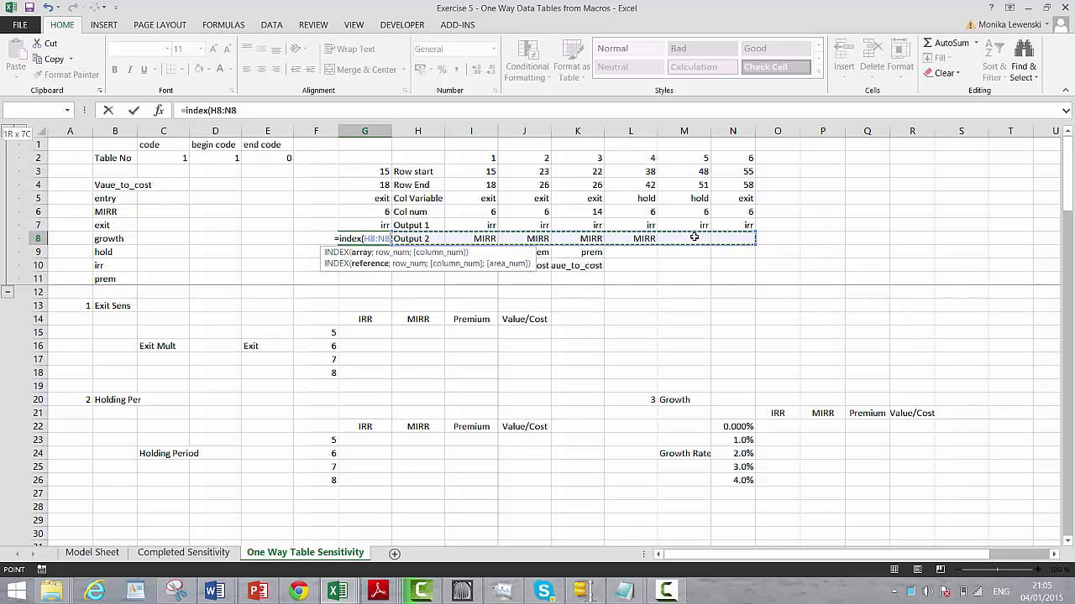
pyautogui.write(';')
pyautogui.press('Up')
pyautogui.press('Up')
pyautogui.press('Up')
pyautogui.press('Up')
pyautogui.press('Up')
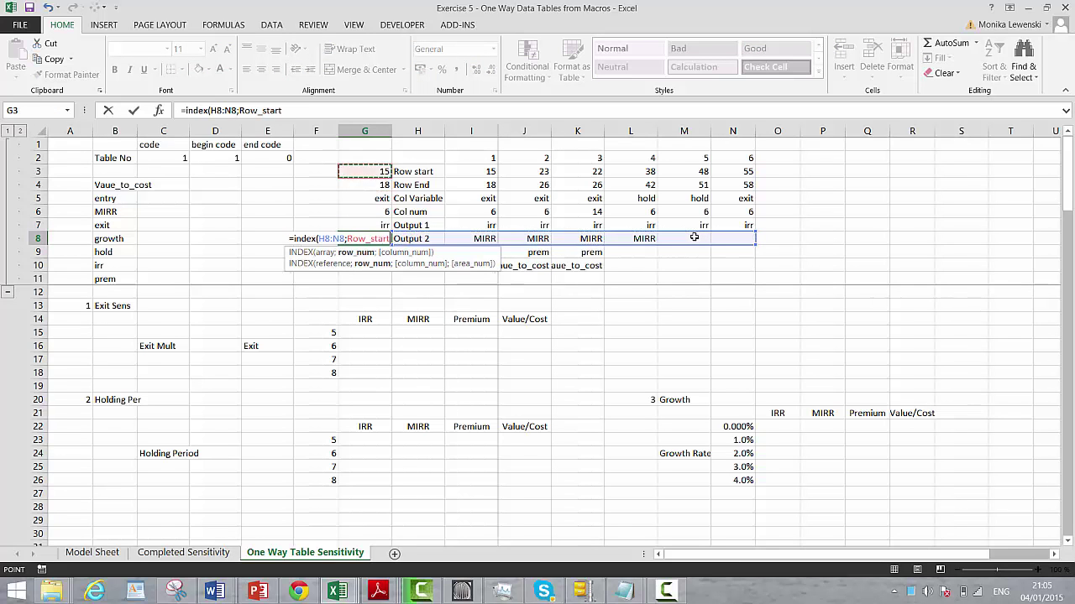
pyautogui.press('Left')
pyautogui.press('Left')
pyautogui.press('Left')
pyautogui.press('Left')
pyautogui.press('Up')
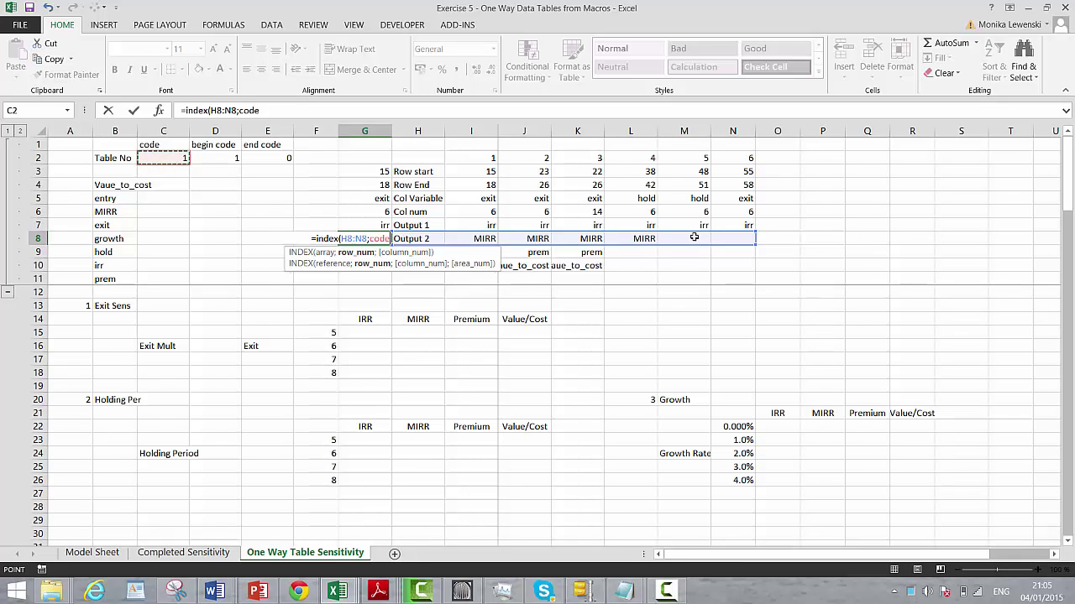
pyautogui.write(')')
pyautogui.press('Return')
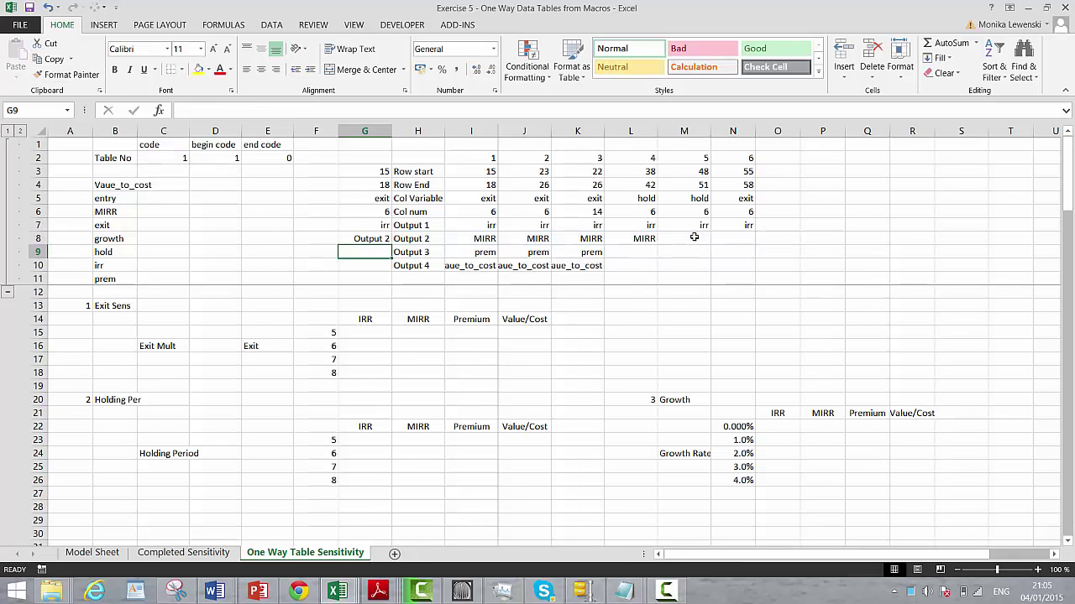
# Step: Fill the G8 INDEX formula down through G10 for Output 3 and Output 4
pyautogui.press('Up')
pyautogui.hotkey('shift', 'Down')
pyautogui.hotkey('shift', 'Down')
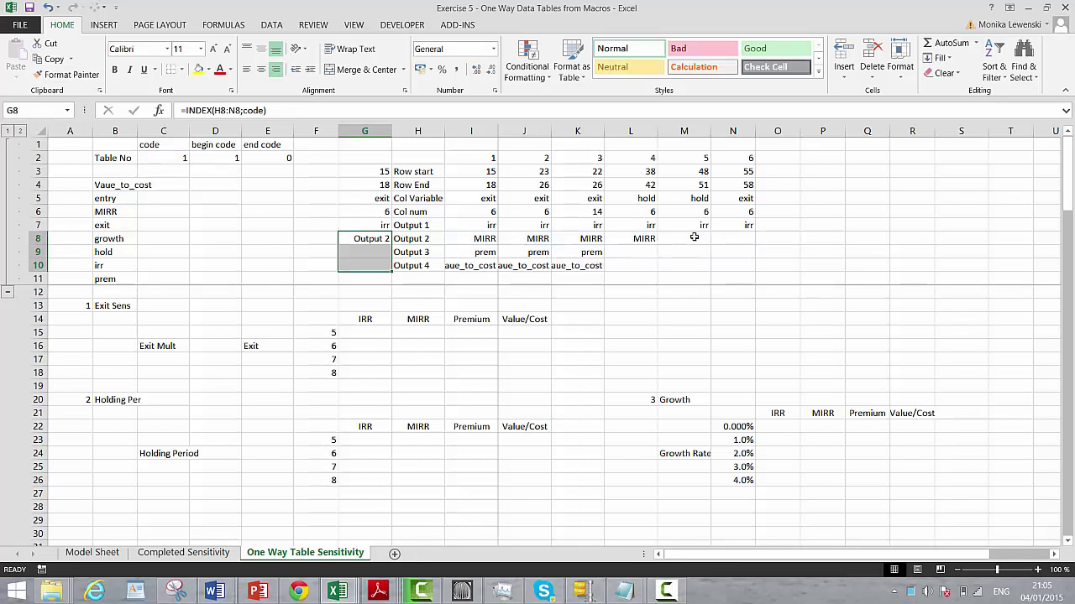
pyautogui.hotkey('ctrl', 'd')
pyautogui.press('Up')
pyautogui.press('Up')
pyautogui.press('Up')
pyautogui.press('Up')
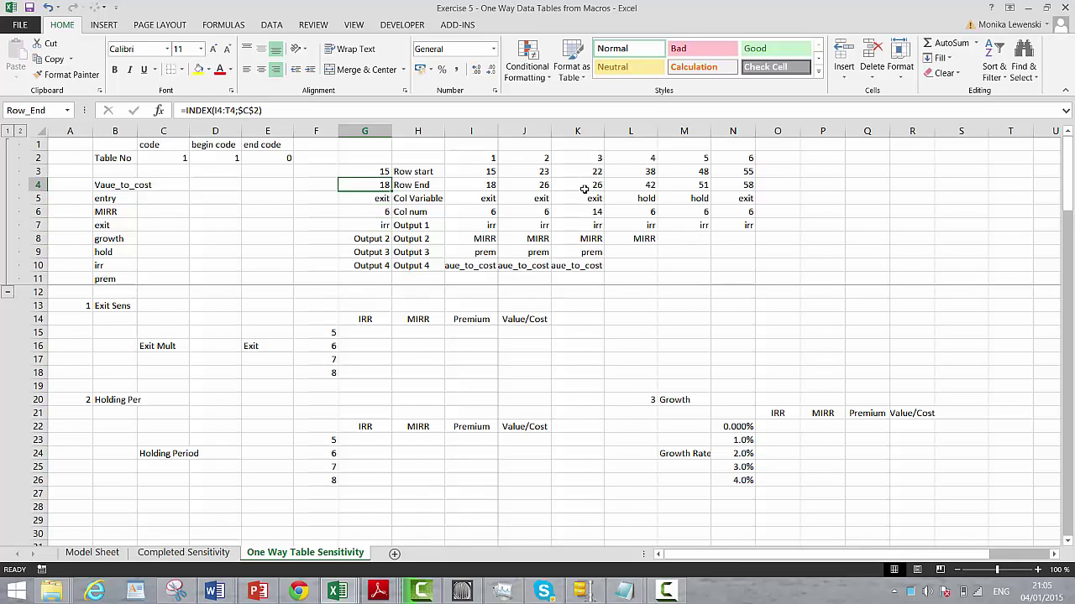
# Step: Create names for the formula cells G3:G10 from the labels in H3:H10, using only the right column
pyautogui.click(157, 146)
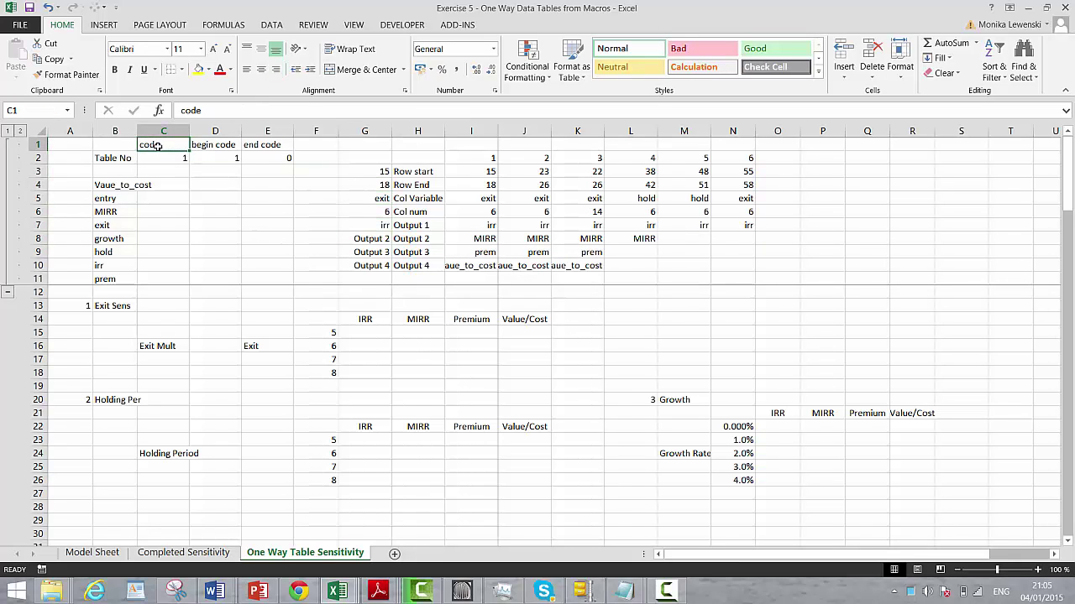
pyautogui.press('Down')
pyautogui.press('Right')
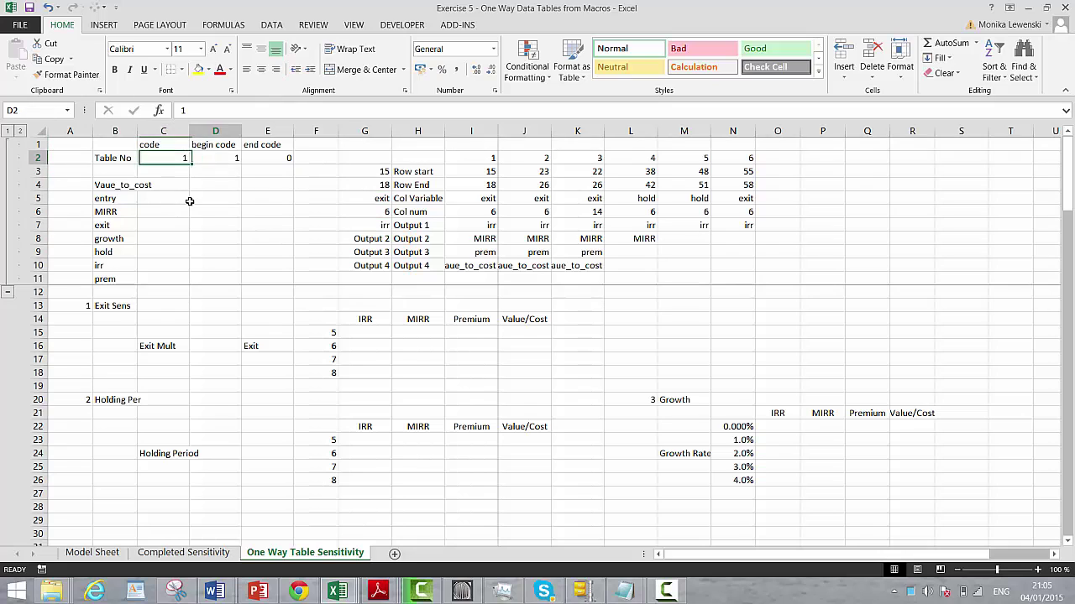
pyautogui.press('Right')
pyautogui.press('Right')
pyautogui.press('Right')
pyautogui.press('Down')
pyautogui.hotkey('shift', 'Right')
pyautogui.hotkey('shift', 'Down')
pyautogui.hotkey('shift', 'Down')
pyautogui.hotkey('shift', 'Down')
pyautogui.hotkey('shift', 'Down')
pyautogui.hotkey('shift', 'Down')
pyautogui.hotkey('shift', 'Down')
pyautogui.hotkey('shift', 'Down')
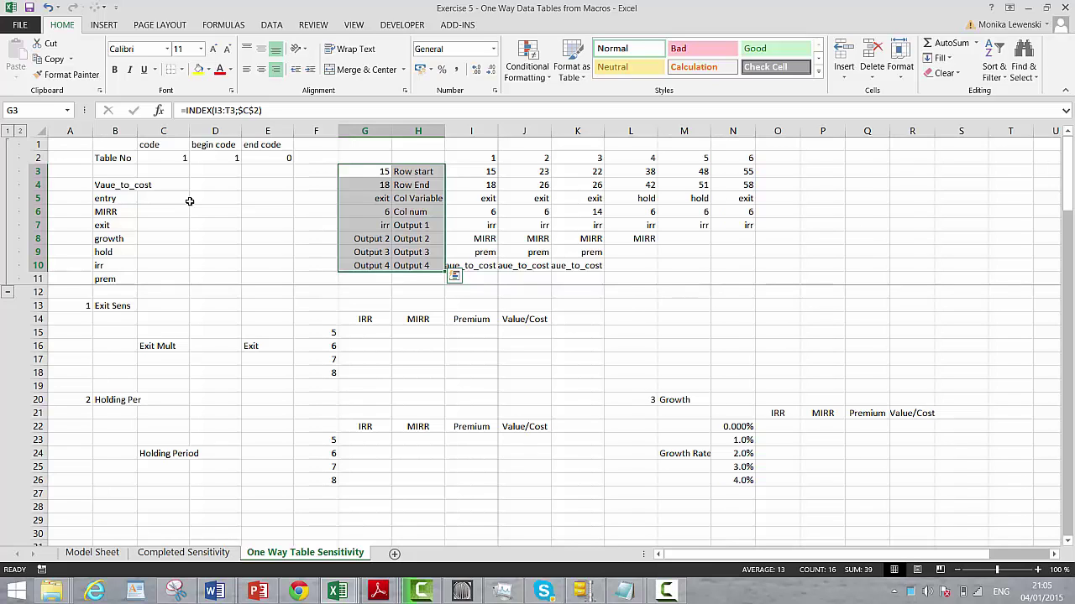
pyautogui.hotkey('ctrl', 'shift', 'F3')
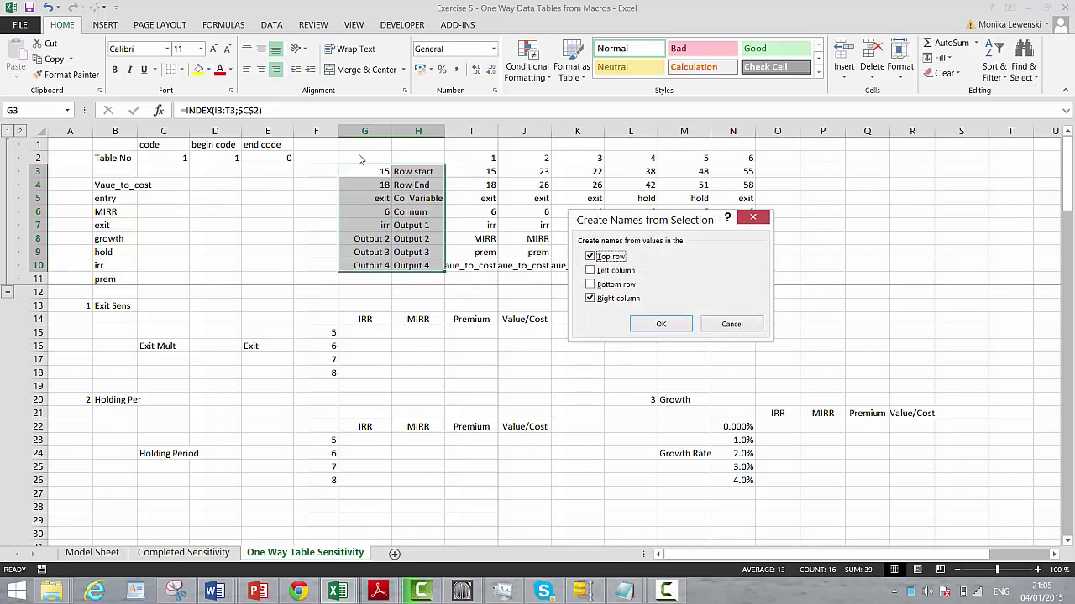
pyautogui.click(590, 256)
pyautogui.click(659, 325)
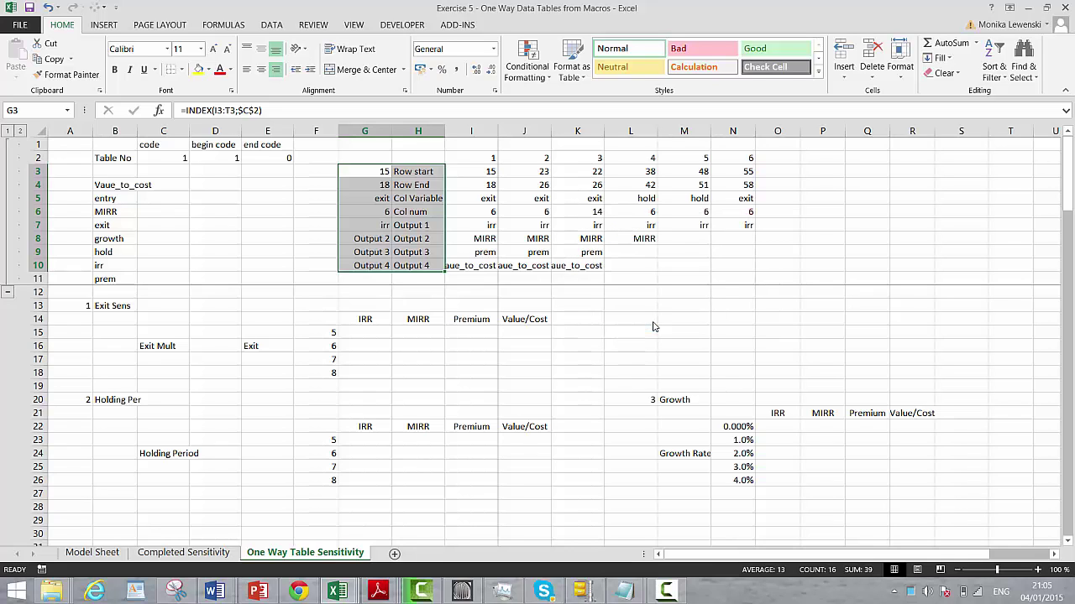
# Step: Delete the broken Col_End and Col_Start names scoped to the One Way Table Sensitivity sheet and close the name list
pyautogui.press('Up')
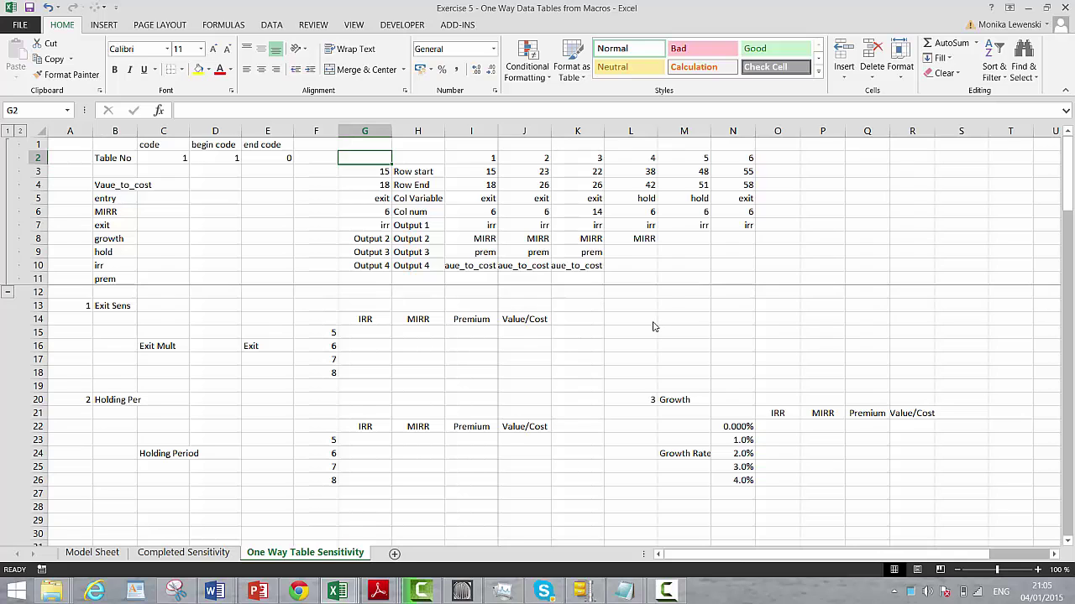
pyautogui.hotkey('ctrl', 'F3')
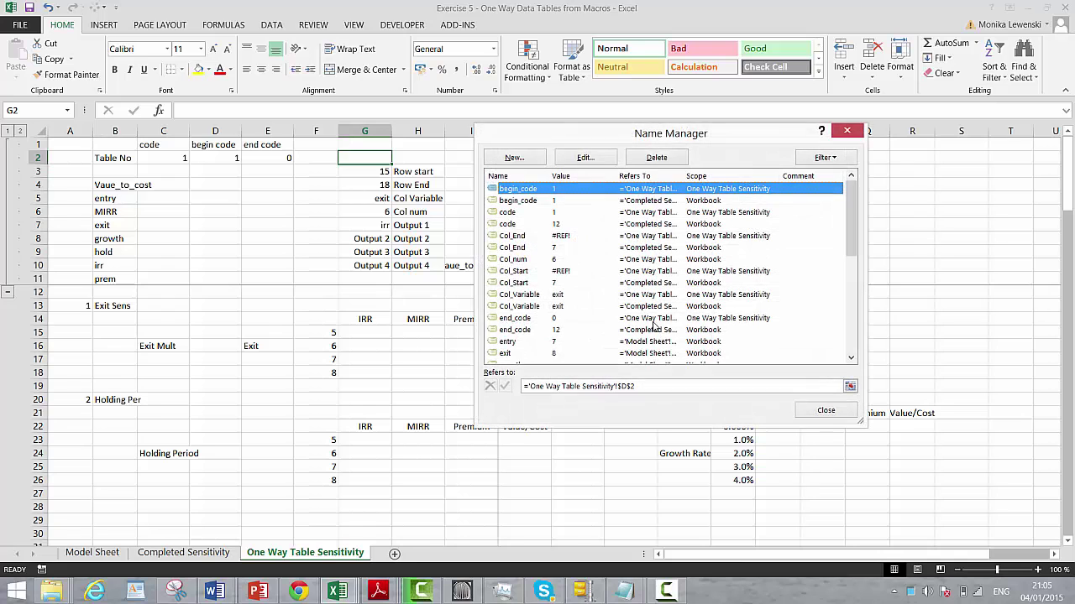
pyautogui.click(563, 237)
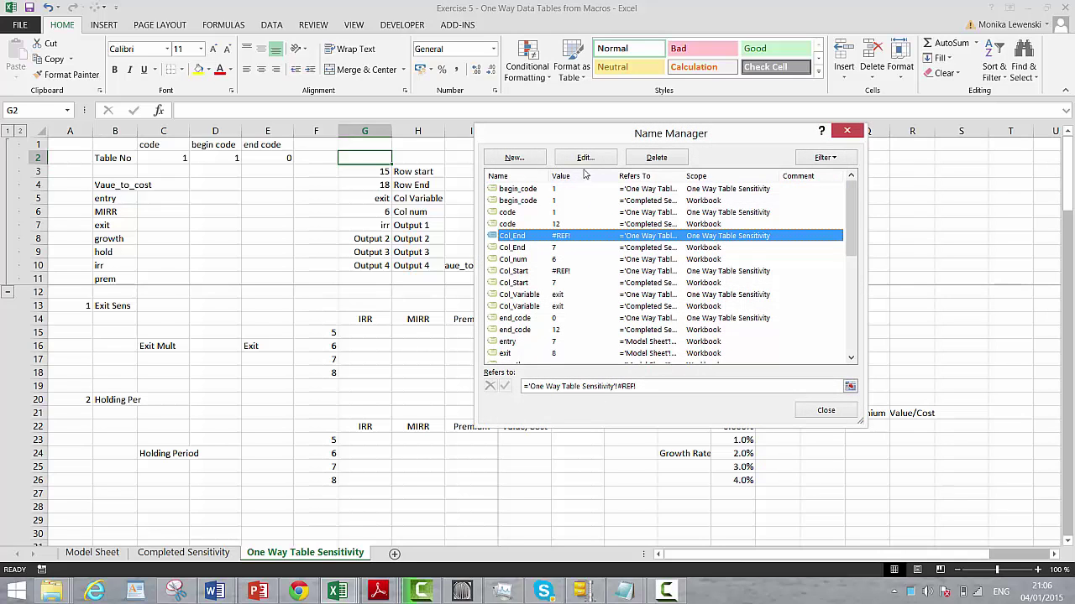
pyautogui.click(662, 160)
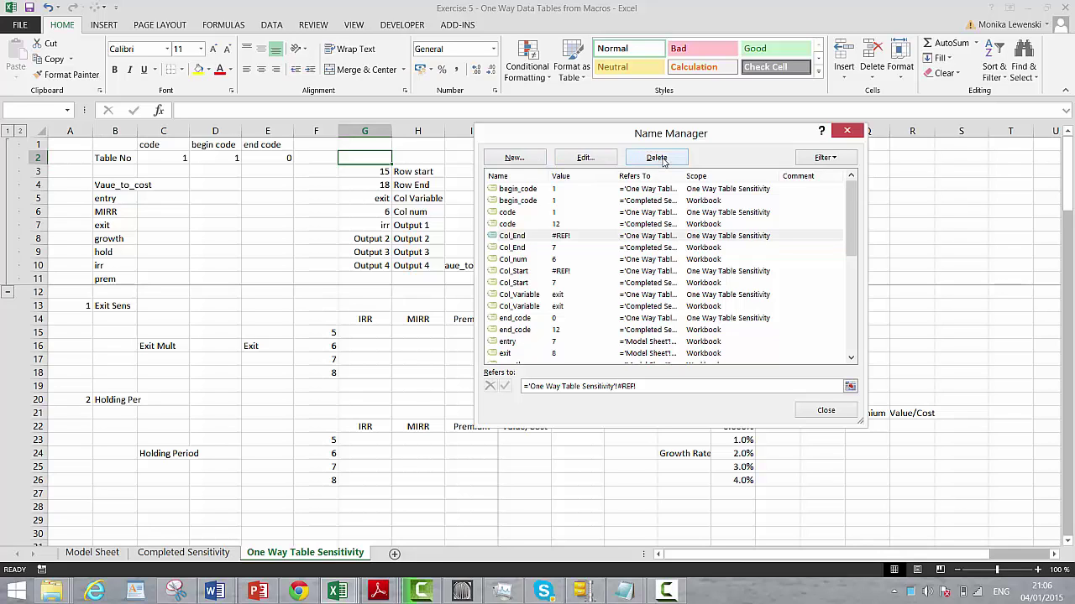
pyautogui.click(513, 324)
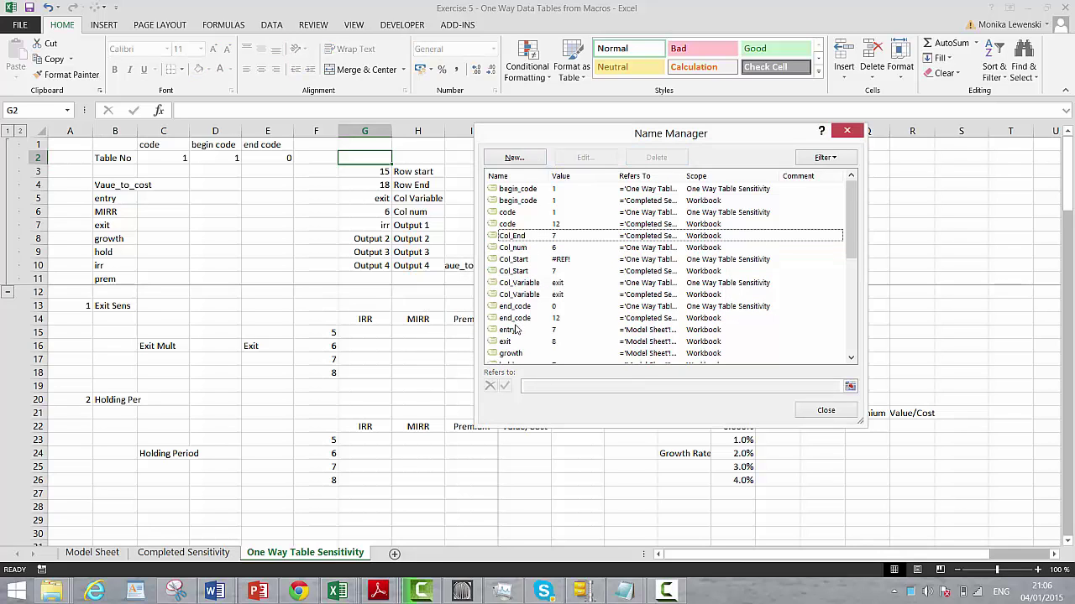
pyautogui.click(512, 262)
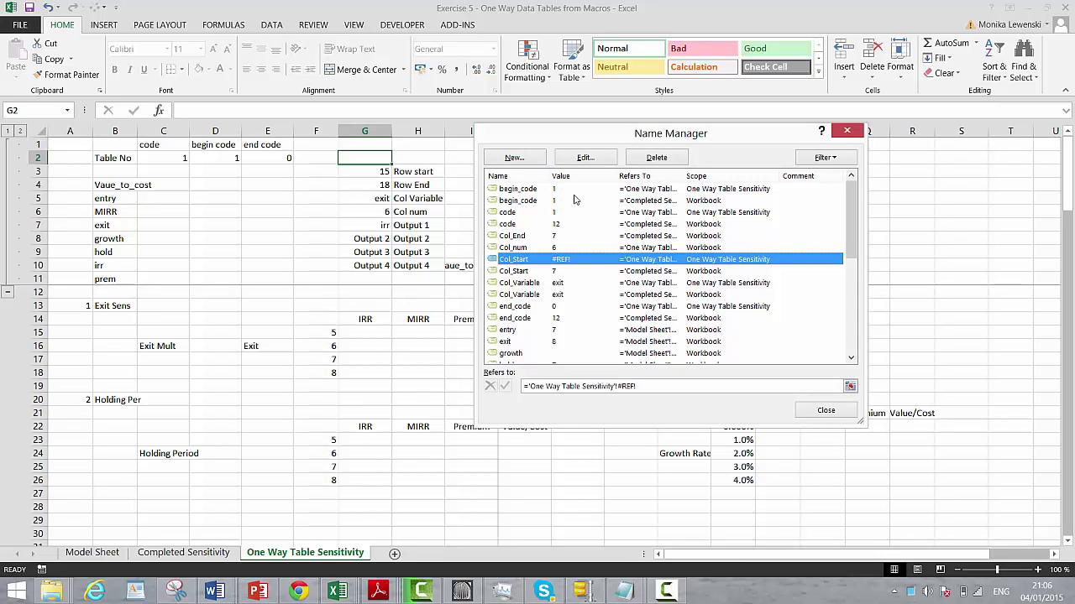
pyautogui.click(644, 160)
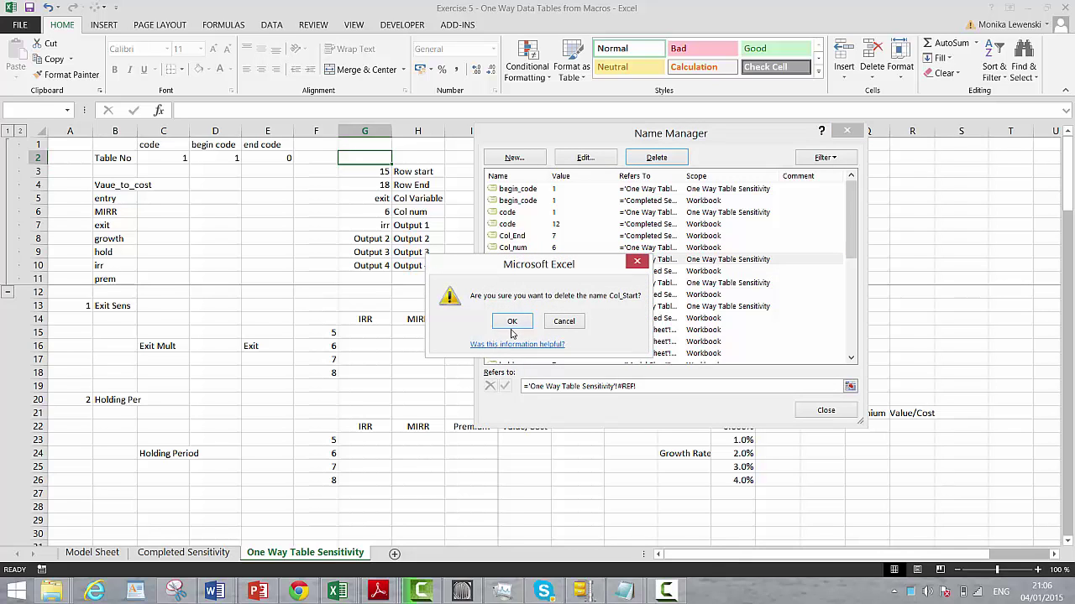
pyautogui.click(512, 324)
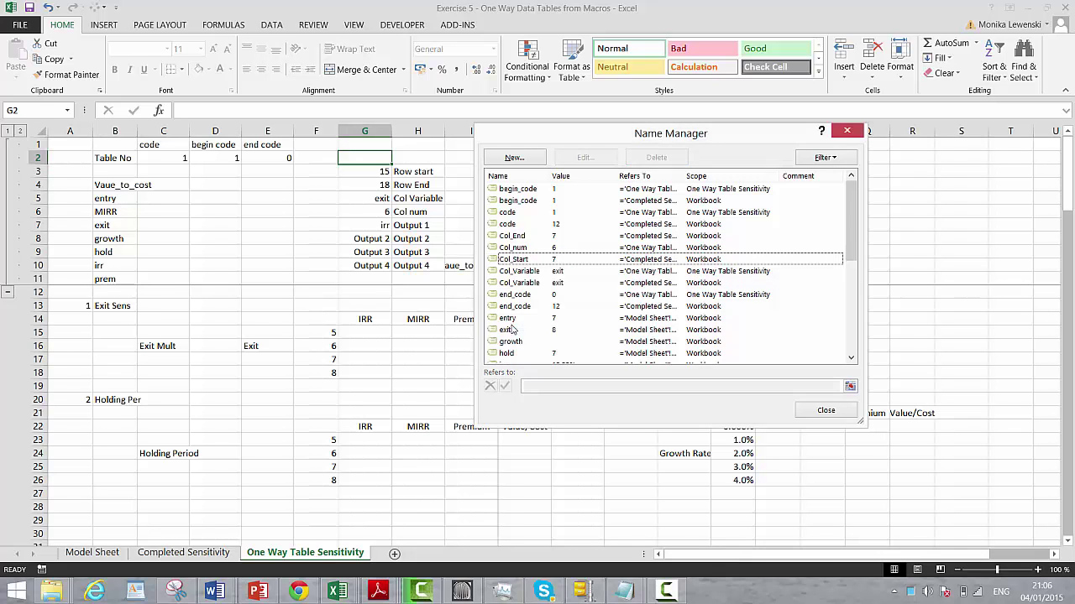
pyautogui.click(830, 415)
# Step: Examine the first row of the Exit Sens table, from its output columns back to the exit multiples in column F
pyautogui.click(542, 329)
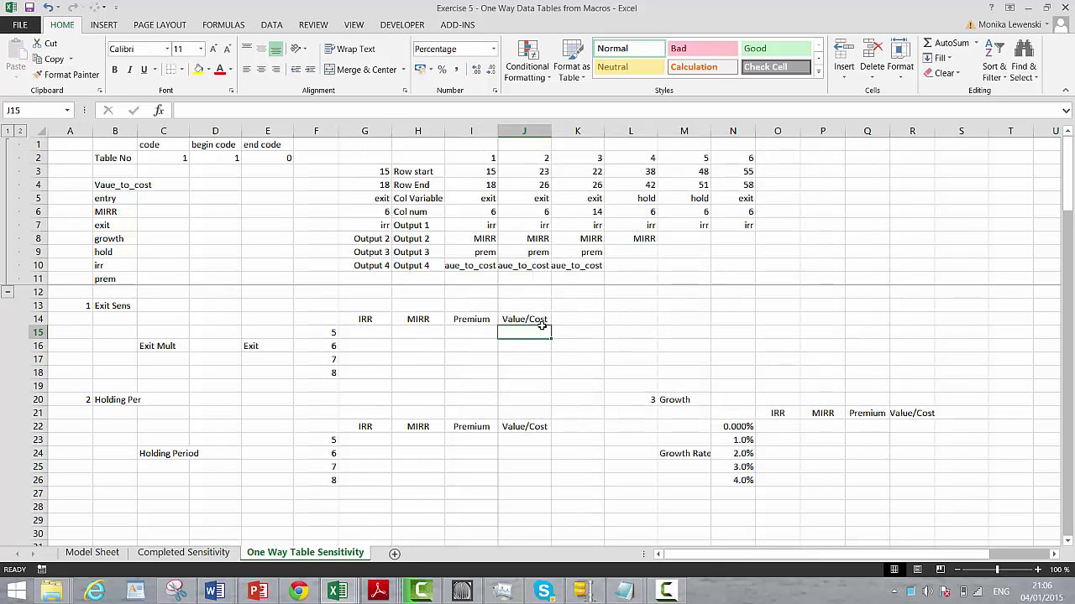
pyautogui.press('Left')
pyautogui.press('Left')
pyautogui.press('Left')
pyautogui.press('Left')
pyautogui.press('Left')
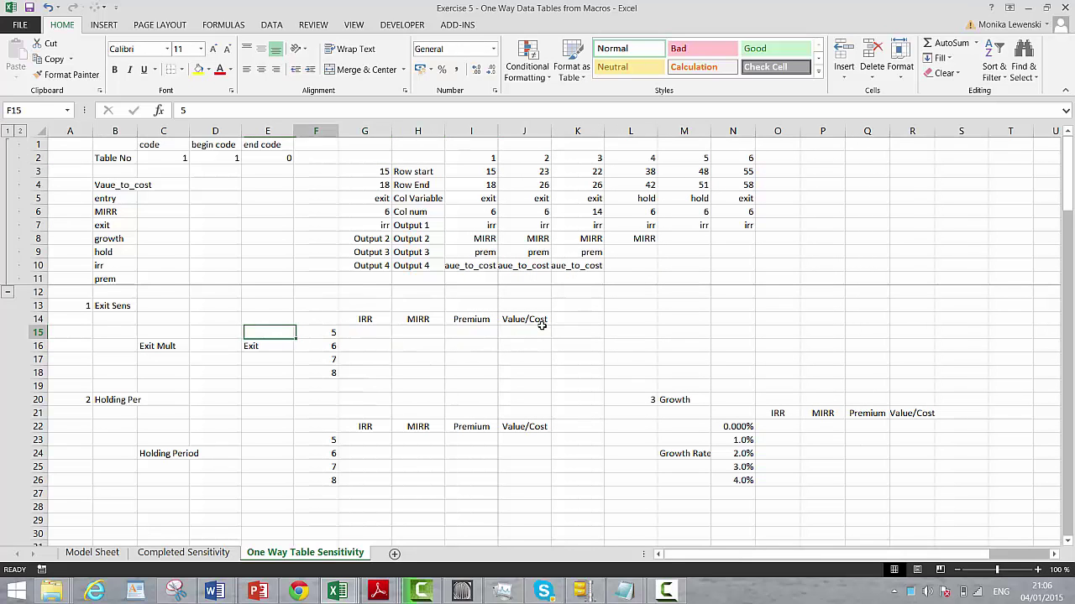
pyautogui.press('Right')
pyautogui.press('Right')
pyautogui.press('Left')
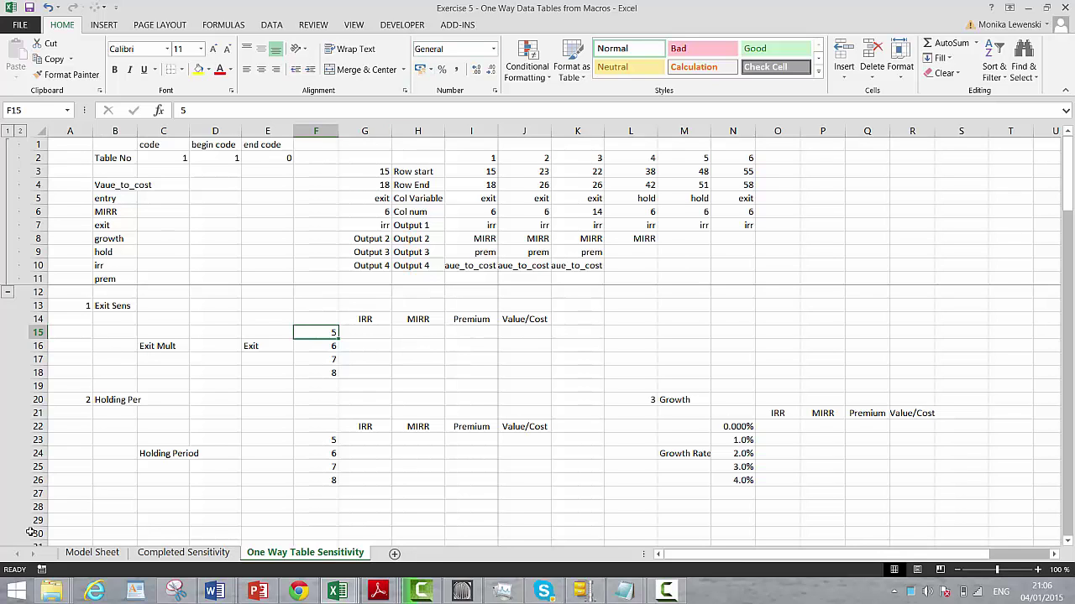
# Step: Record an empty macro named oneway in this workbook and stop the recording
pyautogui.click(41, 570)
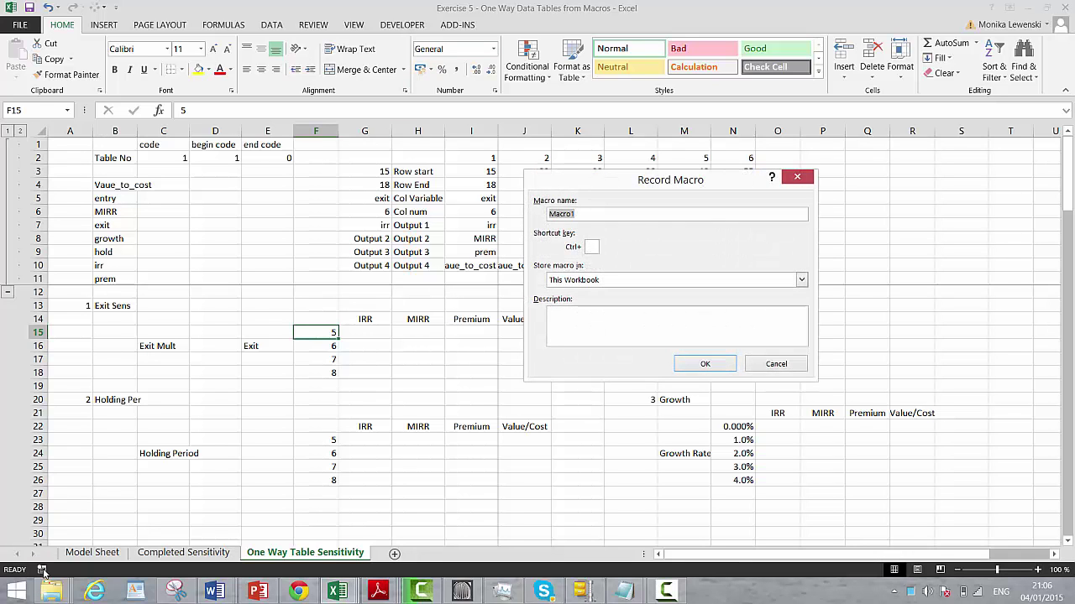
pyautogui.write('oneway')
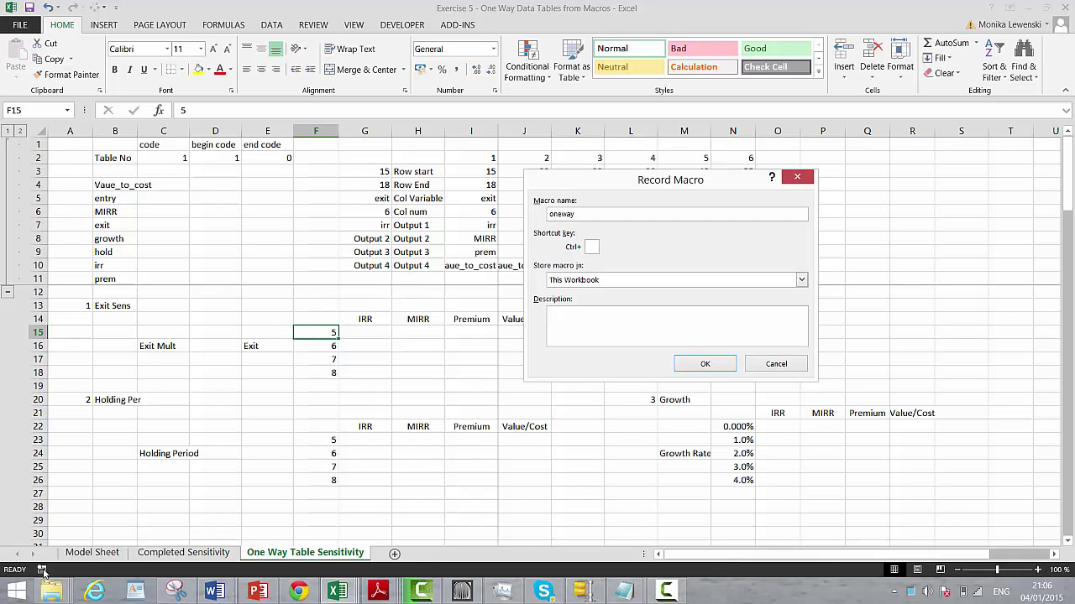
pyautogui.press('Return')
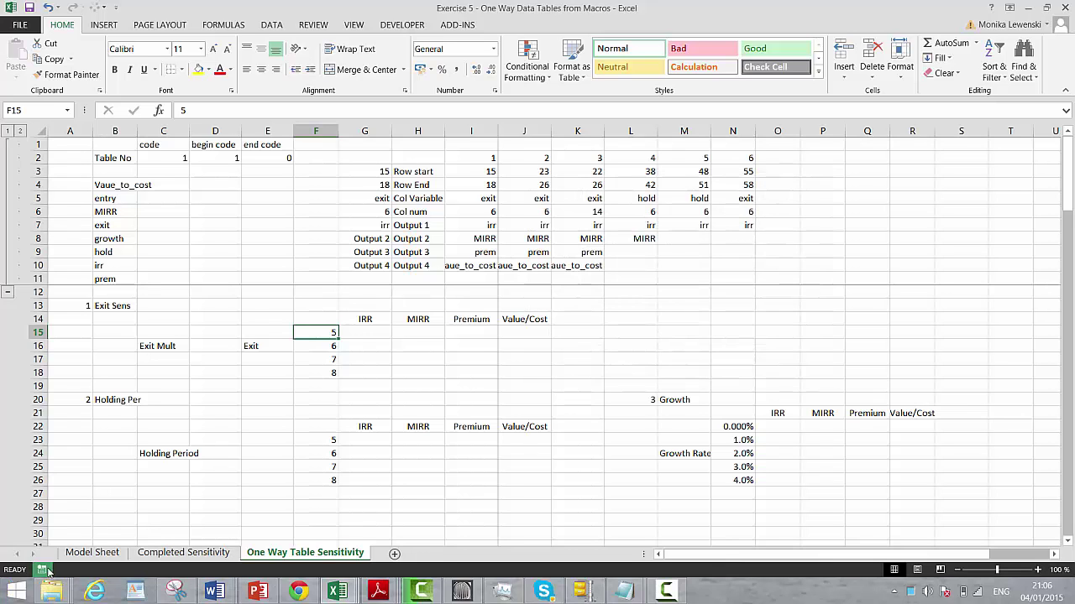
# Step: Open the code of the oneway macro for editing
pyautogui.click(403, 25)
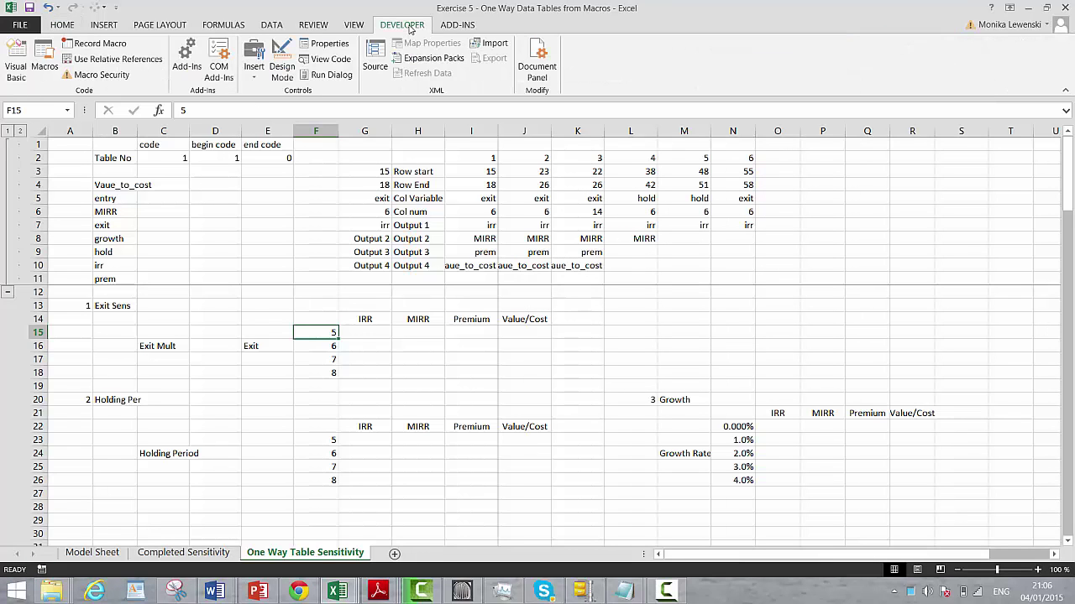
pyautogui.click(42, 57)
pyautogui.click(677, 240)
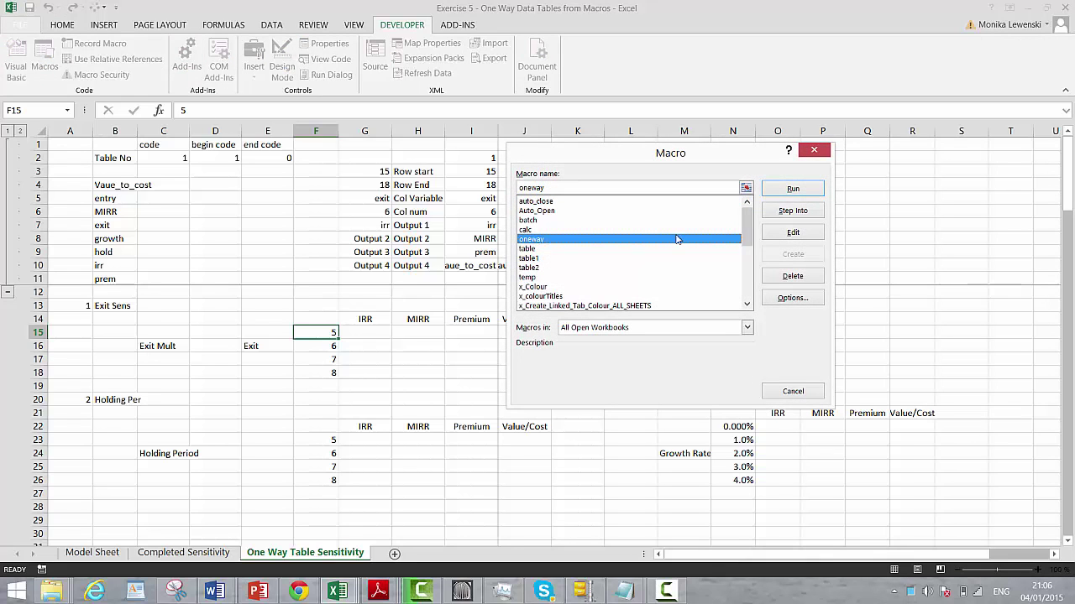
pyautogui.press('Return')
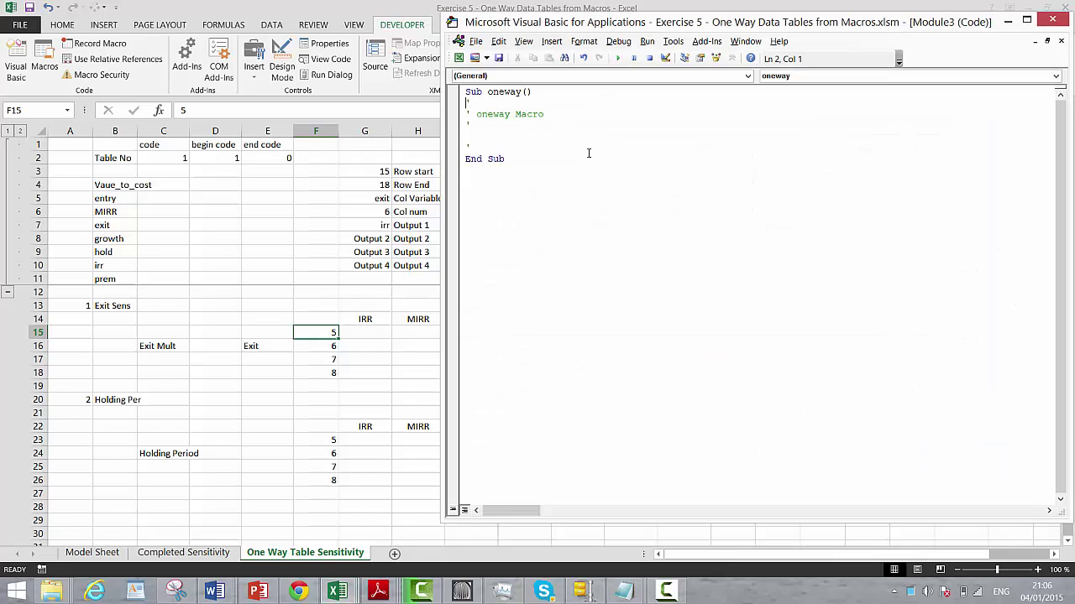
# Step: Write the loop header For row = Range("row_start") To Range("row_end") below the comment lines of the oneway macro
pyautogui.press('Return')
pyautogui.press('Return')
pyautogui.press('Up')
pyautogui.press('Return')
pyautogui.press('Up')
pyautogui.write('for row ')
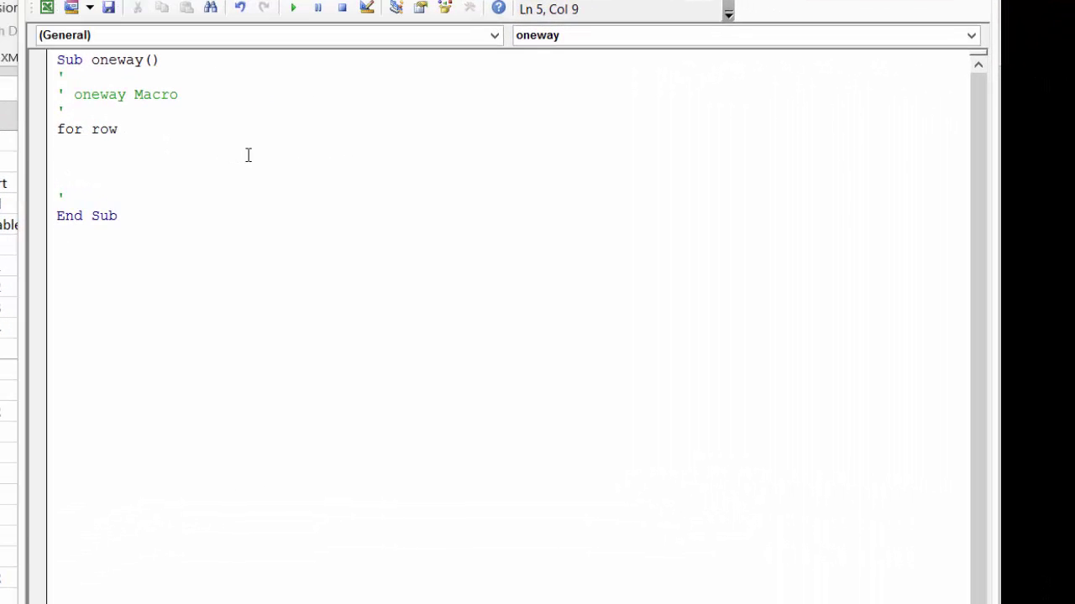
pyautogui.write('= range(')
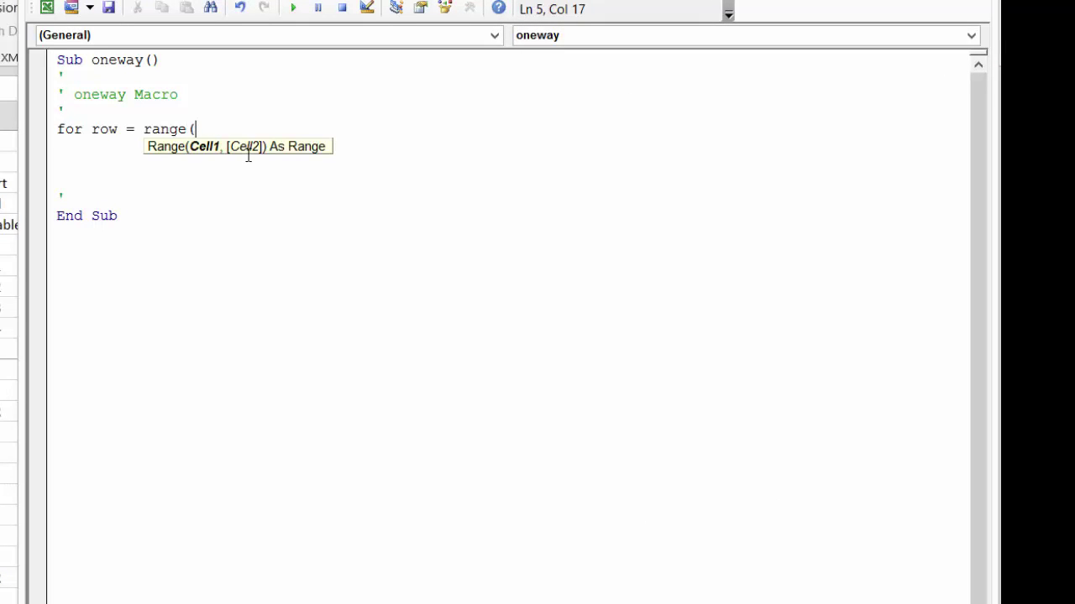
pyautogui.write('"row ')
pyautogui.write('start") to ')
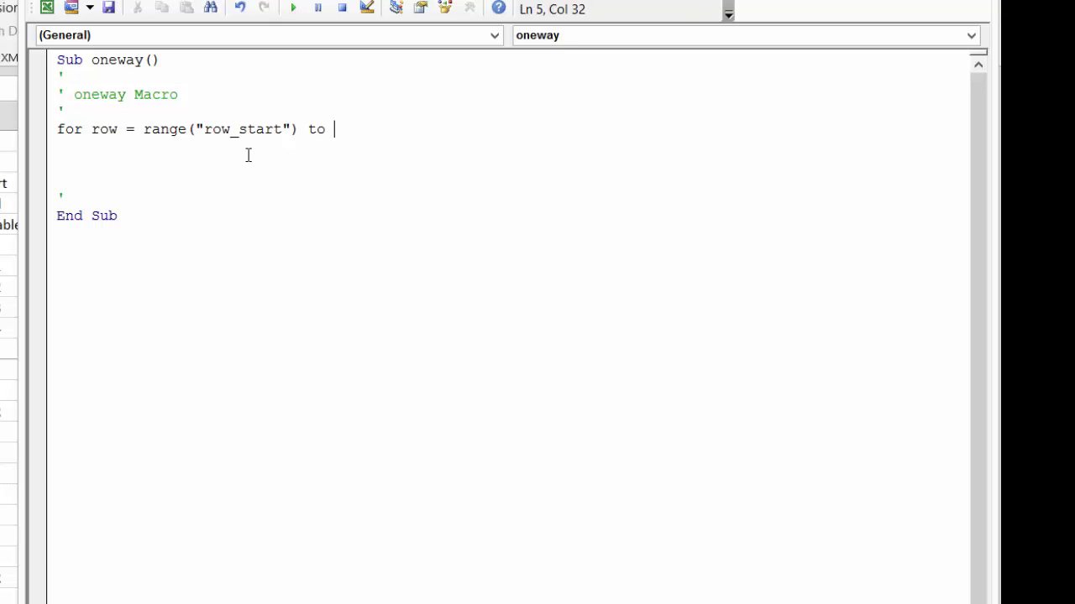
pyautogui.write('row')
pyautogui.press('BackSpace')
pyautogui.press('BackSpace')
pyautogui.write('ange ("')
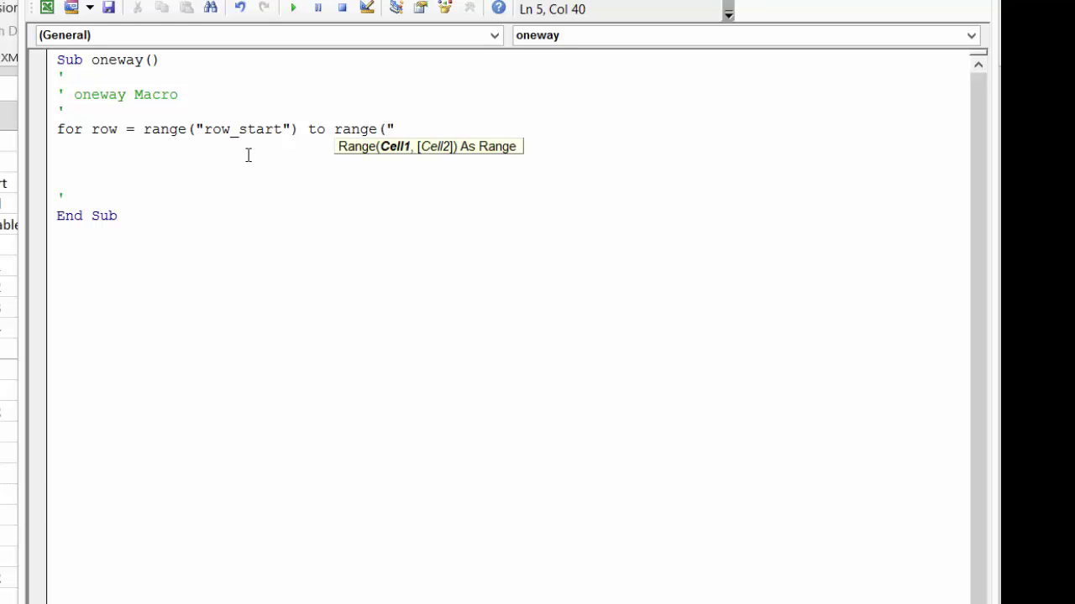
pyautogui.write('row_end")')
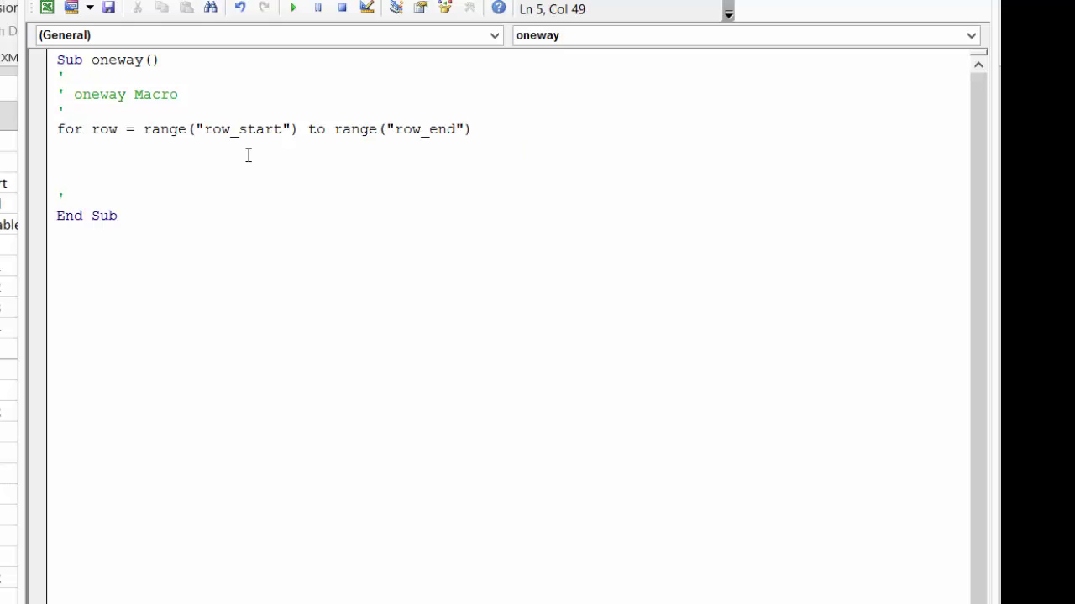
pyautogui.press('Return')
# Step: Close the row loop with Next row, leaving blank lines for the loop body
pyautogui.press('Down')
pyautogui.press('Down')
pyautogui.press('Down')
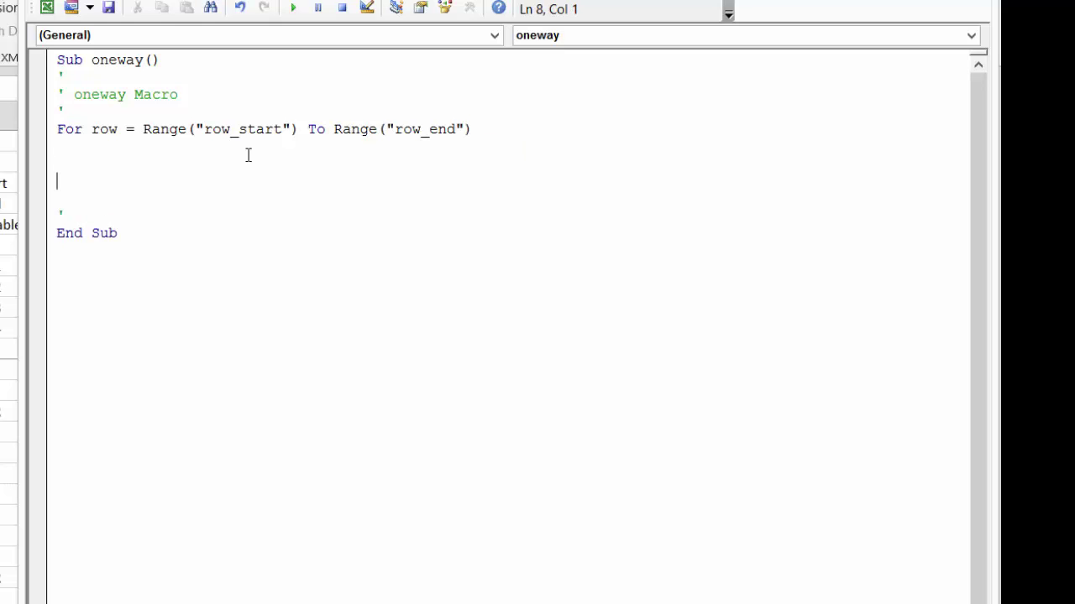
pyautogui.write('next row')
# Step: Inside the loop, write the assignment range(range("col_variable") = cells(row,range("col_num) with blank lines beneath it
pyautogui.press('Up')
pyautogui.press('Up')
pyautogui.press('Up')
pyautogui.press('Return')
pyautogui.press('Up')
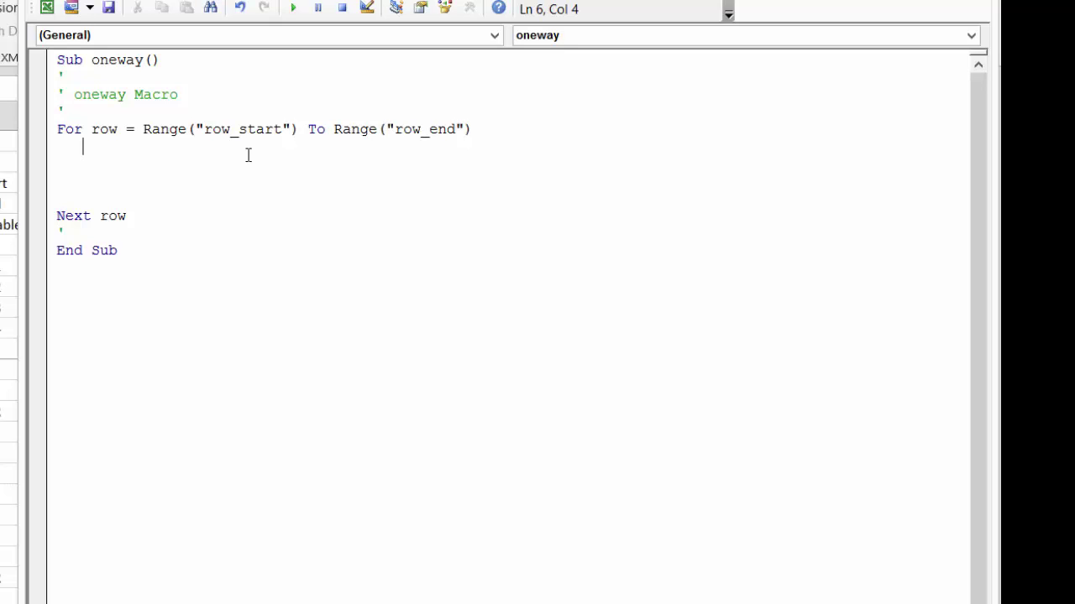
pyautogui.write('range(')
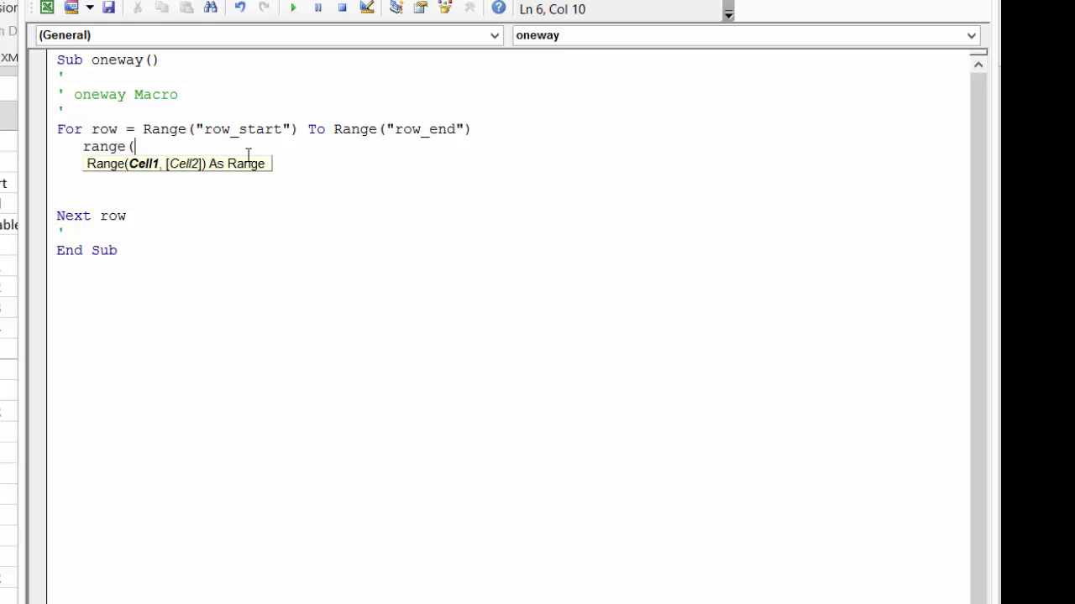
pyautogui.write('range("')
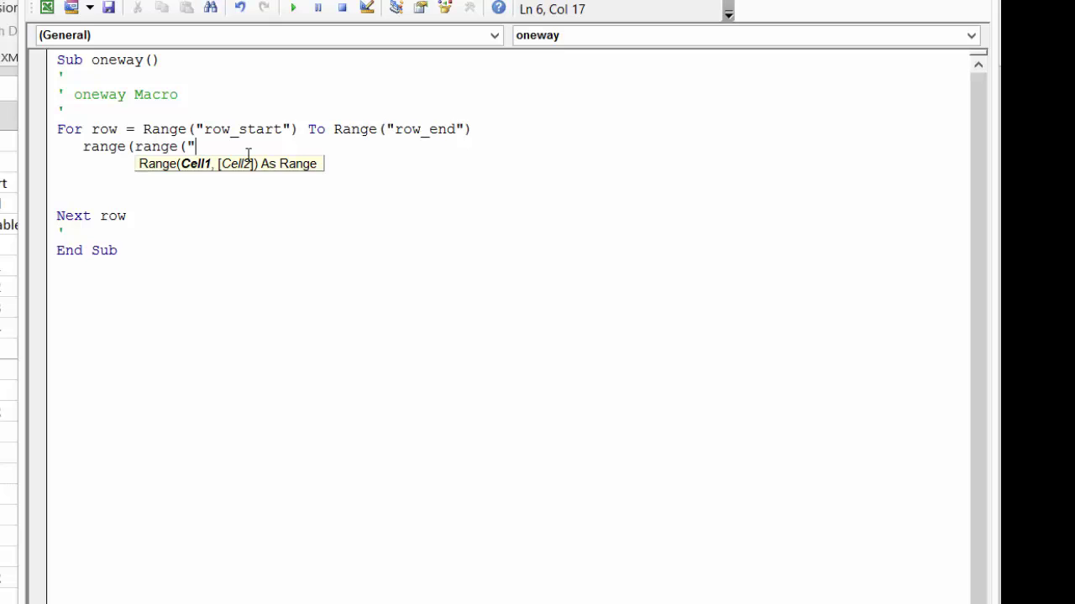
pyautogui.write('col_variable") =')
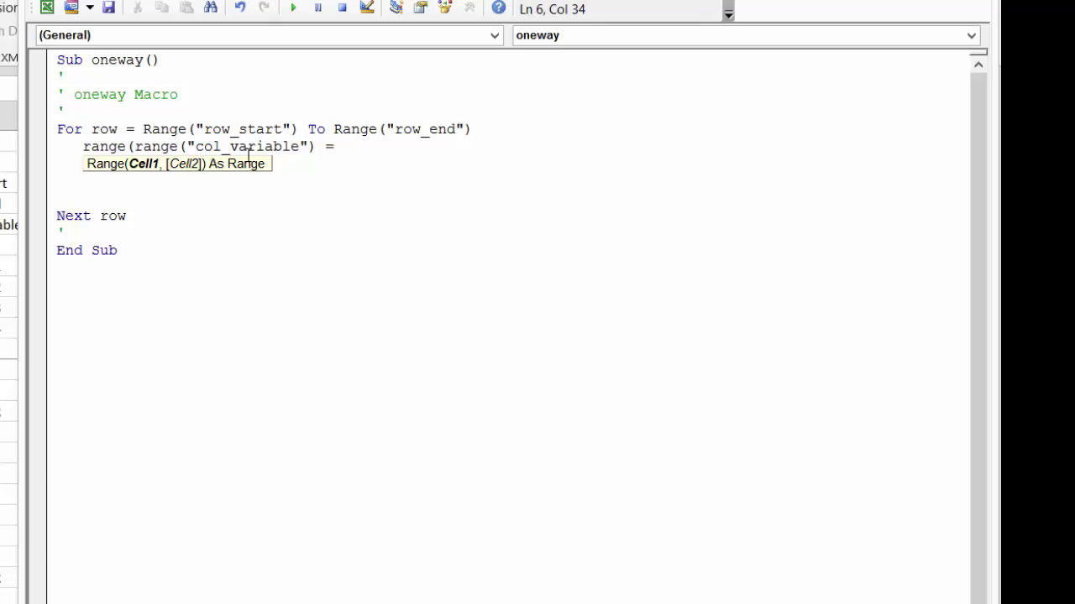
pyautogui.write(' cells(')
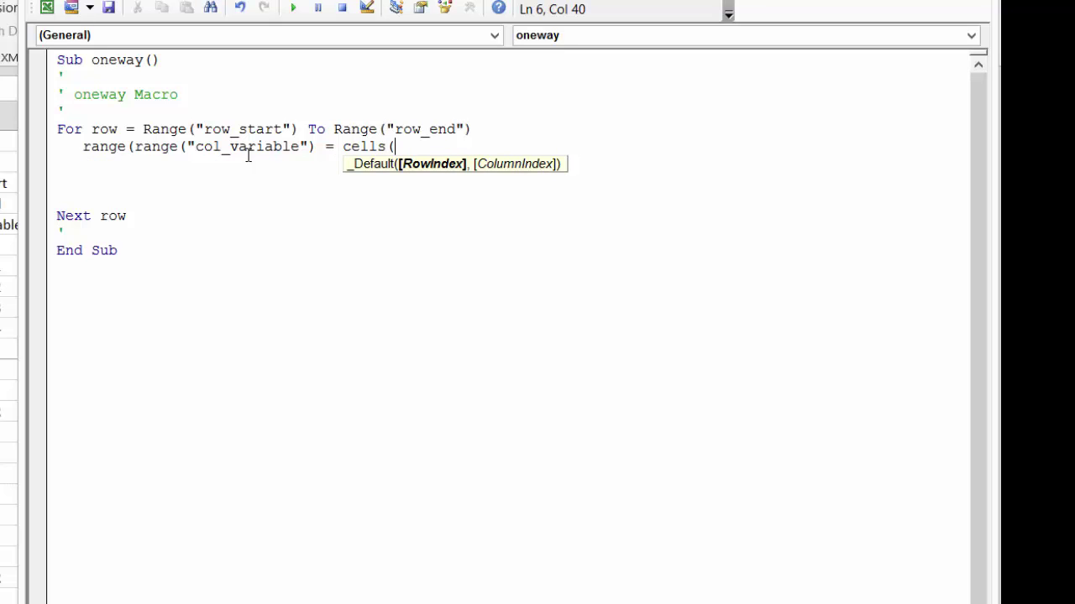
pyautogui.write('row,')
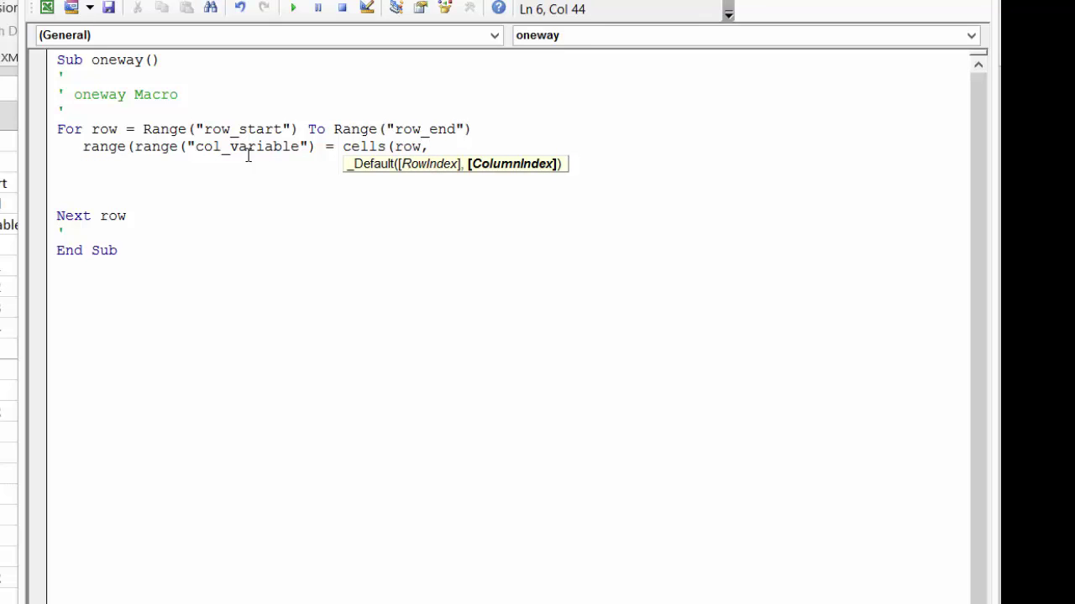
pyautogui.write('range("co')
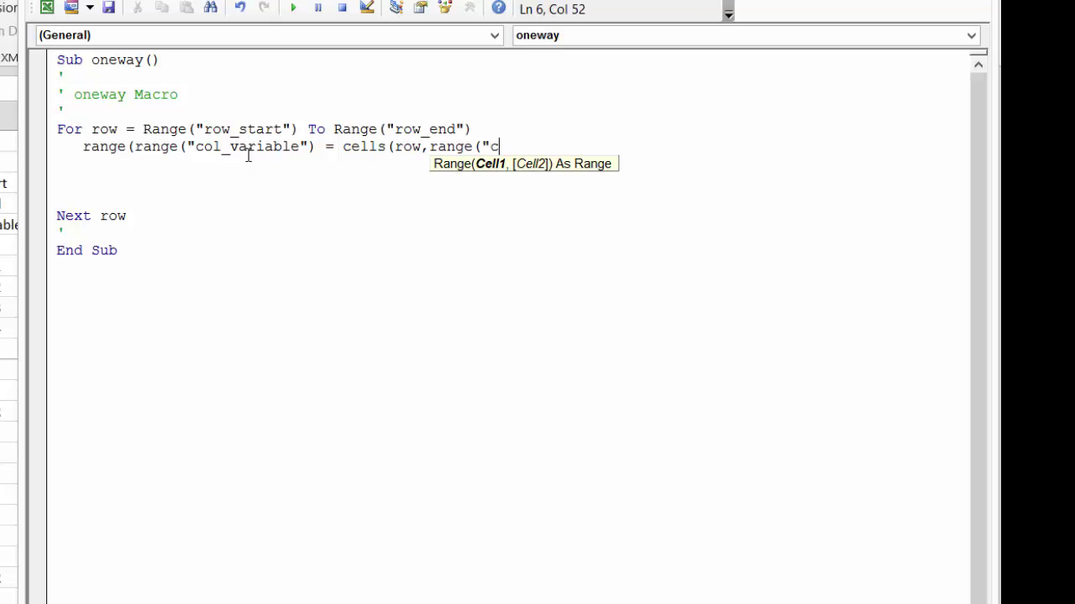
pyautogui.write('l_num)')
pyautogui.press('Return')
pyautogui.press('Return')
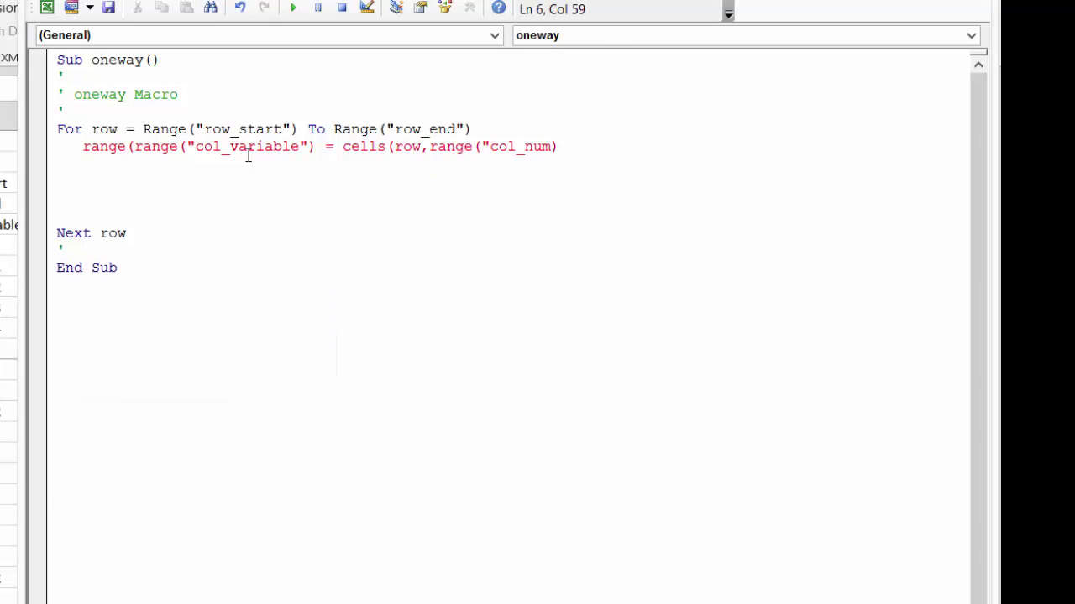
# Step: Add the missing closing parenthesis after "col_variable") in the loop's assignment line
pyautogui.click(314, 147)
pyautogui.write(')')
pyautogui.press('Down')
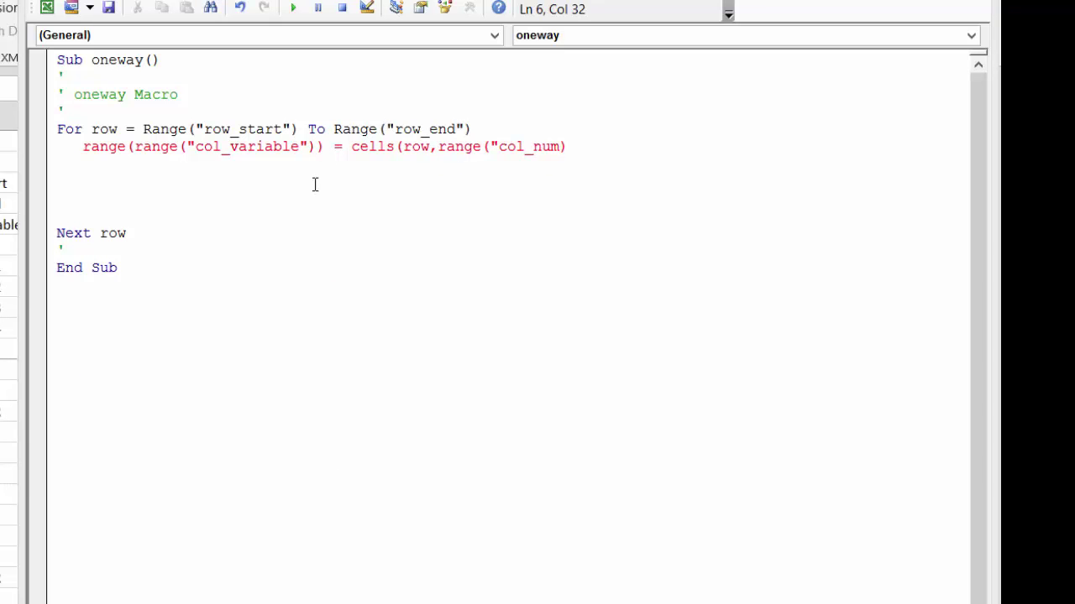
pyautogui.press('Return')
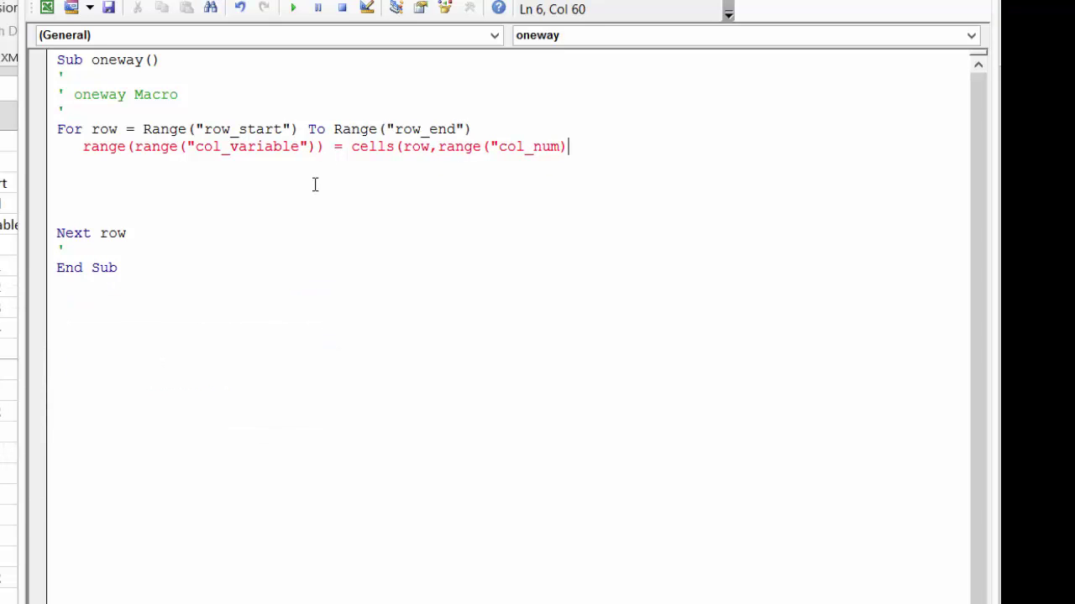
# Step: Complete the loop's assignment as Range(Range("col_variable")) = Cells(row, Range("col_num")), adding the missing closing quote, and leave blank lines beneath it
pyautogui.write(')')
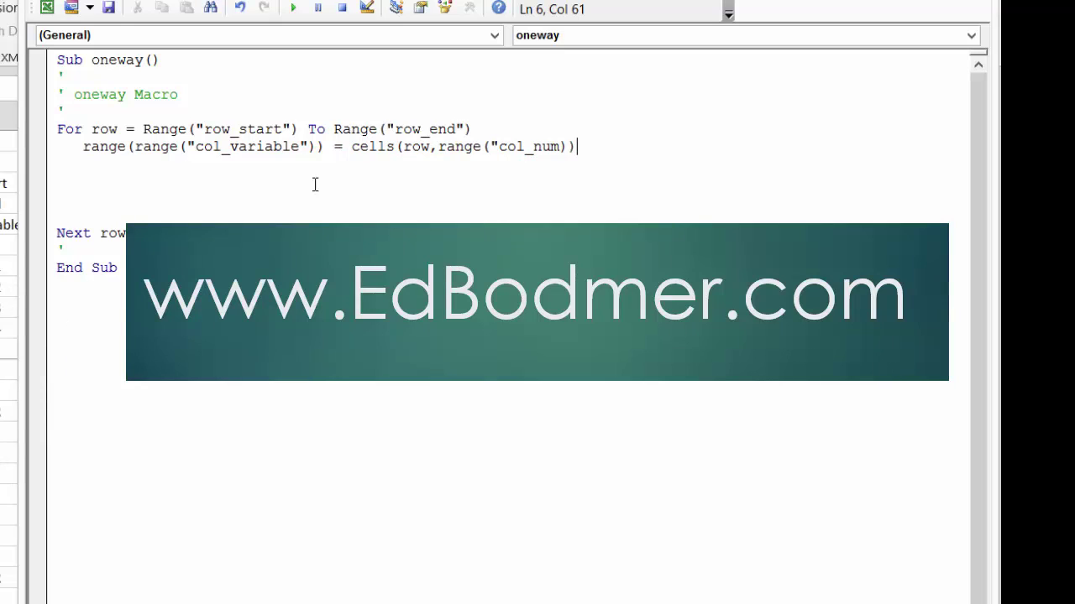
pyautogui.press('Return')
pyautogui.press('Return')
pyautogui.press('Left')
pyautogui.press('Left')
pyautogui.press('Left')
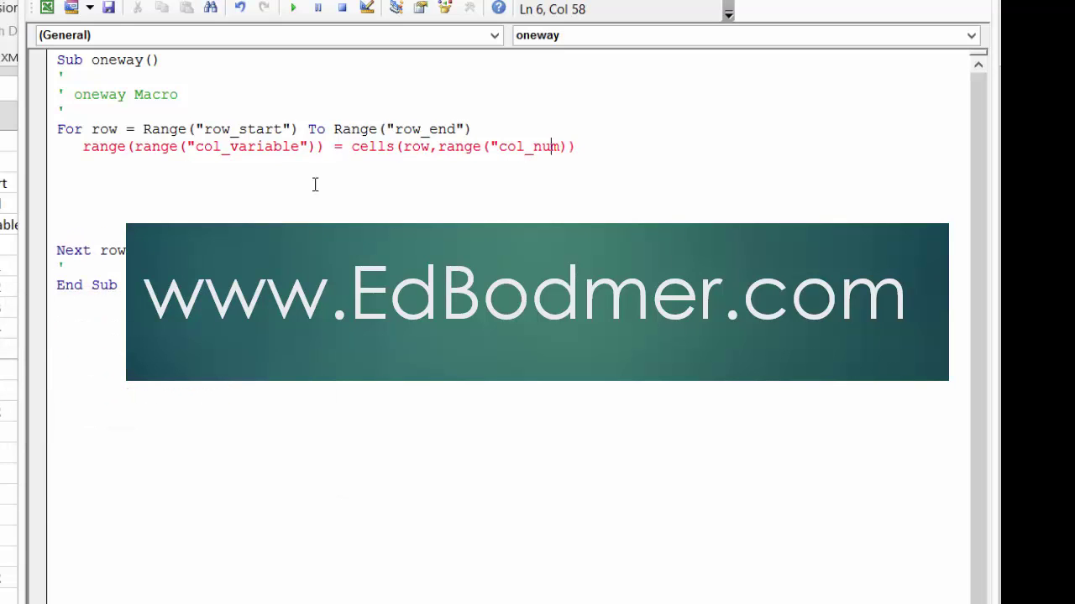
pyautogui.press('Left')
pyautogui.press('Left')
pyautogui.press('Left')
pyautogui.press('Left')
pyautogui.press('Left')
pyautogui.press('Left')
pyautogui.press('Left')
pyautogui.press('Right')
pyautogui.press('Right')
pyautogui.press('Right')
pyautogui.press('Right')
pyautogui.press('Right')
pyautogui.press('Right')
pyautogui.press('Right')
pyautogui.press('Right')
pyautogui.press('Right')
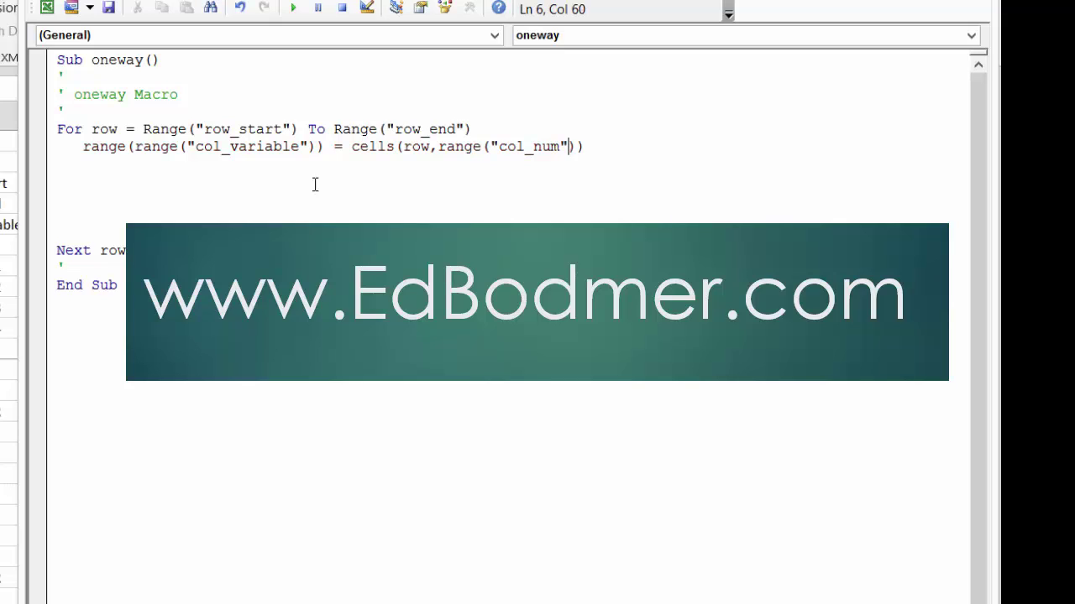
pyautogui.press('Down')
pyautogui.press('Down')
pyautogui.press('Up')
pyautogui.press('Up')
pyautogui.press('Up')
pyautogui.press('Up')
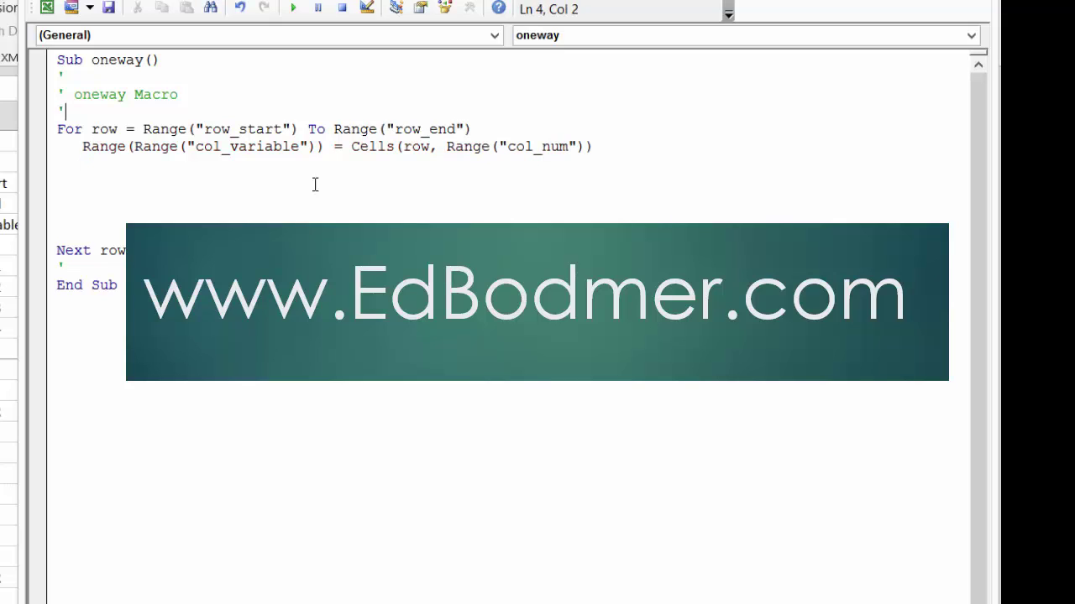
pyautogui.press('Down')
pyautogui.press('Down')
pyautogui.press('Down')
pyautogui.press('Return')
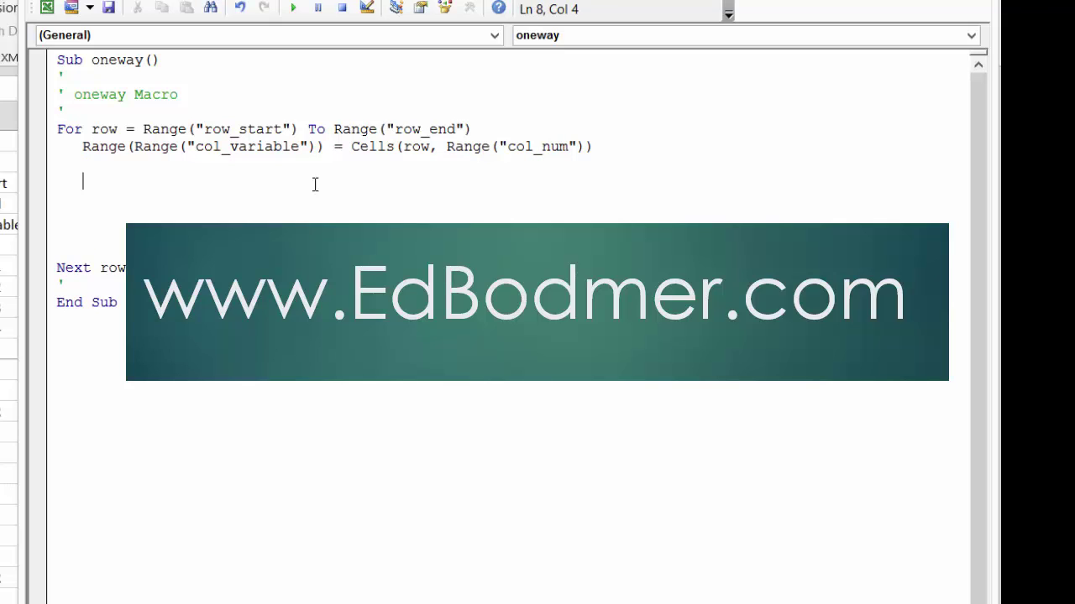
pyautogui.write('for')
pyautogui.press('BackSpace')
pyautogui.press('BackSpace')
pyautogui.press('BackSpace')
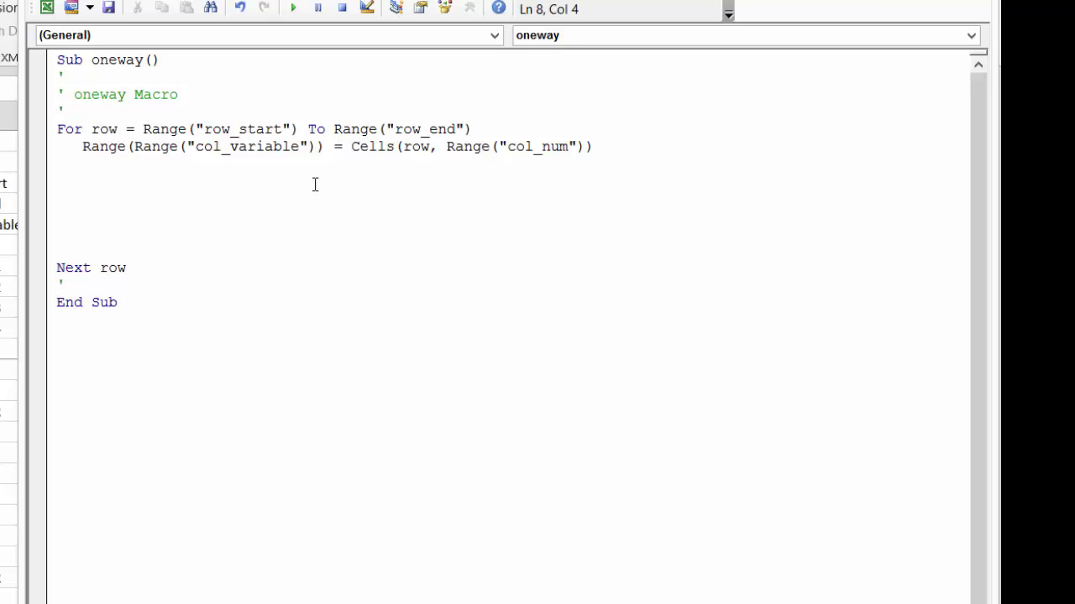
# Step: Write a statement inside the loop that assigns Range(Range("output1")) to Cells(row, Range("col_number") + 1)
pyautogui.write('cells(')
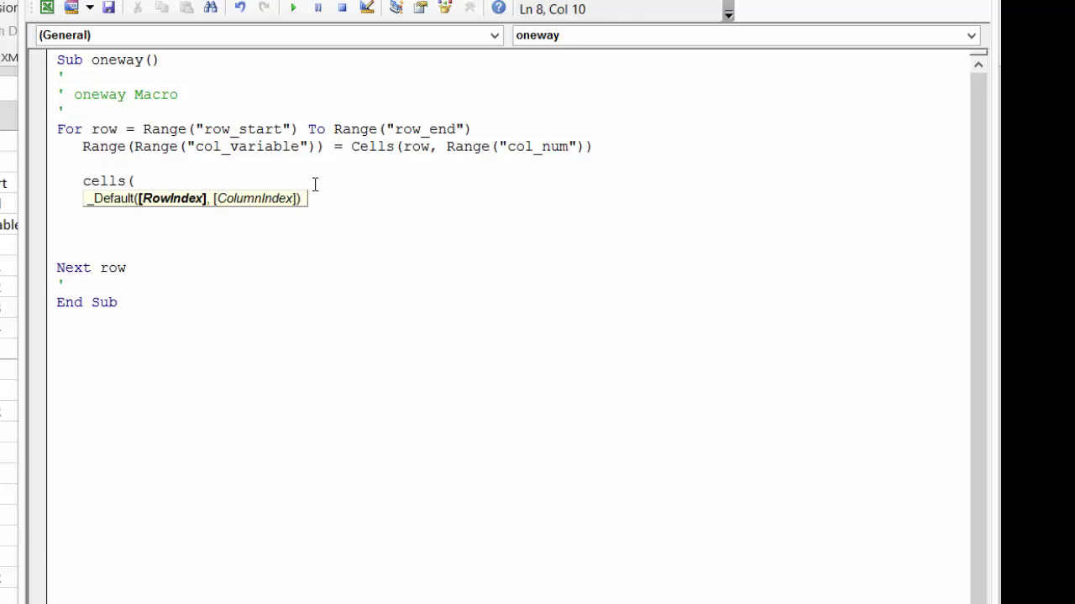
pyautogui.write('row,')
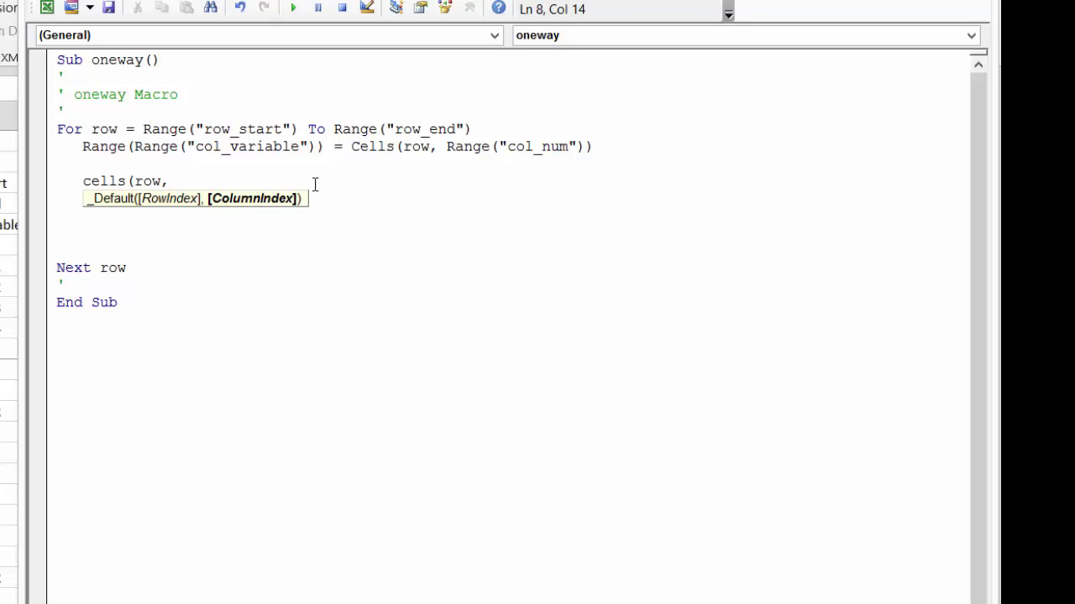
pyautogui.write('range("c')
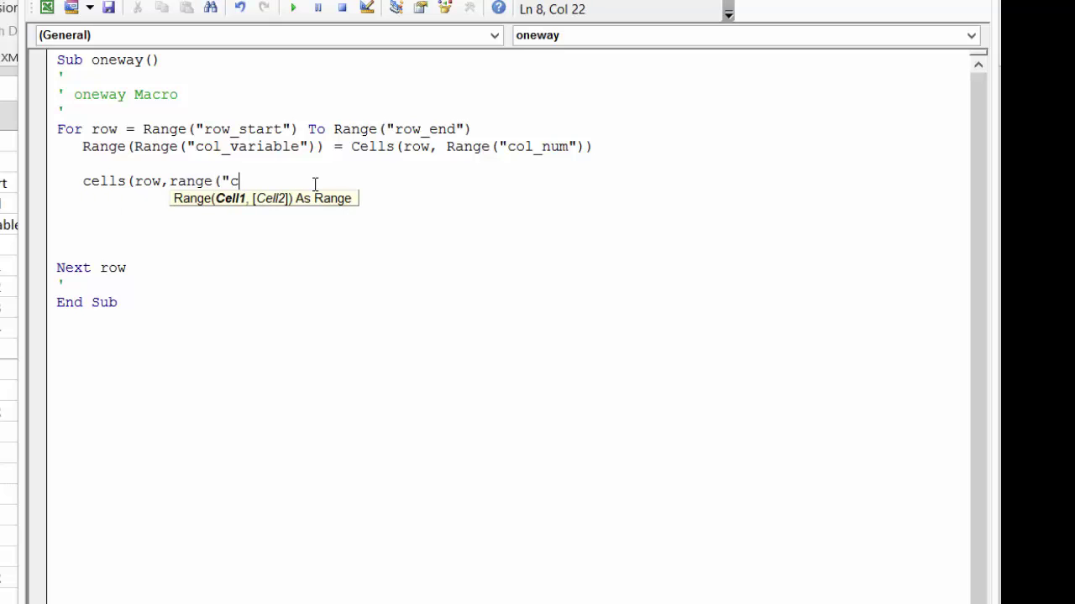
pyautogui.write('ol_number")')
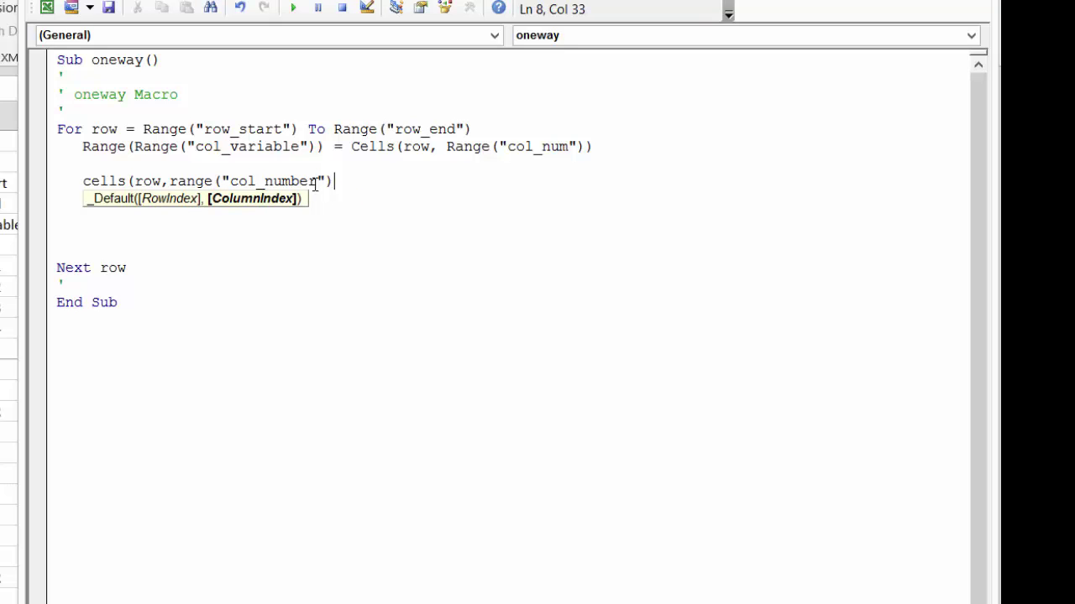
pyautogui.write('+1)')
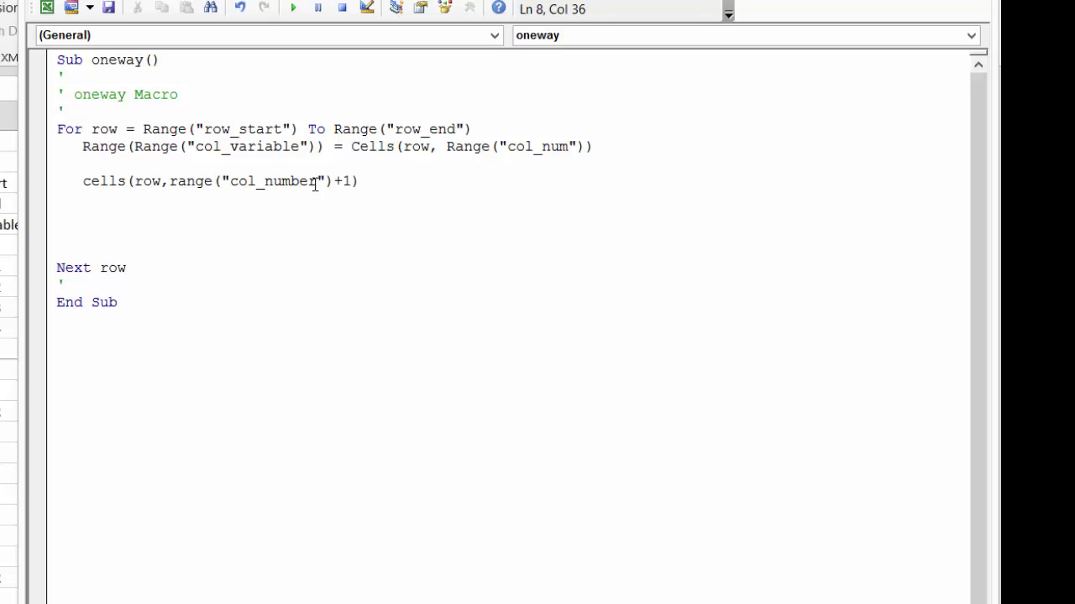
pyautogui.write(') = range(range')
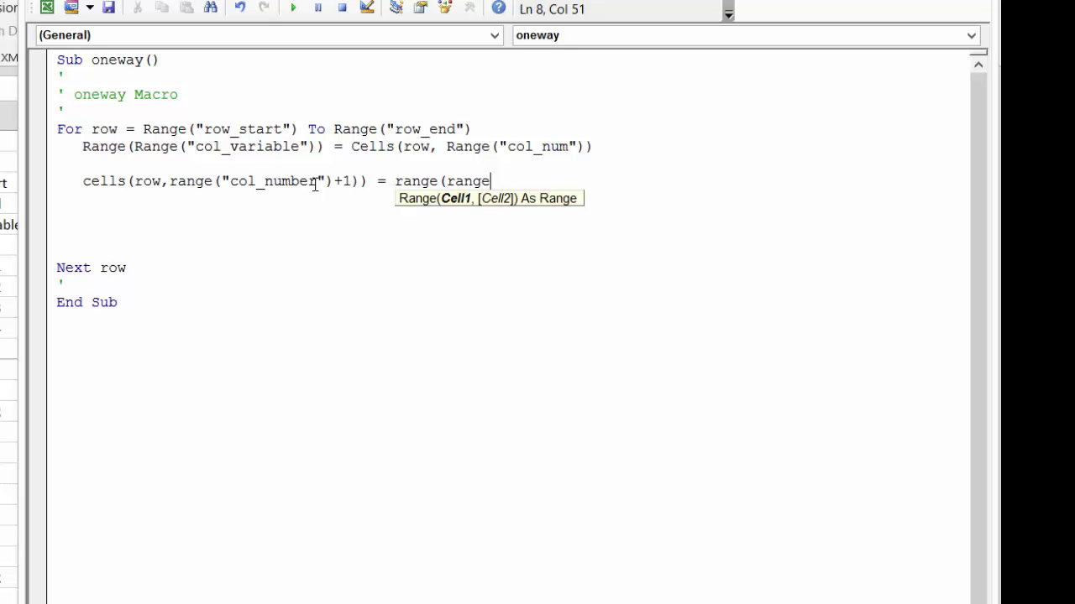
pyautogui.write('("')
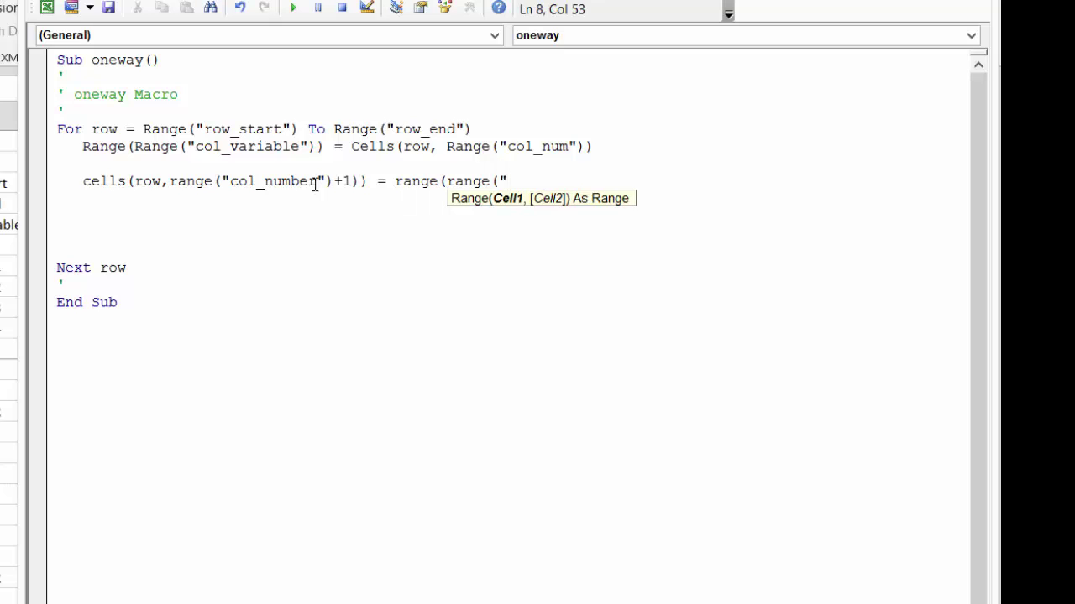
pyautogui.write('output1"))')
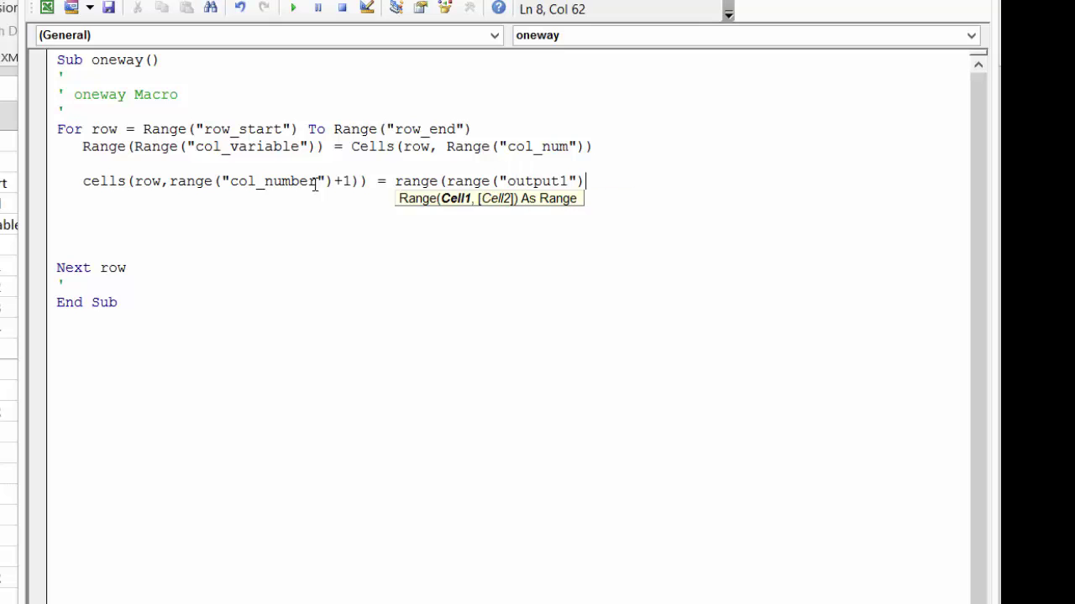
pyautogui.press('Return')
pyautogui.press('Return')
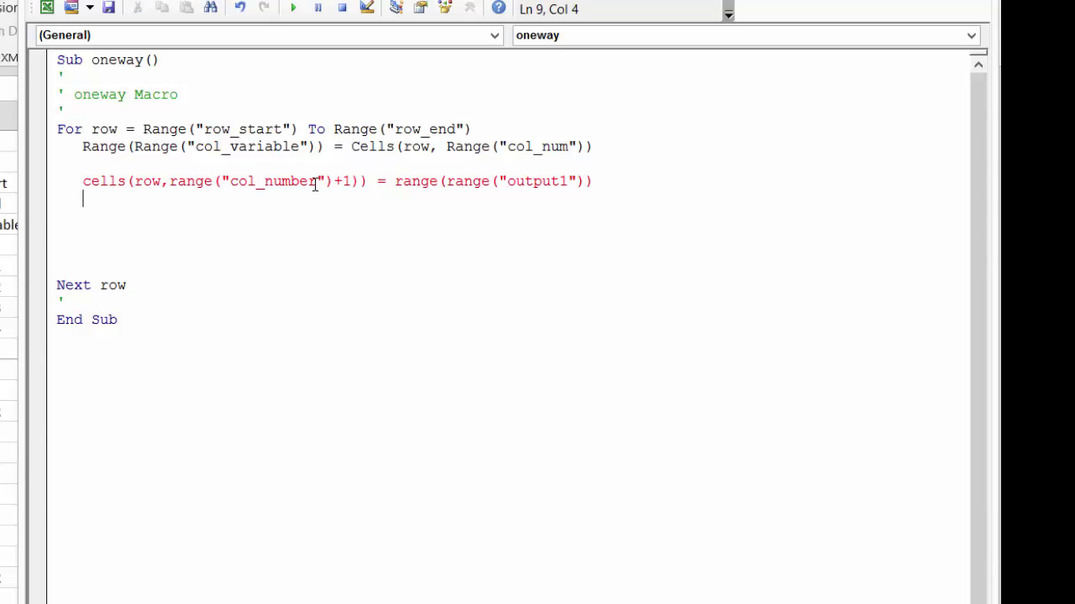
# Step: Remove the extra closing parenthesis after +1 in the output1 statement and keep the whole statement on one line
pyautogui.press('Down')
pyautogui.click(363, 181)
pyautogui.press('BackSpace')
pyautogui.press('Return')
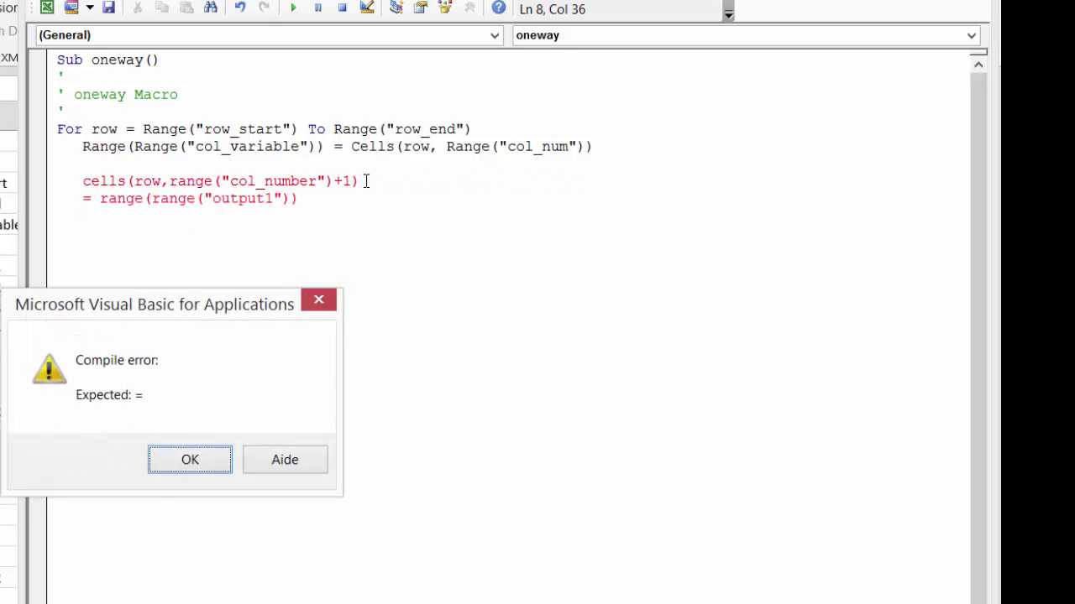
pyautogui.press('Return')
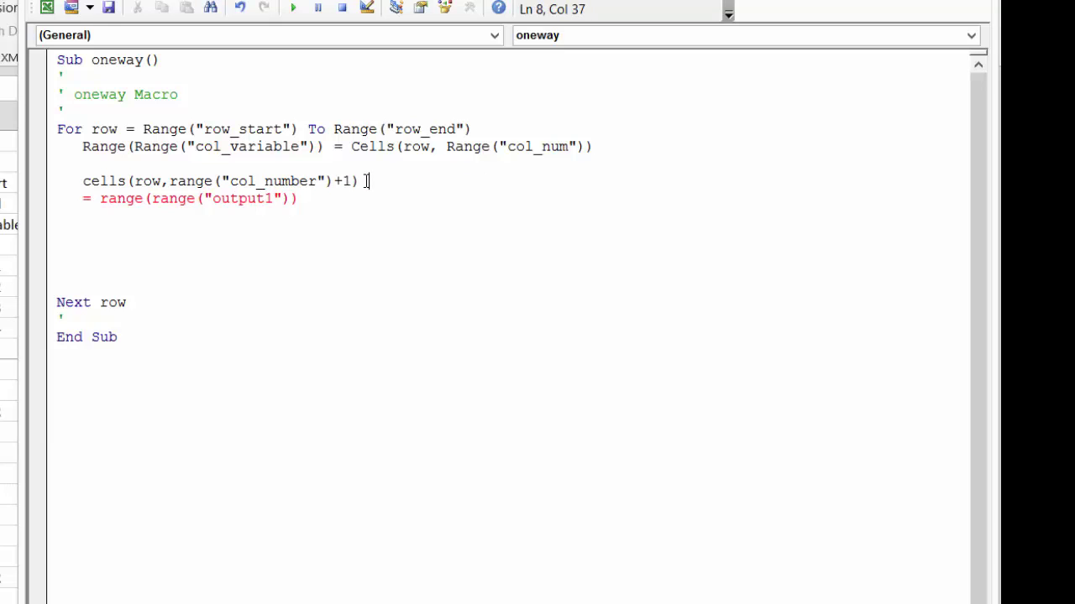
pyautogui.press('Delete')
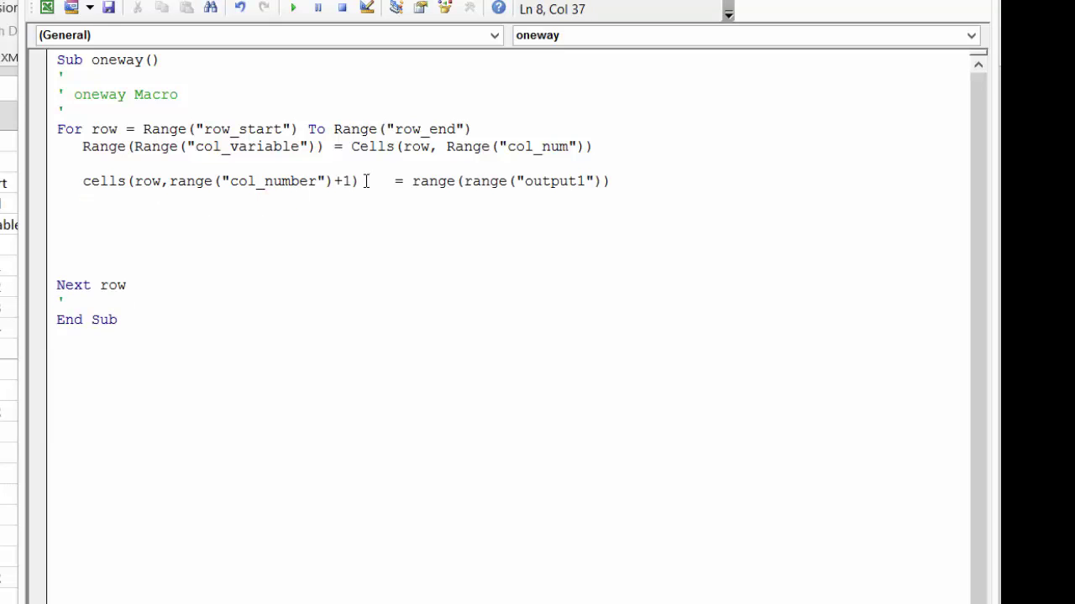
pyautogui.press('Down')
pyautogui.press('Up')
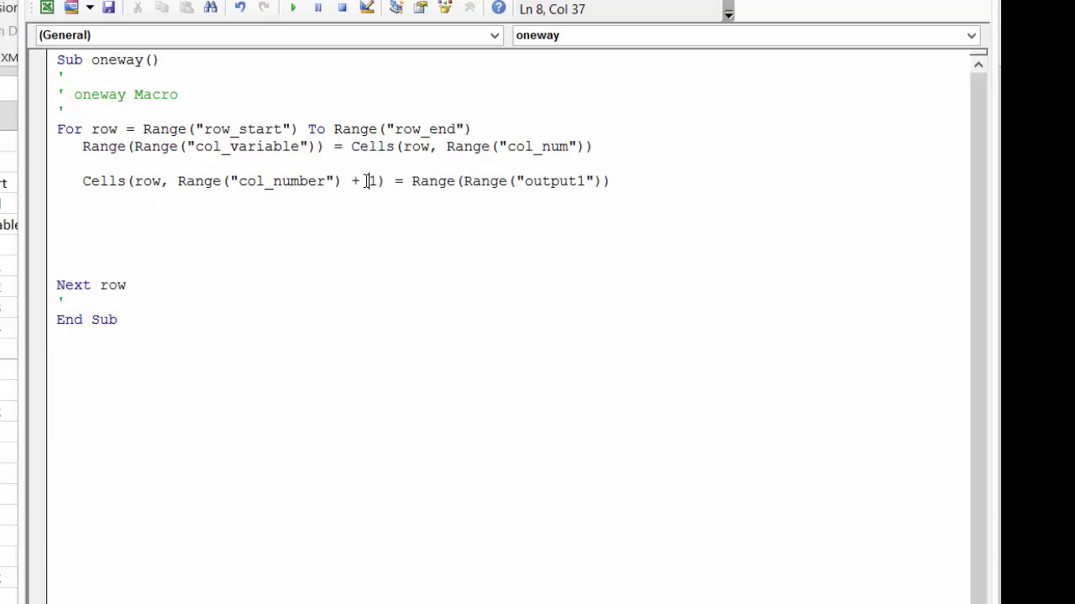
# Step: Copy the output1 statement and paste three duplicates directly below it
pyautogui.press('Home')
pyautogui.hotkey('shift', 'Down')
pyautogui.hotkey('ctrl', 'c')
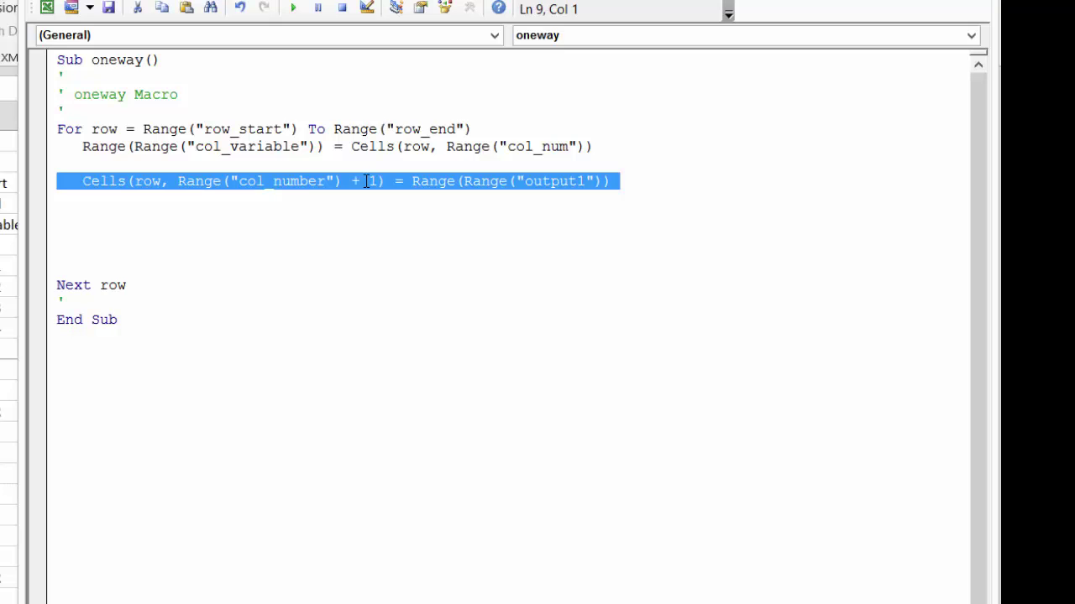
pyautogui.press('Right')
pyautogui.hotkey('ctrl', 'v')
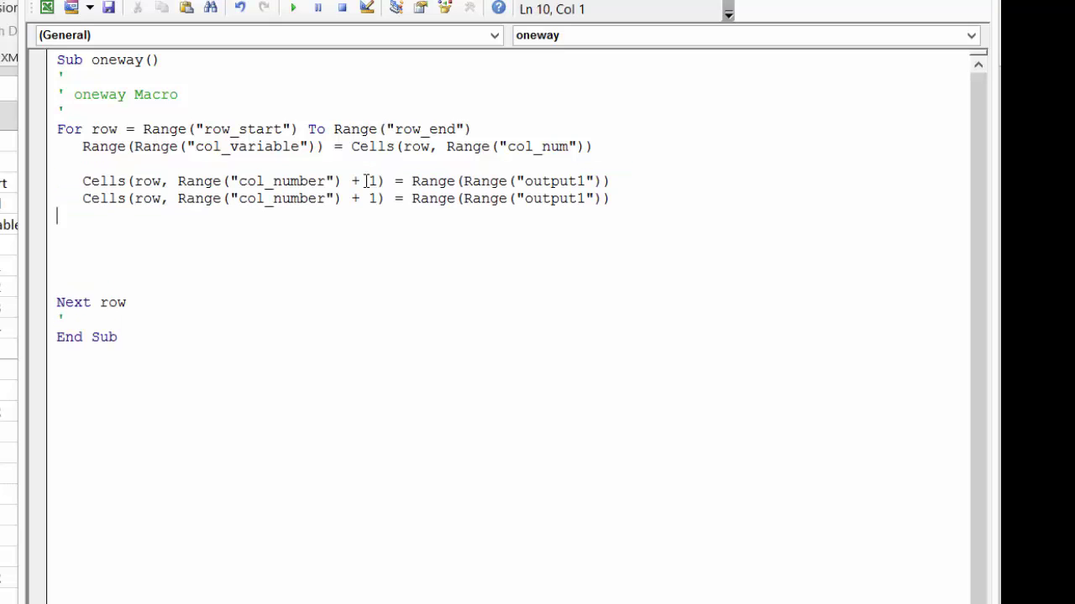
pyautogui.press('Down')
pyautogui.press('Up')
pyautogui.hotkey('ctrl', 'v')
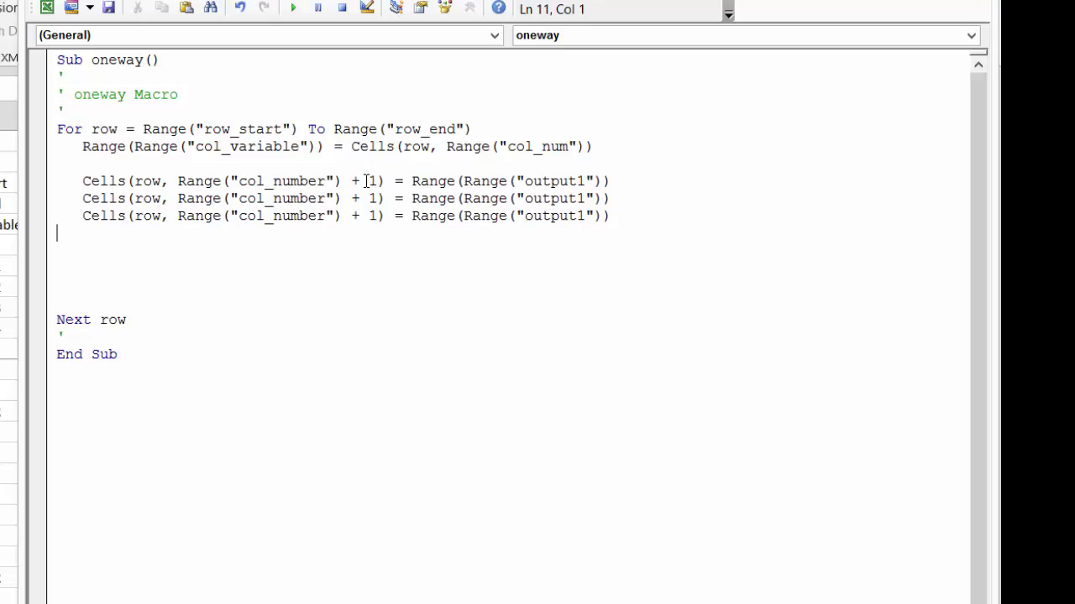
pyautogui.hotkey('ctrl', 'v')
# Step: Change the column offsets in the three duplicated statements to 2, 3 and 4
pyautogui.press('Up')
pyautogui.press('Up')
pyautogui.press('End')
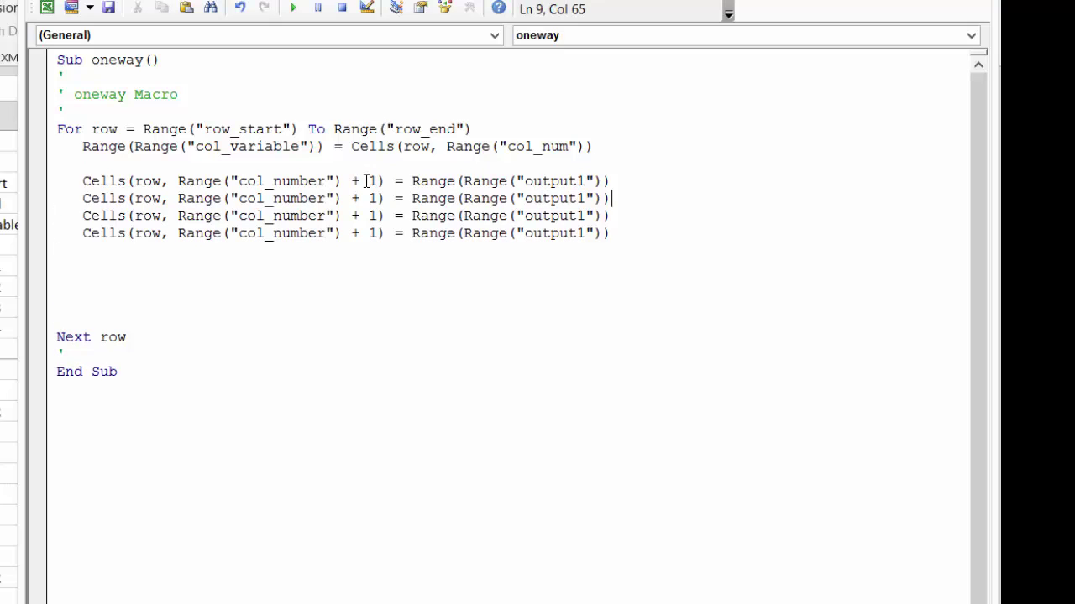
pyautogui.press('Left')
pyautogui.press('Left')
pyautogui.press('Left')
pyautogui.press('Left')
pyautogui.press('Left')
pyautogui.press('Left')
pyautogui.press('Left')
pyautogui.press('Left')
pyautogui.press('Left')
pyautogui.press('Left')
pyautogui.press('Left')
pyautogui.press('Left')
pyautogui.press('Left')
pyautogui.press('Left')
pyautogui.press('Left')
pyautogui.press('Left')
pyautogui.press('Left')
pyautogui.press('Left')
pyautogui.press('Left')
pyautogui.press('Left')
pyautogui.write('2')
pyautogui.press('Delete')
pyautogui.press('Down')
pyautogui.press('Left')
pyautogui.write('3')
pyautogui.press('Delete')
pyautogui.press('Down')
pyautogui.press('Left')
pyautogui.write('4')
pyautogui.press('Delete')
# Step: Rename the source ranges in the three duplicated statements to output2, output3 and output4
pyautogui.press('Up')
pyautogui.press('Up')
pyautogui.press('Right')
pyautogui.press('Right')
pyautogui.press('Right')
pyautogui.press('Right')
pyautogui.press('Right')
pyautogui.press('Right')
pyautogui.press('Right')
pyautogui.press('Right')
pyautogui.press('Right')
pyautogui.press('Right')
pyautogui.press('Right')
pyautogui.press('Right')
pyautogui.press('Right')
pyautogui.press('Right')
pyautogui.press('Right')
pyautogui.press('Right')
pyautogui.press('Right')
pyautogui.press('Right')
pyautogui.press('Right')
pyautogui.press('Right')
pyautogui.press('Right')
pyautogui.press('Delete')
pyautogui.write('2')
pyautogui.press('Down')
pyautogui.press('Left')
pyautogui.press('Delete')
pyautogui.write('2')
pyautogui.press('Down')
pyautogui.press('Left')
pyautogui.press('Up')
pyautogui.hotkey('shift', 'Right')
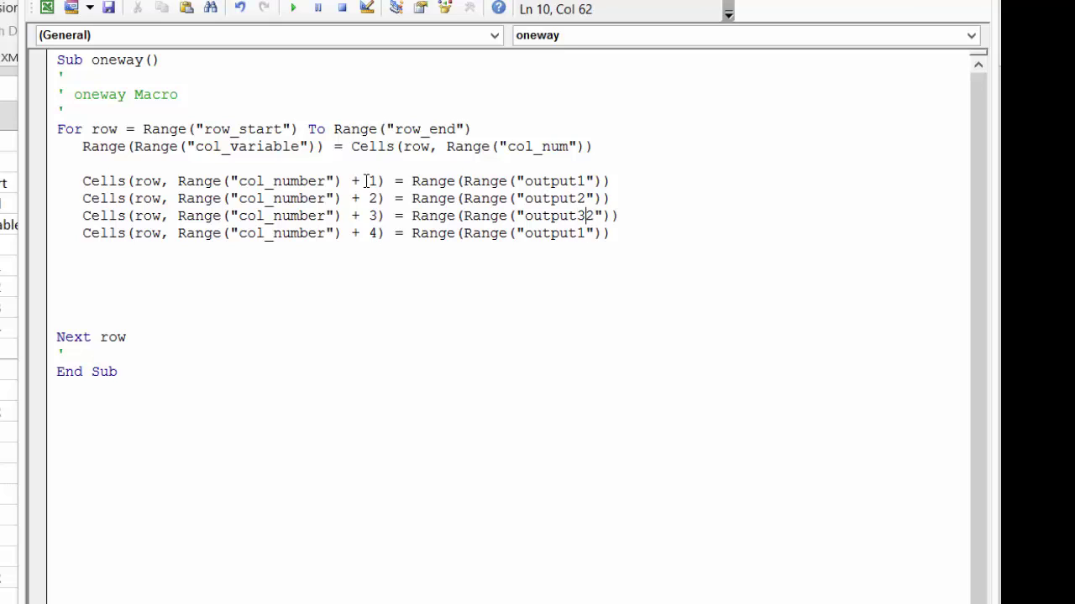
pyautogui.write('3')
pyautogui.press('Down')
pyautogui.press('Left')
pyautogui.hotkey('shift', 'Right')
pyautogui.write('4')
# Step: Delete the surplus blank lines between the output4 statement and Next row, leaving a single blank line
pyautogui.press('Down')
pyautogui.press('Down')
pyautogui.press('Left')
pyautogui.press('Left')
pyautogui.press('Left')
pyautogui.press('Left')
pyautogui.press('Left')
pyautogui.press('Left')
pyautogui.press('Left')
pyautogui.press('Left')
pyautogui.press('Left')
pyautogui.press('Up')
pyautogui.click(95, 265)
pyautogui.press('BackSpace')
pyautogui.press('BackSpace')
pyautogui.press('BackSpace')
pyautogui.press('BackSpace')
pyautogui.press('Down')
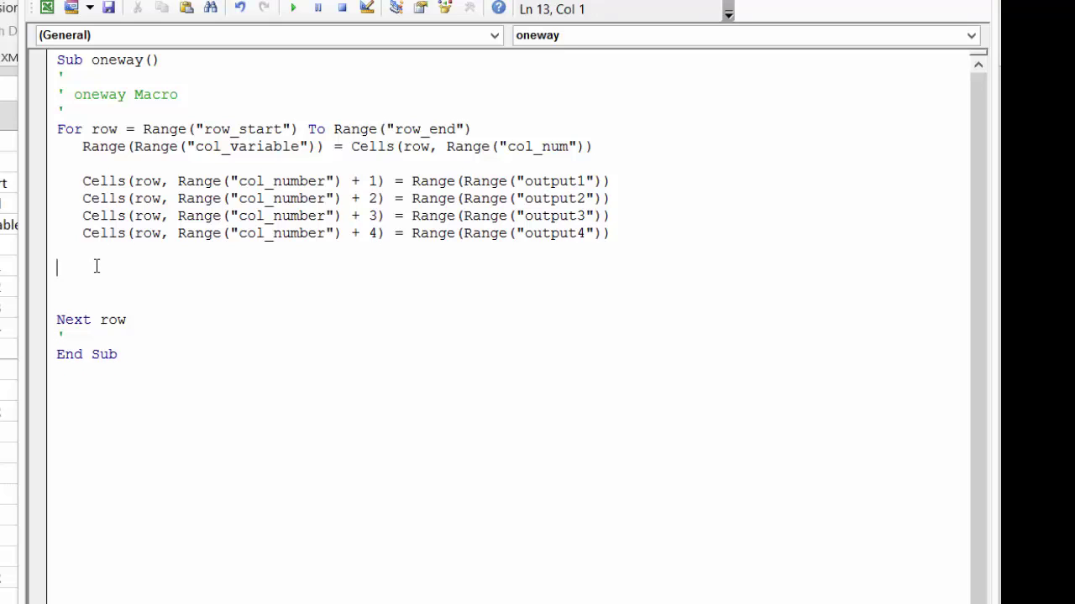
pyautogui.press('BackSpace')
pyautogui.press('BackSpace')
pyautogui.press('BackSpace')
pyautogui.press('BackSpace')
pyautogui.press('Down')
pyautogui.press('BackSpace')
pyautogui.press('BackSpace')
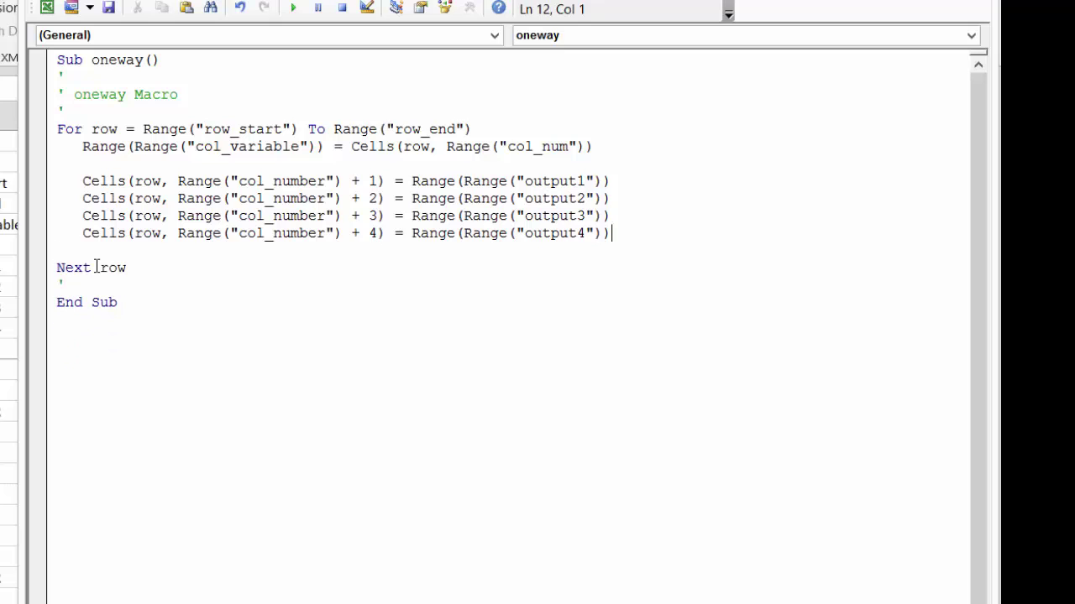
# Step: Copy the Range(Range("col_variable")) = Cells(row, Range("col_num")) statement and paste it on a new line above the For loop
pyautogui.press('Up')
pyautogui.press('Up')
pyautogui.press('Up')
pyautogui.press('Up')
pyautogui.press('Up')
pyautogui.press('Up')
pyautogui.press('Up')
pyautogui.press('Right')
pyautogui.press('Down')
pyautogui.hotkey('shift', 'Down')
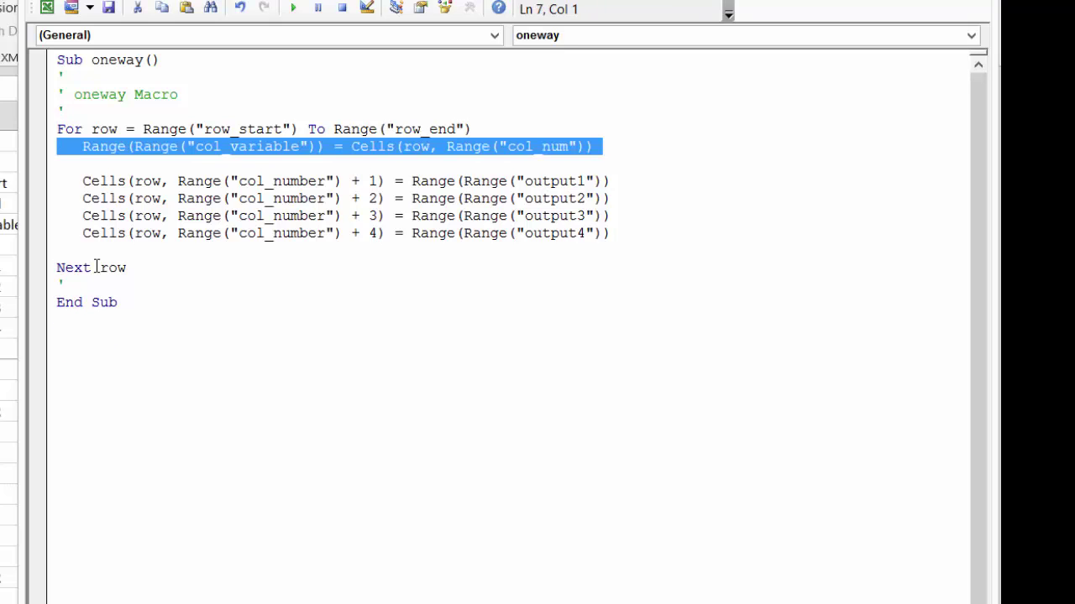
pyautogui.press('Up')
pyautogui.press('Up')
pyautogui.press('Up')
pyautogui.press('Up')
pyautogui.press('Up')
pyautogui.press('Up')
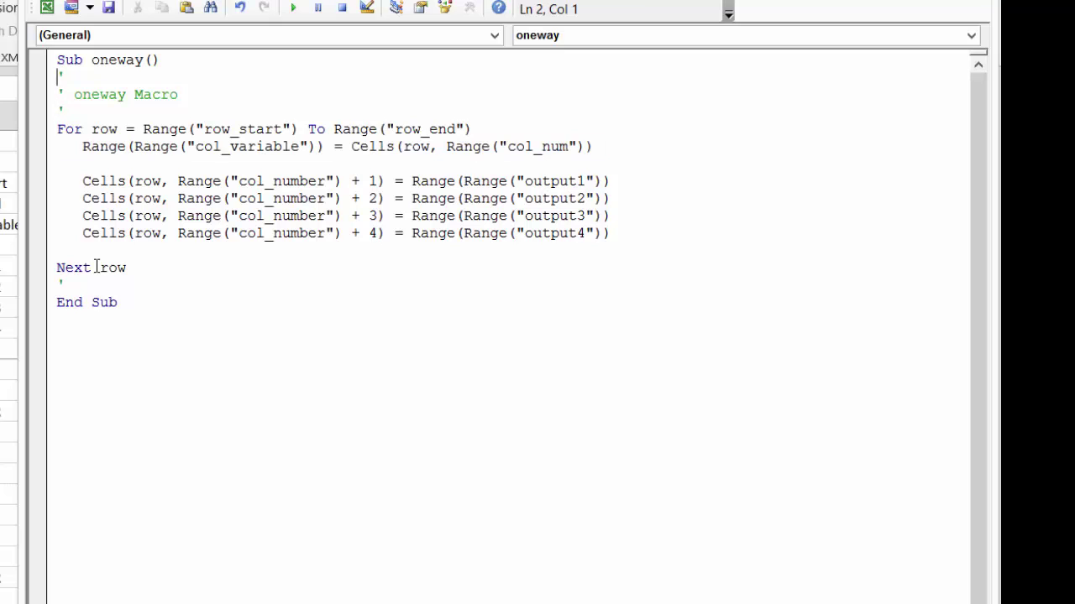
pyautogui.press('Down')
pyautogui.press('Down')
pyautogui.press('Down')
pyautogui.press('End')
pyautogui.press('Return')
pyautogui.press('Return')
pyautogui.press('Up')
pyautogui.hotkey('ctrl', 'v')
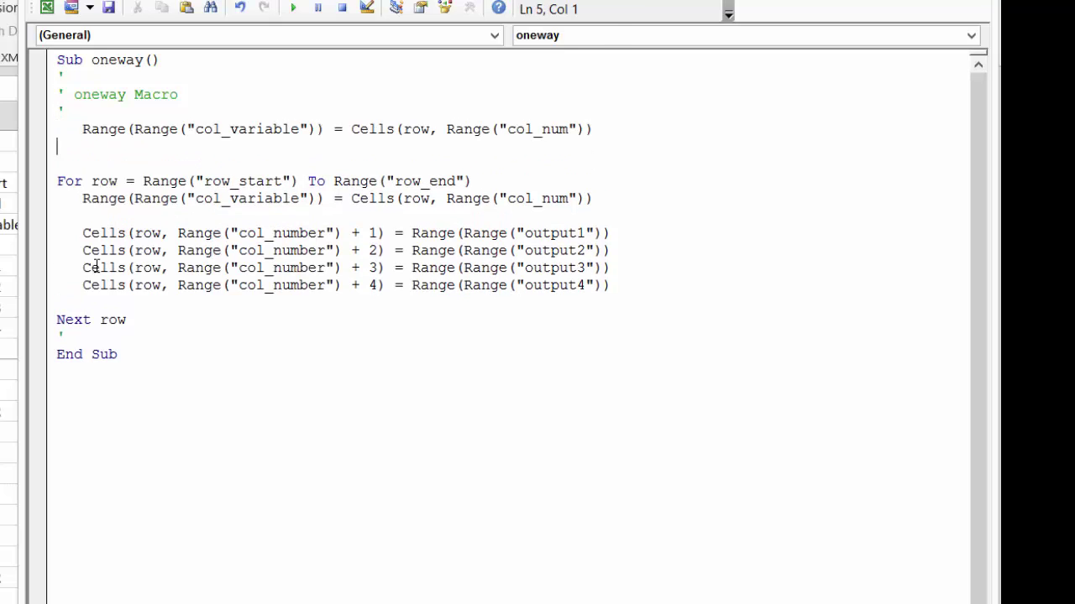
# Step: Prefix the statement above the loop with initial_value = and remove the extra spaces before Range
pyautogui.write('init')
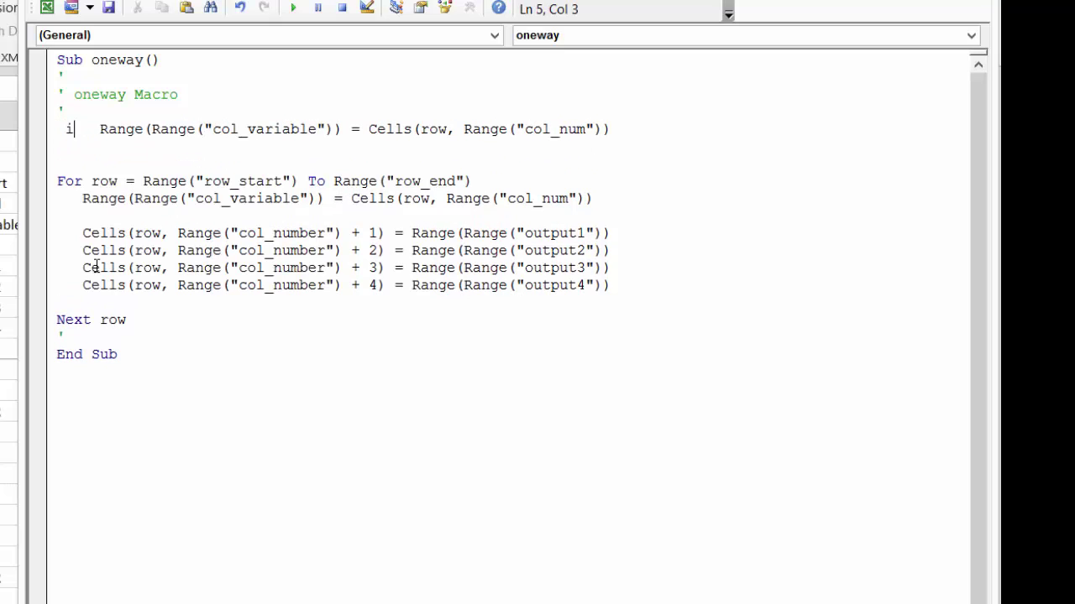
pyautogui.write('ial')
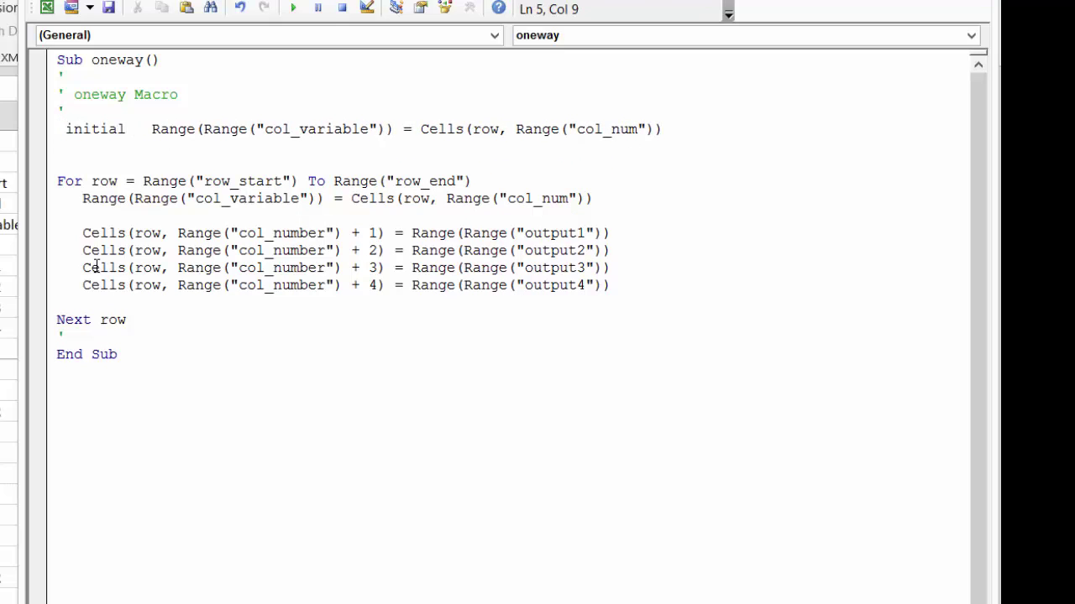
pyautogui.write('_value')
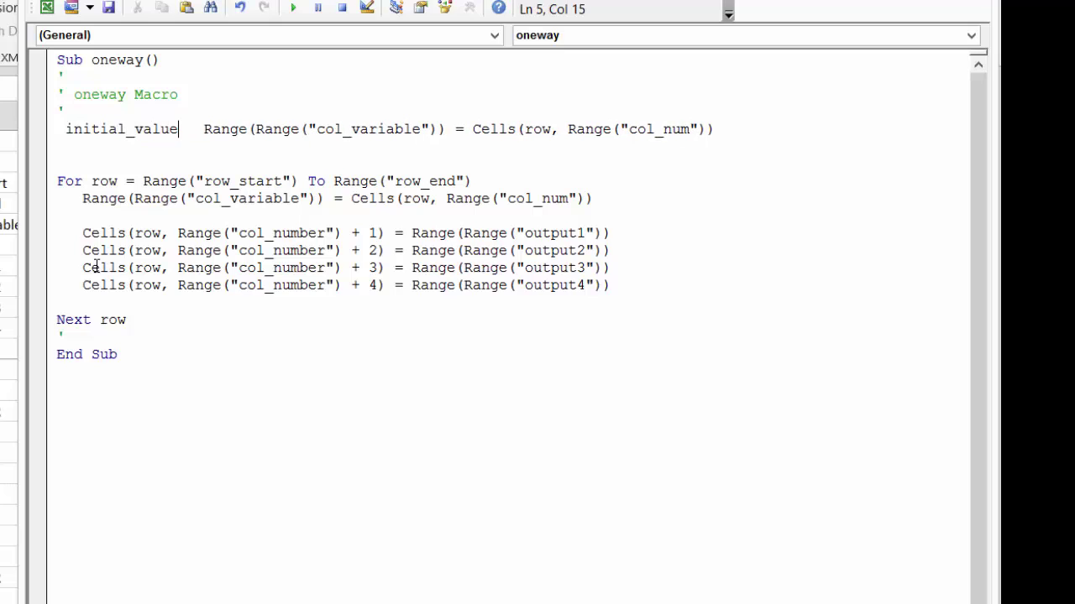
pyautogui.write(' =')
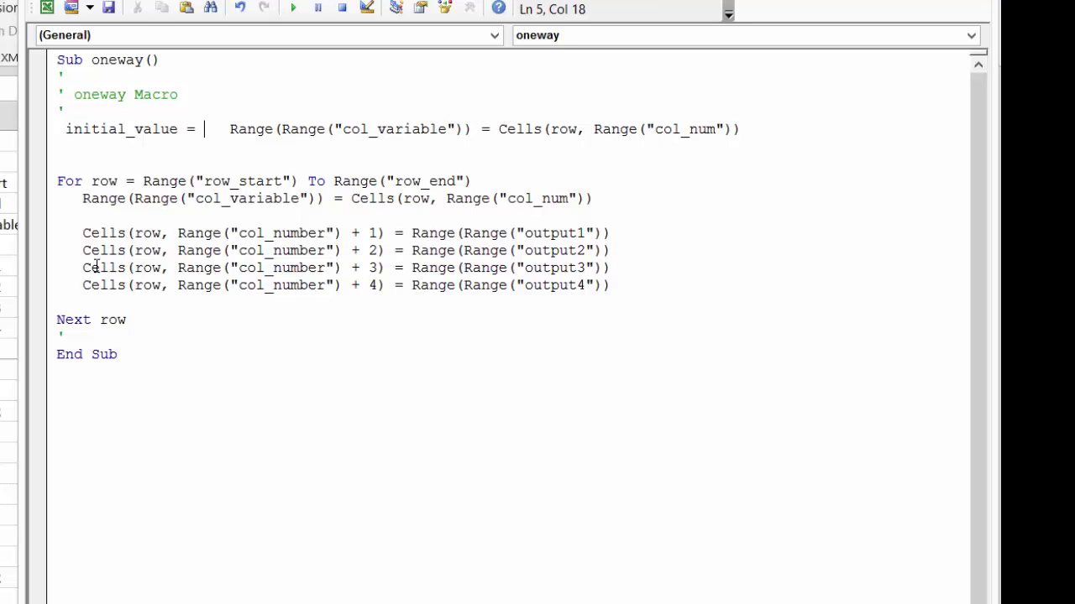
pyautogui.press('Delete')
pyautogui.press('Delete')
pyautogui.press('Delete')
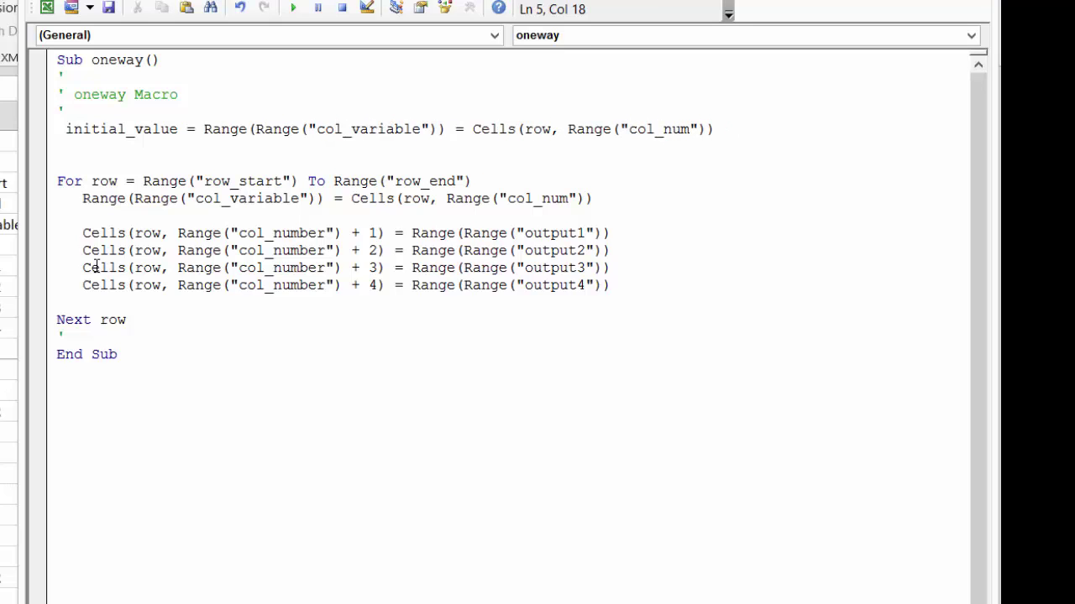
# Step: Trim the initial_value statement to end after Range(Range("col_variable")), removing the trailing Cells assignment and a surplus blank line
pyautogui.press('Right')
pyautogui.press('Right')
pyautogui.press('Right')
pyautogui.press('Right')
pyautogui.press('Right')
pyautogui.press('Right')
pyautogui.press('Right')
pyautogui.press('Right')
pyautogui.press('Right')
pyautogui.press('Right')
pyautogui.press('Right')
pyautogui.press('Right')
pyautogui.press('Right')
pyautogui.press('Right')
pyautogui.press('Right')
pyautogui.press('Right')
pyautogui.press('Right')
pyautogui.press('Right')
pyautogui.press('Right')
pyautogui.press('Right')
pyautogui.hotkey('shift', 'Down')
pyautogui.press('Delete')
pyautogui.press('Up')
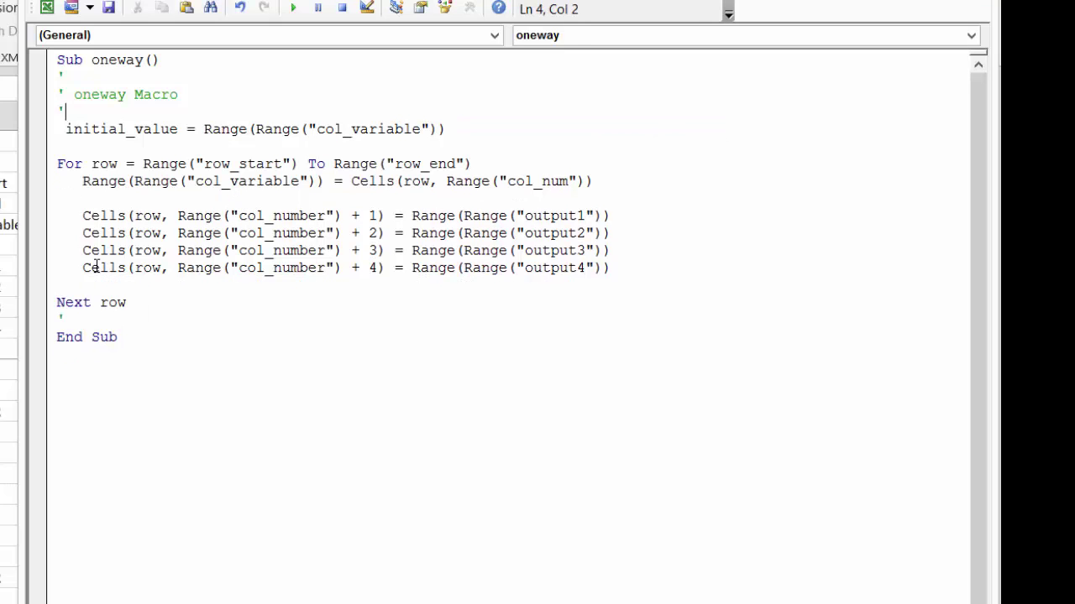
# Step: Copy the initial_value statement and paste it below Next row, with a blank line between them
pyautogui.press('Right')
pyautogui.hotkey('shift', 'Down')
pyautogui.press('Down')
pyautogui.press('Down')
pyautogui.press('Down')
pyautogui.press('Down')
pyautogui.press('Down')
pyautogui.press('Down')
pyautogui.press('Down')
pyautogui.press('Down')
pyautogui.press('Down')
pyautogui.press('Down')
pyautogui.press('Return')
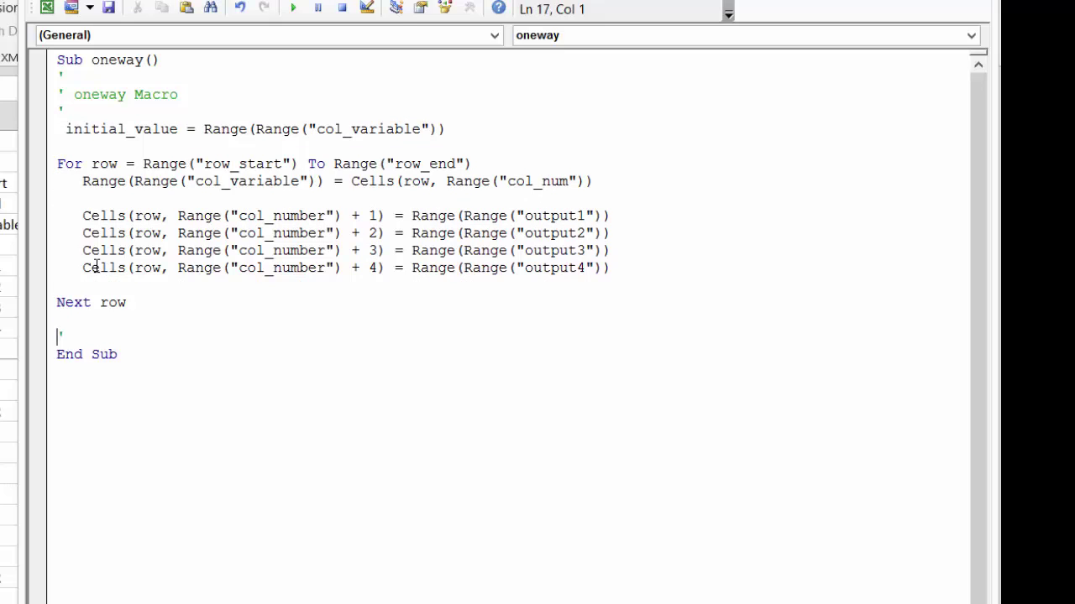
pyautogui.press('Return')
pyautogui.press('Up')
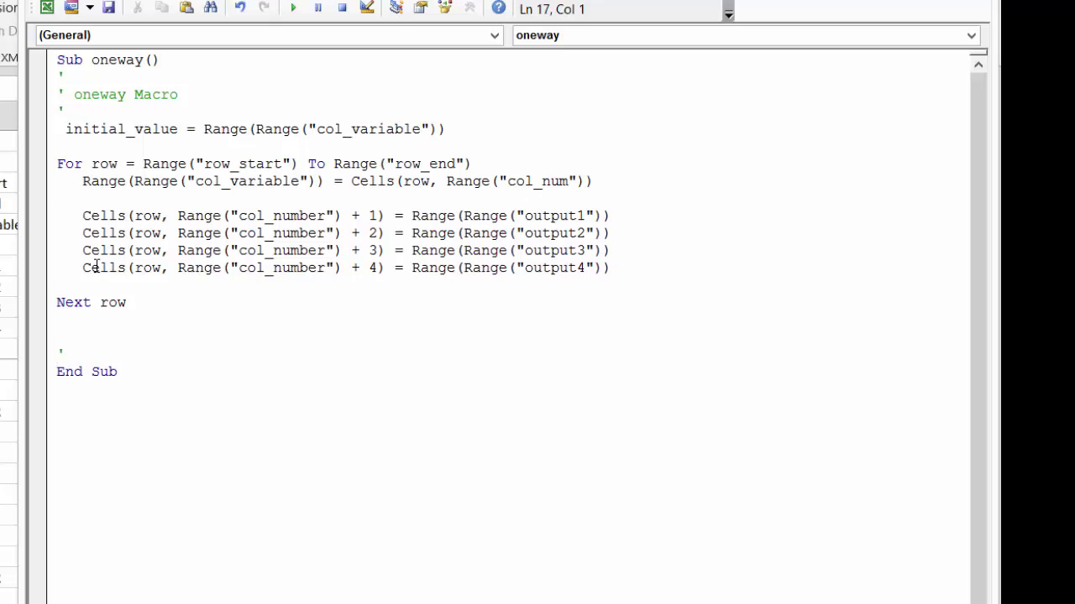
pyautogui.hotkey('ctrl', 'v')
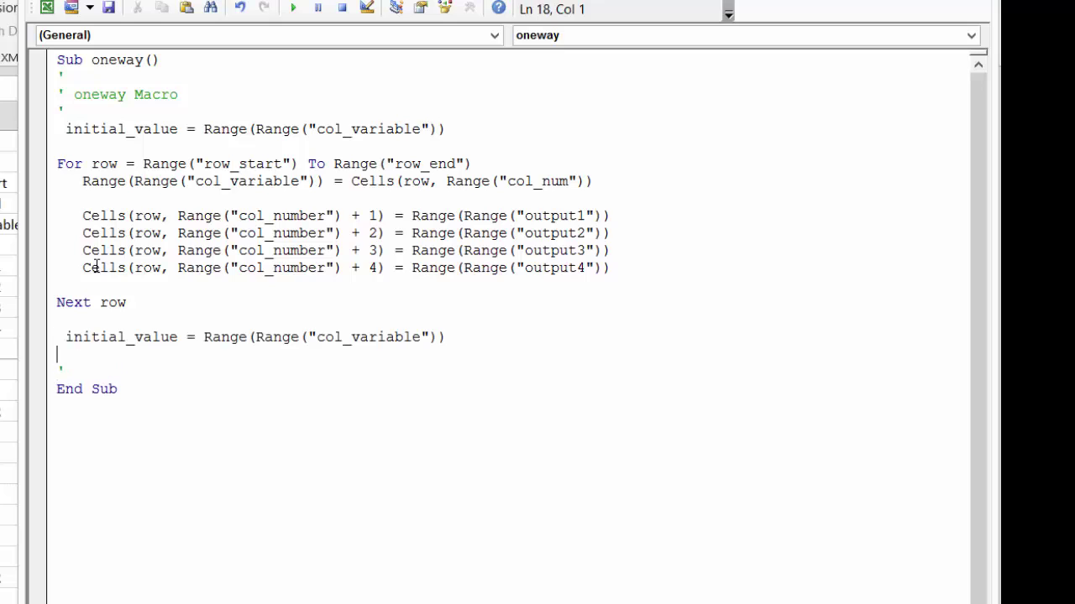
# Step: Cut the initial_value = part out of the statement pasted below Next row
pyautogui.press('Up')
pyautogui.hotkey('shift', 'Right')
pyautogui.hotkey('shift', 'Right')
pyautogui.hotkey('shift', 'Right')
pyautogui.hotkey('shift', 'Right')
pyautogui.hotkey('shift', 'Right')
pyautogui.hotkey('shift', 'Right')
pyautogui.hotkey('shift', 'Right')
pyautogui.hotkey('shift', 'Right')
pyautogui.hotkey('shift', 'Right')
pyautogui.hotkey('shift', 'Right')
pyautogui.hotkey('shift', 'Right')
pyautogui.hotkey('shift', 'Right')
pyautogui.hotkey('shift', 'Right')
pyautogui.hotkey('shift', 'Right')
pyautogui.hotkey('shift', 'Right')
pyautogui.hotkey('shift', 'Right')
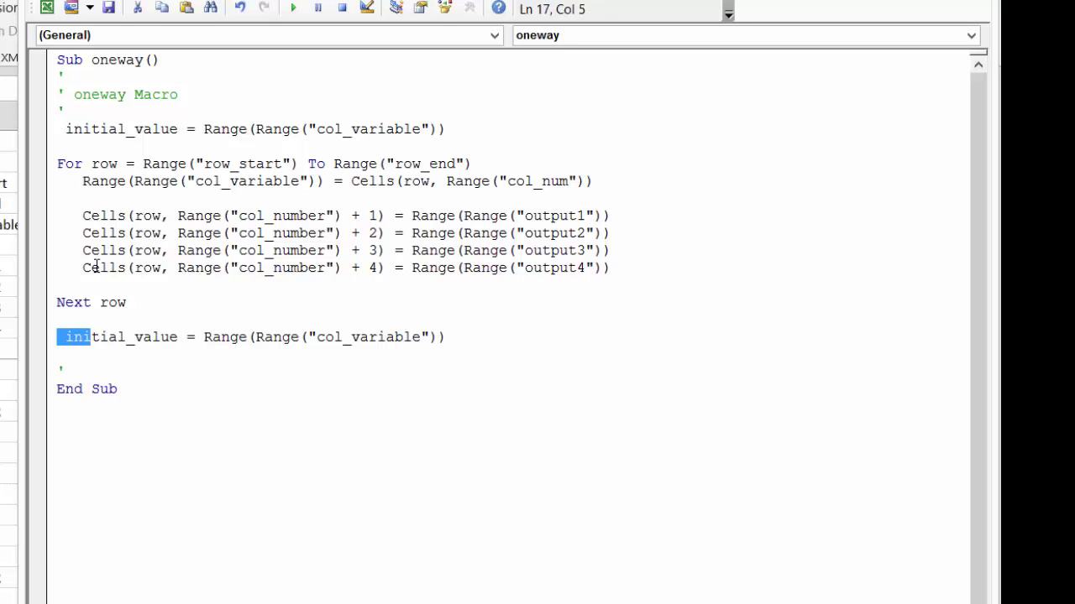
pyautogui.press('Delete')
# Step: Complete the statement below Next row as Range(Range("col_variable")) = initial_value
pyautogui.press('Right')
pyautogui.press('Right')
pyautogui.press('Right')
pyautogui.press('Right')
pyautogui.press('Right')
pyautogui.press('Right')
pyautogui.press('Right')
pyautogui.press('Right')
pyautogui.press('Right')
pyautogui.press('Right')
pyautogui.press('Right')
pyautogui.press('Right')
pyautogui.press('Right')
pyautogui.press('Right')
pyautogui.press('Right')
pyautogui.press('Right')
pyautogui.press('Right')
pyautogui.press('Right')
pyautogui.press('Right')
pyautogui.press('Right')
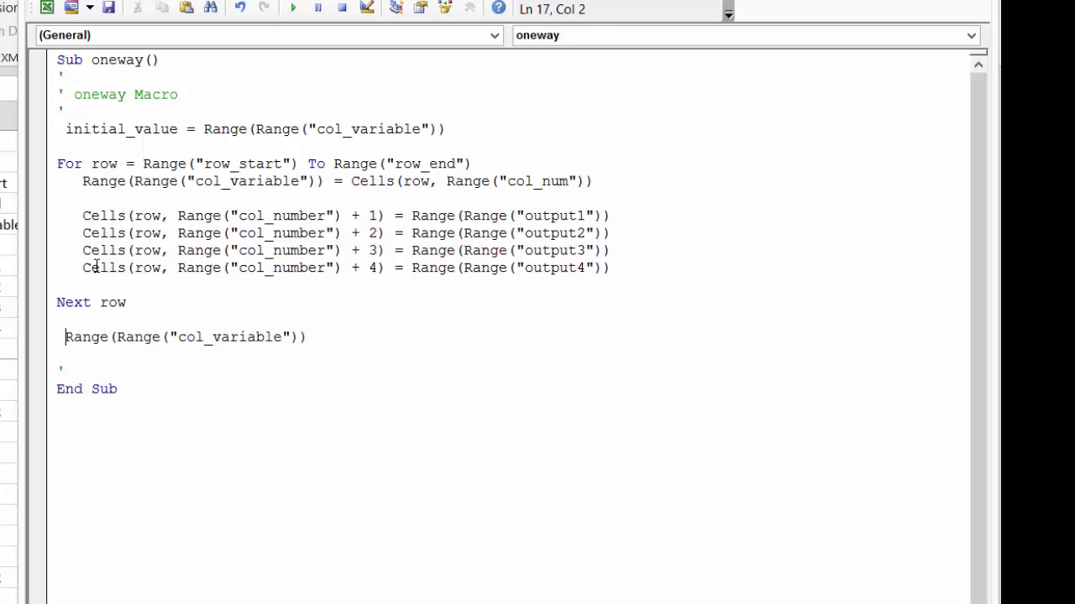
pyautogui.write('=')
pyautogui.hotkey('ctrl', 'v')
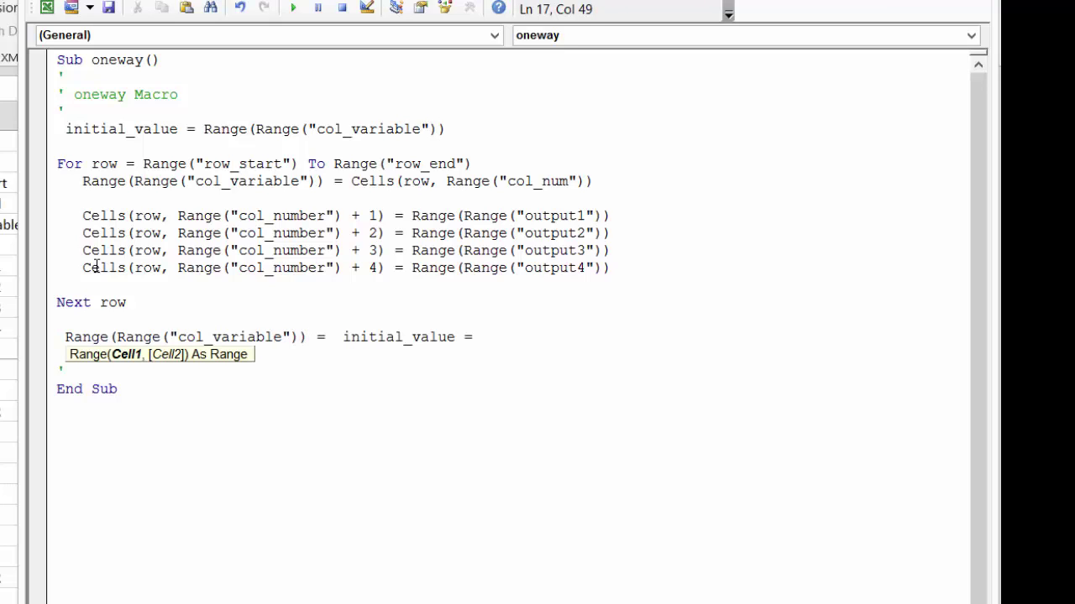
pyautogui.press('BackSpace')
pyautogui.click(139, 471)
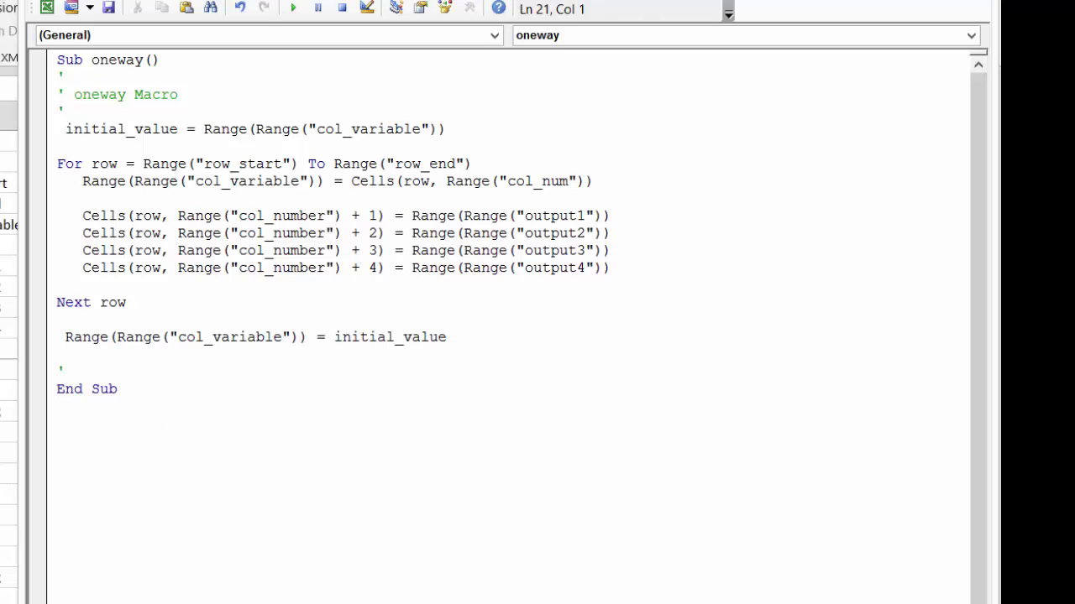
pyautogui.hotkey('alt', 'Tab')
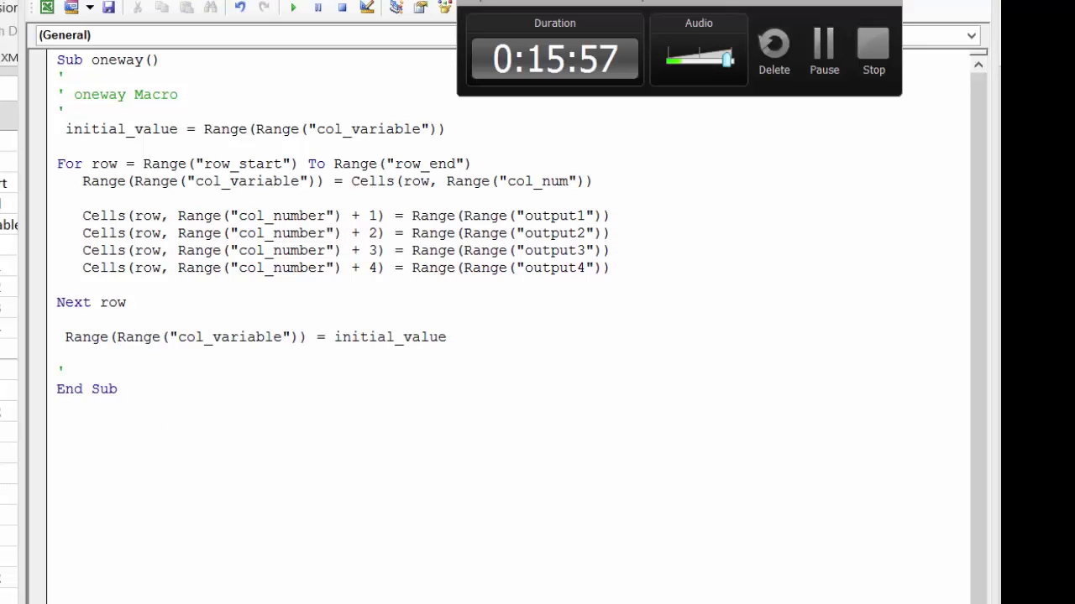
pyautogui.click(826, 47)
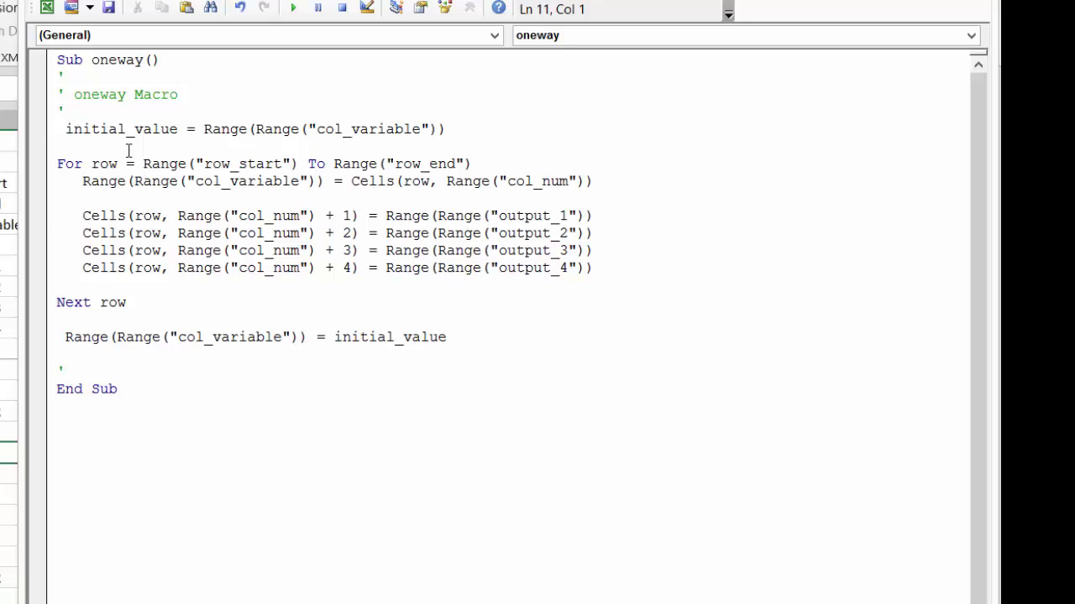
# Step: Run the oneway macro for the Exit Sens and Holding Period tables, checking the worksheet after each run
pyautogui.click(292, 10)
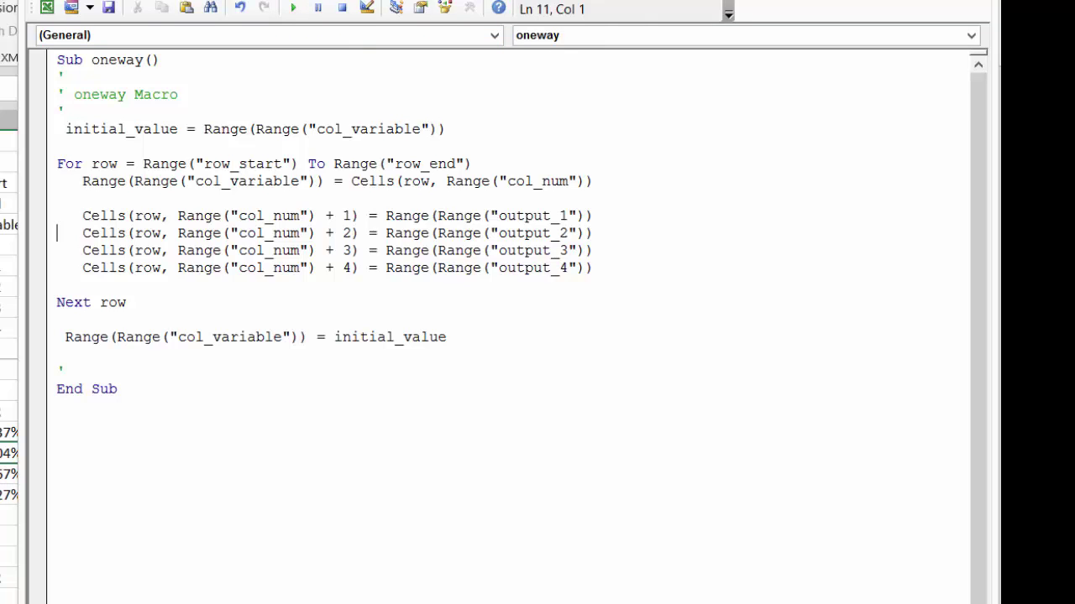
pyautogui.click(3, 370)
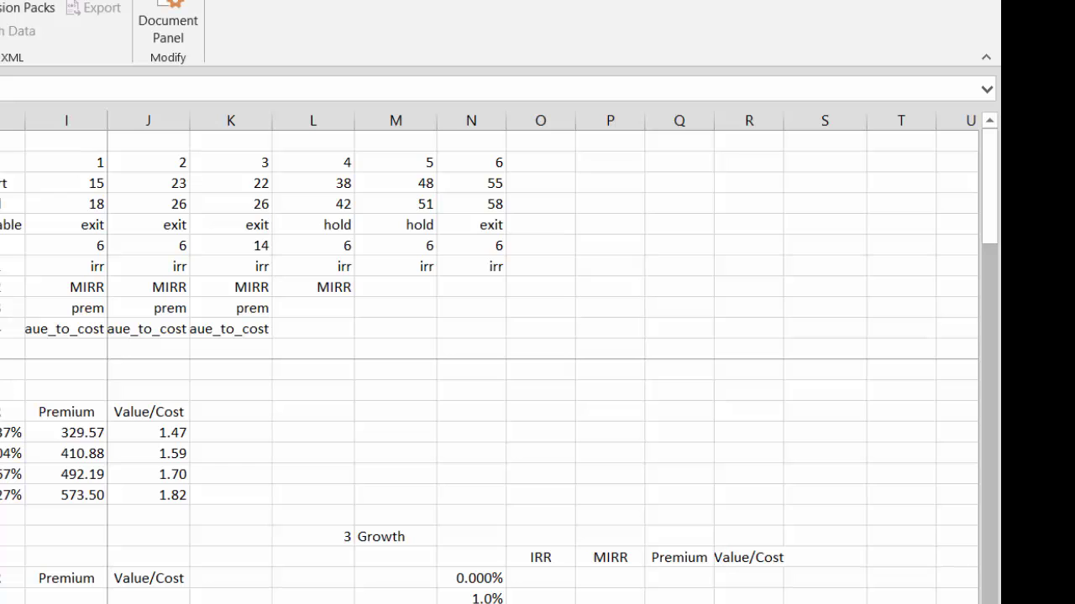
pyautogui.hotkey('alt', 'F11')
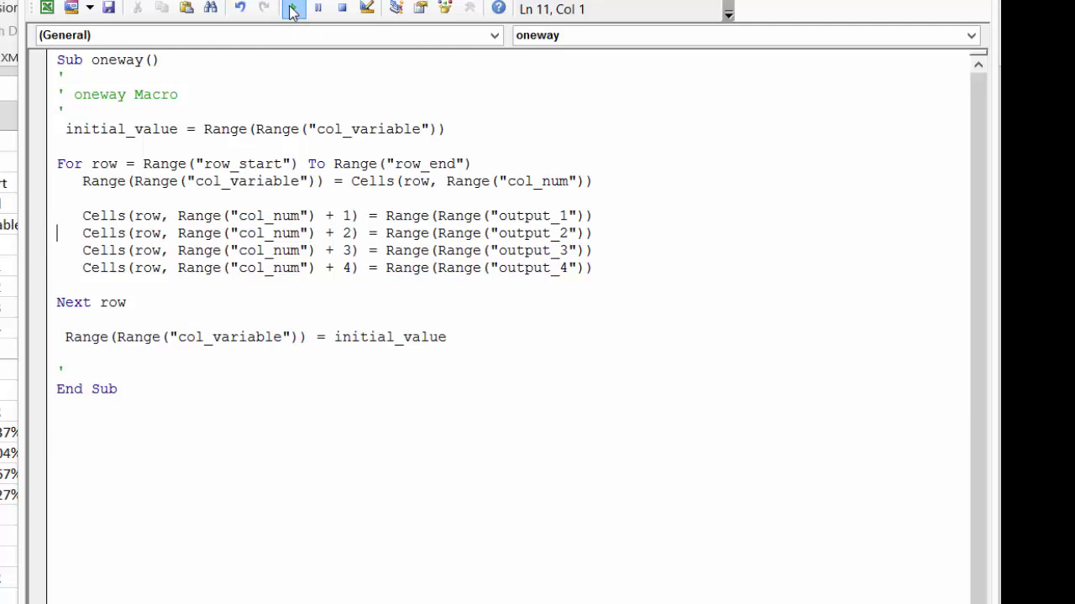
pyautogui.hotkey('alt', 'F11')
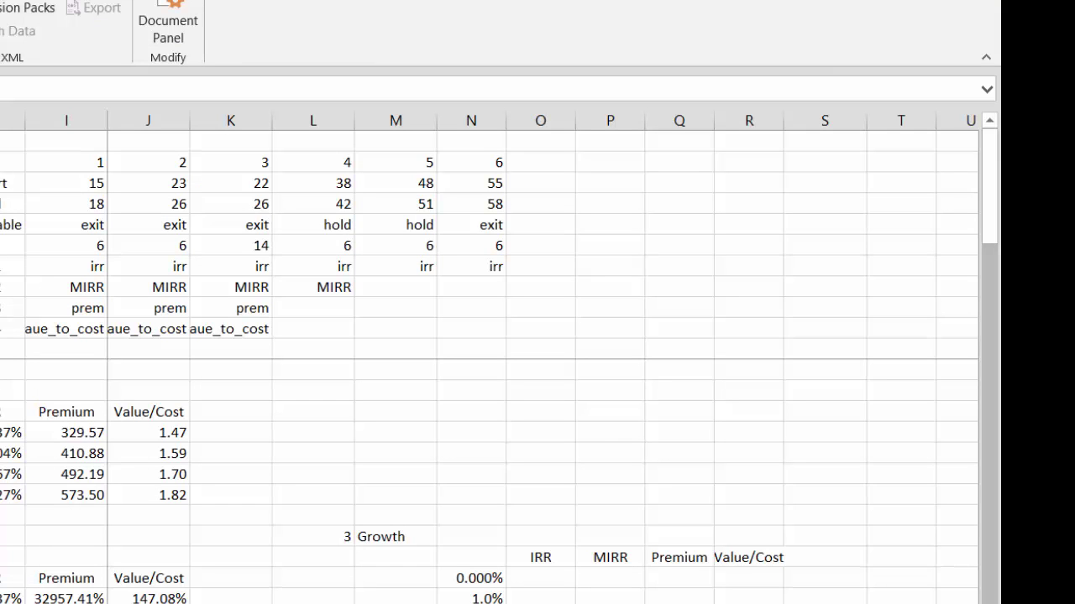
# Step: Format the Premium and Value/Cost results in the Holding Period table as numbers with two decimals
pyautogui.press('Right')
pyautogui.press('Right')
pyautogui.hotkey('shift', 'Right')
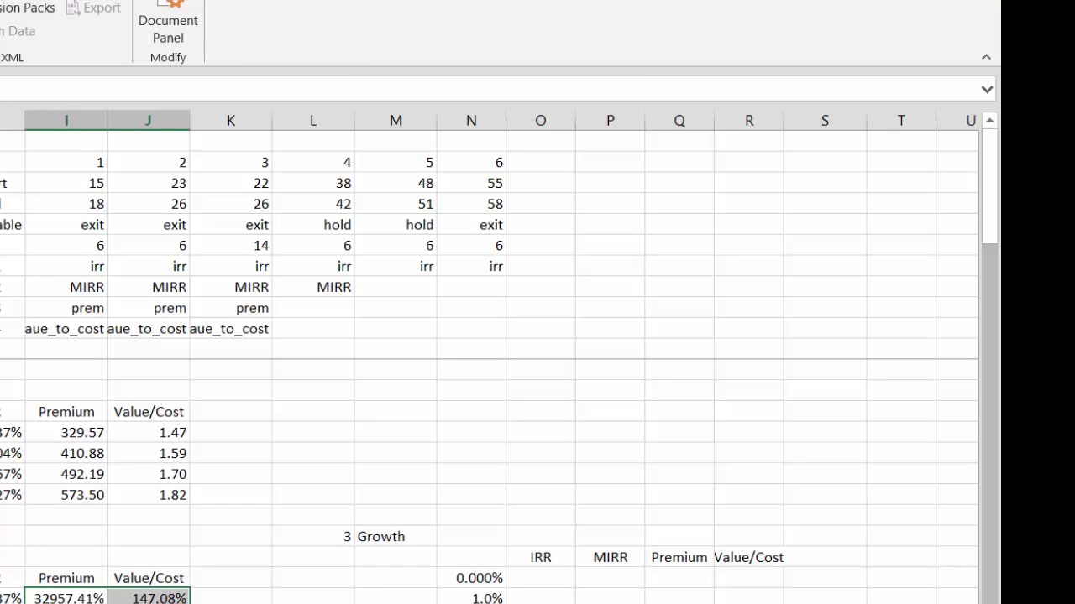
pyautogui.hotkey('ctrl', 'shift', '1')
pyautogui.press('Right')
pyautogui.press('Right')
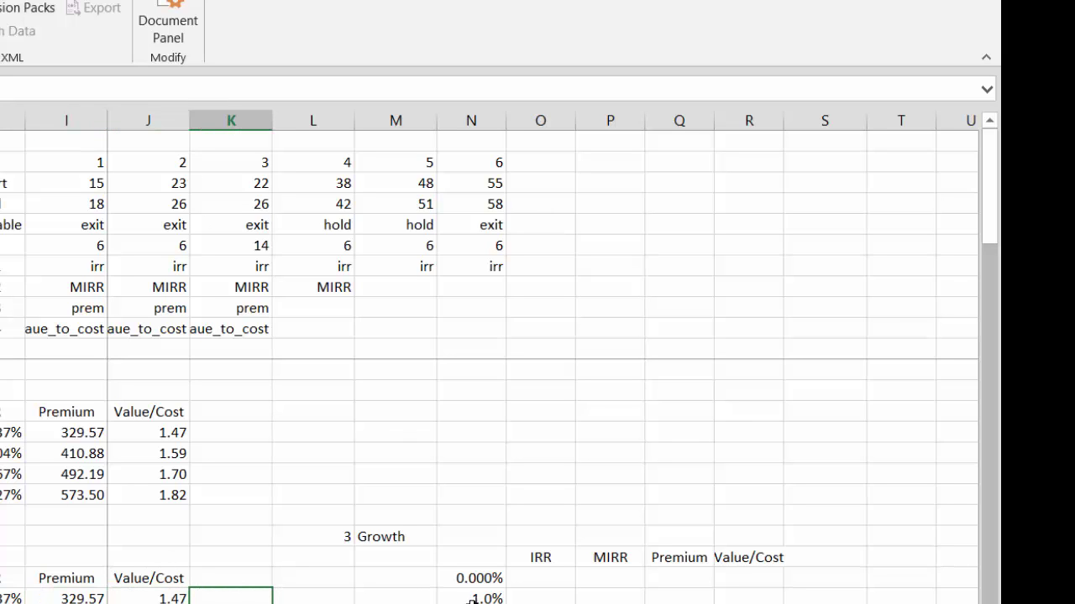
# Step: Open the oneway macro for editing from the list of available macros
pyautogui.click(537, 599)
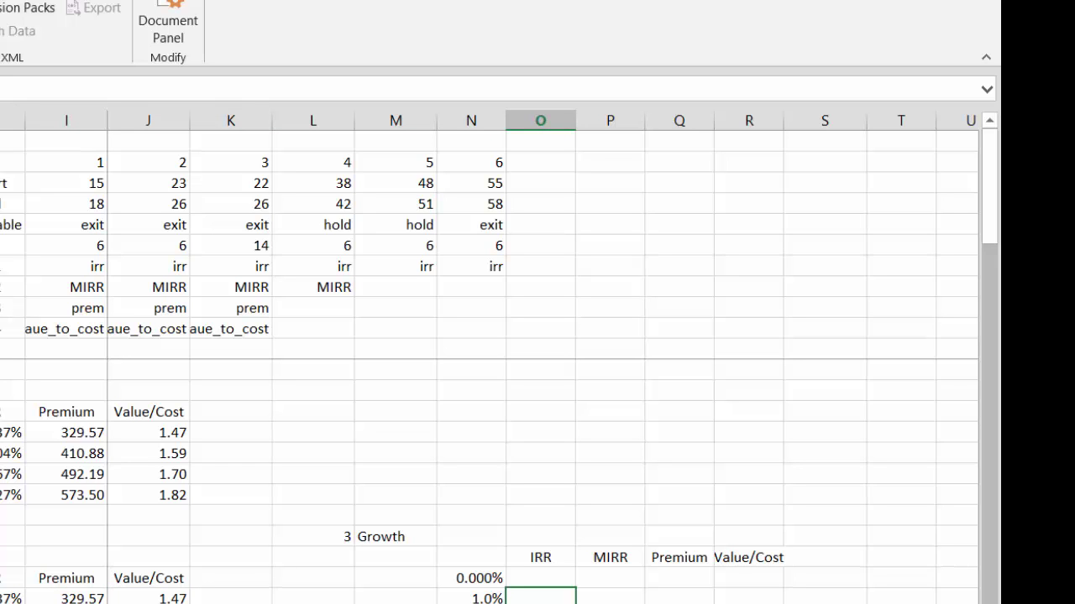
pyautogui.hotkey('alt', 'F8')
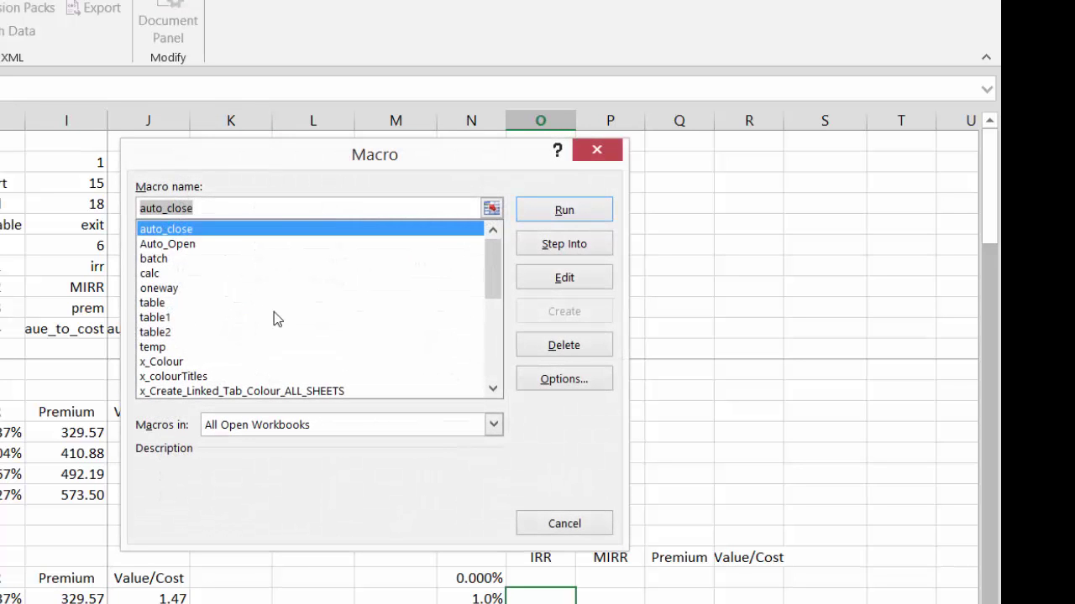
pyautogui.click(173, 289)
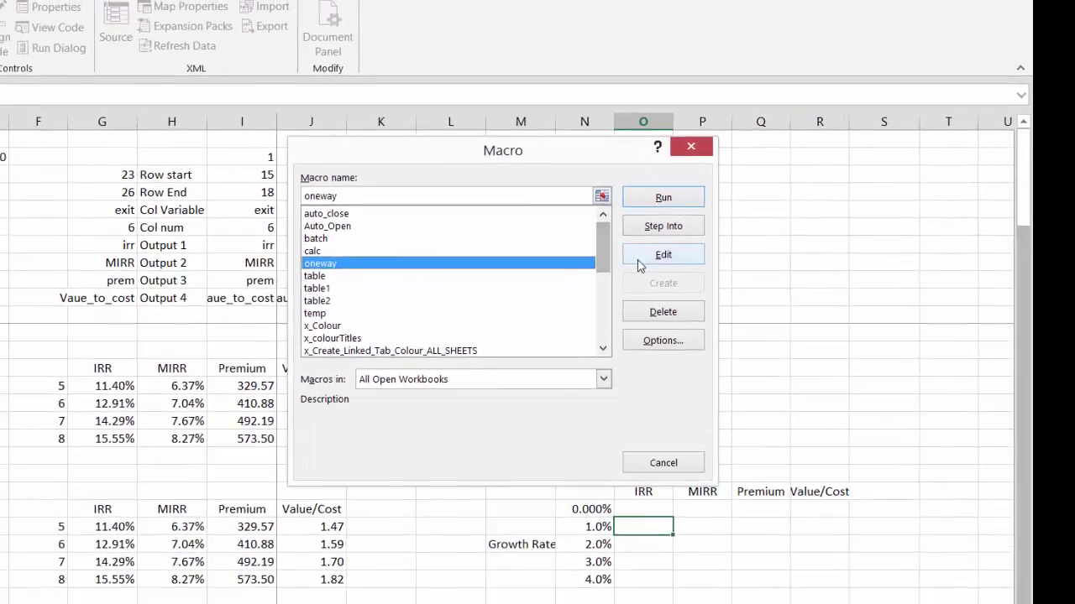
pyautogui.click(542, 285)
pyautogui.click(763, 232)
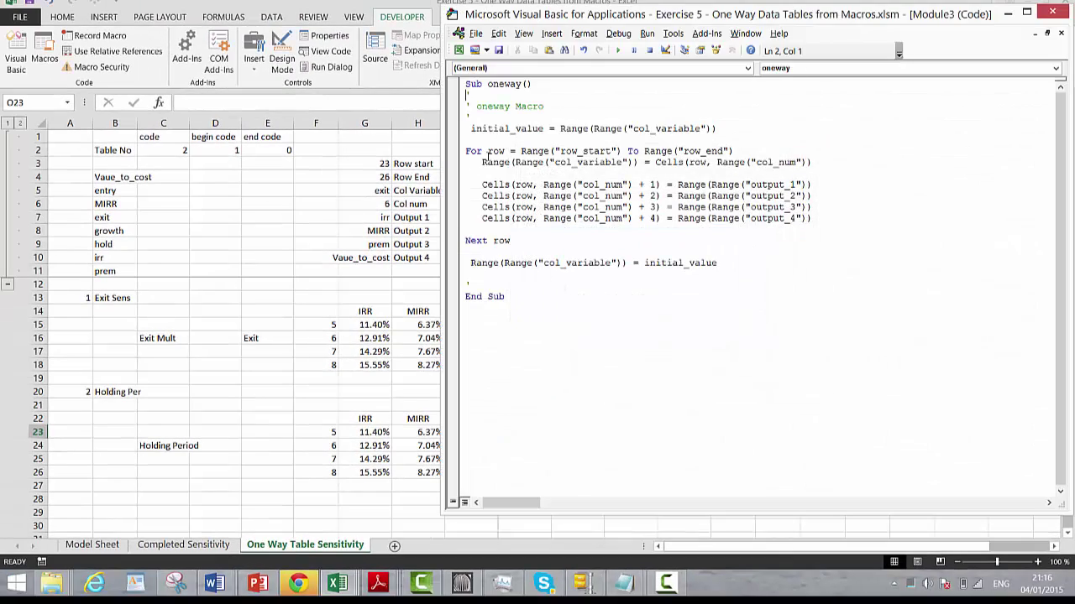
# Step: Set the Table No code in cell C2 to 3 for the Growth table
pyautogui.click(173, 154)
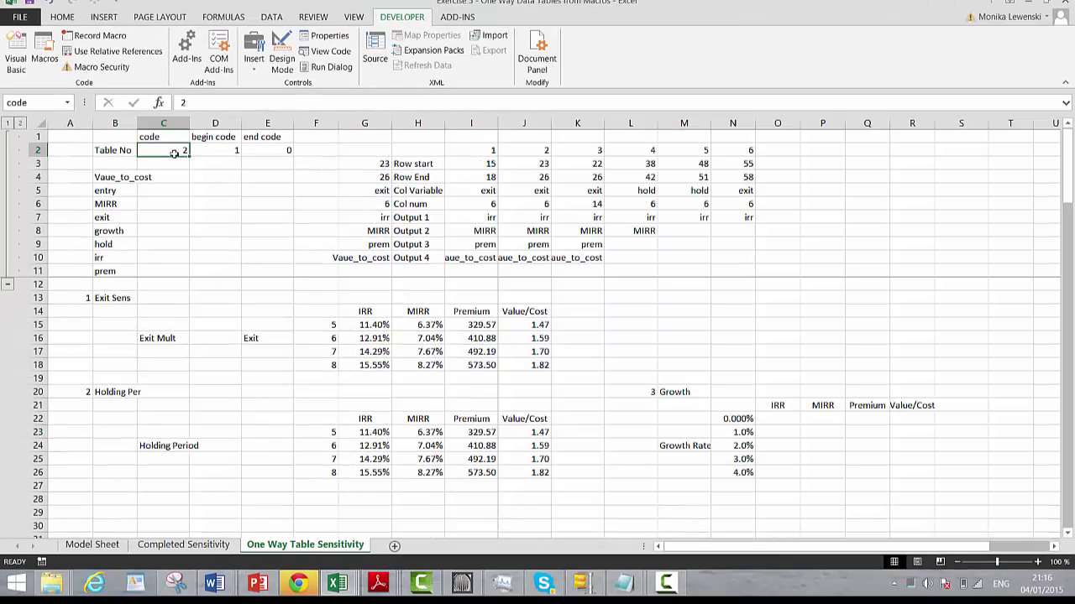
pyautogui.write('3')
pyautogui.press('Return')
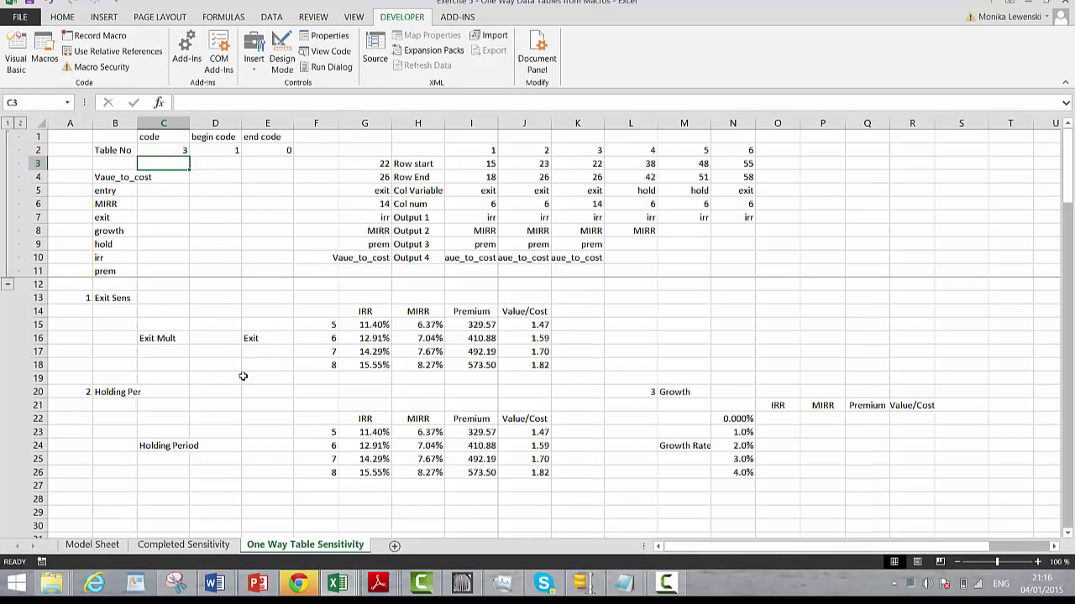
# Step: Run the oneway macro from the Visual Basic editor to fill the Growth table and inspect its first IRR and MIRR results
pyautogui.moveTo(337, 583)
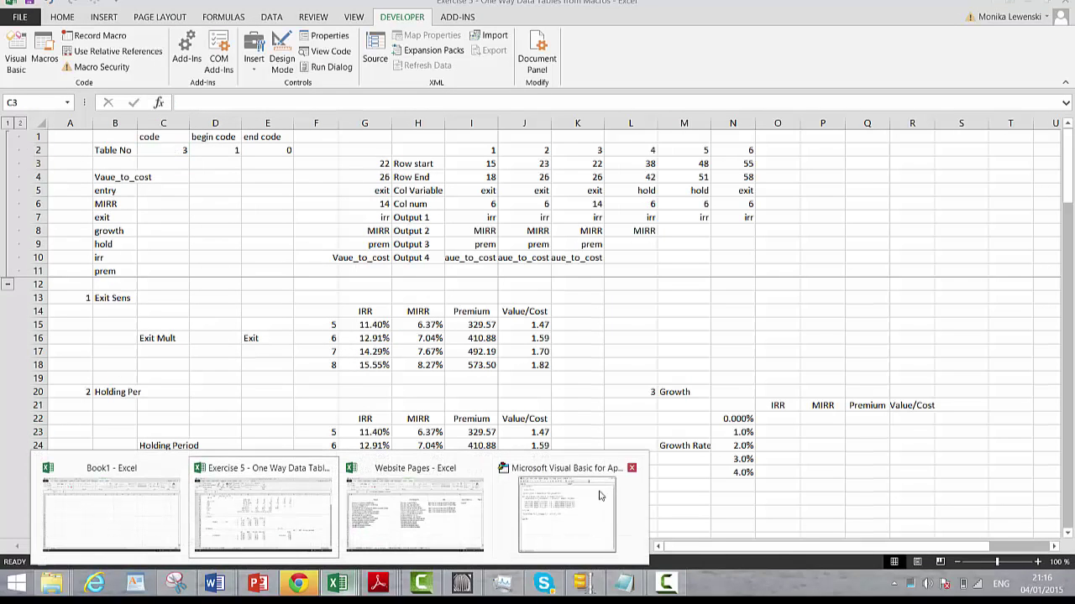
pyautogui.click(589, 515)
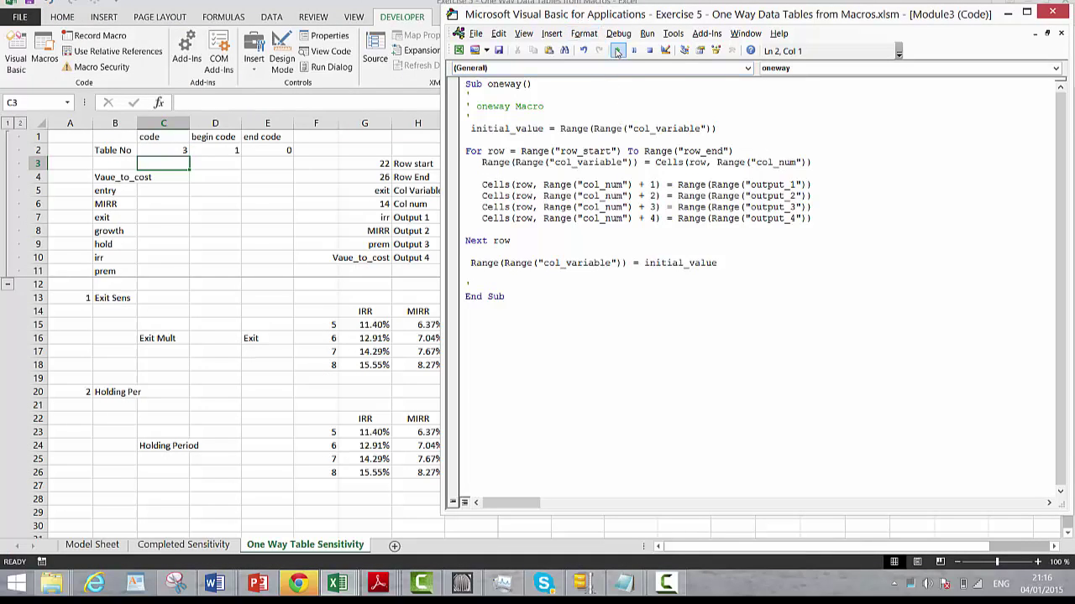
pyautogui.click(617, 52)
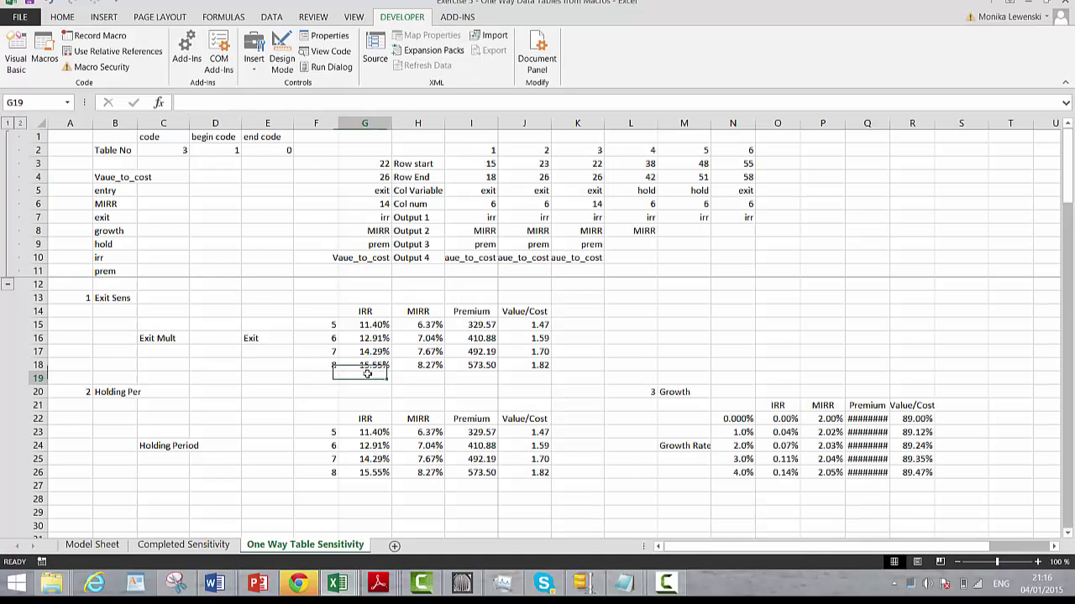
pyautogui.click(758, 423)
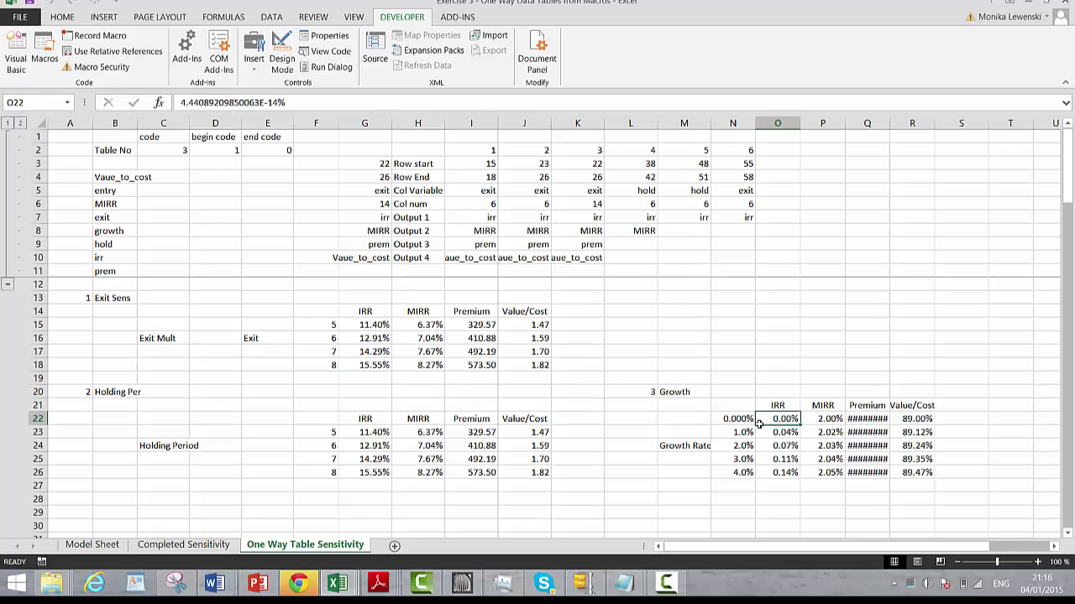
pyautogui.press('Right')
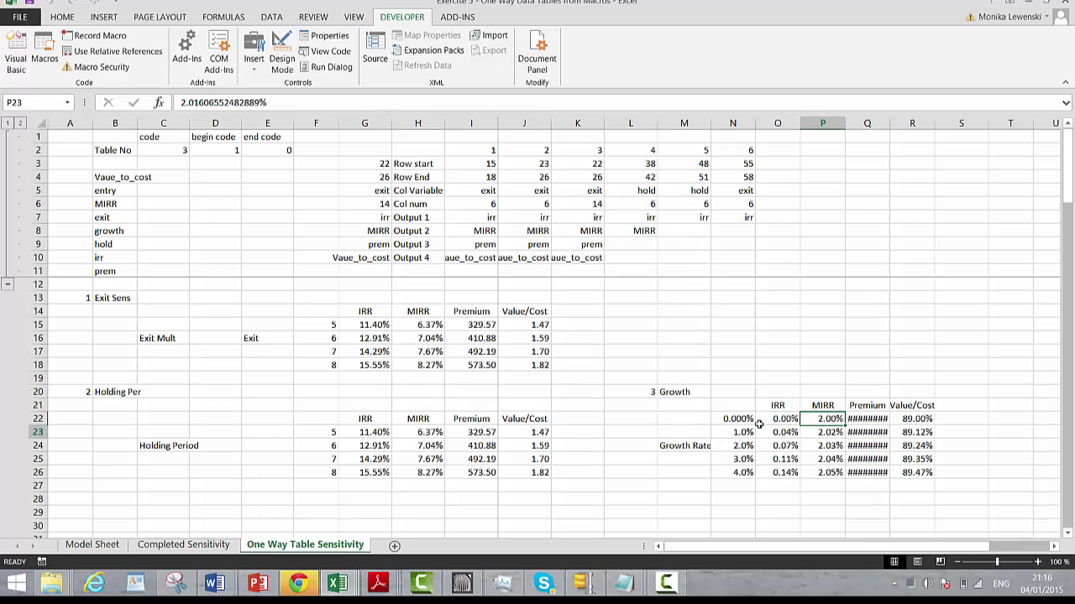
# Step: Format the Premium and Value/Cost results in the Growth table, Q22:R26, as numbers with two decimals
pyautogui.press('Right')
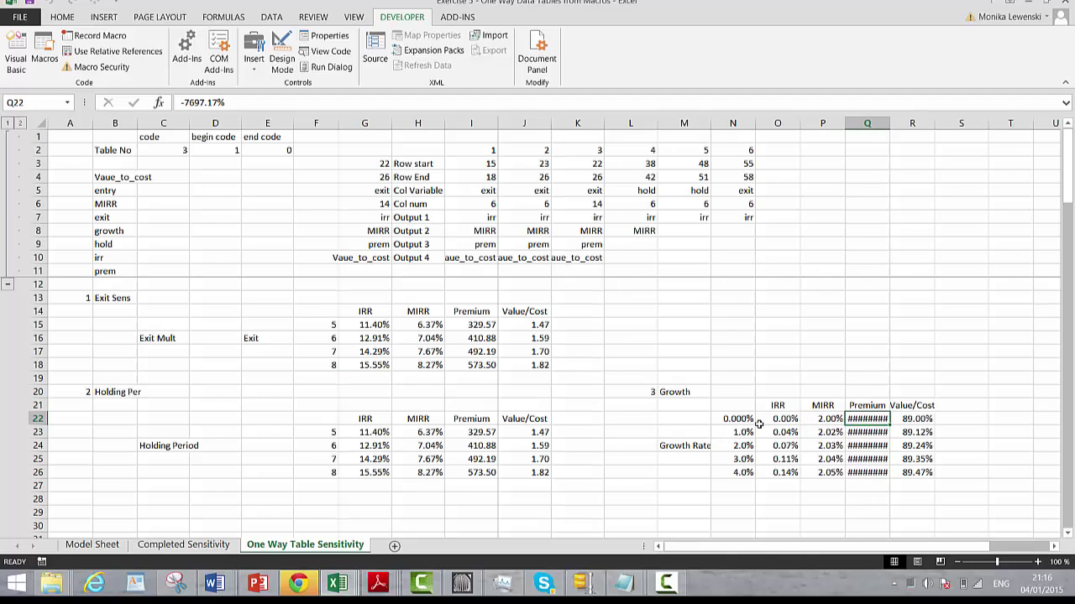
pyautogui.hotkey('shift', 'Down')
pyautogui.hotkey('shift', 'Down')
pyautogui.hotkey('shift', 'Down')
pyautogui.hotkey('shift', 'Down')
pyautogui.hotkey('ctrl', 'shift', '1')
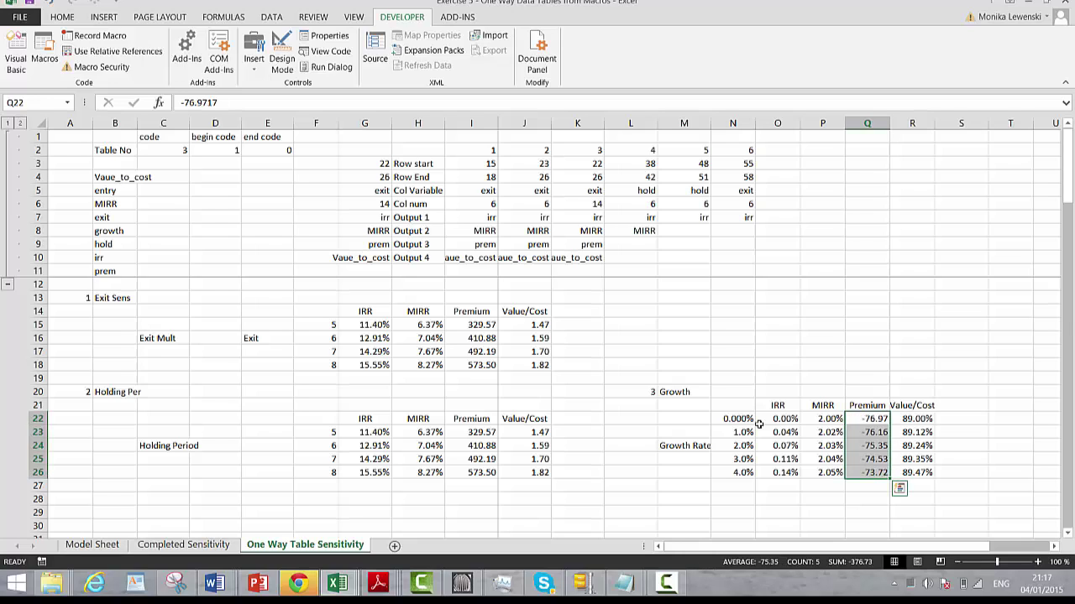
pyautogui.press('Right')
pyautogui.hotkey('shift', 'Down')
pyautogui.hotkey('shift', 'Down')
pyautogui.hotkey('shift', 'Down')
pyautogui.hotkey('shift', 'Down')
pyautogui.hotkey('ctrl', 'shift', '1')
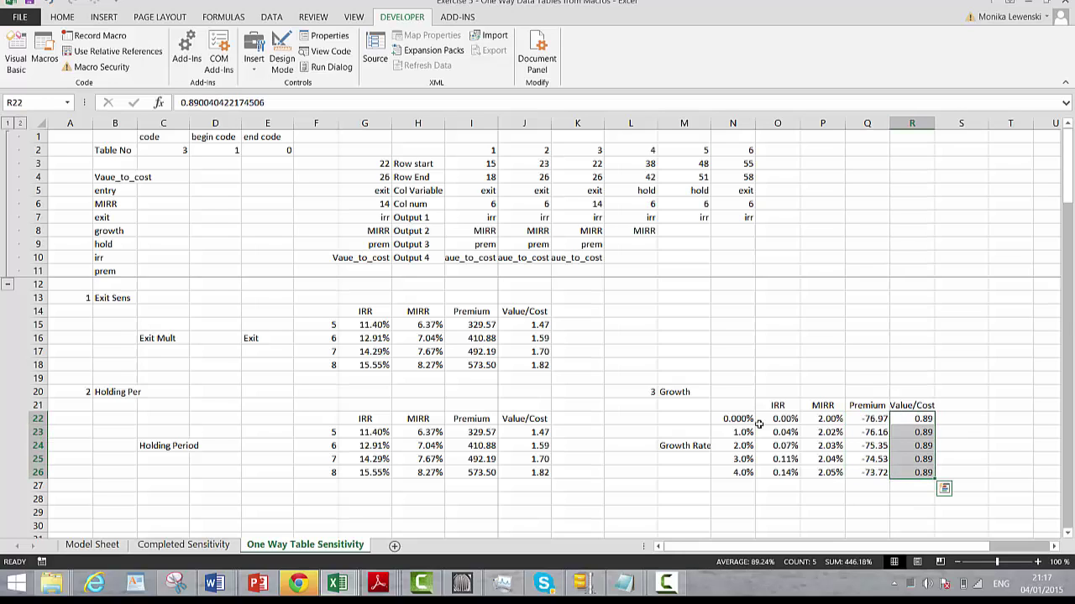
pyautogui.press('Left')
pyautogui.press('Right')
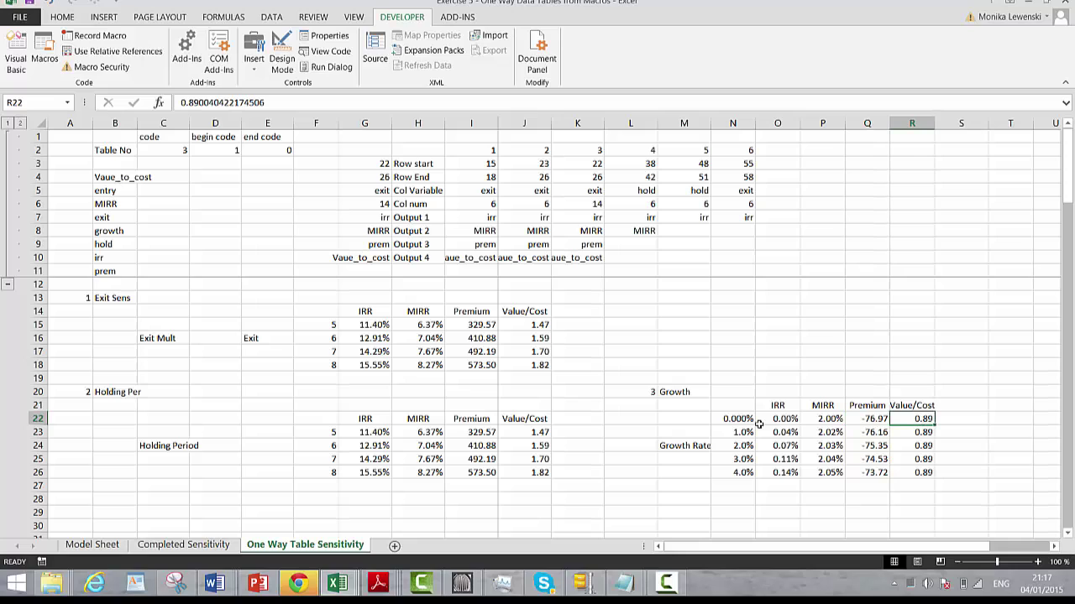
# Step: Set the Growth table's rates in N23:N26 to 5%, 10%, 15% and 20%
pyautogui.press('Down')
pyautogui.press('Down')
pyautogui.press('Down')
pyautogui.press('Down')
pyautogui.press('Down')
pyautogui.press('Down')
pyautogui.press('Left')
pyautogui.press('Left')
pyautogui.press('Left')
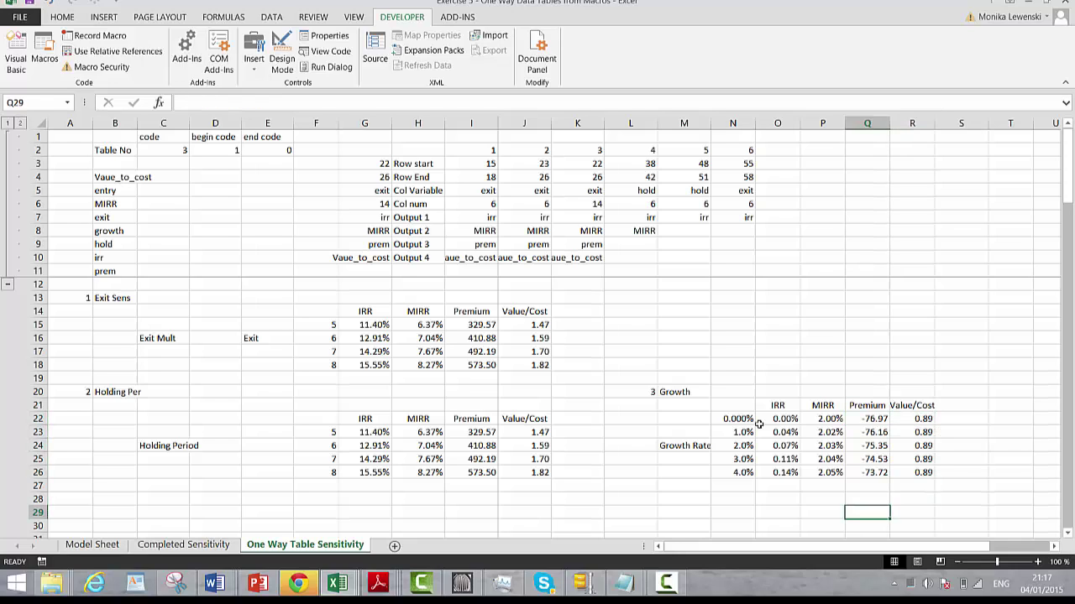
pyautogui.press('Up')
pyautogui.press('Up')
pyautogui.press('Up')
pyautogui.press('Up')
pyautogui.press('Up')
pyautogui.press('Left')
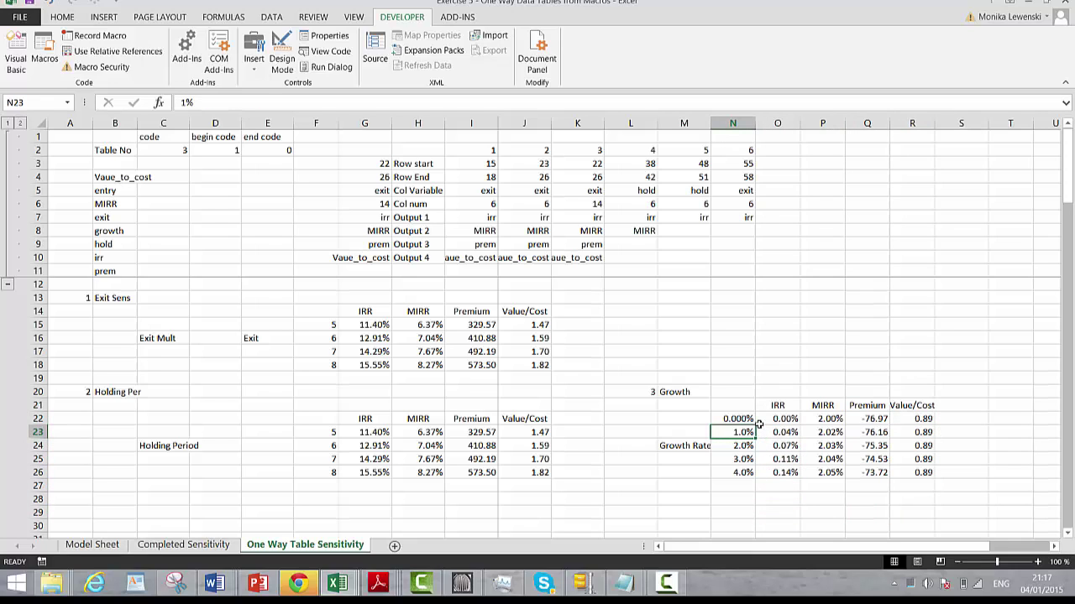
pyautogui.write('5')
pyautogui.press('Return')
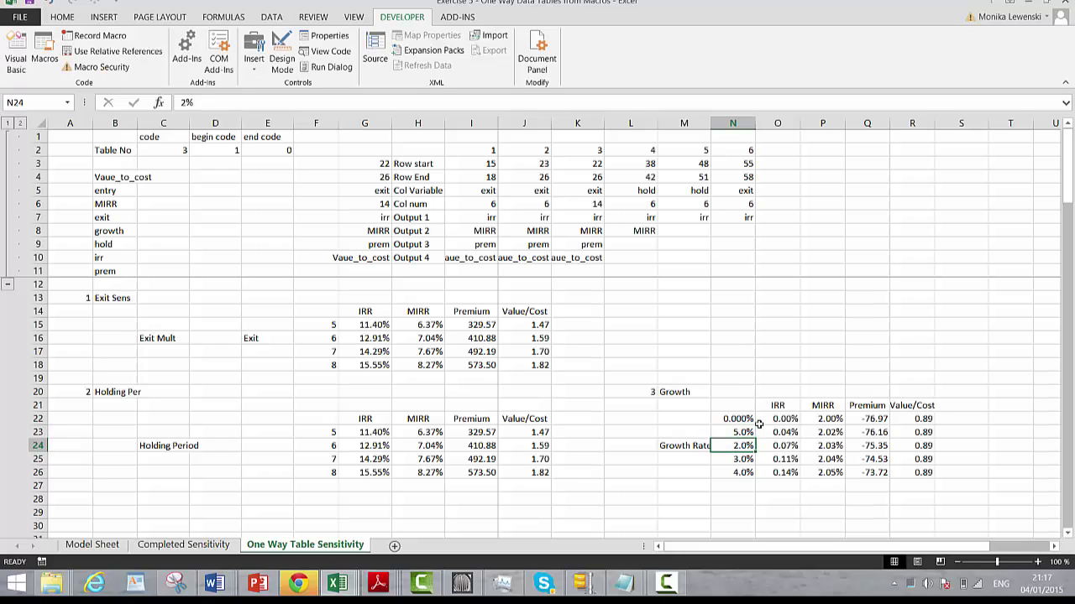
pyautogui.write('10')
pyautogui.press('Return')
pyautogui.write('15')
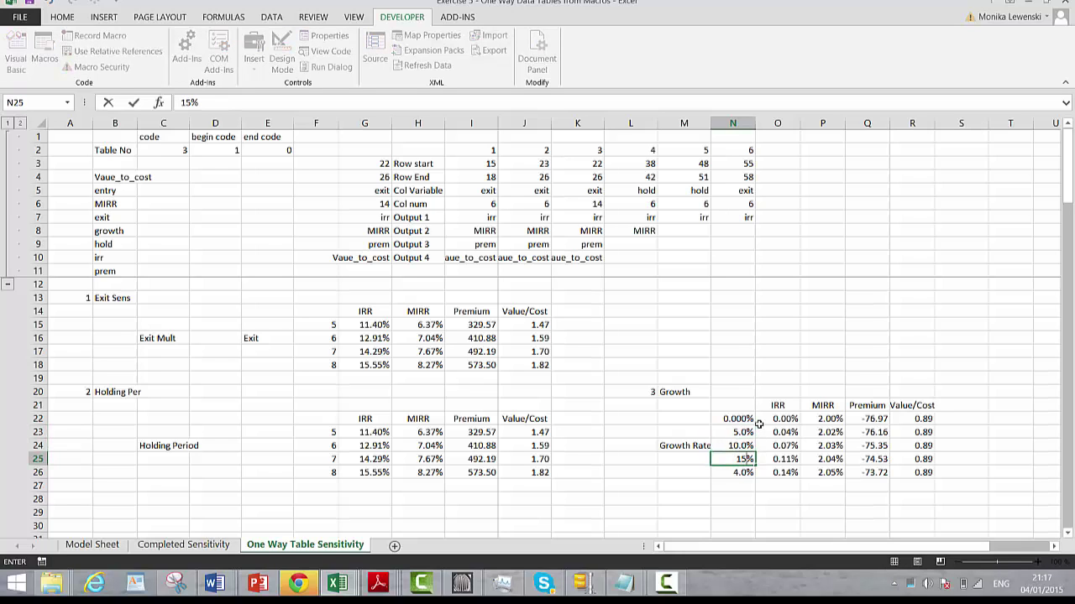
pyautogui.press('Return')
pyautogui.write('20')
pyautogui.press('Return')
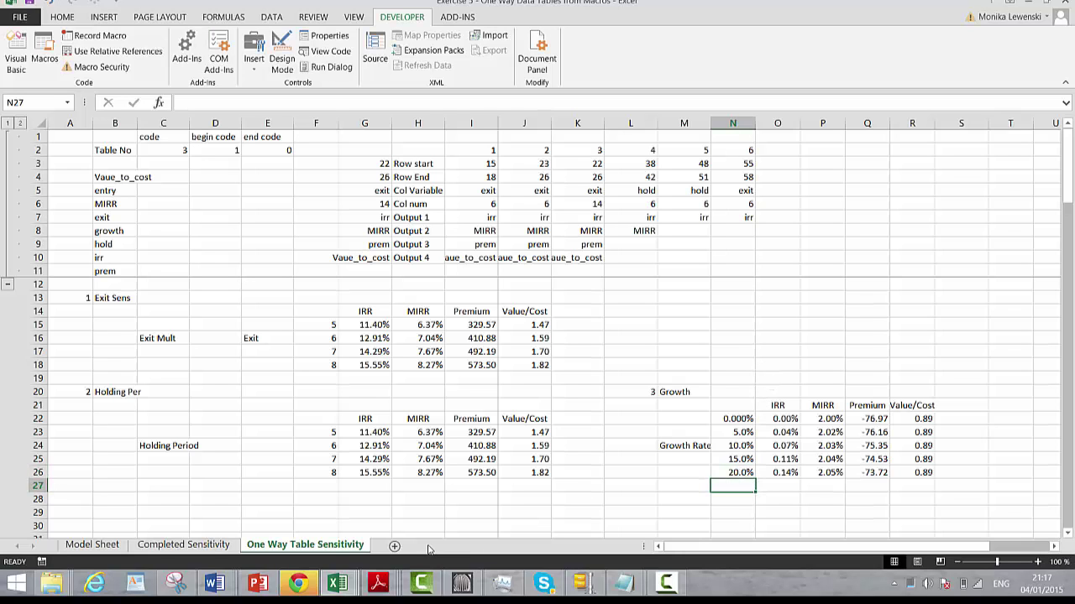
# Step: Rerun the oneway macro from the Visual Basic editor to refill the Growth table and inspect its IRR results
pyautogui.click(356, 585)
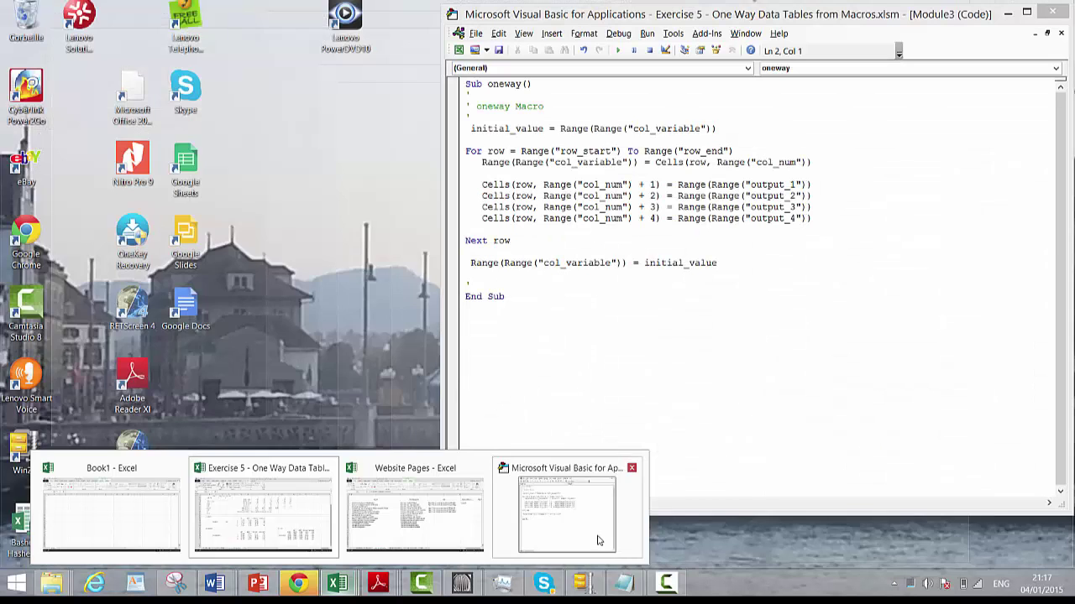
pyautogui.click(598, 535)
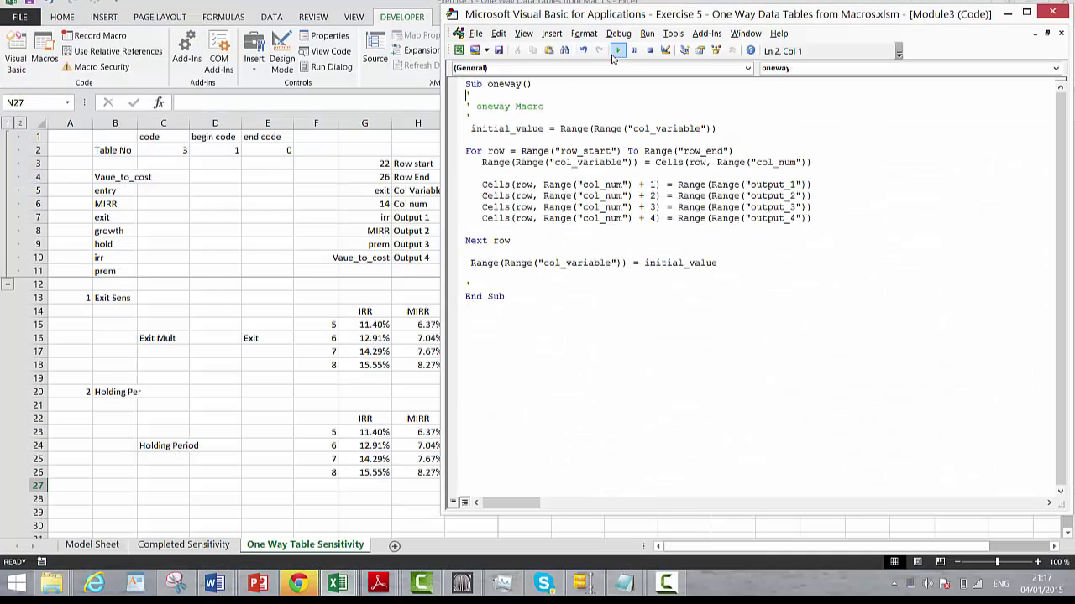
pyautogui.click(364, 366)
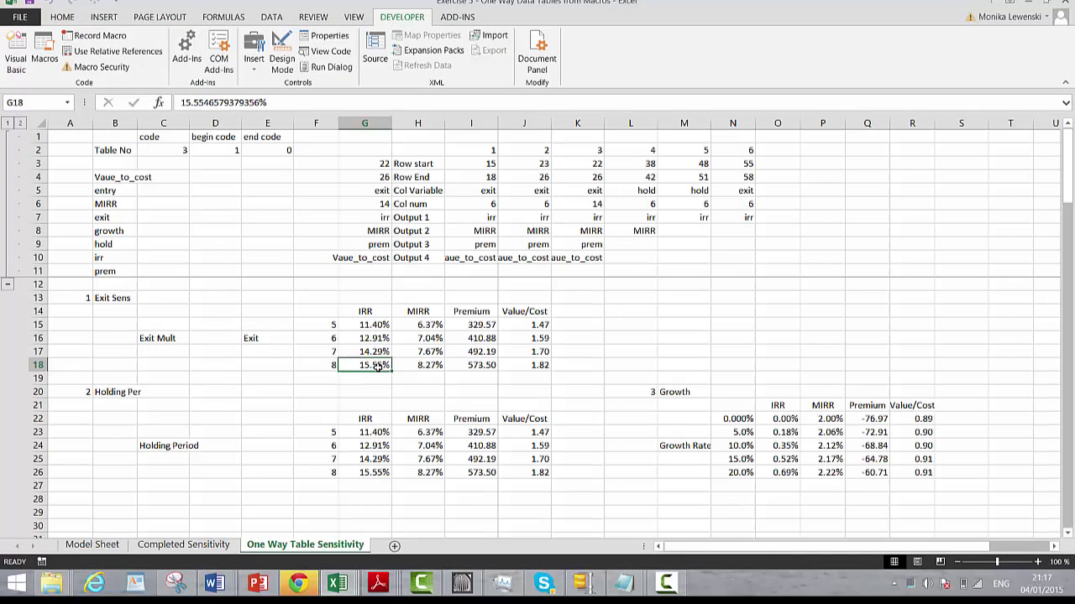
pyautogui.click(777, 441)
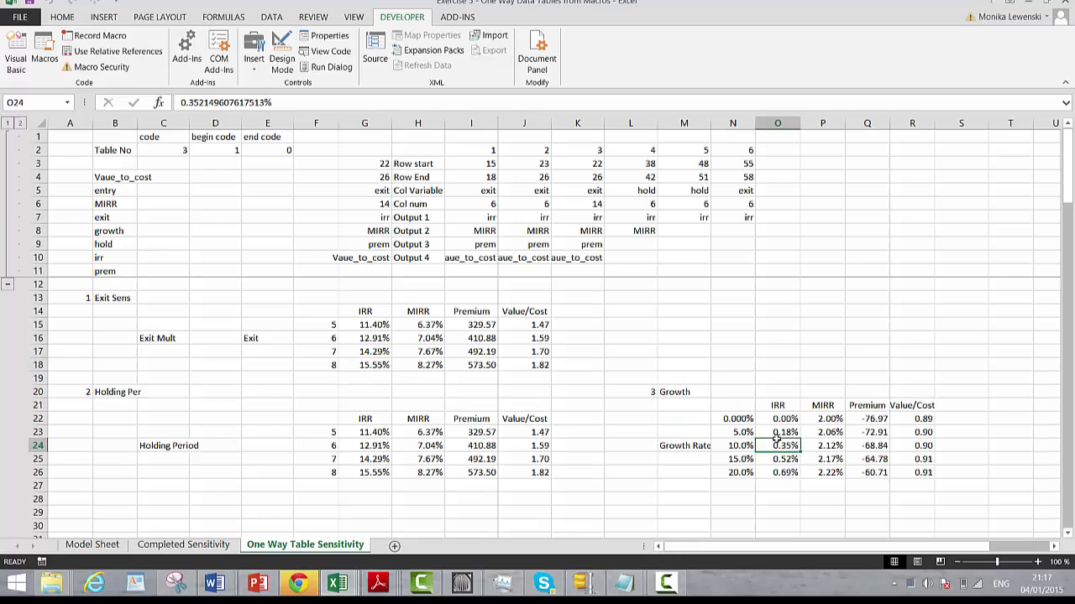
pyautogui.press('Up')
pyautogui.press('Up')
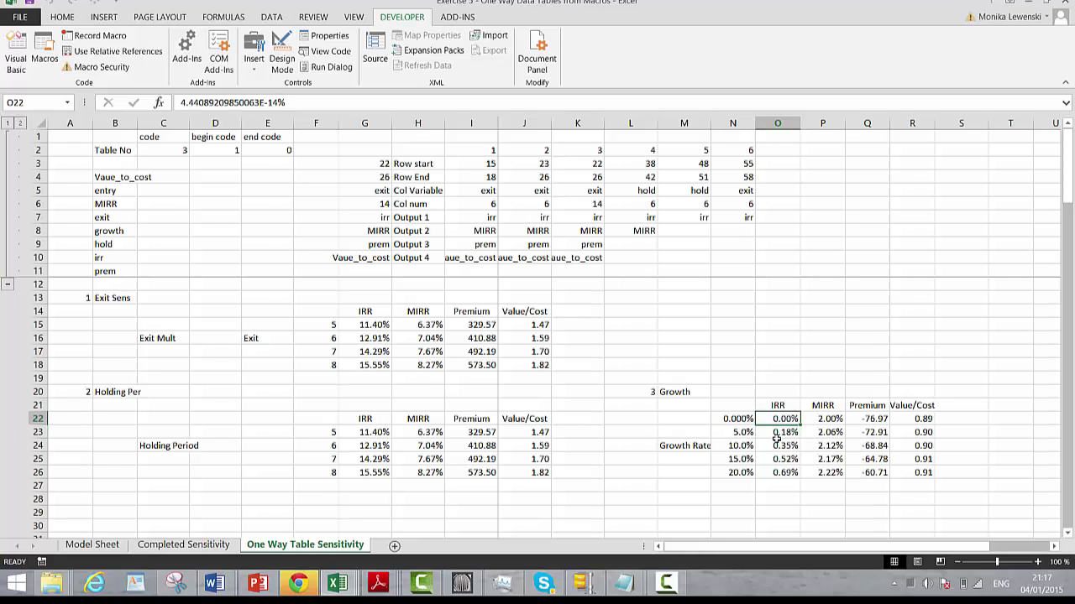
pyautogui.click(669, 585)
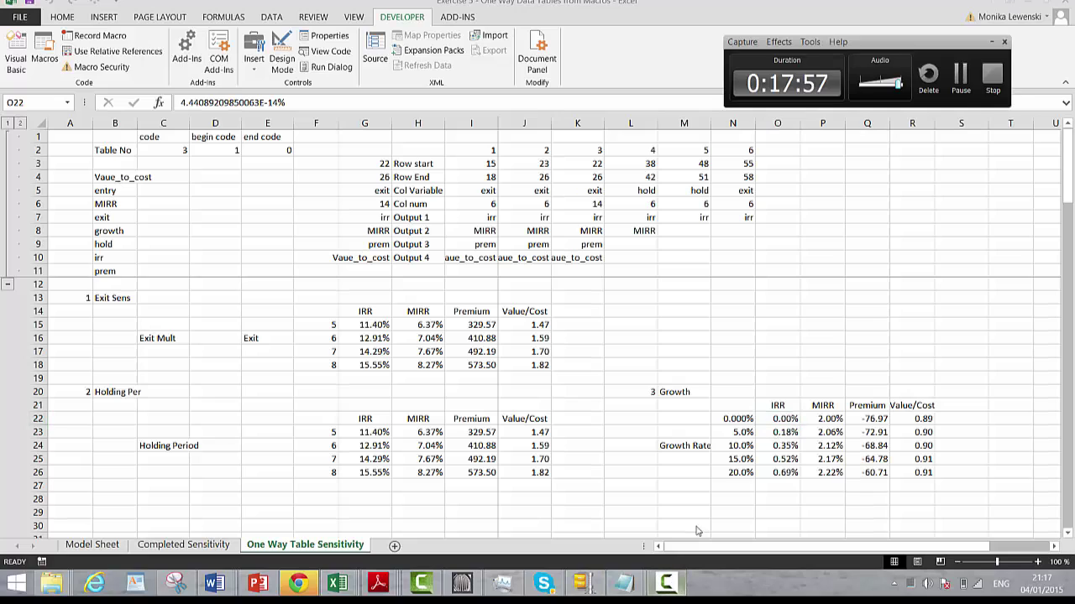
pyautogui.click(962, 79)
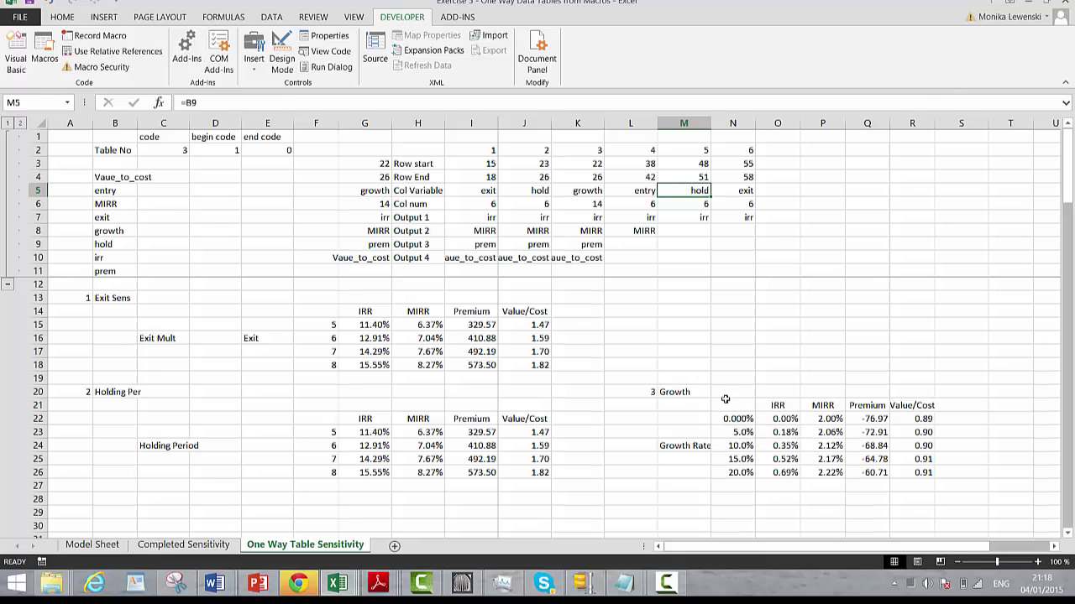
# Step: Check the Col Variable entries in row 5 and rerun the oneway macro to fill the Growth table
pyautogui.click(587, 194)
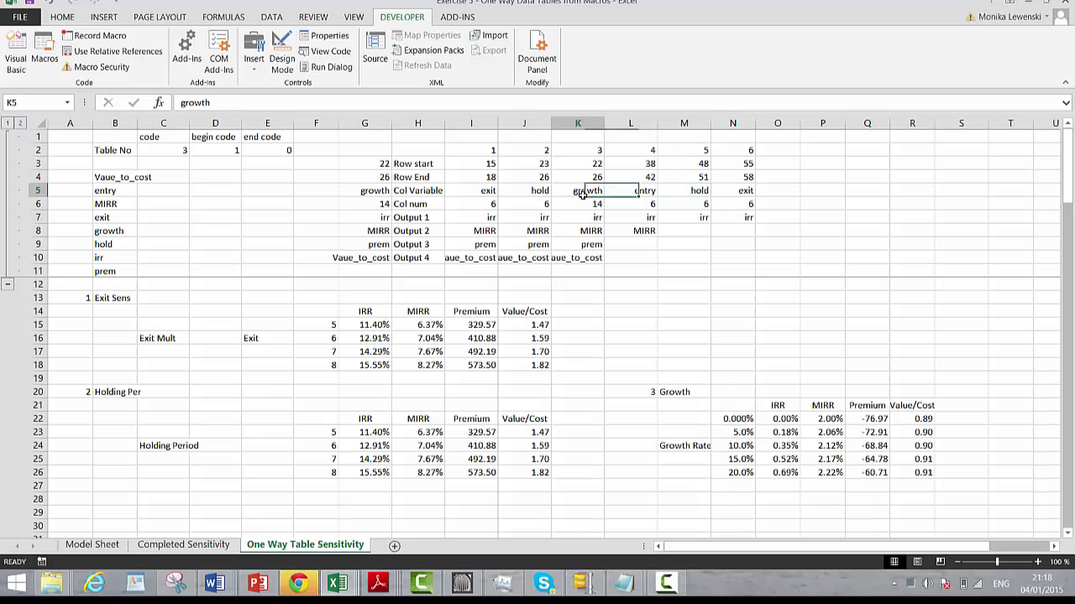
pyautogui.press('Left')
pyautogui.press('Left')
pyautogui.press('Right')
pyautogui.press('Right')
pyautogui.press('Right')
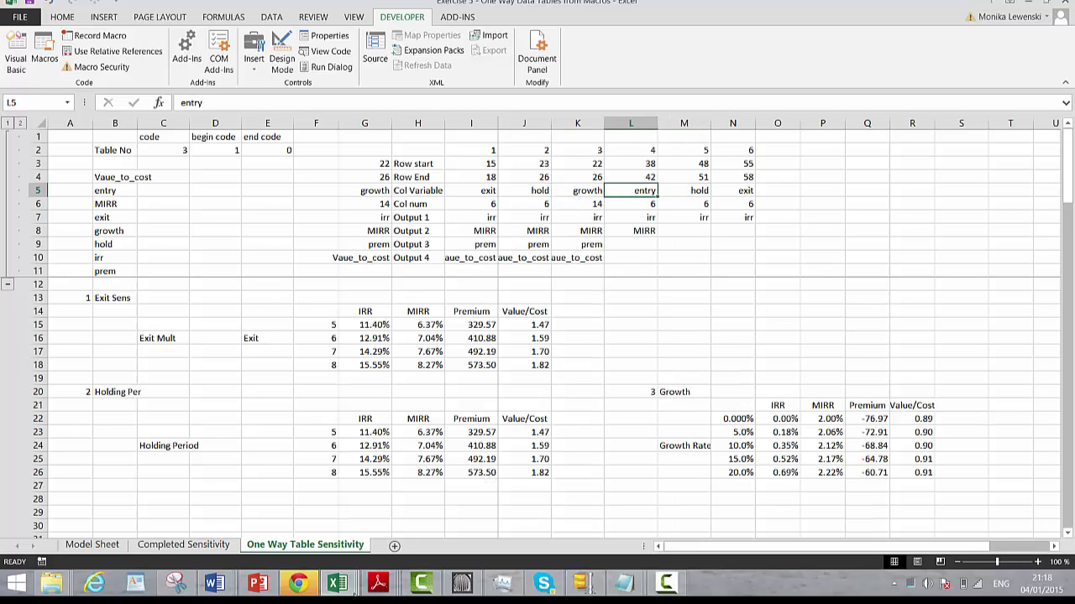
pyautogui.moveTo(357, 590)
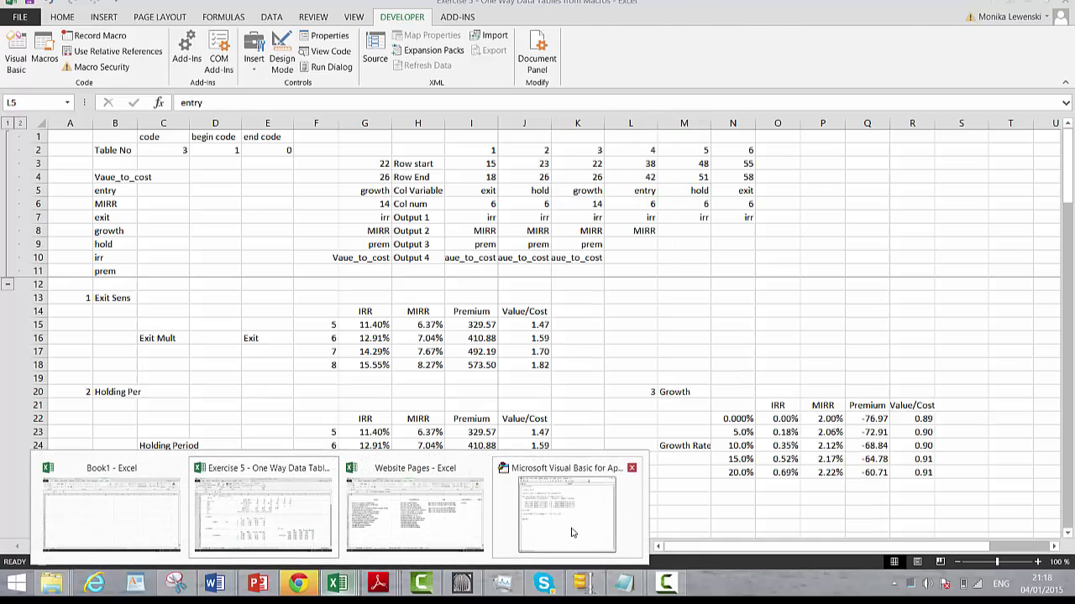
pyautogui.click(572, 532)
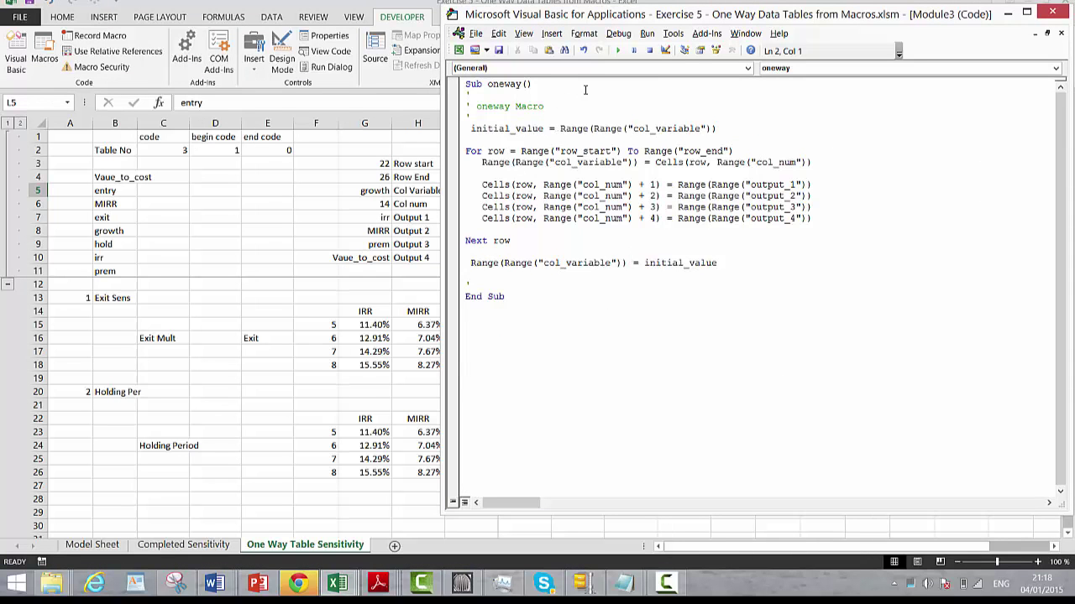
pyautogui.click(617, 50)
pyautogui.click(382, 353)
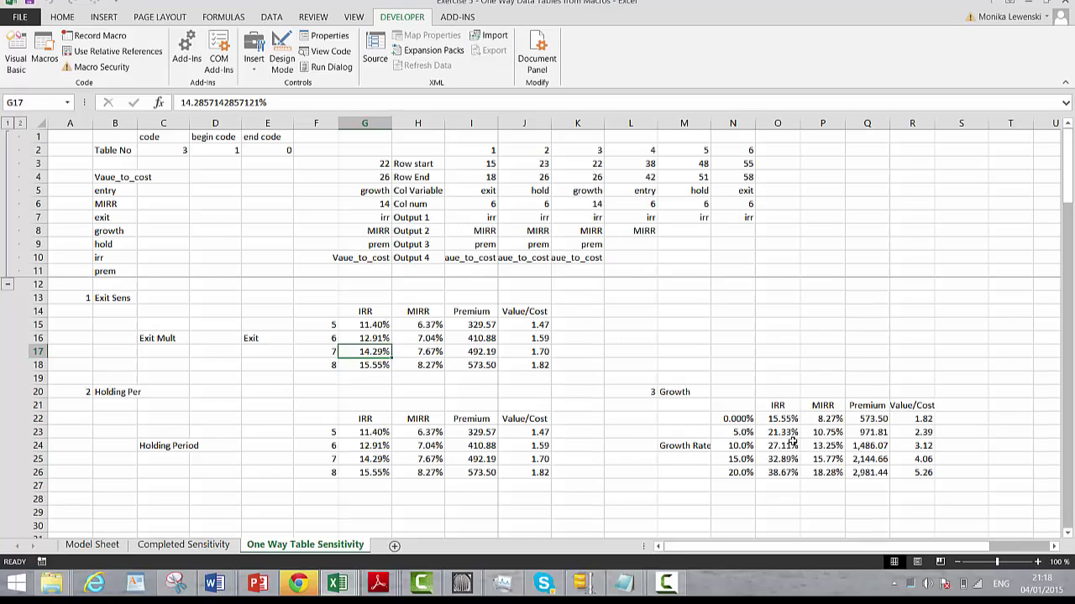
# Step: Examine the Growth table's results and the Row start formula for table 4 in cell L3
pyautogui.press('Right')
pyautogui.press('Right')
pyautogui.press('Right')
pyautogui.press('Right')
pyautogui.press('Right')
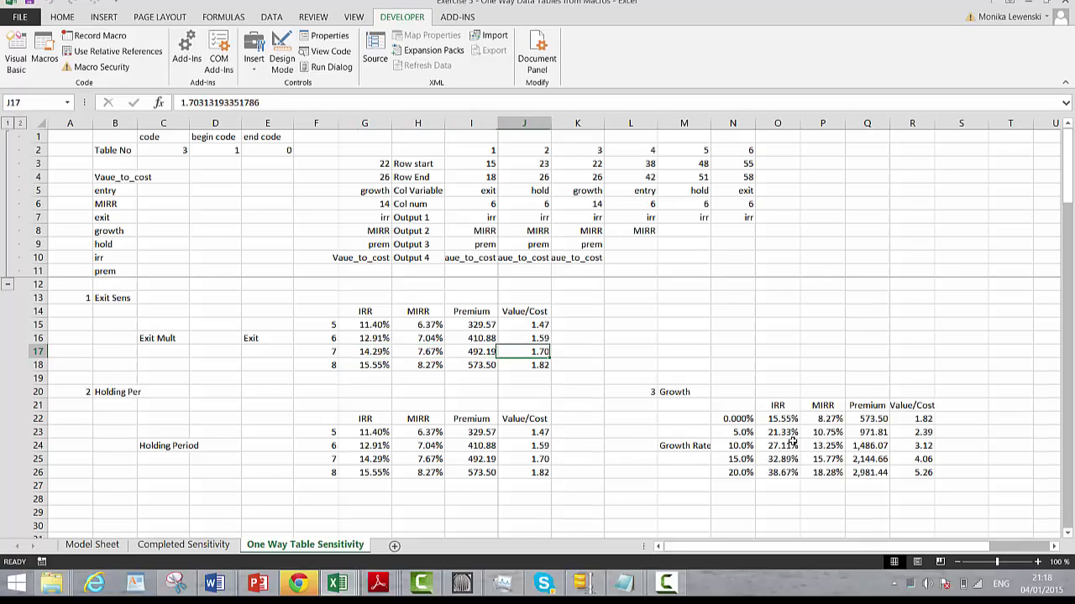
pyautogui.press('Right')
pyautogui.press('Right')
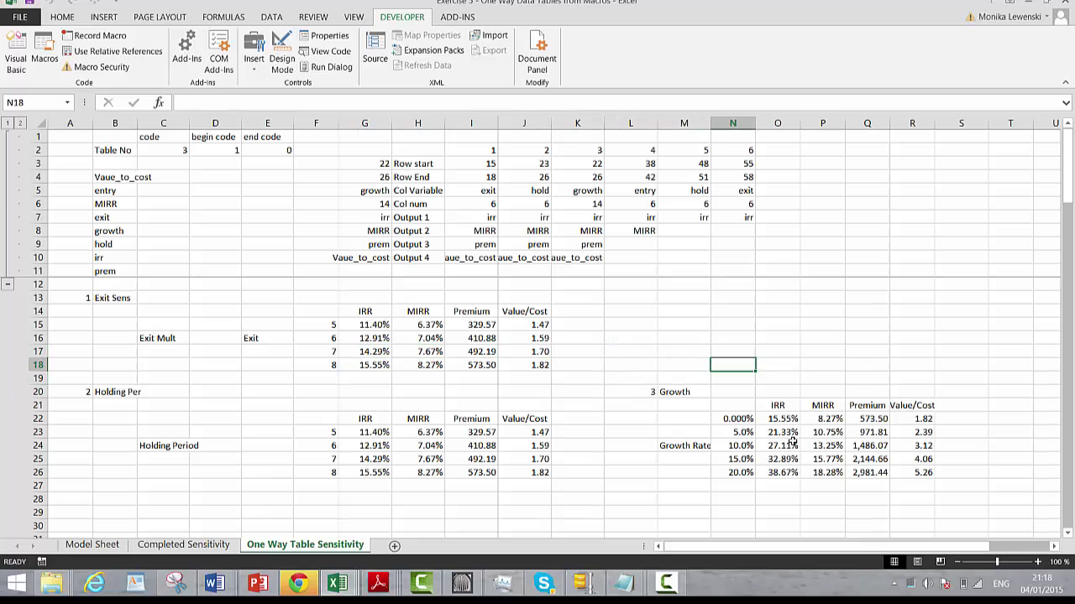
pyautogui.press('Up')
pyautogui.press('Up')
pyautogui.press('Up')
pyautogui.press('Up')
pyautogui.press('Up')
pyautogui.press('Up')
pyautogui.press('Up')
pyautogui.press('Up')
pyautogui.press('Up')
pyautogui.press('Up')
pyautogui.press('Up')
pyautogui.press('Up')
pyautogui.press('Up')
pyautogui.press('Up')
pyautogui.press('Up')
pyautogui.press('Left')
pyautogui.press('Left')
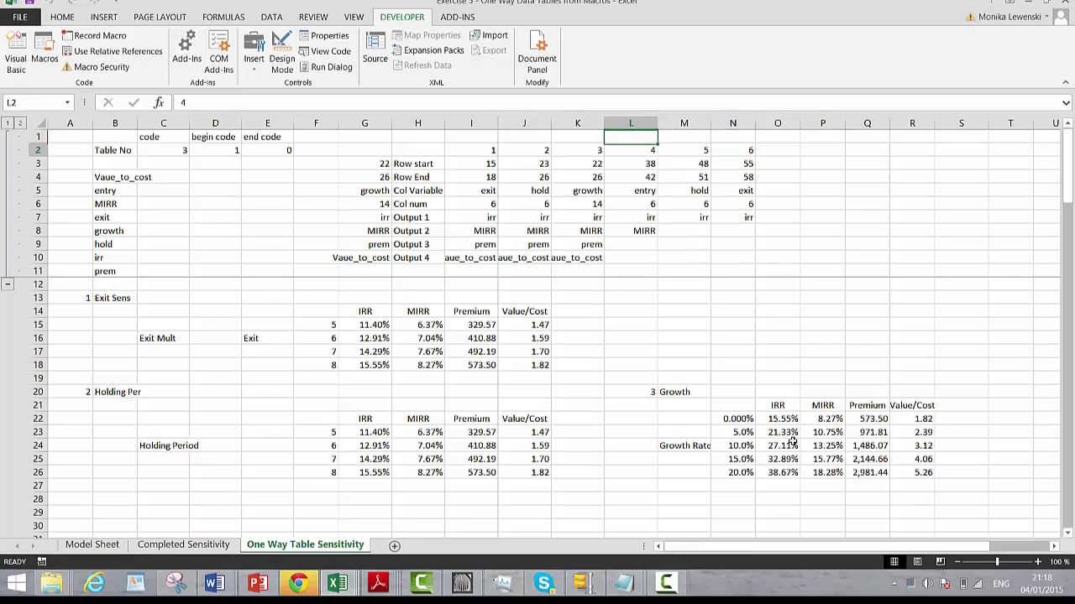
pyautogui.press('Down')
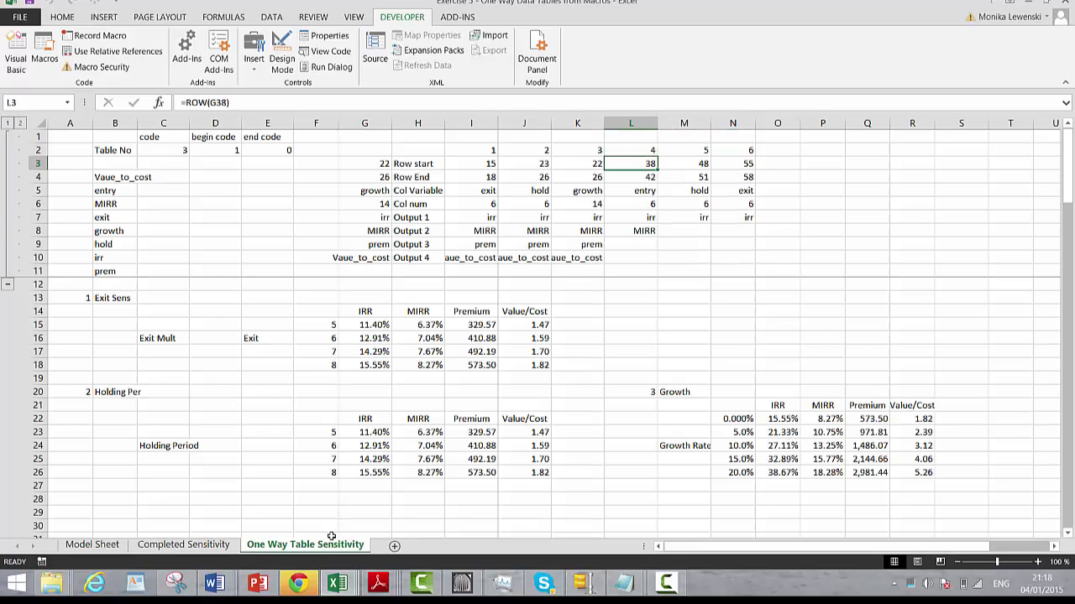
# Step: Examine the Entry table in rows 36 to 42 for its input multiples and output columns
pyautogui.click(387, 500)
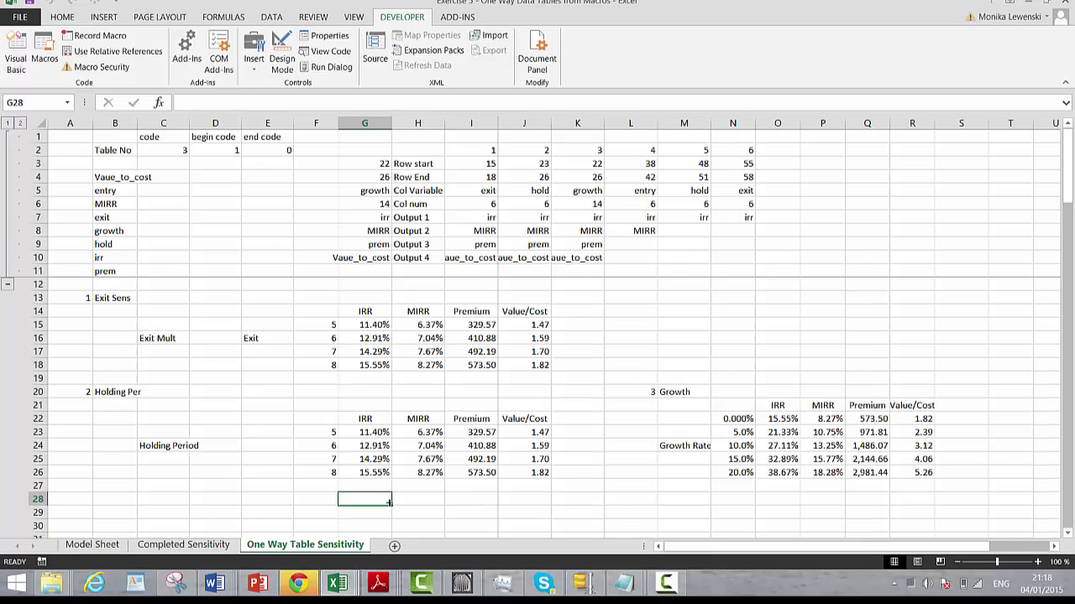
pyautogui.press('Down')
pyautogui.press('Down')
pyautogui.press('Down')
pyautogui.press('Down')
pyautogui.press('Down')
pyautogui.press('Down')
pyautogui.press('Down')
pyautogui.press('Down')
pyautogui.press('Down')
pyautogui.press('Down')
pyautogui.press('Down')
pyautogui.press('Down')
pyautogui.press('Down')
pyautogui.press('Down')
pyautogui.press('Down')
pyautogui.press('Down')
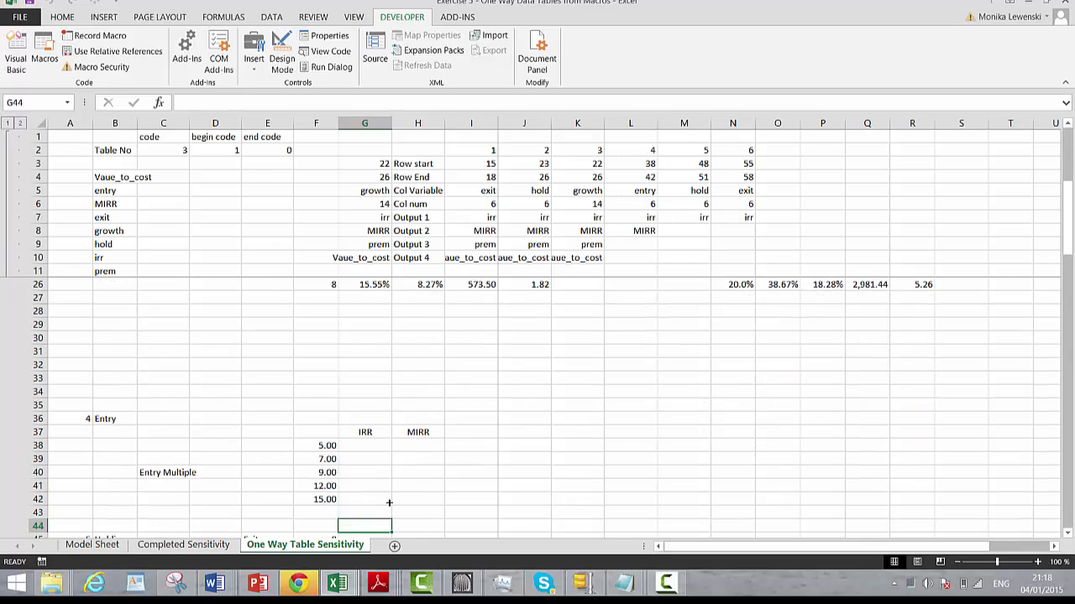
pyautogui.press('Down')
pyautogui.press('Up')
pyautogui.press('Up')
pyautogui.press('Up')
pyautogui.press('Up')
pyautogui.press('Up')
pyautogui.press('Up')
pyautogui.press('Up')
pyautogui.press('Up')
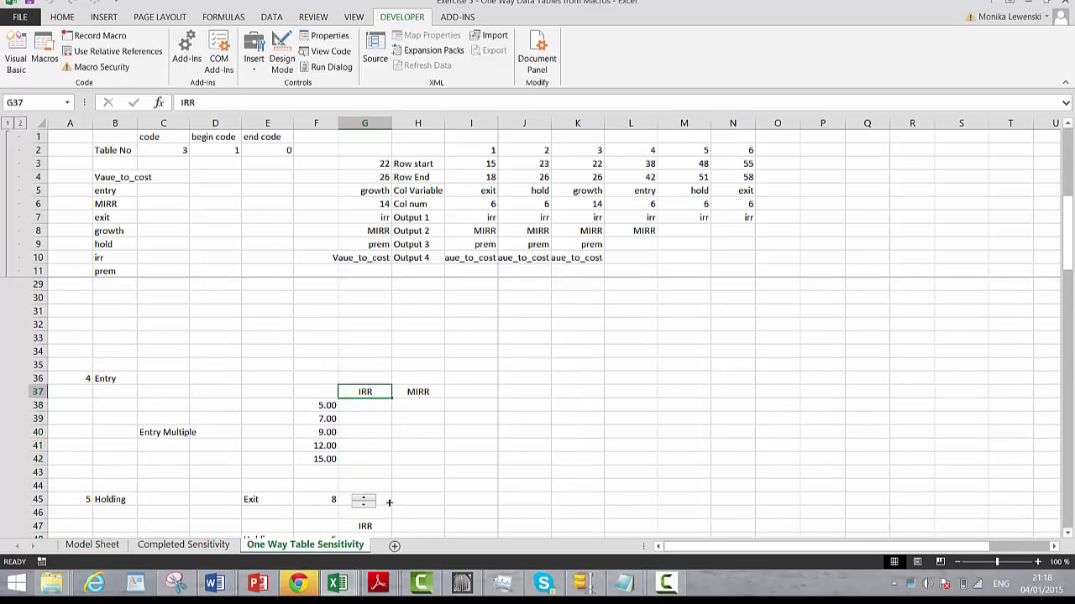
pyautogui.press('Right')
pyautogui.press('Left')
pyautogui.press('pageup')
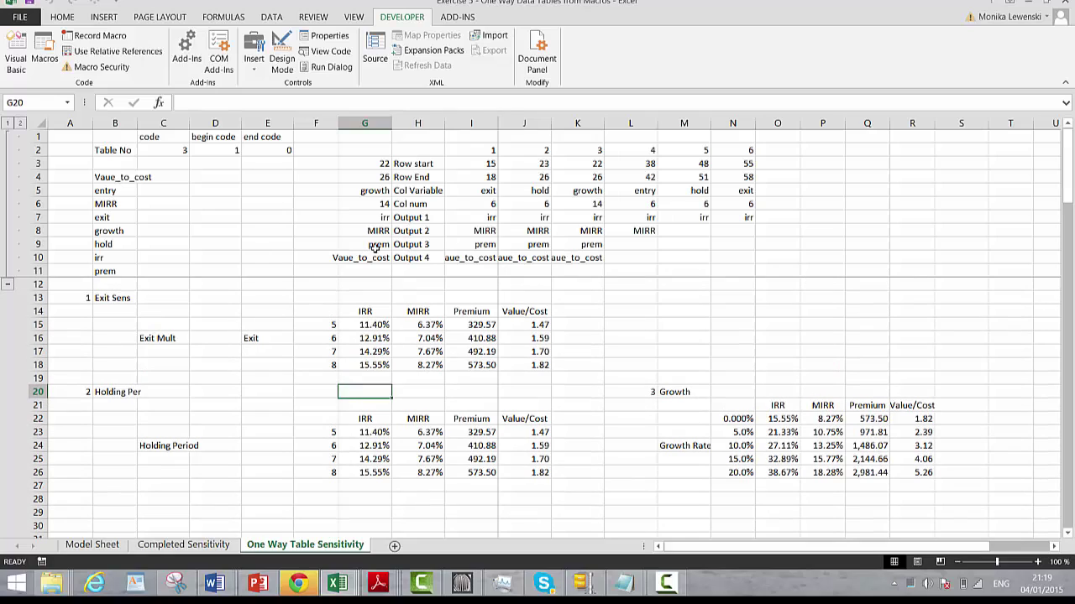
# Step: Set the Table No code in cell C2 to 4 for the Entry table
pyautogui.click(369, 243)
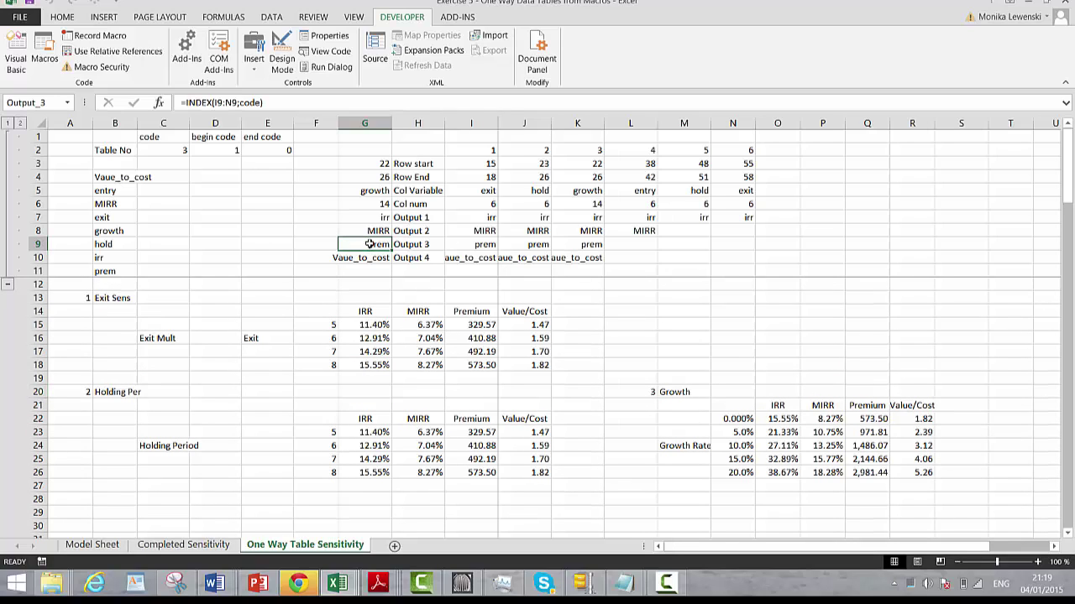
pyautogui.click(165, 156)
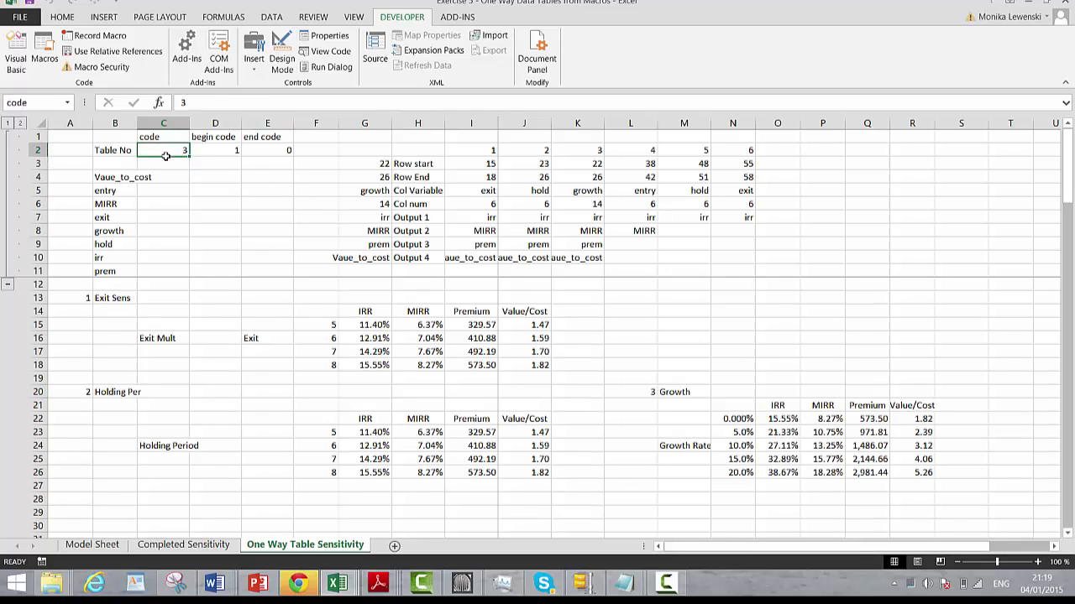
pyautogui.write('4')
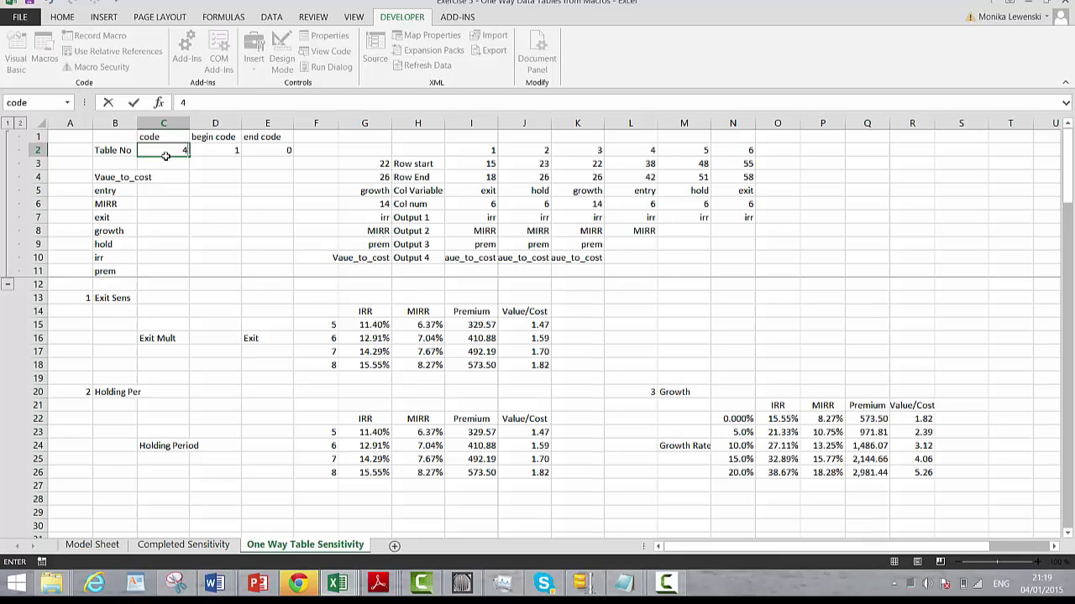
pyautogui.press('Return')
# Step: Examine the Output 3 and Output 4 selections in G9 and G10 for the Entry table
pyautogui.press('Down')
pyautogui.press('Down')
pyautogui.press('Down')
pyautogui.press('Down')
pyautogui.press('Down')
pyautogui.press('Down')
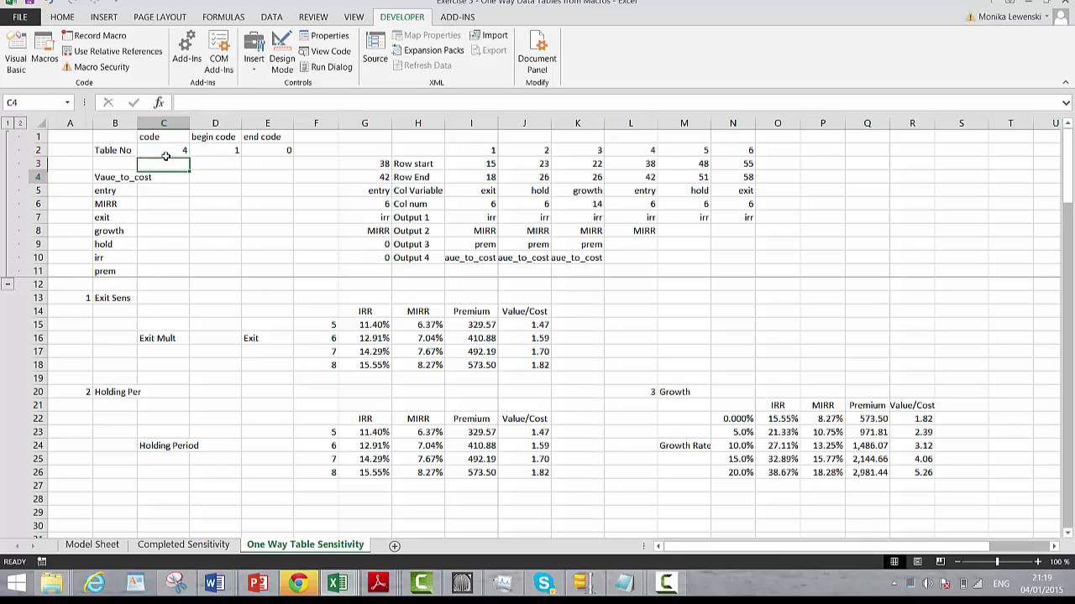
pyautogui.press('Right')
pyautogui.press('Right')
pyautogui.press('Right')
pyautogui.press('Right')
pyautogui.press('Right')
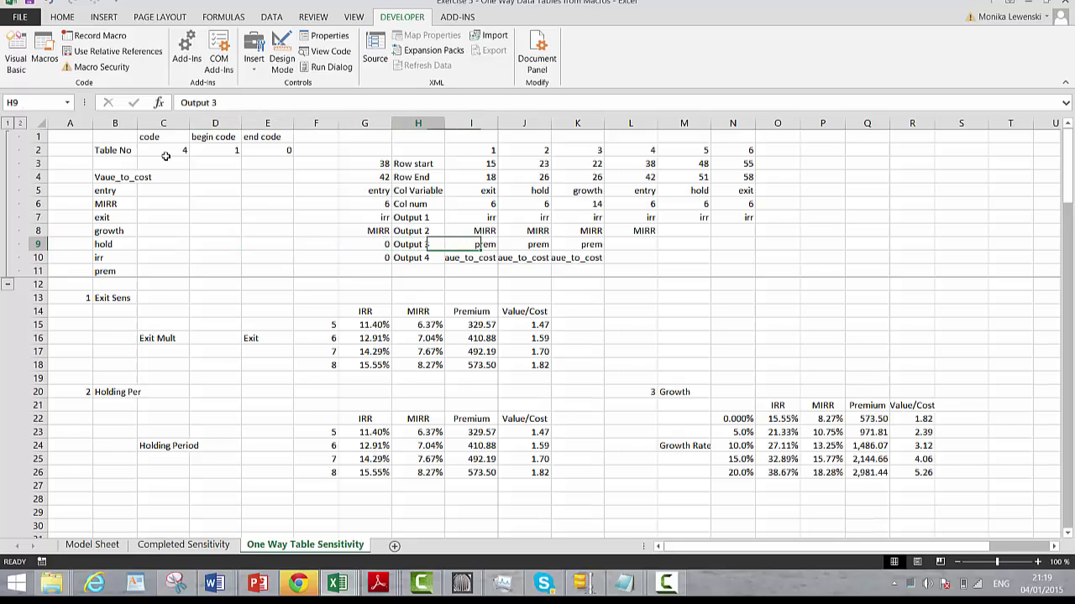
pyautogui.press('Left')
pyautogui.press('Down')
pyautogui.press('Down')
pyautogui.press('Up')
pyautogui.press('Up')
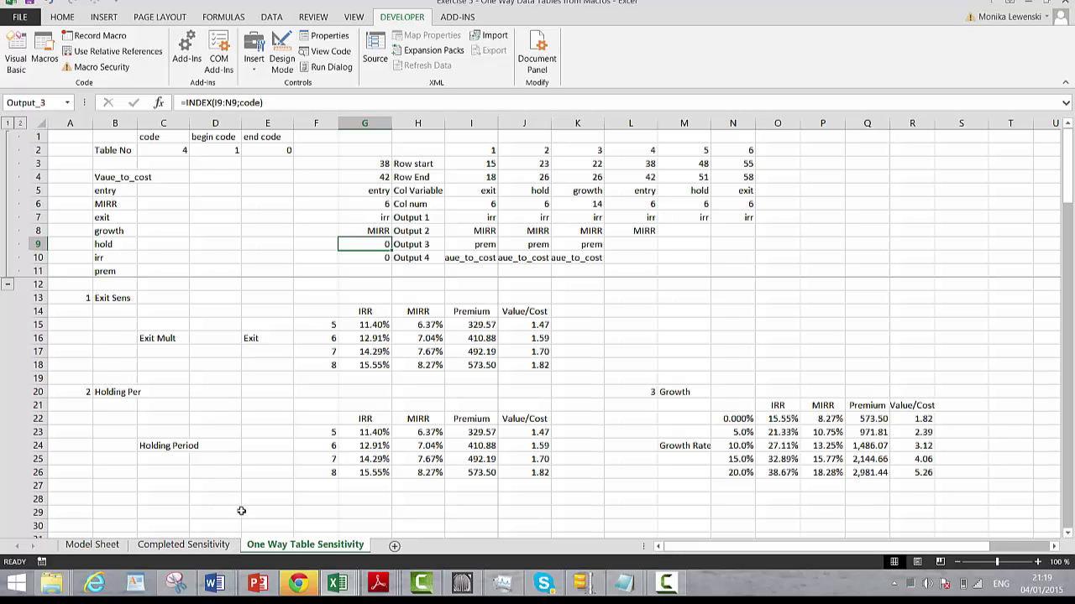
# Step: Switch to the Visual Basic editor and go to the output lines of the oneway macro
pyautogui.click(334, 585)
pyautogui.click(555, 536)
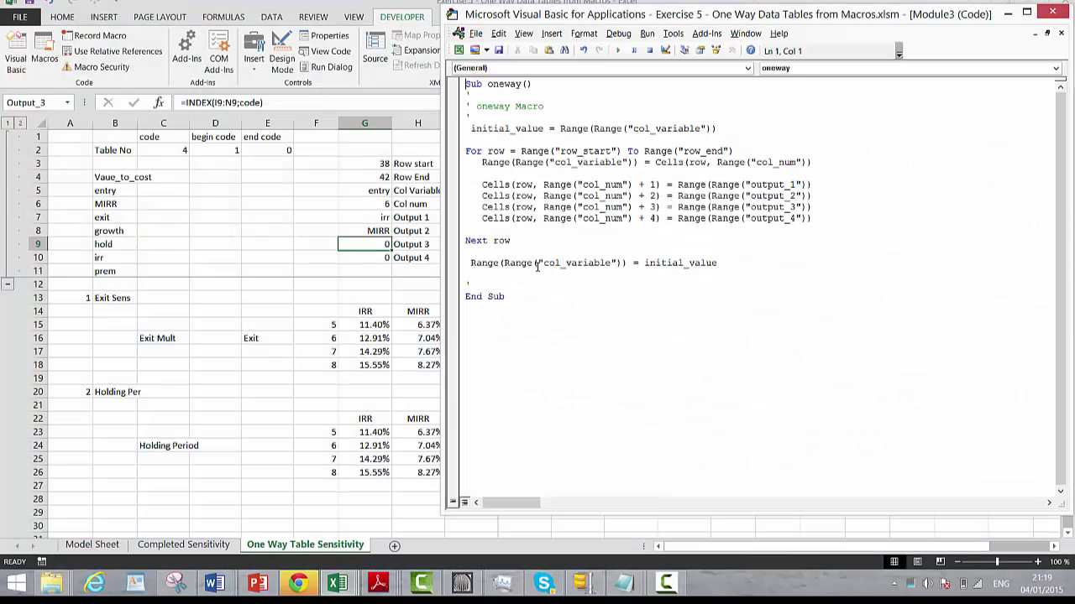
pyautogui.click(475, 197)
pyautogui.press('Up')
pyautogui.press('Up')
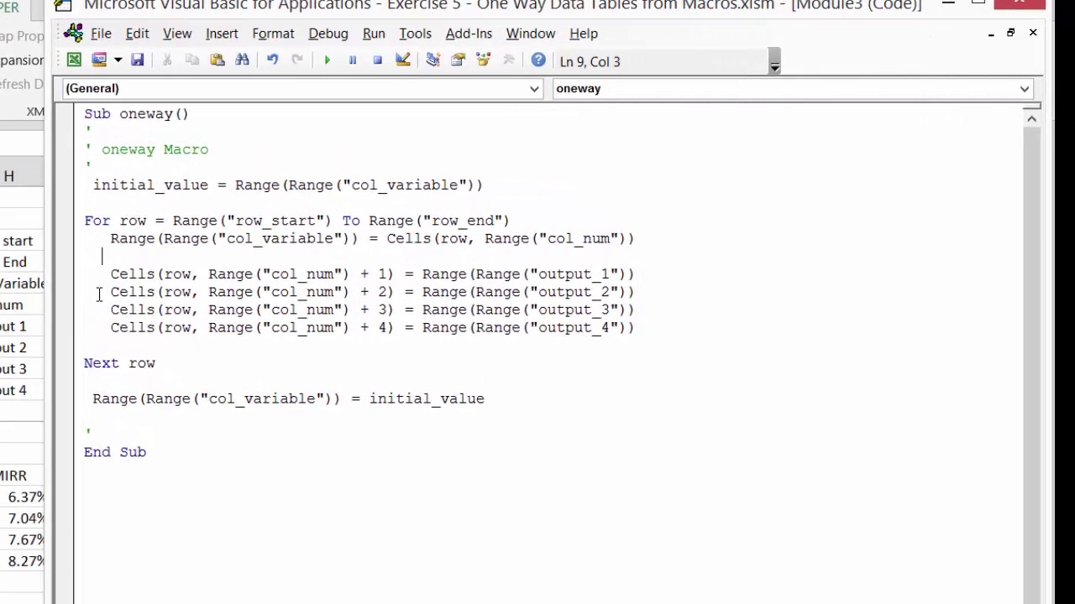
# Step: Copy the expression Range(Range("output_1")) and paste it in front of Cells at the start of the first output line
pyautogui.click(422, 274)
pyautogui.moveTo(422, 274); pyautogui.dragTo(641, 278)
pyautogui.hotkey('ctrl', 'c')
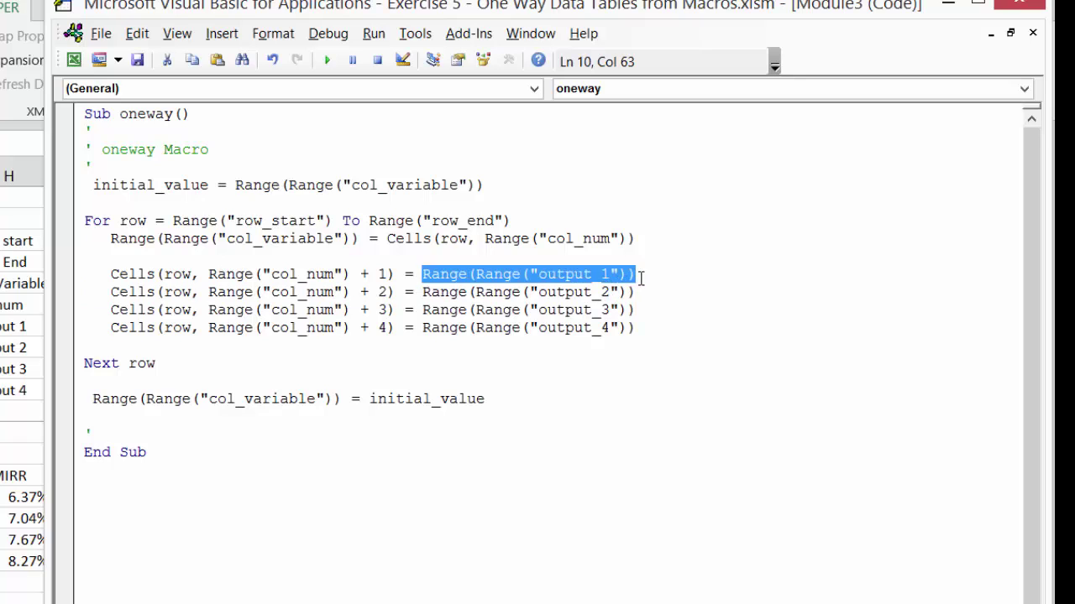
pyautogui.press('Left')
pyautogui.press('Left')
pyautogui.press('Left')
pyautogui.press('Left')
pyautogui.press('Left')
pyautogui.press('Left')
pyautogui.press('Left')
pyautogui.press('Left')
pyautogui.press('Left')
pyautogui.press('Left')
pyautogui.press('Left')
pyautogui.press('Left')
pyautogui.press('Left')
pyautogui.press('Left')
pyautogui.press('Left')
pyautogui.press('Left')
pyautogui.press('Left')
pyautogui.press('Left')
pyautogui.press('Left')
pyautogui.press('Left')
pyautogui.press('Left')
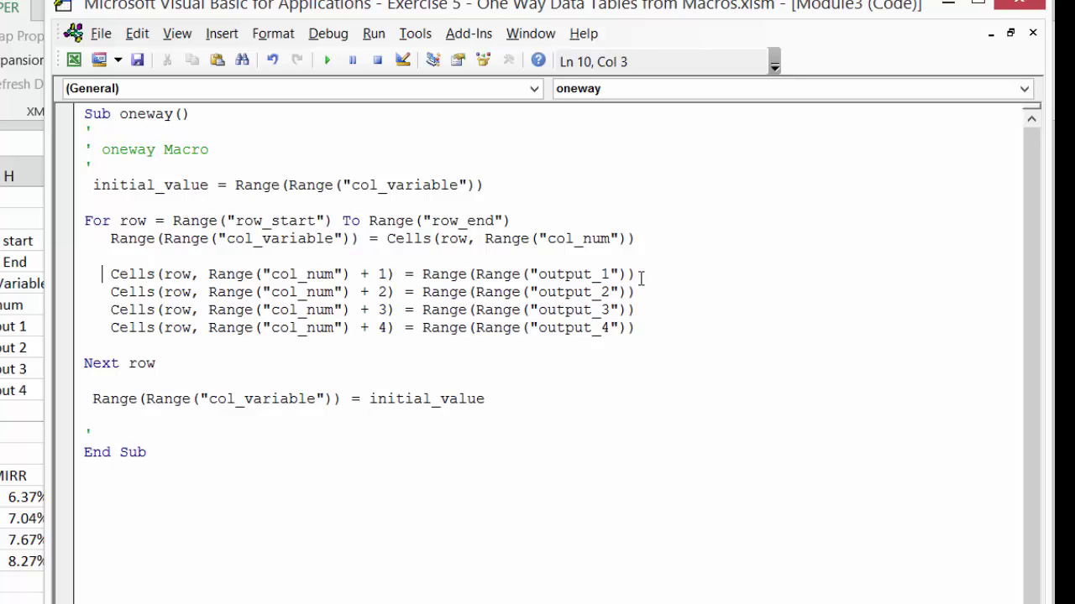
pyautogui.press('Right')
pyautogui.hotkey('ctrl', 'v')
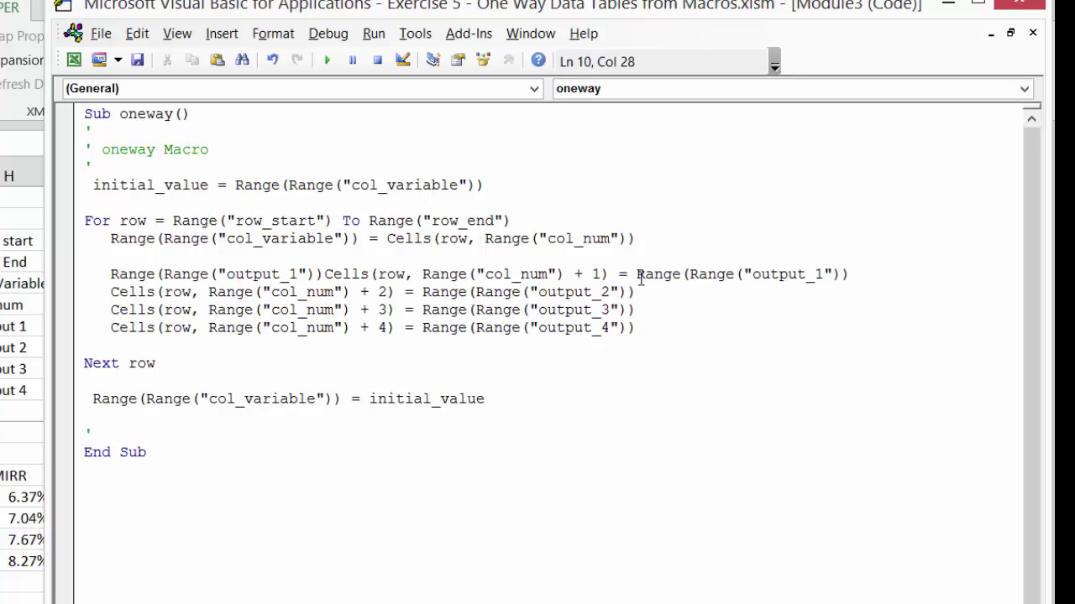
# Step: Add the comparison "<> o then" between the pasted output_1 expression and the Cells assignment
pyautogui.press('Left')
pyautogui.press('Left')
pyautogui.press('Right')
pyautogui.press('Right')
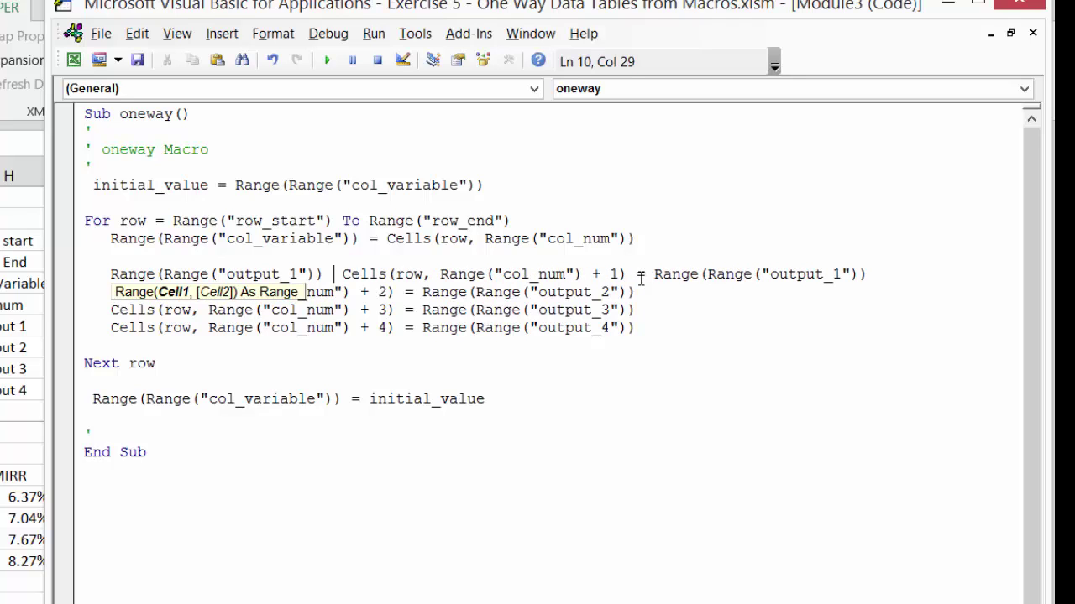
pyautogui.write('<> o t')
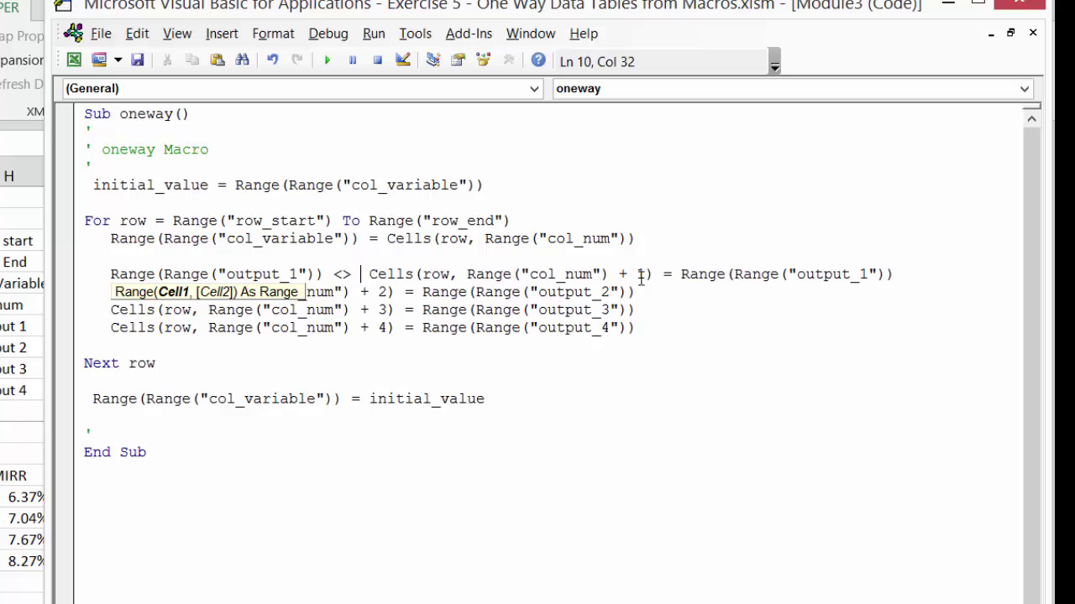
pyautogui.write('hen')
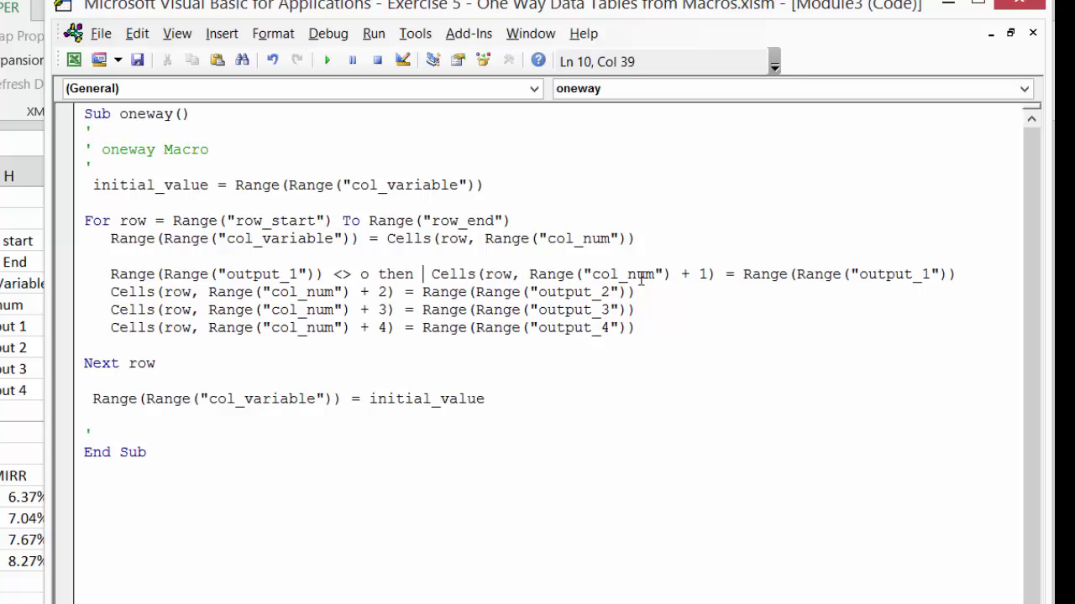
pyautogui.press('Up')
pyautogui.press('Return')
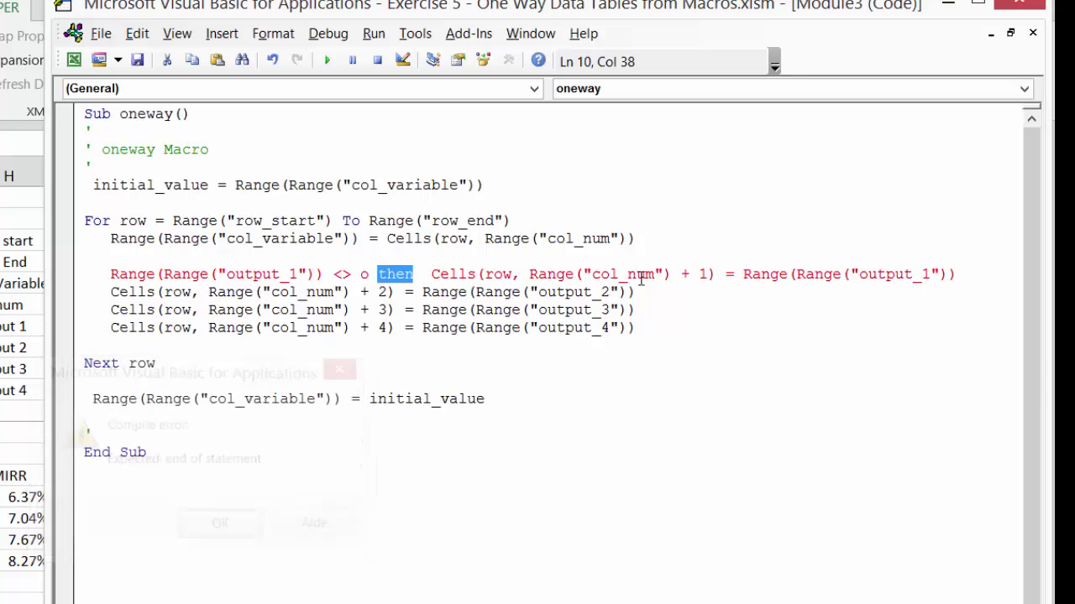
# Step: Replace the letter o in the output_1 comparison with the number 0
pyautogui.press('Up')
pyautogui.press('Down')
pyautogui.press('Down')
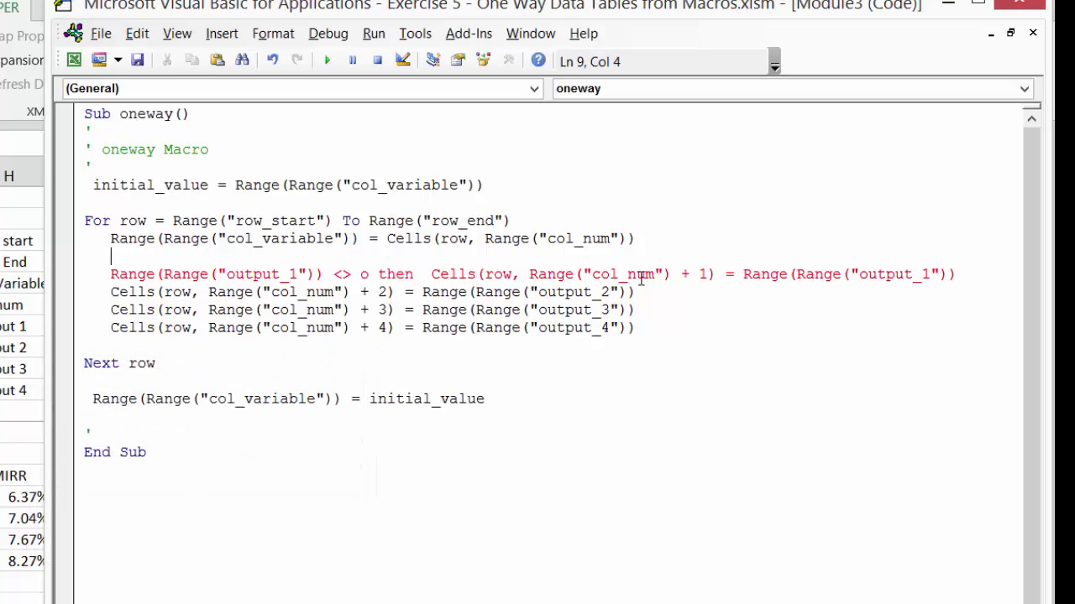
pyautogui.press('Left')
pyautogui.press('Left')
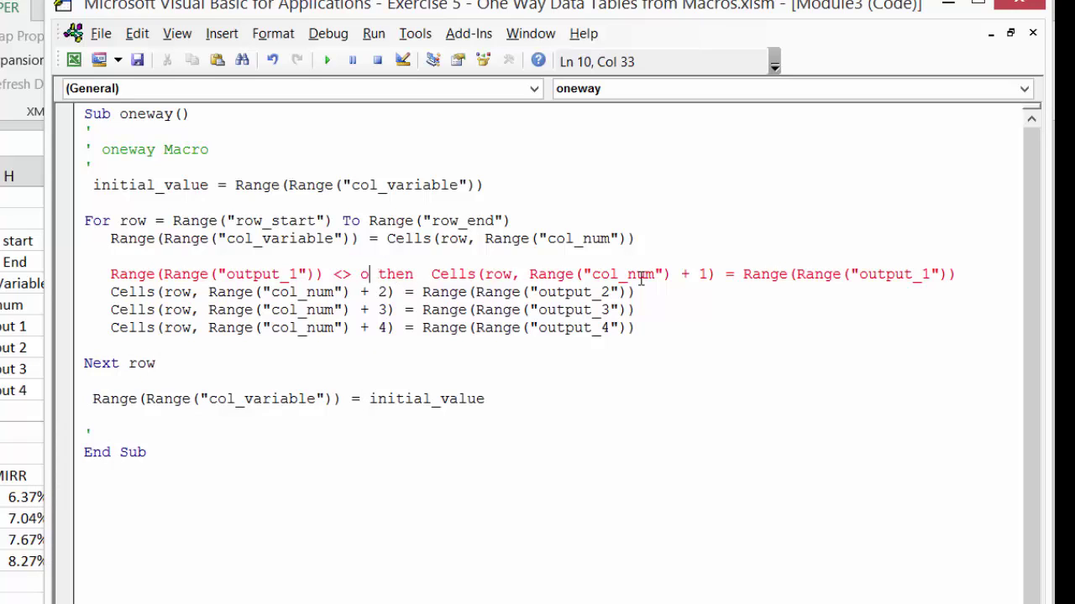
pyautogui.press('BackSpace')
pyautogui.write('0')
pyautogui.press('BackSpace')
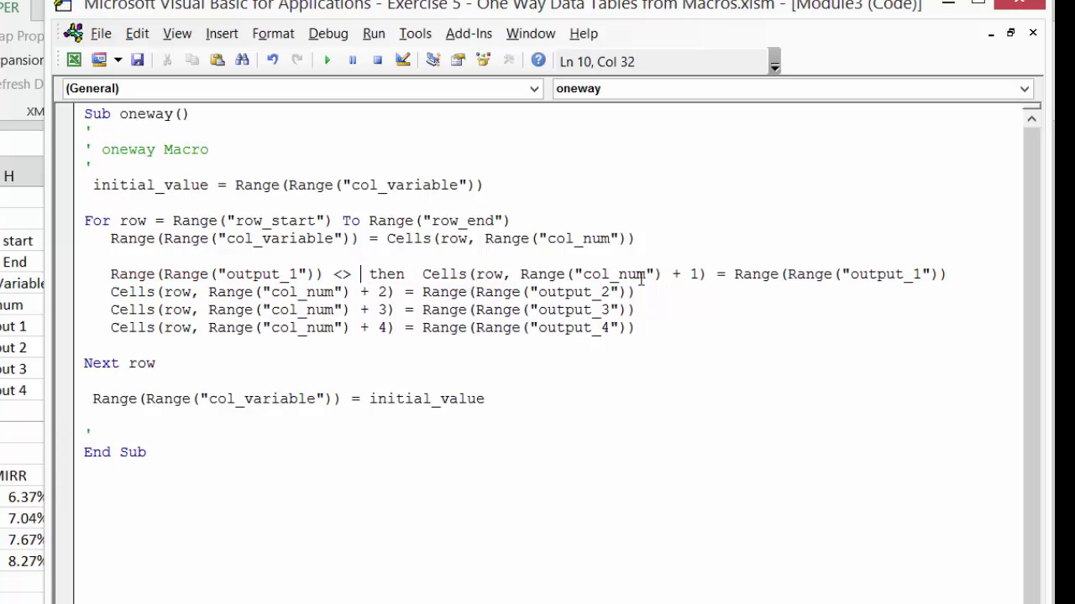
pyautogui.write('0')
pyautogui.press('Down')
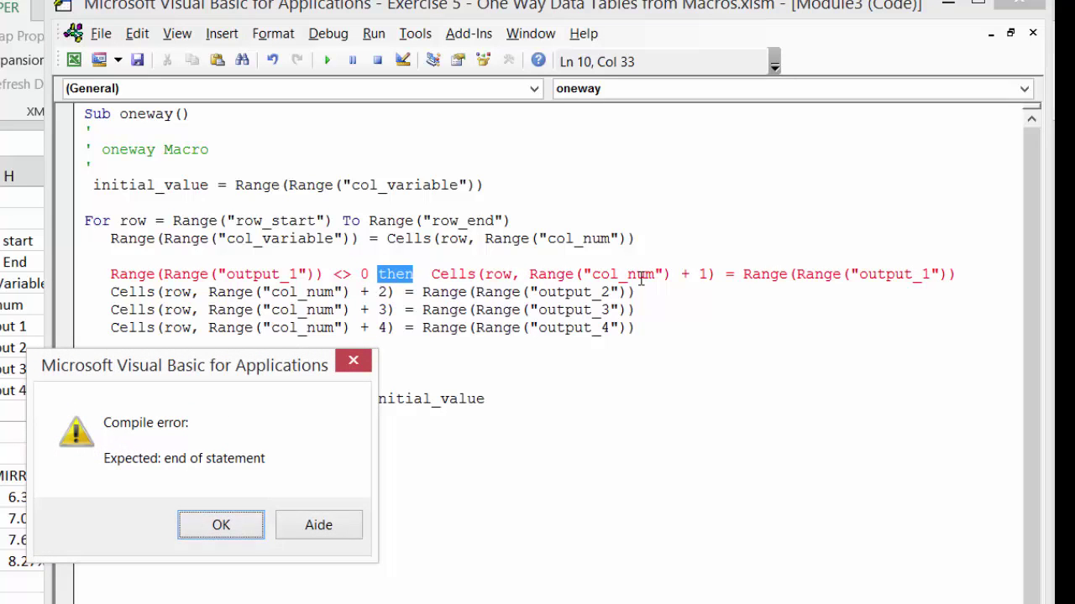
pyautogui.press('Right')
pyautogui.press('Left')
pyautogui.press('Right')
pyautogui.press('Left')
pyautogui.press('Return')
pyautogui.press('Left')
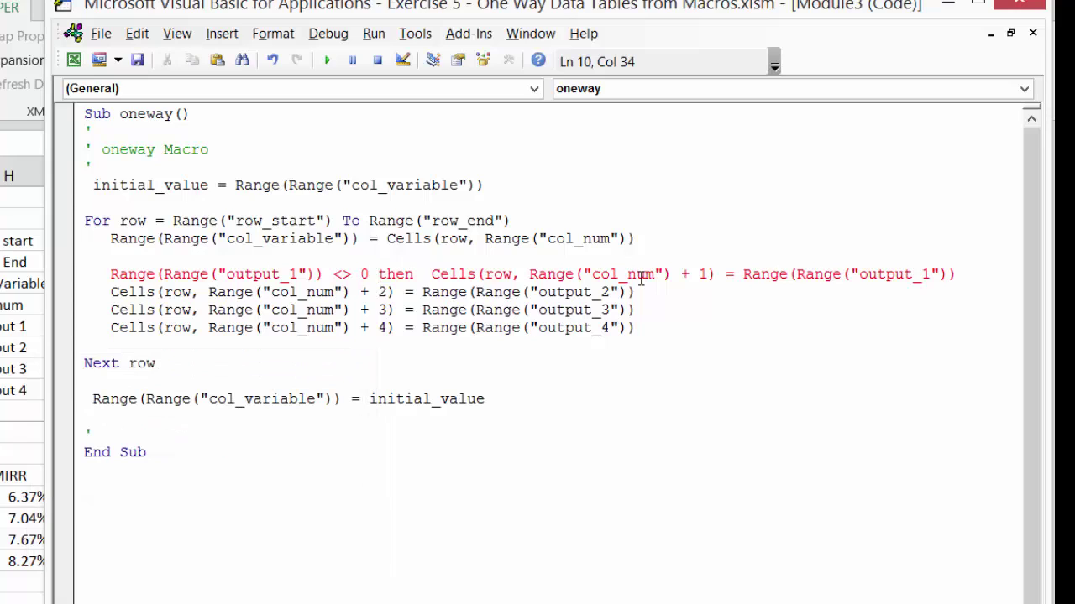
# Step: Insert the keyword If at the start of the output_1 comparison line to complete the conditional statement
pyautogui.press('Left')
pyautogui.press('Left')
pyautogui.press('Left')
pyautogui.press('Left')
pyautogui.press('Left')
pyautogui.press('Left')
pyautogui.press('Left')
pyautogui.press('Left')
pyautogui.press('Left')
pyautogui.press('Left')
pyautogui.press('Left')
pyautogui.press('Left')
pyautogui.press('Left')
pyautogui.press('Left')
pyautogui.press('Left')
pyautogui.press('Left')
pyautogui.press('Left')
pyautogui.press('Left')
pyautogui.press('Left')
pyautogui.press('Left')
pyautogui.press('Left')
pyautogui.press('Left')
pyautogui.press('Left')
pyautogui.press('Left')
pyautogui.press('Left')
pyautogui.press('Left')
pyautogui.press('Left')
pyautogui.press('Left')
pyautogui.write('if')
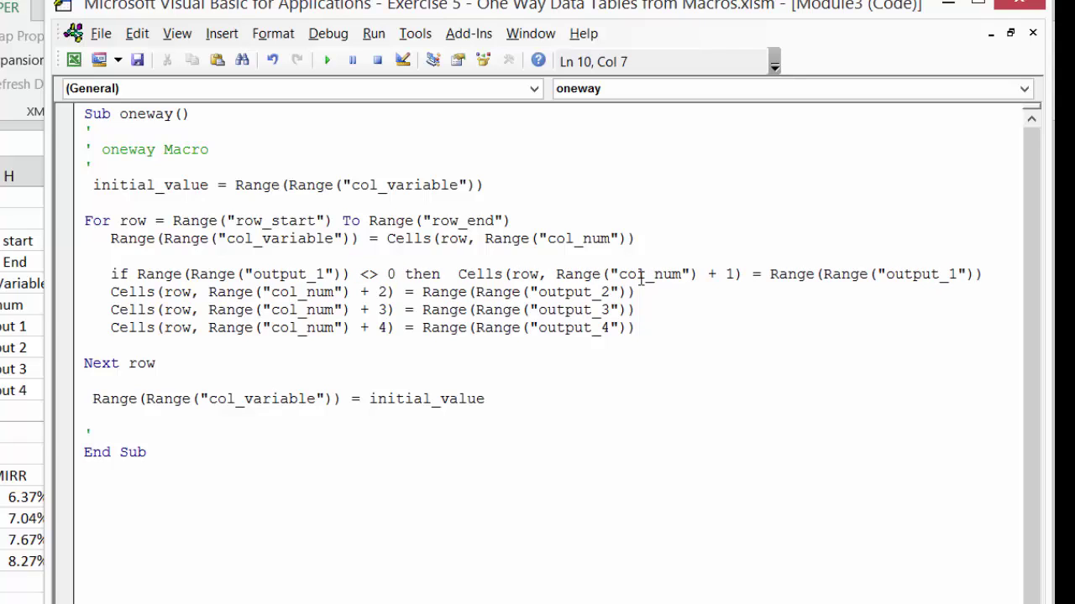
pyautogui.press('Down')
pyautogui.press('Up')
pyautogui.press('Up')
pyautogui.press('Right')
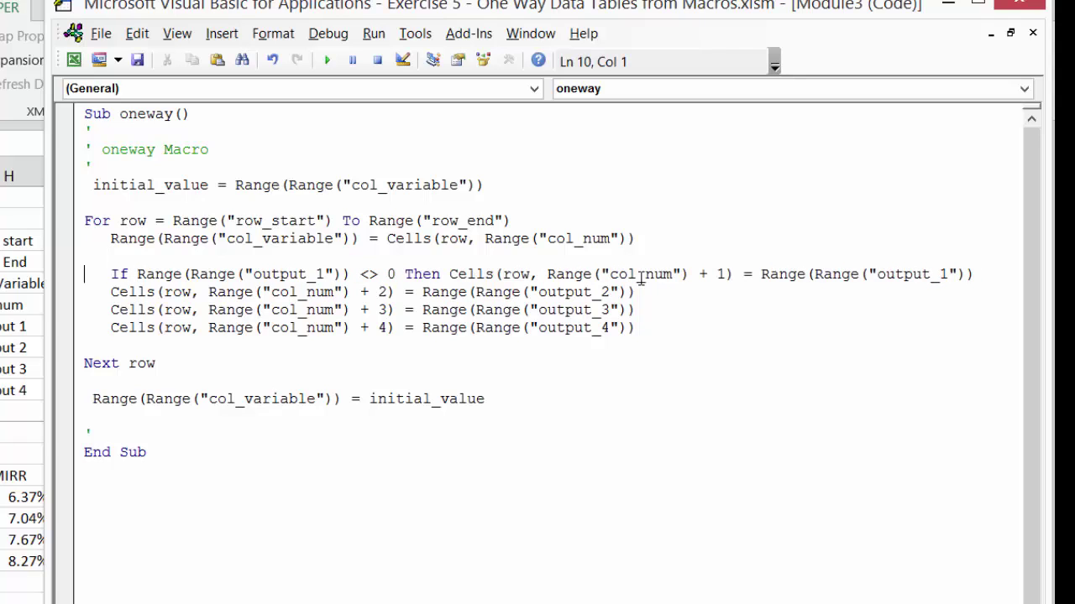
# Step: Delete the three unconditional assignment lines for output_2, output_3 and output_4
pyautogui.hotkey('shift', 'Down')
pyautogui.hotkey('shift', 'Down')
pyautogui.hotkey('shift', 'Down')
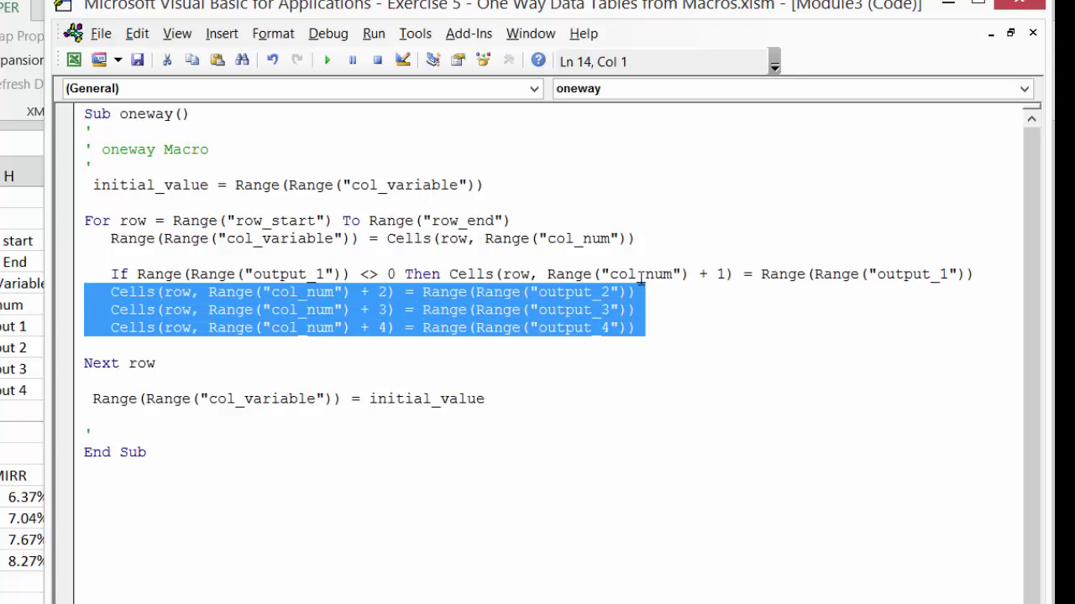
pyautogui.press('Delete')
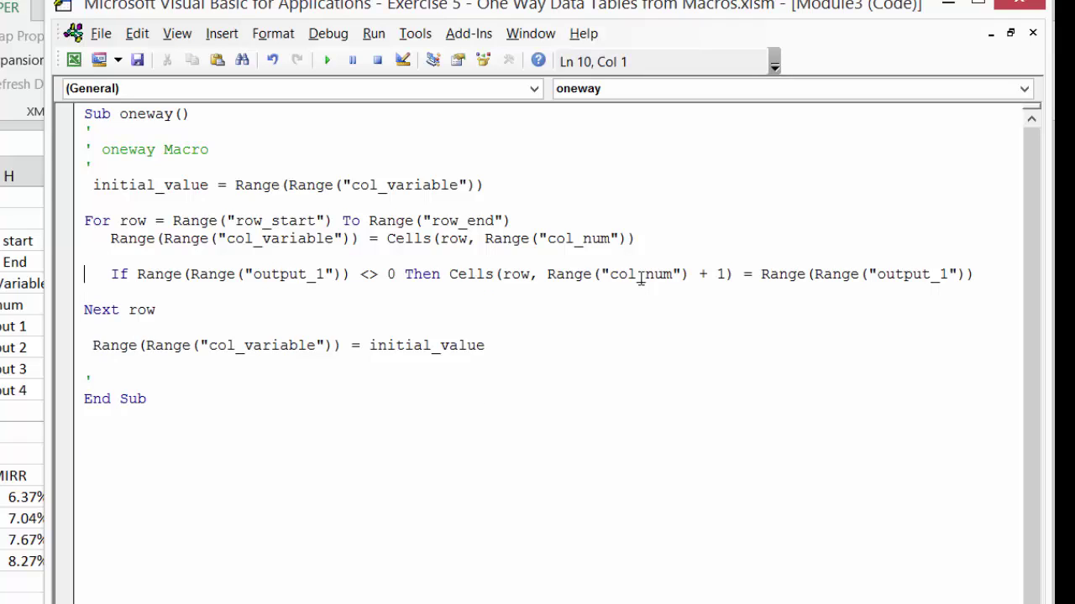
# Step: Duplicate the conditional output_1 line so that the loop contains four identical If lines
pyautogui.hotkey('shift', 'Down')
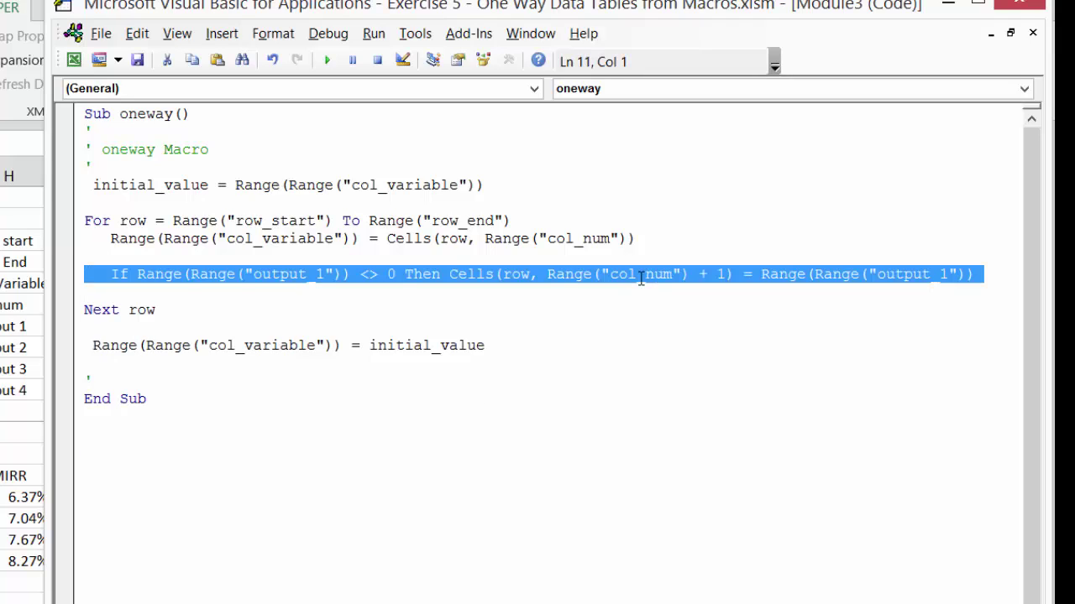
pyautogui.hotkey('ctrl', 'v')
pyautogui.hotkey('ctrl', 'v')
pyautogui.write('If Range(Range("output_1")) <> 0 Then Cells(row, Range("col_num") + 1) = Range(Range("output_1"))')
pyautogui.write('If Range(Range("output_1")) <> 0 Then Cells(row, Range("col_num") + 1) = Range(Range("output_1"))')
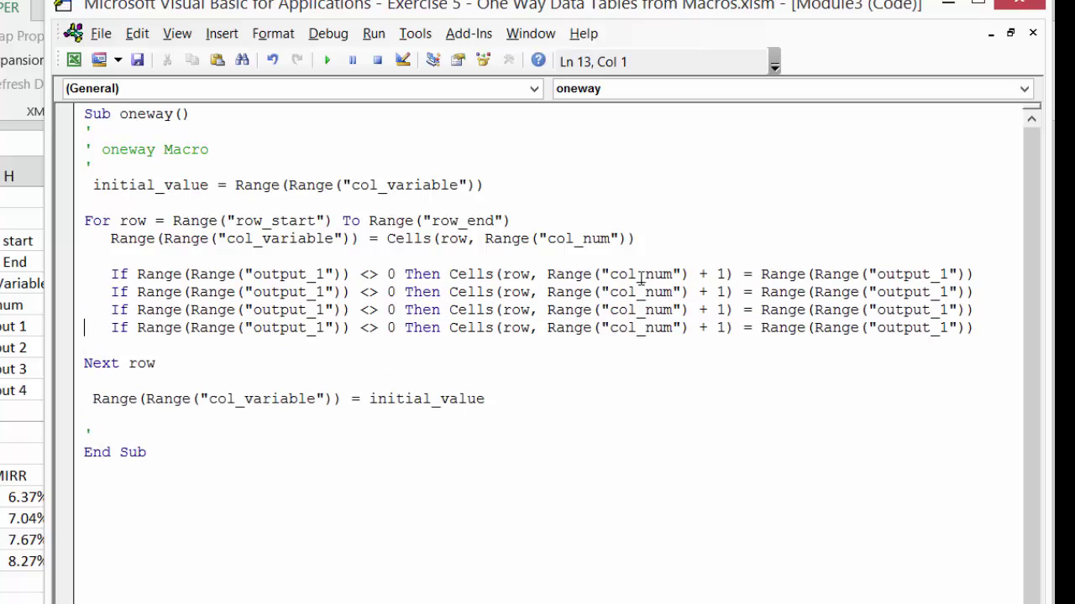
# Step: Change the range names in the conditions of the second, third and fourth If lines to output_2, output_3 and output_4
pyautogui.press('Up')
pyautogui.press('Right')
pyautogui.press('Right')
pyautogui.press('Right')
pyautogui.press('Right')
pyautogui.press('Right')
pyautogui.press('Right')
pyautogui.press('Right')
pyautogui.press('Right')
pyautogui.press('Right')
pyautogui.press('Right')
pyautogui.press('Right')
pyautogui.press('Right')
pyautogui.press('Right')
pyautogui.press('Right')
pyautogui.press('Right')
pyautogui.press('Right')
pyautogui.press('Right')
pyautogui.press('Right')
pyautogui.press('Right')
pyautogui.press('Right')
pyautogui.press('Right')
pyautogui.write('2')
pyautogui.press('Delete')
pyautogui.press('Down')
pyautogui.write('3')
pyautogui.press('Delete')
pyautogui.press('Down')
pyautogui.press('Left')
pyautogui.write('4')
pyautogui.press('Delete')
# Step: Change the column offsets in the second, third and fourth If lines to + 2, + 3 and + 4
pyautogui.press('Up')
pyautogui.press('Up')
pyautogui.press('Right')
pyautogui.press('Right')
pyautogui.press('Right')
pyautogui.press('Right')
pyautogui.press('Right')
pyautogui.press('Right')
pyautogui.press('Right')
pyautogui.press('Right')
pyautogui.press('Right')
pyautogui.press('Right')
pyautogui.press('Right')
pyautogui.press('Right')
pyautogui.press('Right')
pyautogui.press('Right')
pyautogui.press('Right')
pyautogui.press('Right')
pyautogui.press('Right')
pyautogui.press('Right')
pyautogui.press('Right')
pyautogui.press('Right')
pyautogui.press('Down')
pyautogui.press('Right')
pyautogui.write('2')
pyautogui.press('Delete')
pyautogui.press('Down')
pyautogui.press('Left')
pyautogui.write('3')
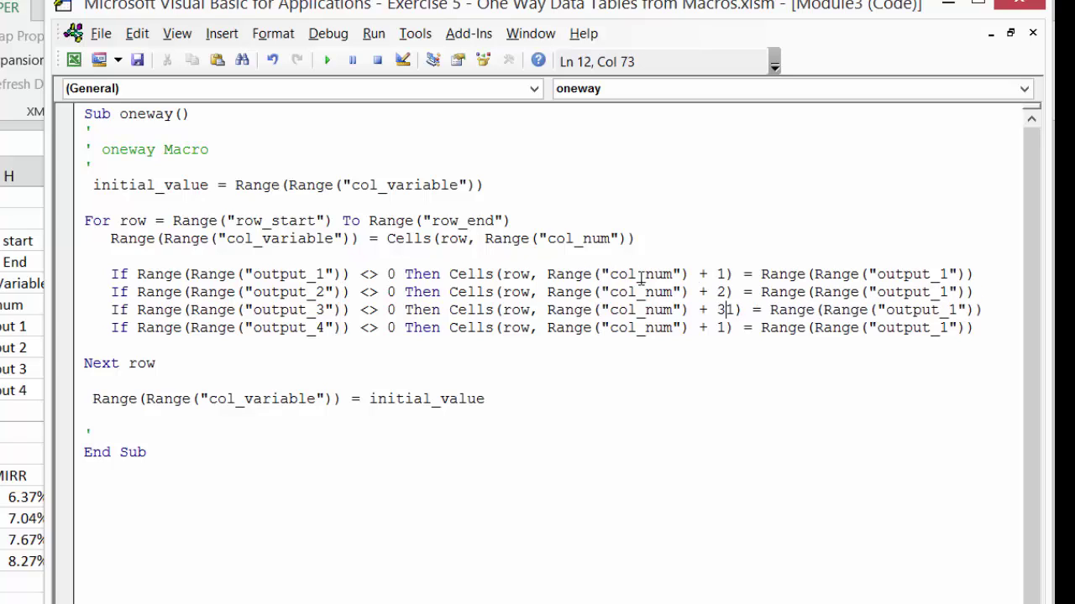
pyautogui.press('Delete')
pyautogui.press('Delete')
pyautogui.write('4')
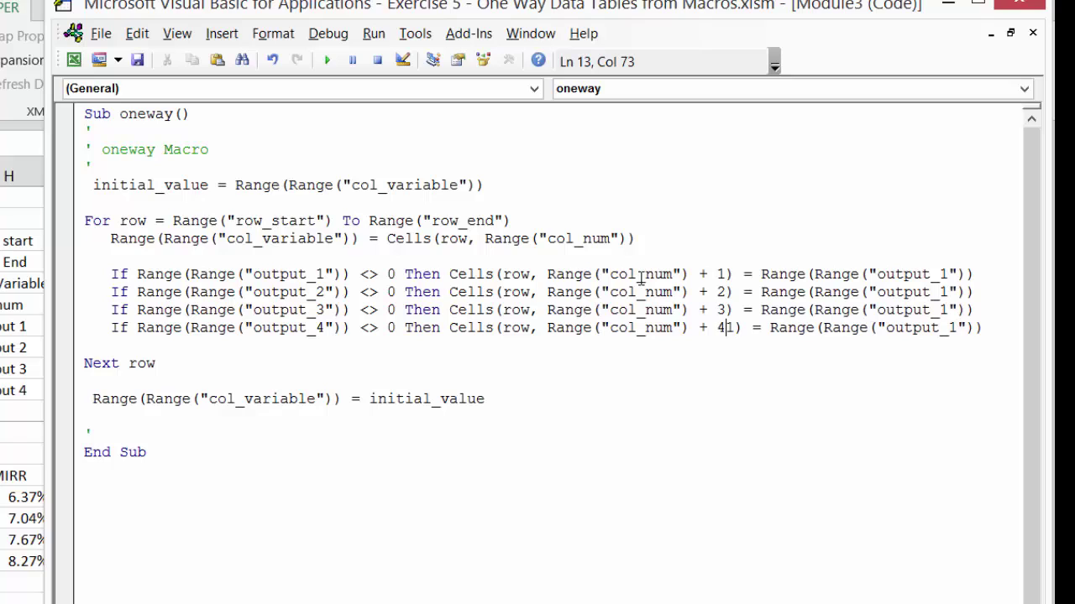
# Step: Change the assigned range names in the second and third If lines to output_2 and output_3, and insert 4 before the 1 in the fourth
pyautogui.press('Up')
pyautogui.press('Up')
pyautogui.press('Up')
pyautogui.press('Right')
pyautogui.press('Right')
pyautogui.press('Right')
pyautogui.press('Right')
pyautogui.press('Right')
pyautogui.press('Right')
pyautogui.press('Right')
pyautogui.press('Right')
pyautogui.press('Right')
pyautogui.press('Right')
pyautogui.press('Right')
pyautogui.press('Right')
pyautogui.press('Right')
pyautogui.press('Right')
pyautogui.press('Right')
pyautogui.press('Right')
pyautogui.press('Right')
pyautogui.press('Right')
pyautogui.press('Right')
pyautogui.press('Right')
pyautogui.press('Right')
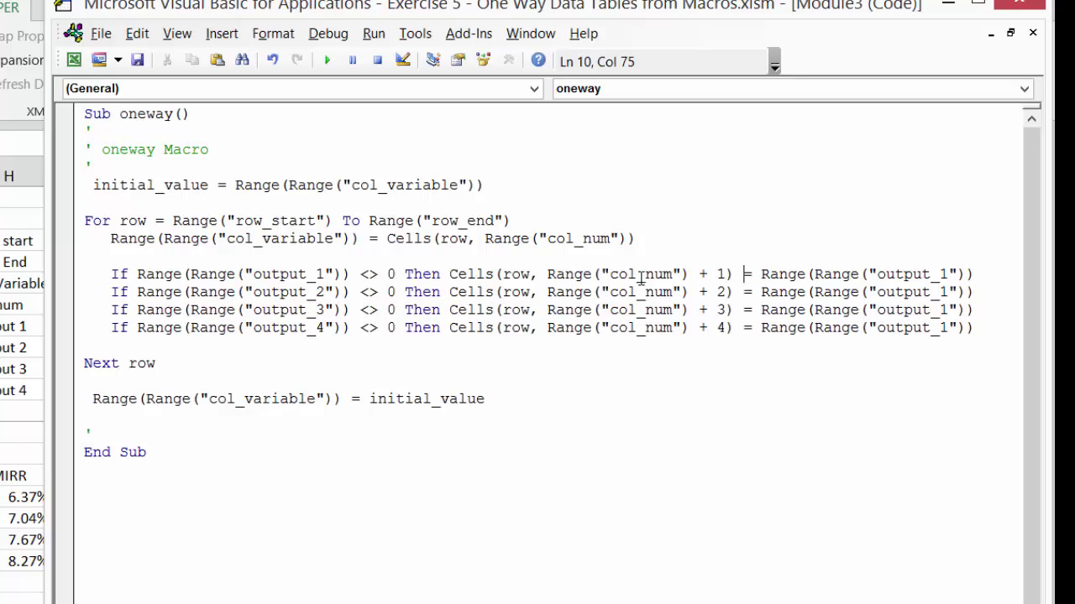
pyautogui.press('Down')
pyautogui.press('Right')
pyautogui.press('Right')
pyautogui.press('Delete')
pyautogui.write('2')
pyautogui.press('Down')
pyautogui.press('Left')
pyautogui.write('3')
pyautogui.press('Delete')
pyautogui.press('Down')
pyautogui.press('Right')
pyautogui.write('4')
pyautogui.press('Home')
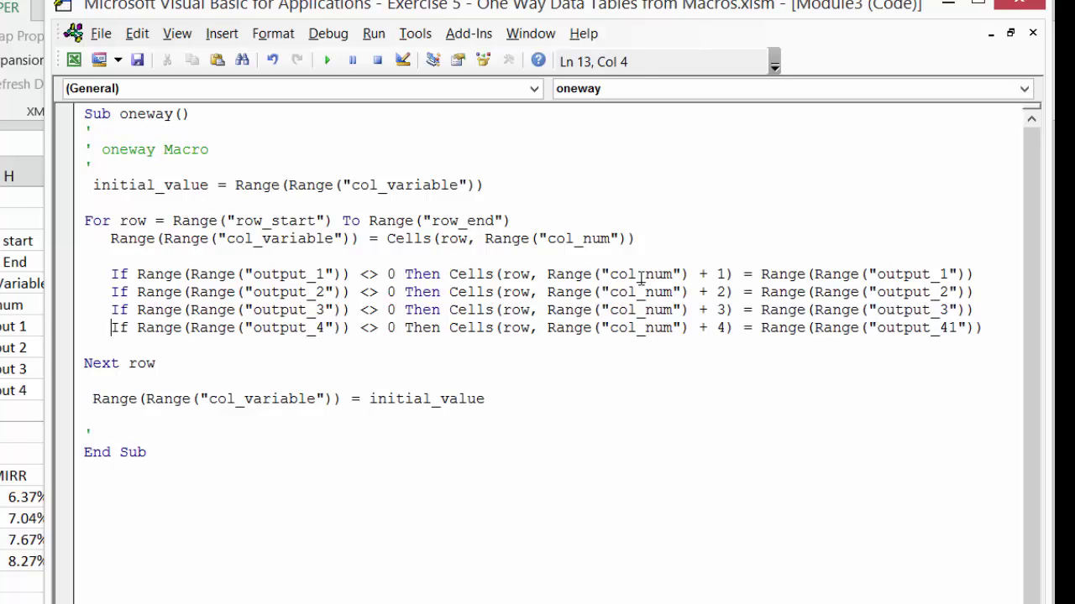
pyautogui.press('Delete')
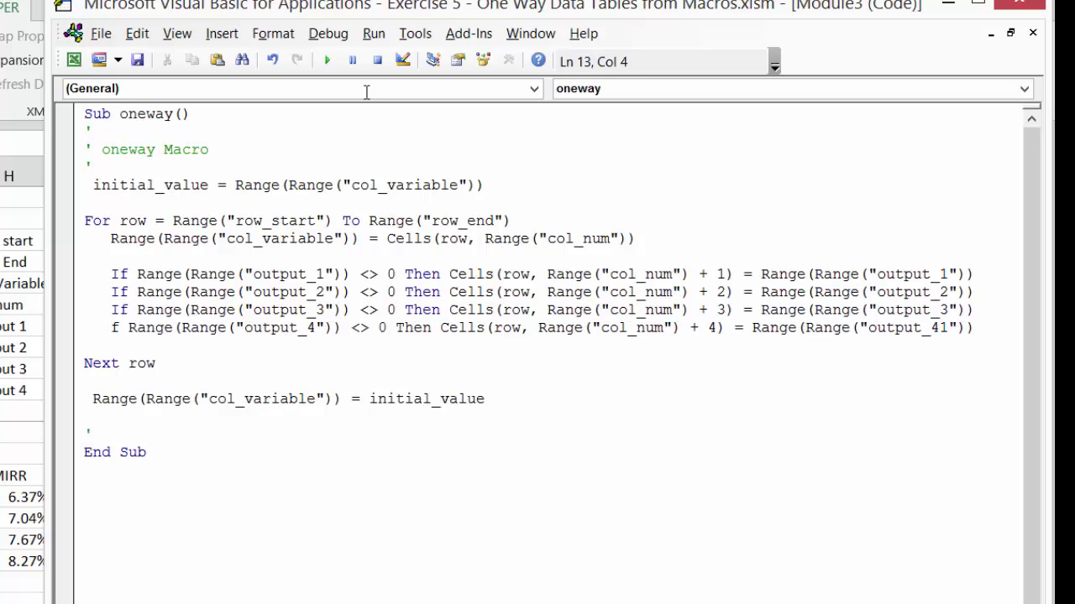
# Step: Restore the missing letter I at the start of the fourth If line, the one testing output_4
pyautogui.moveTo(813, 327); pyautogui.dragTo(888, 329)
pyautogui.click(888, 329)
pyautogui.press('Left')
pyautogui.press('Left')
pyautogui.press('Right')
pyautogui.press('Left')
pyautogui.press('Left')
pyautogui.press('Left')
pyautogui.press('Left')
pyautogui.press('Left')
pyautogui.press('Left')
pyautogui.press('Left')
pyautogui.press('Left')
pyautogui.press('Left')
pyautogui.press('Left')
pyautogui.press('Left')
pyautogui.press('Left')
pyautogui.press('Left')
pyautogui.press('Left')
pyautogui.press('Left')
pyautogui.press('Left')
pyautogui.press('Left')
pyautogui.press('Left')
pyautogui.press('Left')
pyautogui.press('Left')
pyautogui.press('Left')
pyautogui.press('Left')
pyautogui.press('Left')
pyautogui.press('Left')
pyautogui.press('Left')
pyautogui.press('Left')
pyautogui.press('Left')
pyautogui.press('Down')
pyautogui.press('Return')
pyautogui.press('Left')
pyautogui.press('Left')
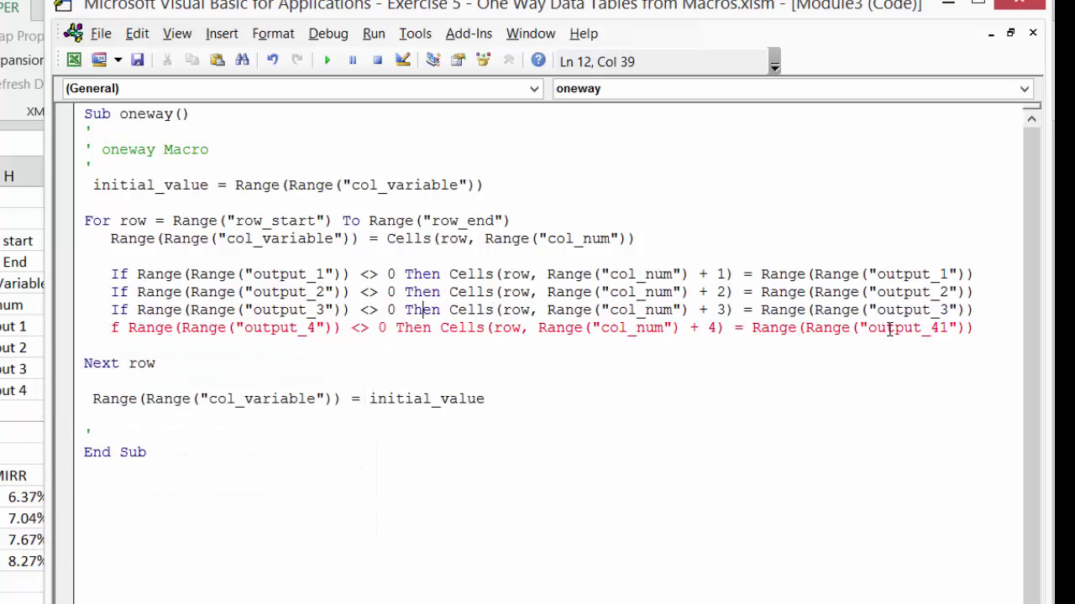
pyautogui.press('Left')
pyautogui.press('Left')
pyautogui.press('Left')
pyautogui.press('Left')
pyautogui.press('Left')
pyautogui.press('Left')
pyautogui.press('Left')
pyautogui.press('Left')
pyautogui.press('Left')
pyautogui.press('Left')
pyautogui.press('Left')
pyautogui.press('Left')
pyautogui.press('Left')
pyautogui.press('Left')
pyautogui.press('Left')
pyautogui.press('Left')
pyautogui.press('Left')
pyautogui.press('Left')
pyautogui.press('Left')
pyautogui.press('Left')
pyautogui.write('I')
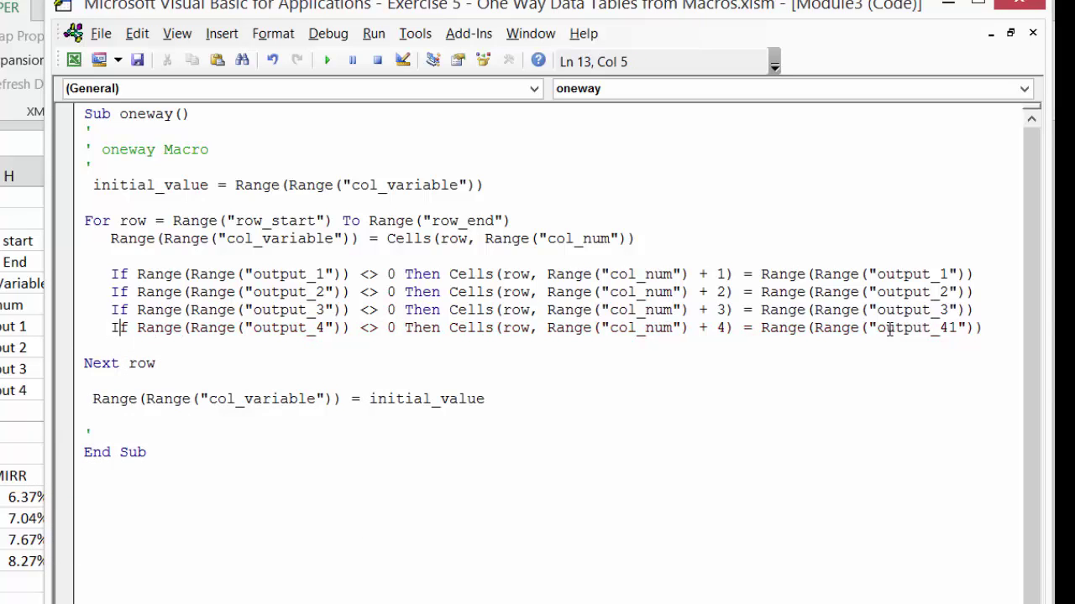
# Step: Correct the assigned range name at the end of the fourth If line to output_4 and return to the worksheet
pyautogui.press('End')
pyautogui.press('Left')
pyautogui.press('Left')
pyautogui.press('Left')
pyautogui.press('Left')
pyautogui.press('Delete')
pyautogui.hotkey('alt', 'F11')
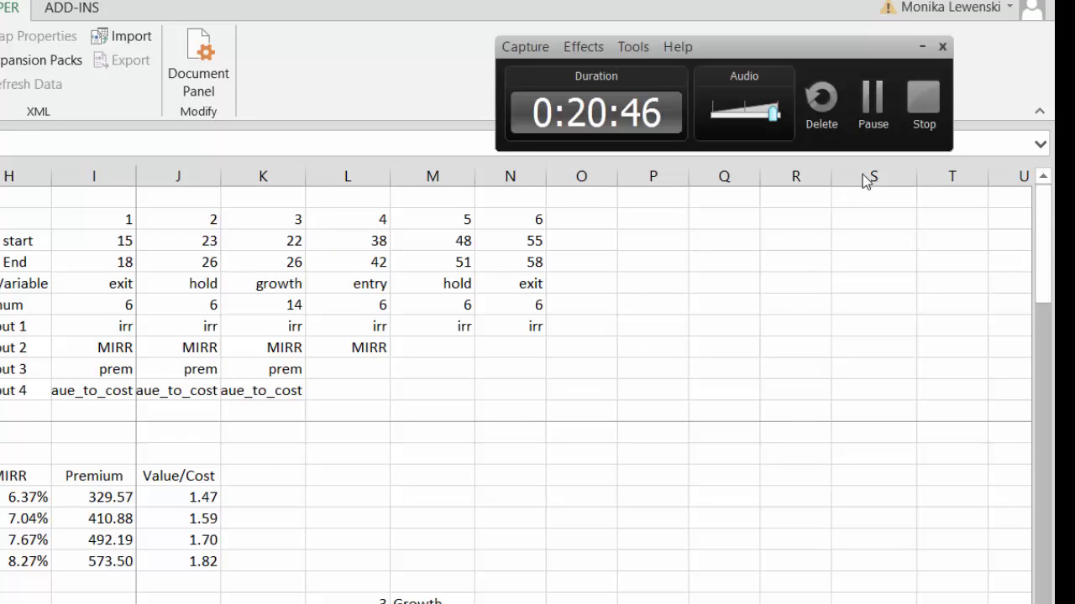
pyautogui.click(873, 100)
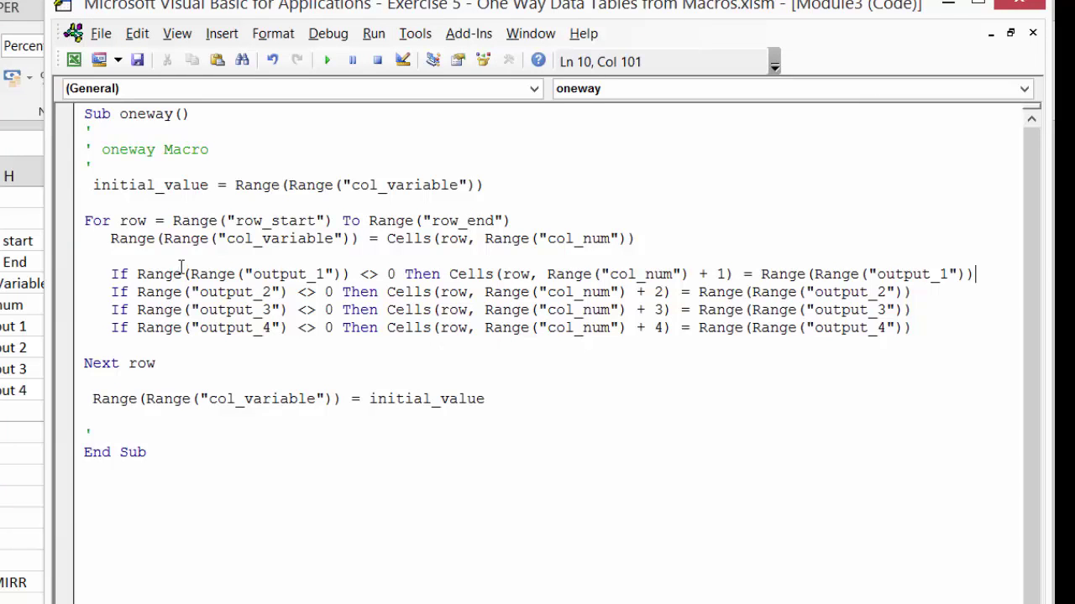
# Step: Remove the outer Range( ) wrapper from the first If line's condition so it tests Range("output_1") <> 0
pyautogui.click(137, 277)
pyautogui.press('Delete')
pyautogui.press('Delete')
pyautogui.press('Delete')
pyautogui.press('Delete')
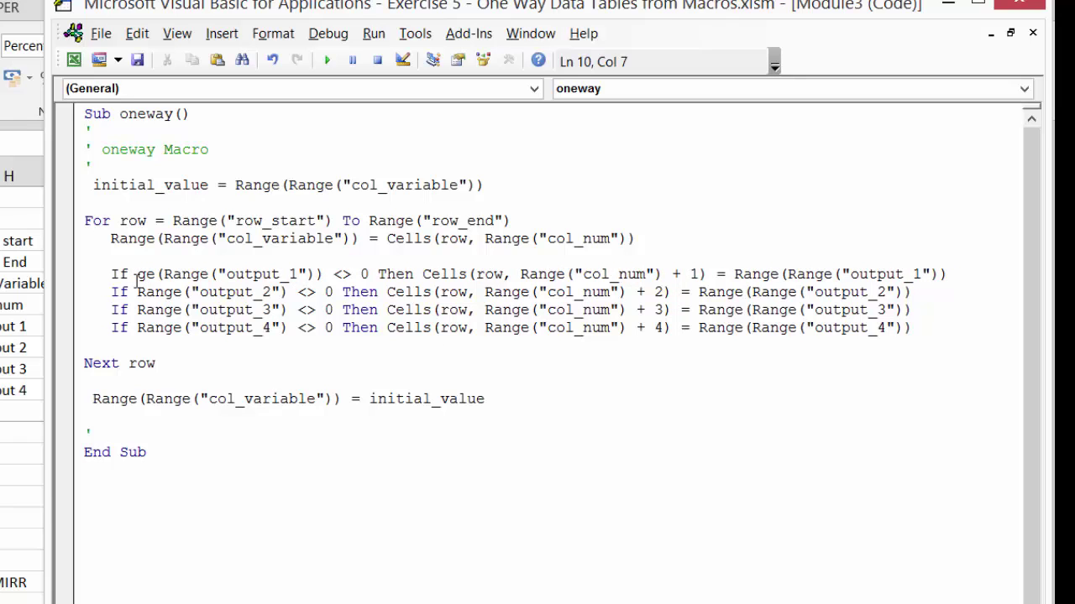
pyautogui.press('Delete')
pyautogui.press('Delete')
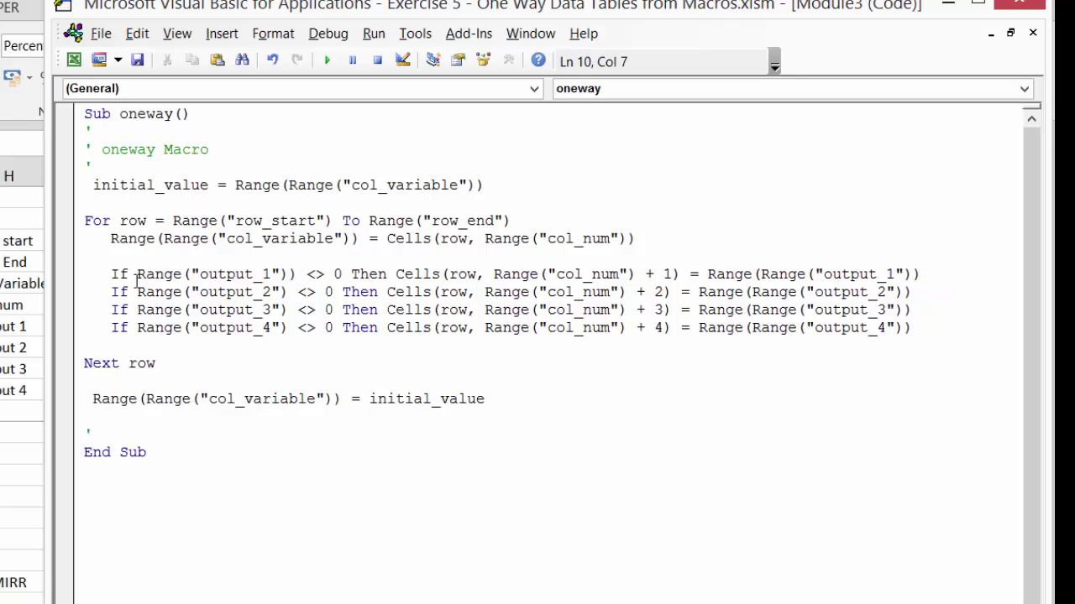
pyautogui.press('Right')
pyautogui.press('Right')
pyautogui.press('Right')
pyautogui.press('Right')
pyautogui.press('Right')
pyautogui.press('Right')
pyautogui.press('Right')
pyautogui.press('Right')
pyautogui.press('Right')
pyautogui.press('Right')
pyautogui.press('Right')
pyautogui.press('Right')
pyautogui.press('Right')
pyautogui.press('Right')
pyautogui.press('Right')
pyautogui.press('Right')
pyautogui.press('Delete')
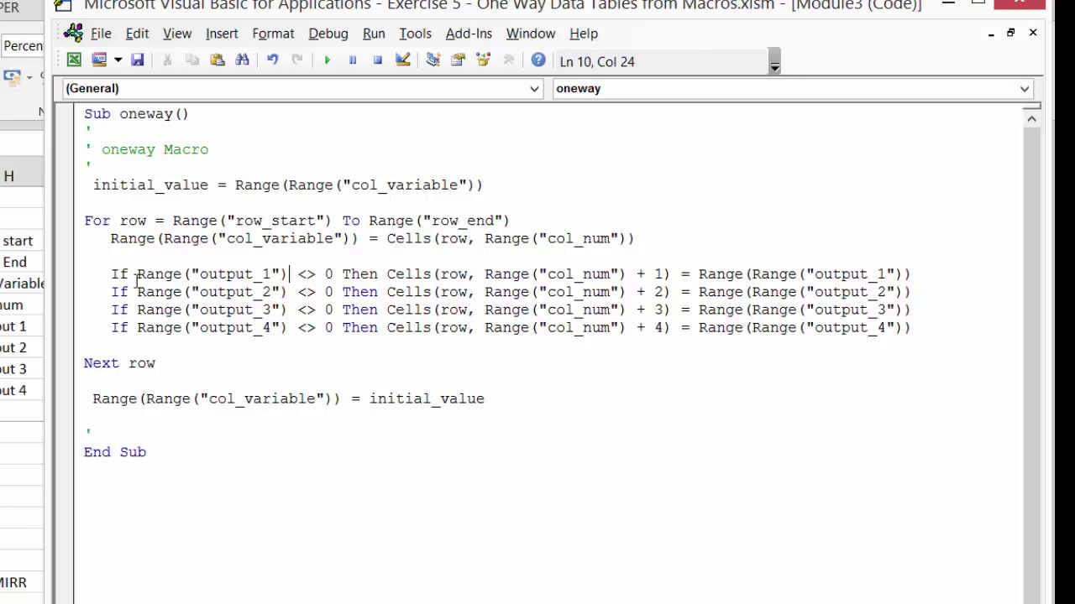
pyautogui.press('Down')
pyautogui.press('Down')
pyautogui.press('Down')
pyautogui.press('Up')
pyautogui.press('Left')
pyautogui.press('Left')
pyautogui.press('Left')
pyautogui.press('Left')
pyautogui.press('Left')
pyautogui.press('Right')
pyautogui.press('Right')
pyautogui.press('Right')
pyautogui.press('Left')
pyautogui.press('Left')
pyautogui.press('Left')
pyautogui.press('Left')
pyautogui.press('Left')
pyautogui.press('Left')
pyautogui.press('Left')
pyautogui.press('Left')
pyautogui.press('Left')
pyautogui.press('Left')
pyautogui.press('Down')
pyautogui.press('Down')
# Step: Run the oneway macro twice, returning to the worksheet after each run to check the tables
pyautogui.hotkey('alt', 'F11')
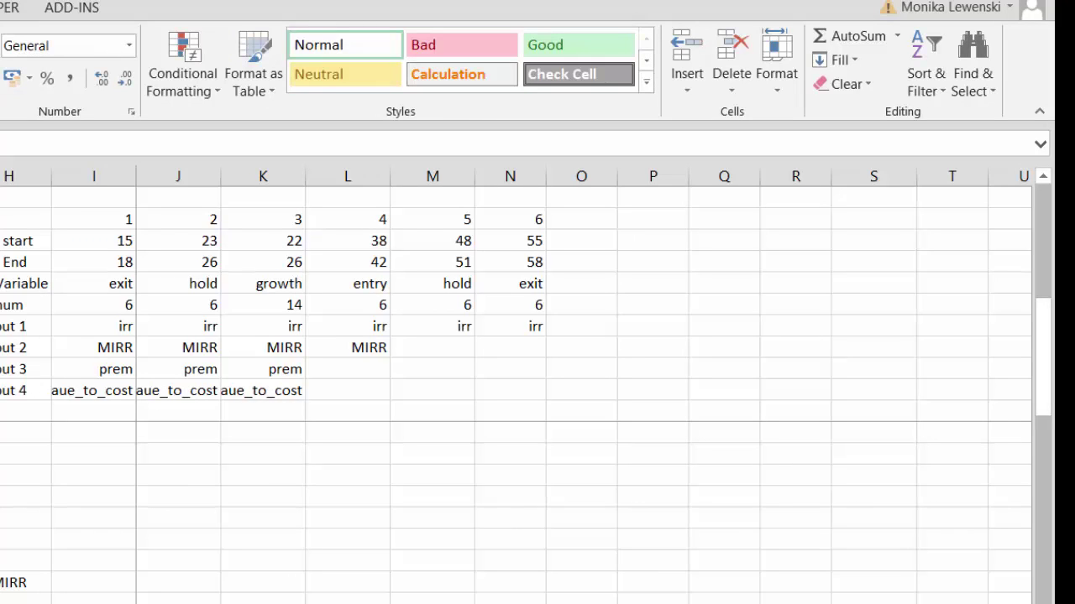
pyautogui.hotkey('alt', 'F11')
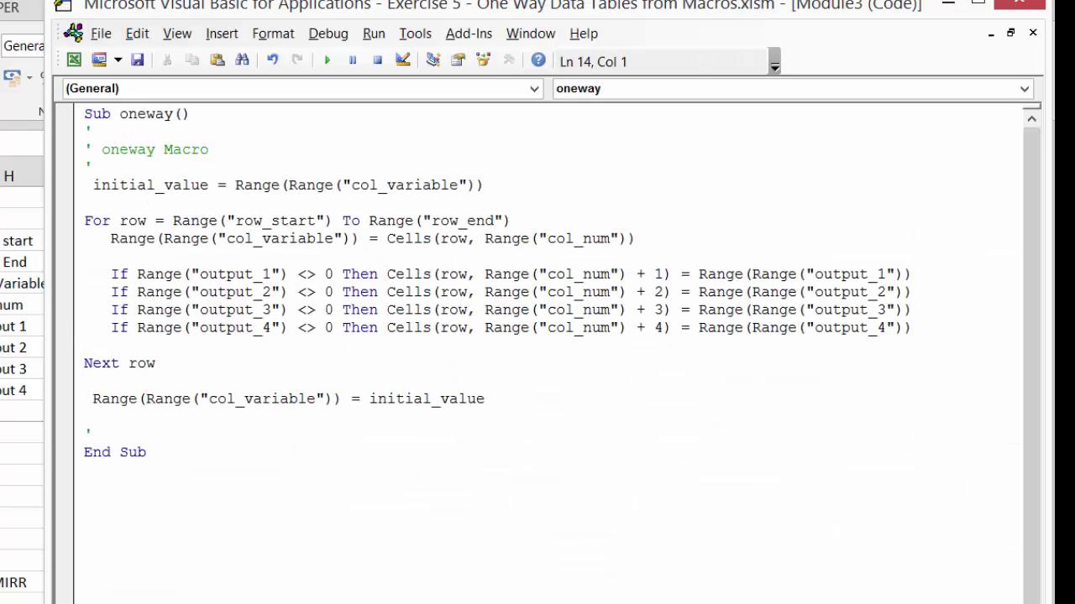
pyautogui.click(325, 61)
pyautogui.hotkey('alt', 'F11')
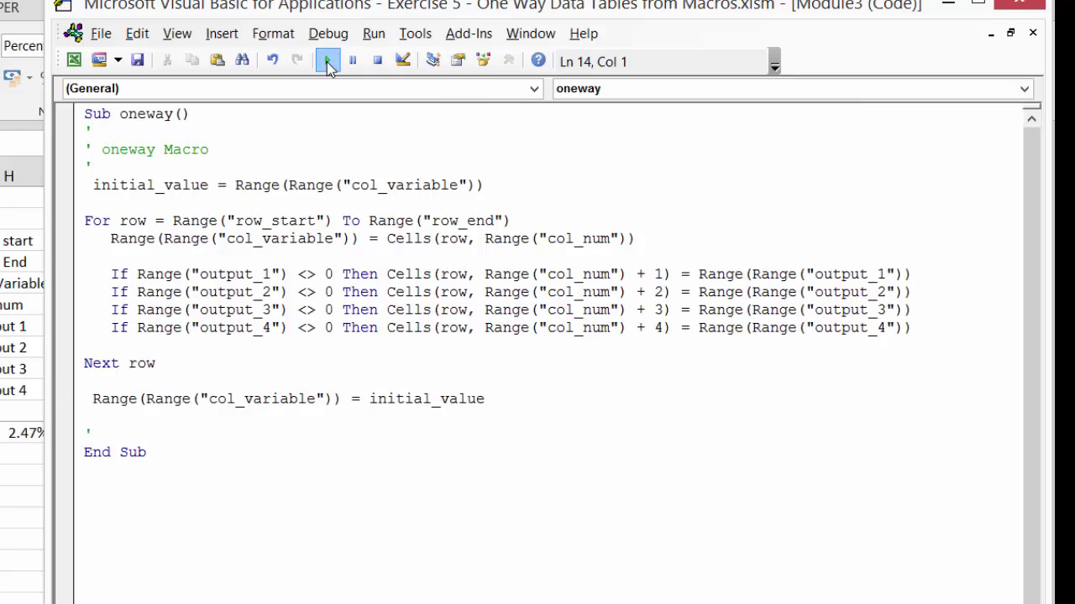
pyautogui.click(327, 60)
pyautogui.hotkey('alt', 'F11')
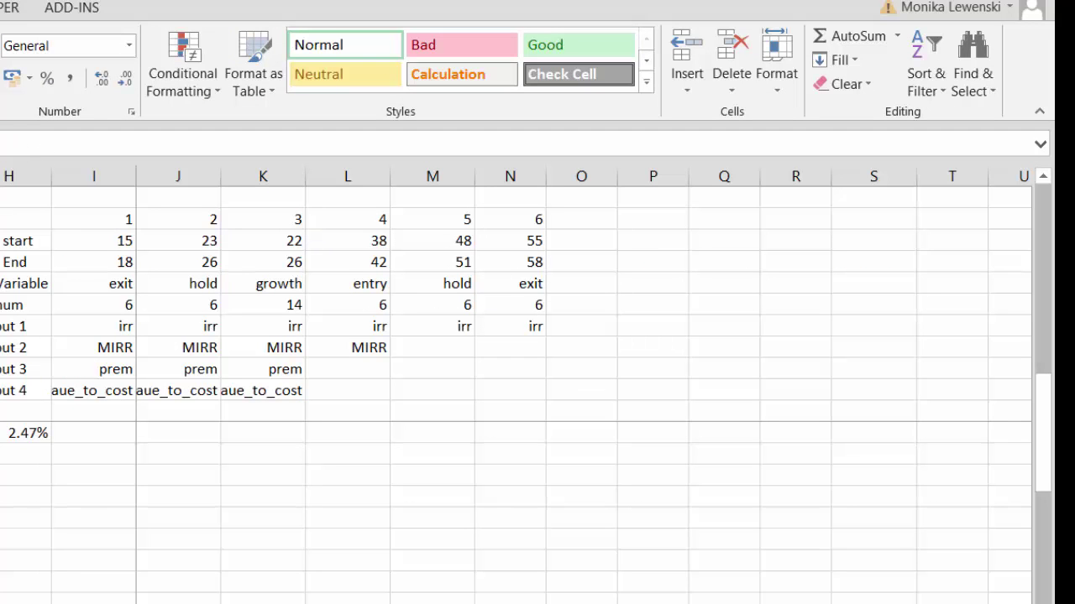
# Step: Add a form button to the worksheet and assign the oneway macro to it
pyautogui.click(8, 6)
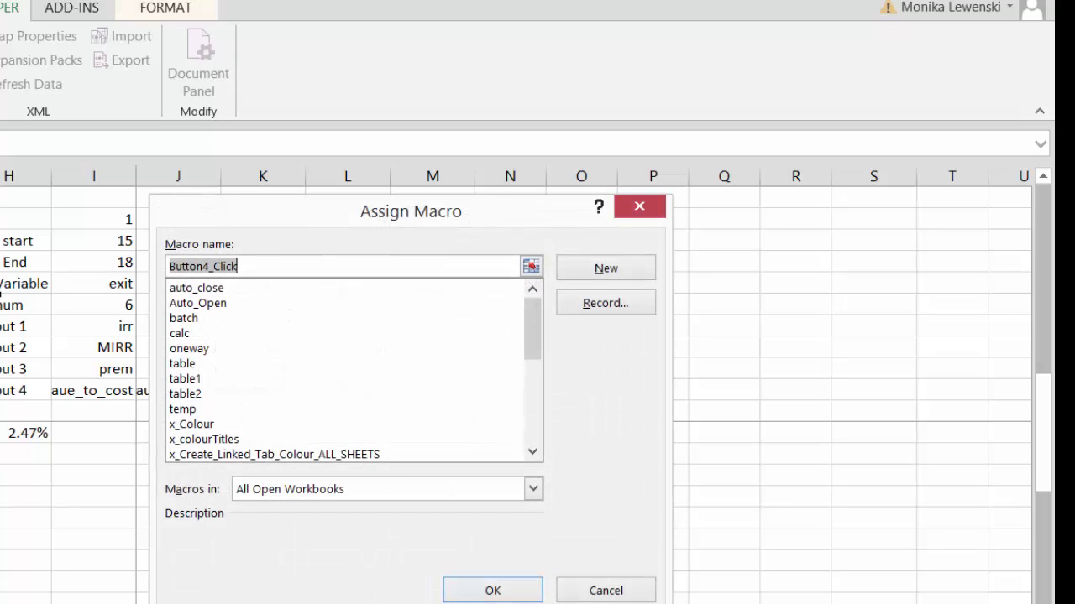
pyautogui.click(200, 349)
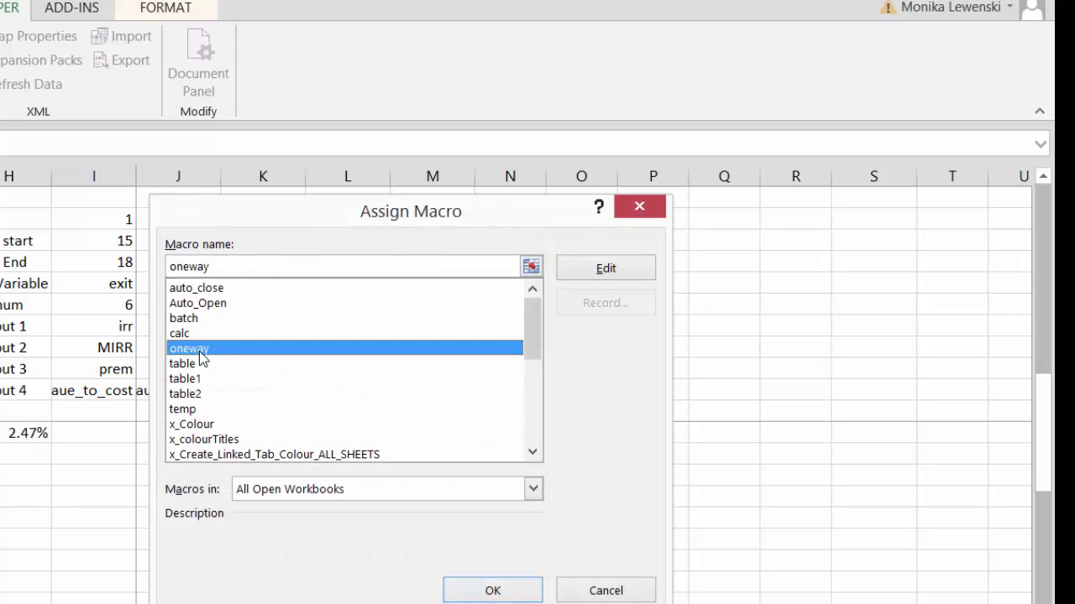
pyautogui.click(492, 590)
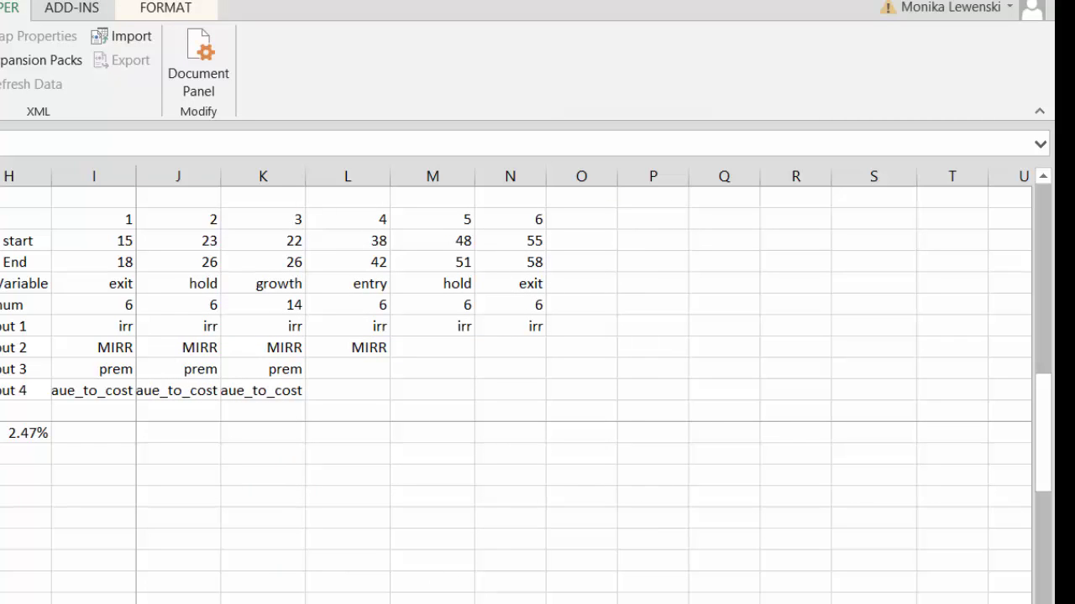
pyautogui.press('Escape')
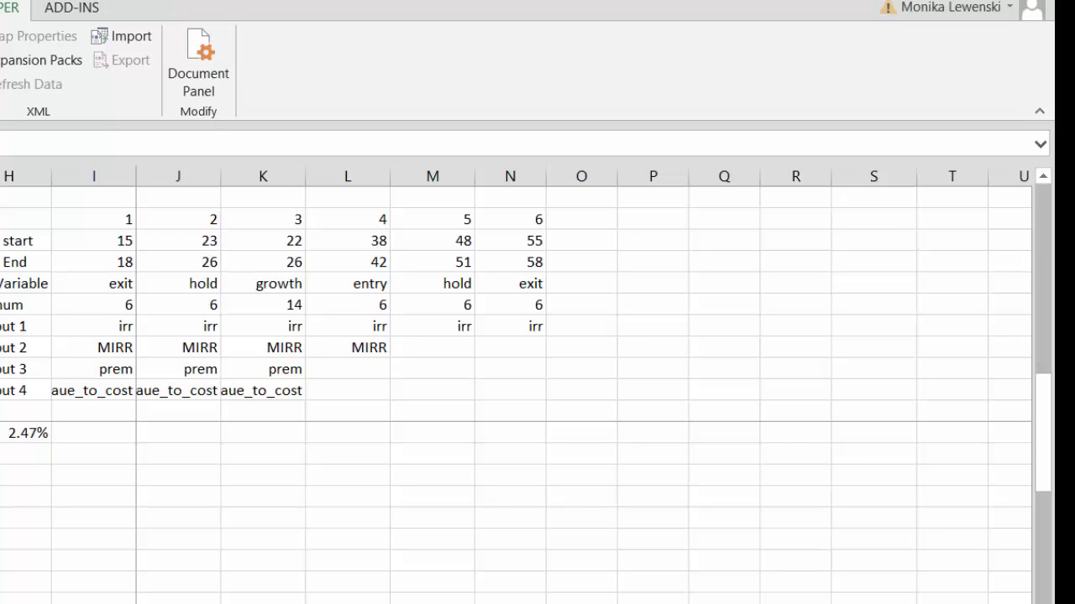
# Step: Clear the output values of the first table, below the MIRR, Premium and Value/Cost headings
pyautogui.scroll(5, 537, 512)
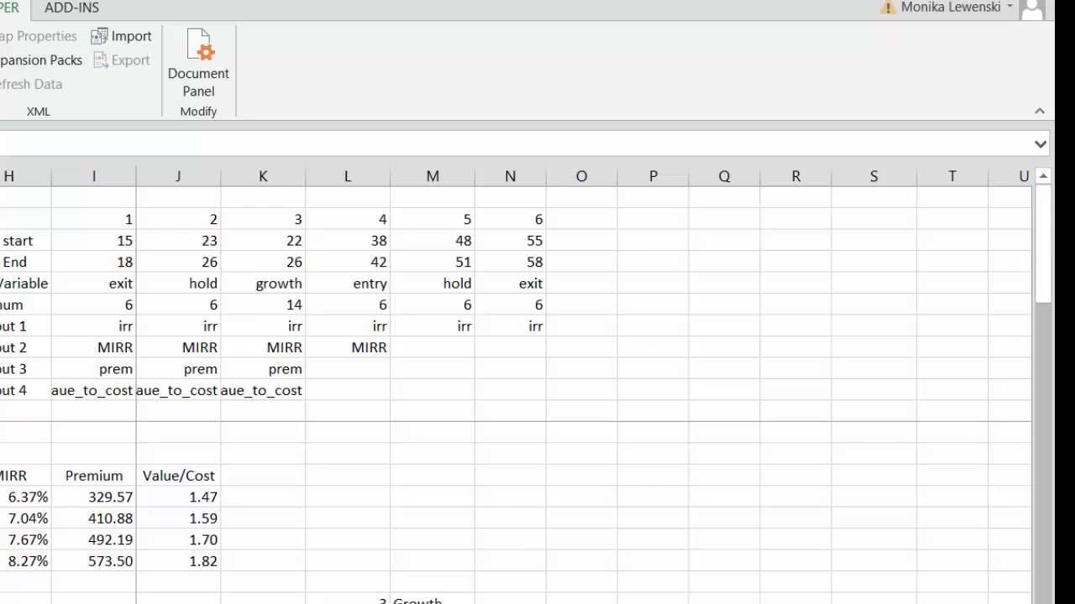
pyautogui.moveTo(17, 497); pyautogui.dragTo(202, 561)
pyautogui.press('Delete')
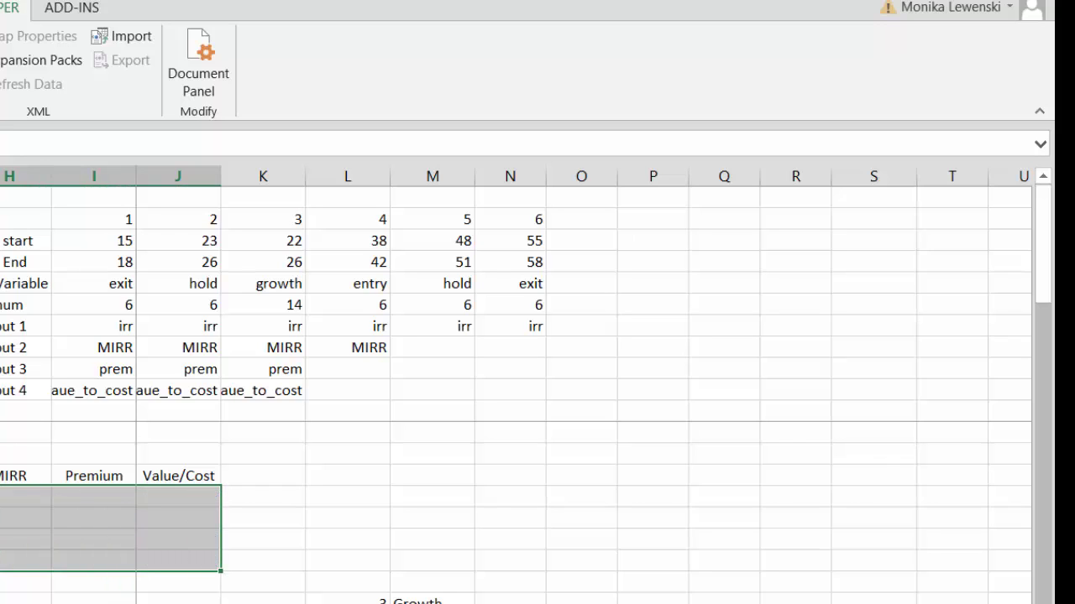
pyautogui.click(0, 518)
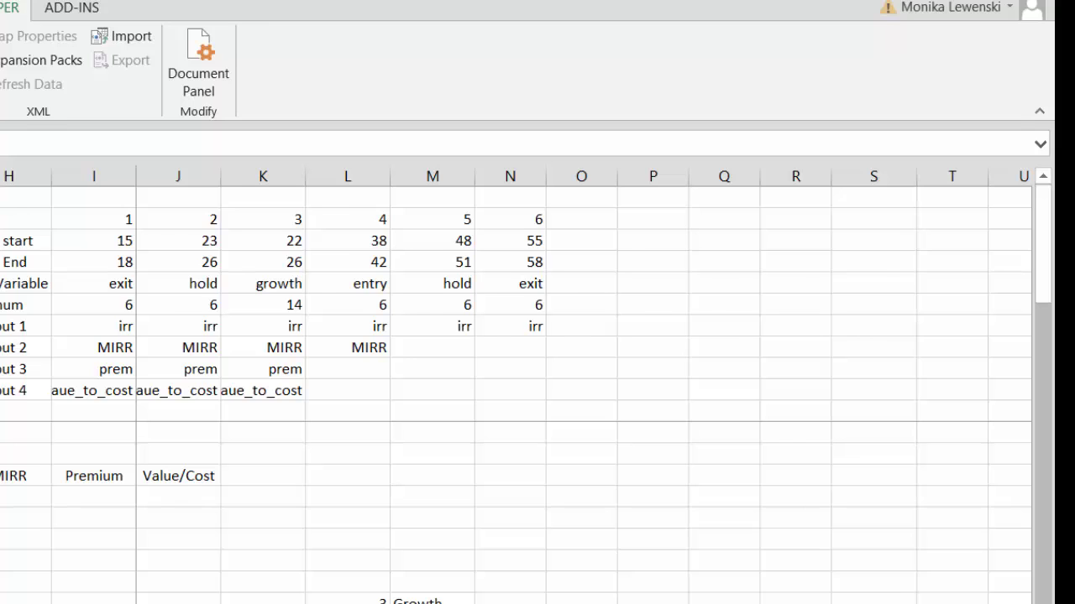
# Step: Copy the entire oneway macro in the code module and paste the duplicate below its End Sub
pyautogui.hotkey('alt', 'F11')
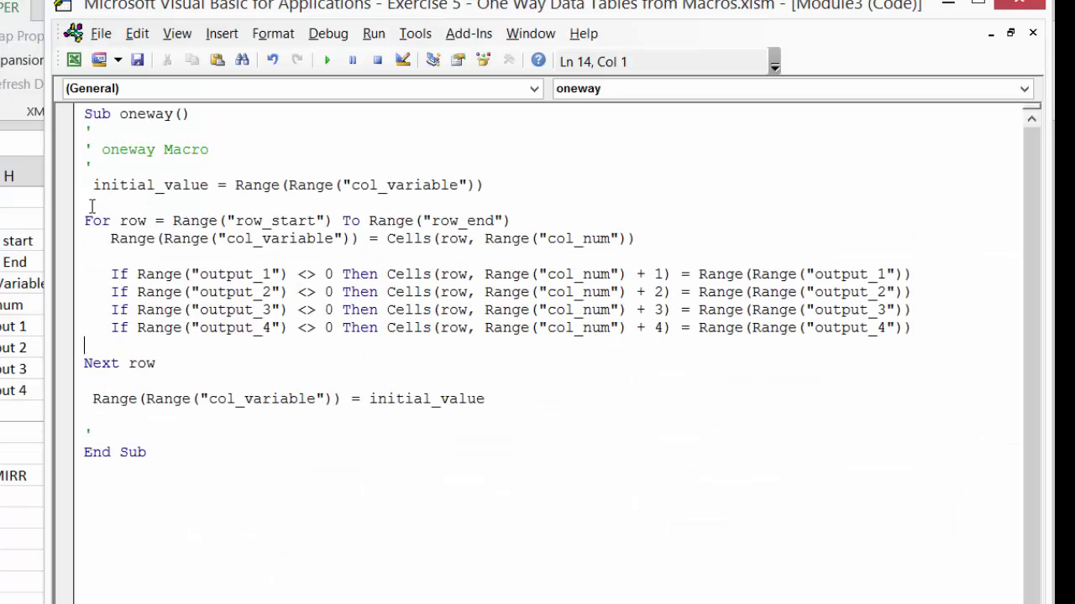
pyautogui.click(82, 114)
pyautogui.moveTo(82, 114); pyautogui.dragTo(211, 453)
pyautogui.hotkey('ctrl', 'c')
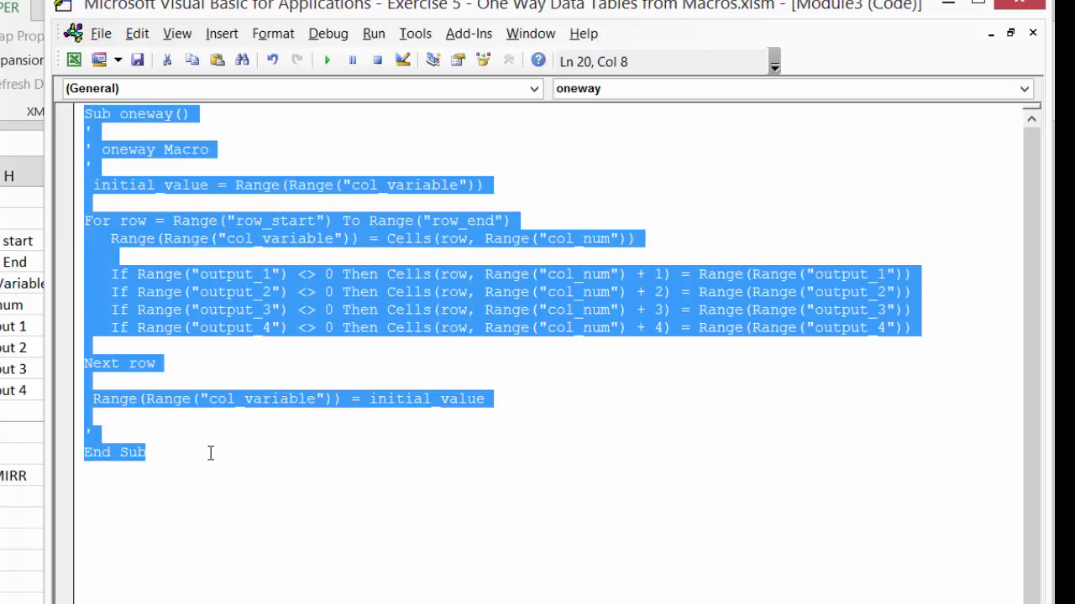
pyautogui.press('Down')
pyautogui.press('Return')
pyautogui.press('Return')
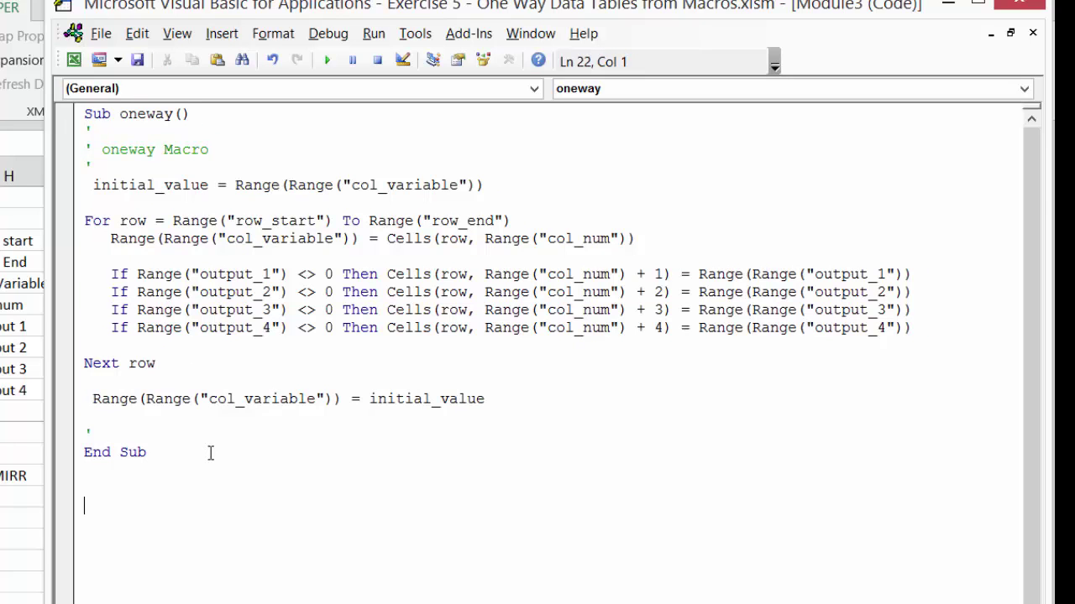
pyautogui.hotkey('ctrl', 'v')
# Step: Rename the duplicated macro from oneway to clear in its Sub line
pyautogui.press('Up')
pyautogui.press('Up')
pyautogui.press('Up')
pyautogui.press('Up')
pyautogui.press('Up')
pyautogui.press('Up')
pyautogui.press('Up')
pyautogui.press('Up')
pyautogui.press('Up')
pyautogui.press('Up')
pyautogui.press('Up')
pyautogui.press('Up')
pyautogui.press('Up')
pyautogui.press('Up')
pyautogui.press('Up')
pyautogui.press('Up')
pyautogui.press('Up')
pyautogui.press('Up')
pyautogui.press('Up')
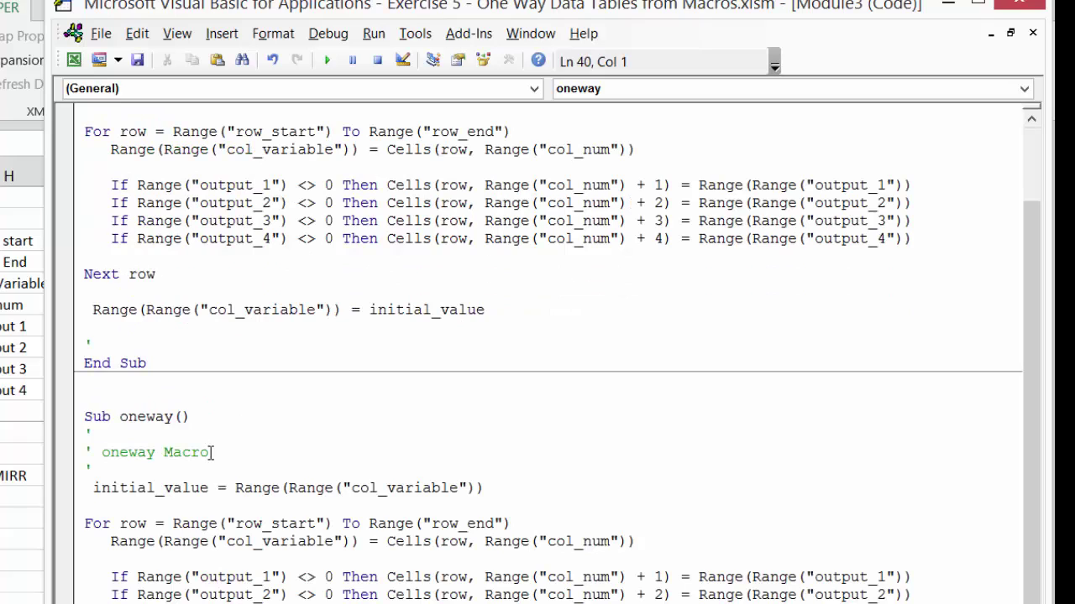
pyautogui.press('Left')
pyautogui.press('Left')
pyautogui.press('Left')
pyautogui.write('clear')
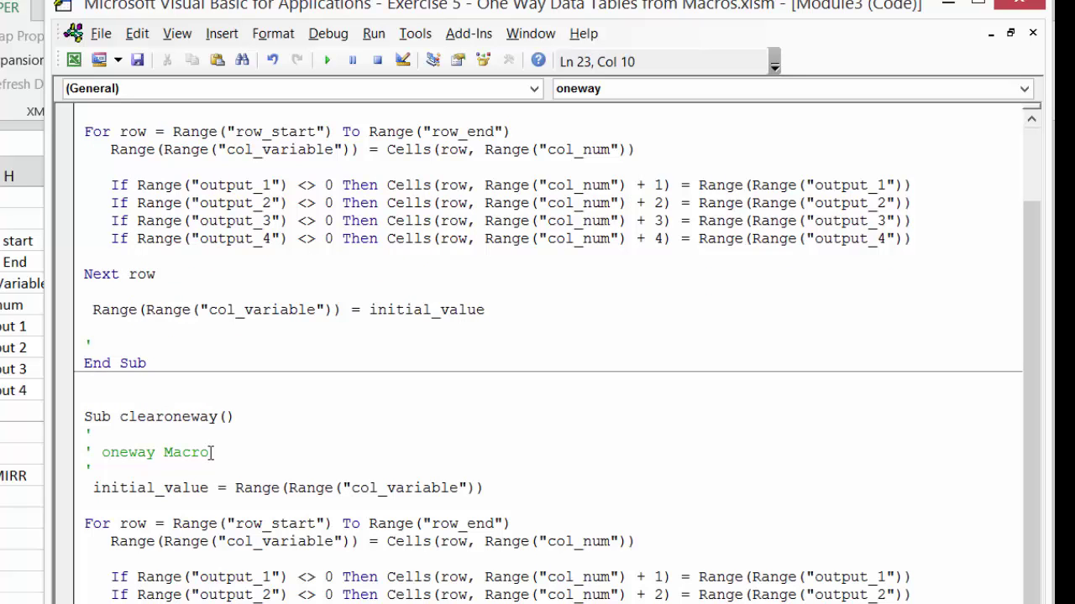
pyautogui.press('Delete')
pyautogui.press('Delete')
pyautogui.press('Delete')
pyautogui.press('Delete')
pyautogui.press('Delete')
pyautogui.press('Delete')
# Step: Delete the line in the clear macro that stores initial_value from col_variable
pyautogui.press('Down')
pyautogui.press('Down')
pyautogui.press('Down')
pyautogui.press('Down')
pyautogui.press('Down')
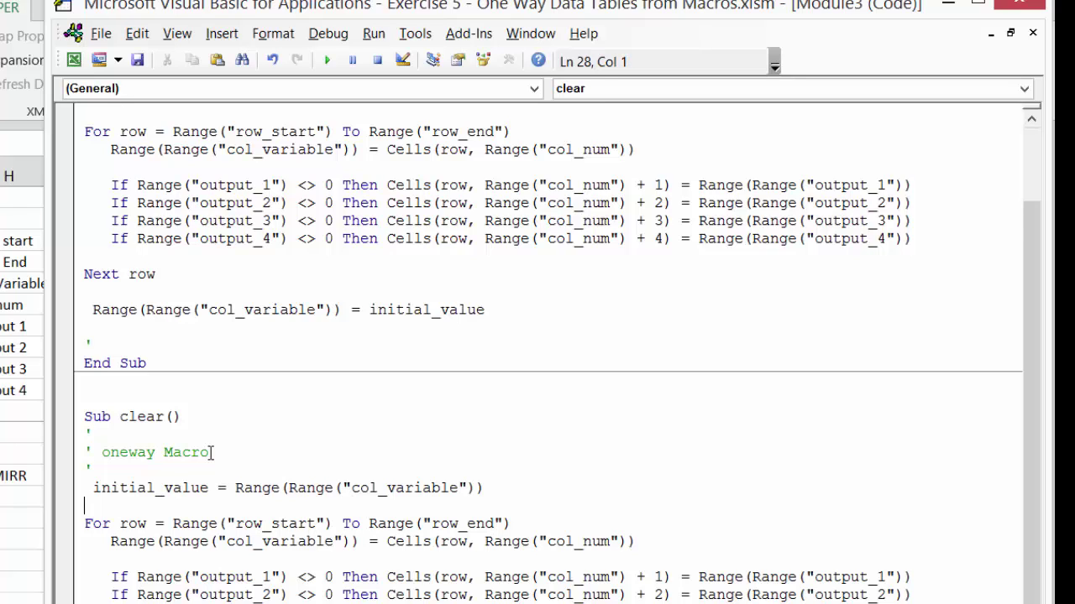
pyautogui.press('Up')
pyautogui.press('Up')
pyautogui.press('Right')
pyautogui.press('Down')
pyautogui.press('Down')
pyautogui.press('Down')
pyautogui.press('Down')
pyautogui.press('Down')
pyautogui.press('Down')
pyautogui.press('Down')
pyautogui.press('Down')
pyautogui.press('Down')
pyautogui.press('Down')
pyautogui.press('Down')
pyautogui.press('Down')
pyautogui.press('Down')
pyautogui.press('Down')
pyautogui.press('Down')
pyautogui.press('Down')
pyautogui.press('Up')
pyautogui.press('Up')
pyautogui.press('Up')
pyautogui.press('Up')
pyautogui.press('Up')
pyautogui.press('Up')
pyautogui.press('Up')
pyautogui.press('Up')
pyautogui.press('Up')
pyautogui.press('Up')
pyautogui.press('Up')
pyautogui.press('Up')
pyautogui.press('Up')
pyautogui.press('Up')
pyautogui.press('Up')
pyautogui.press('Up')
pyautogui.press('Up')
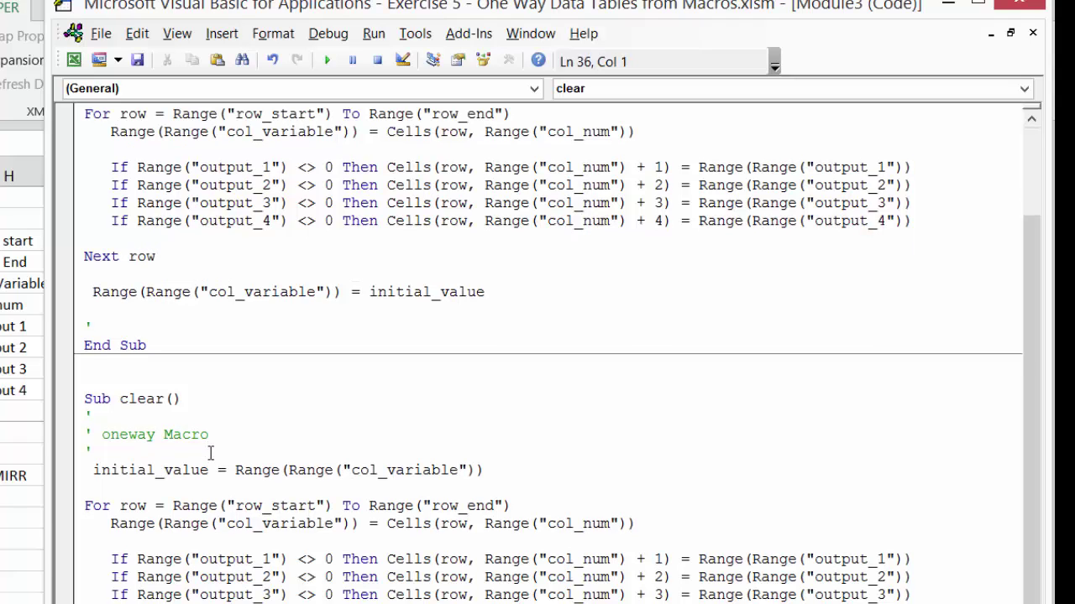
pyautogui.press('Down')
pyautogui.hotkey('shift', 'Down')
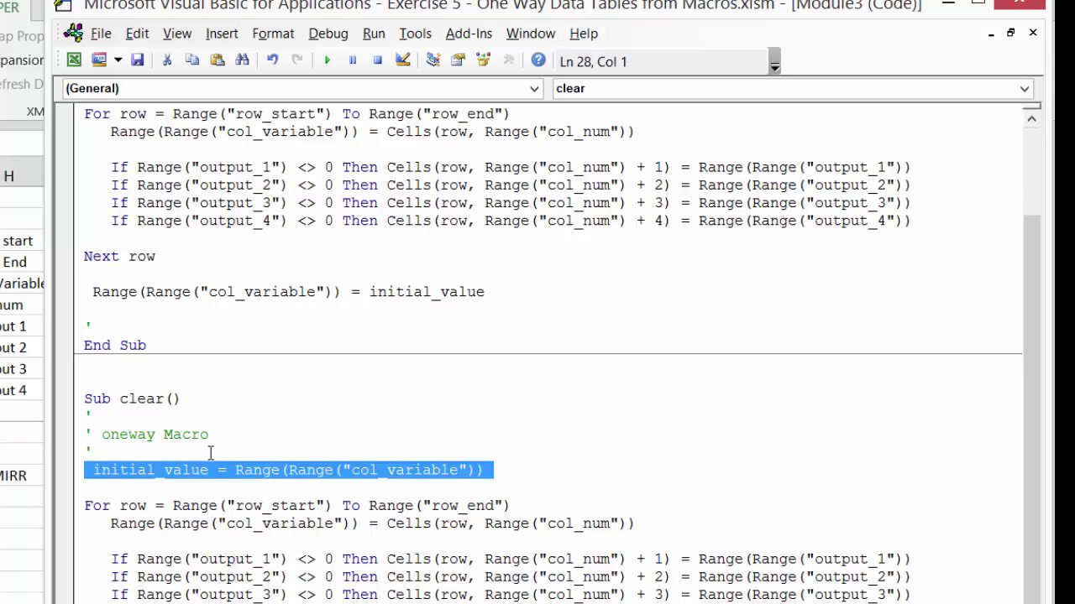
pyautogui.press('Delete')
# Step: Delete the line inside the clear macro's For loop that assigns the Cells value to the col_variable range
pyautogui.press('Down')
pyautogui.press('Down')
pyautogui.hotkey('shift', 'Down')
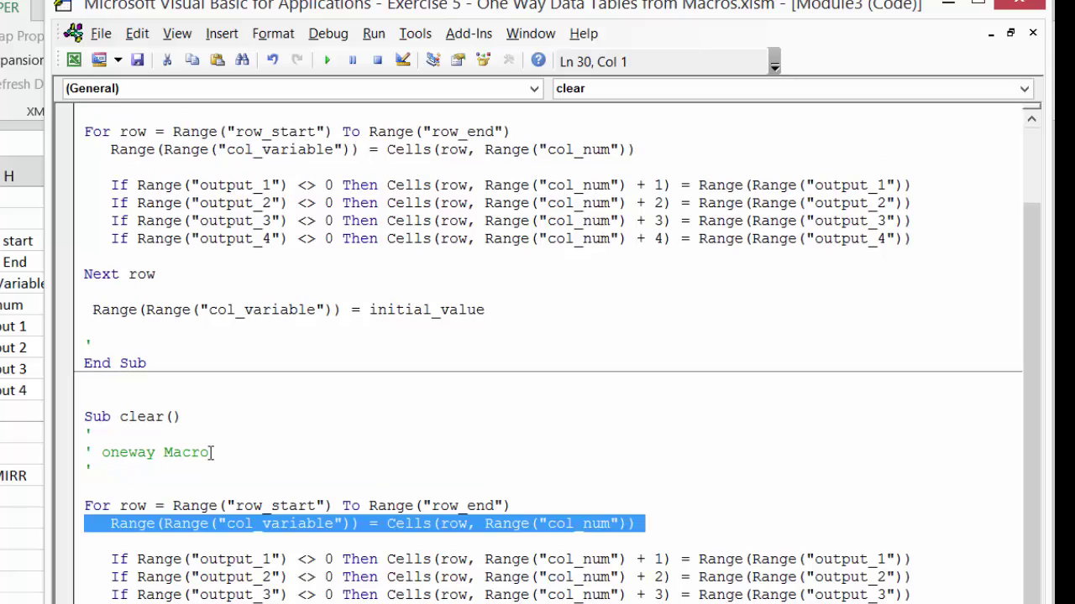
pyautogui.press('Delete')
pyautogui.press('Down')
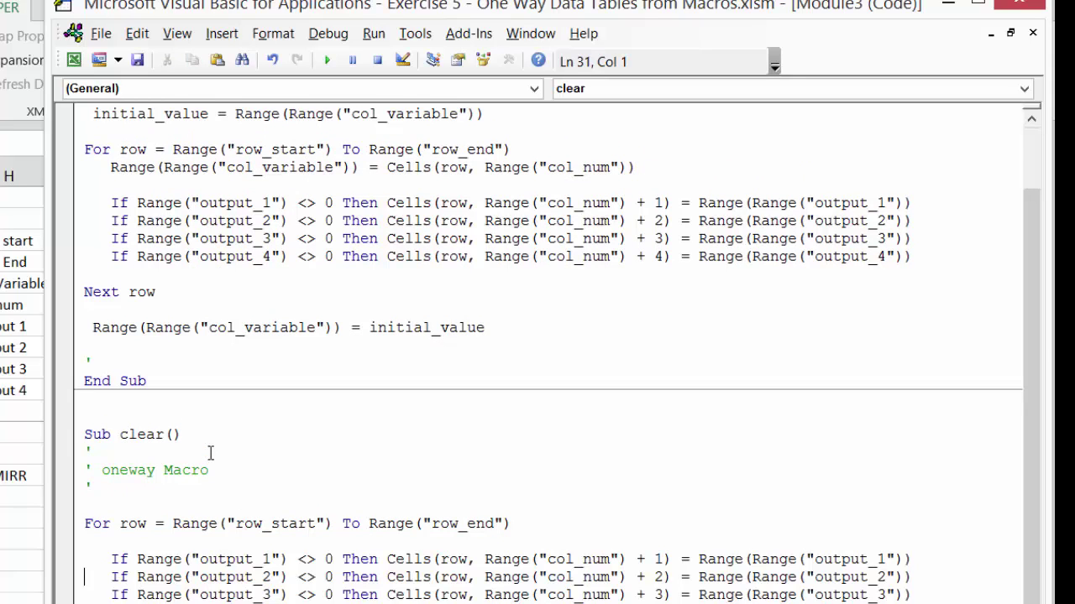
pyautogui.press('Right')
pyautogui.press('Right')
pyautogui.press('Right')
pyautogui.press('Right')
pyautogui.press('Left')
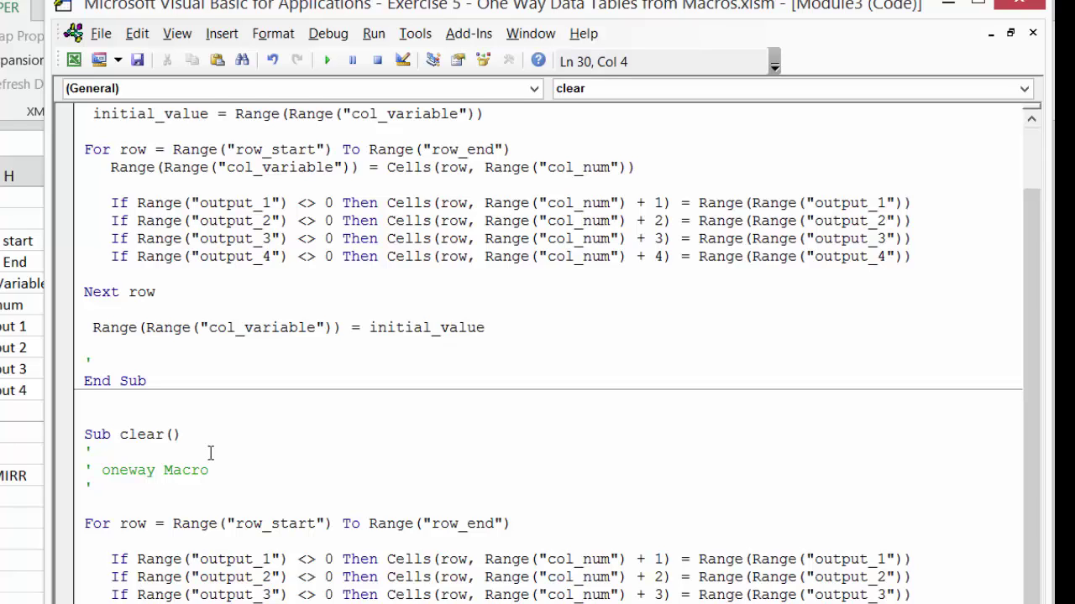
pyautogui.press('Delete')
pyautogui.press('Delete')
pyautogui.press('Delete')
pyautogui.press('Delete')
pyautogui.press('Delete')
pyautogui.press('Delete')
pyautogui.press('Delete')
pyautogui.press('Delete')
pyautogui.press('Delete')
pyautogui.press('Delete')
pyautogui.press('Delete')
pyautogui.press('Delete')
pyautogui.press('Delete')
pyautogui.press('Delete')
pyautogui.press('Delete')
pyautogui.press('Delete')
pyautogui.press('Delete')
pyautogui.press('Delete')
pyautogui.press('Delete')
pyautogui.press('Delete')
pyautogui.press('Delete')
pyautogui.press('Delete')
pyautogui.press('Delete')
pyautogui.press('Delete')
pyautogui.press('Delete')
pyautogui.press('Delete')
pyautogui.press('Delete')
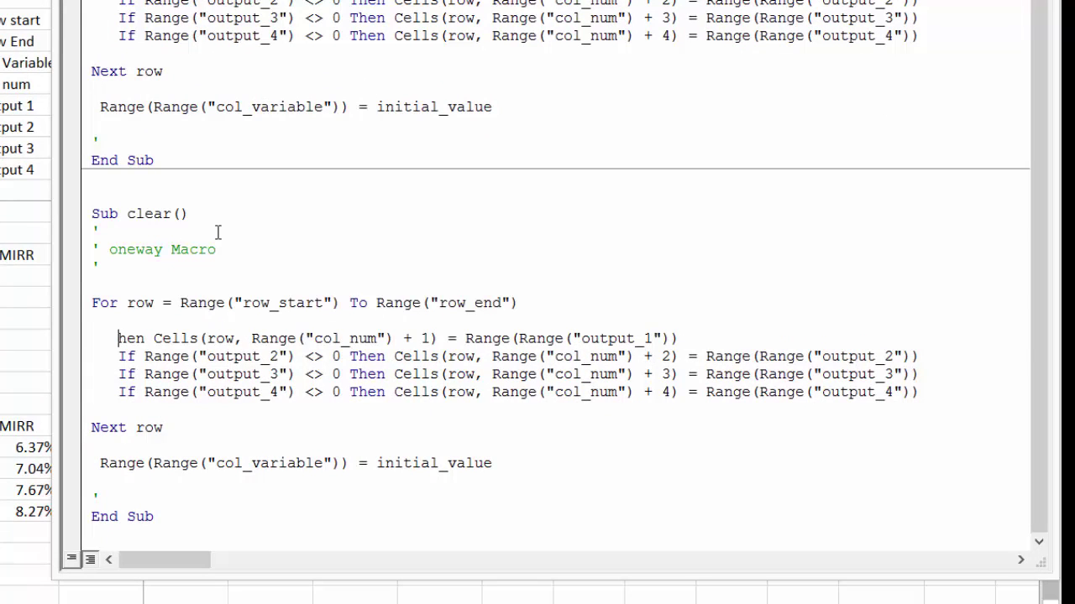
pyautogui.hotkey('ctrl', 'z')
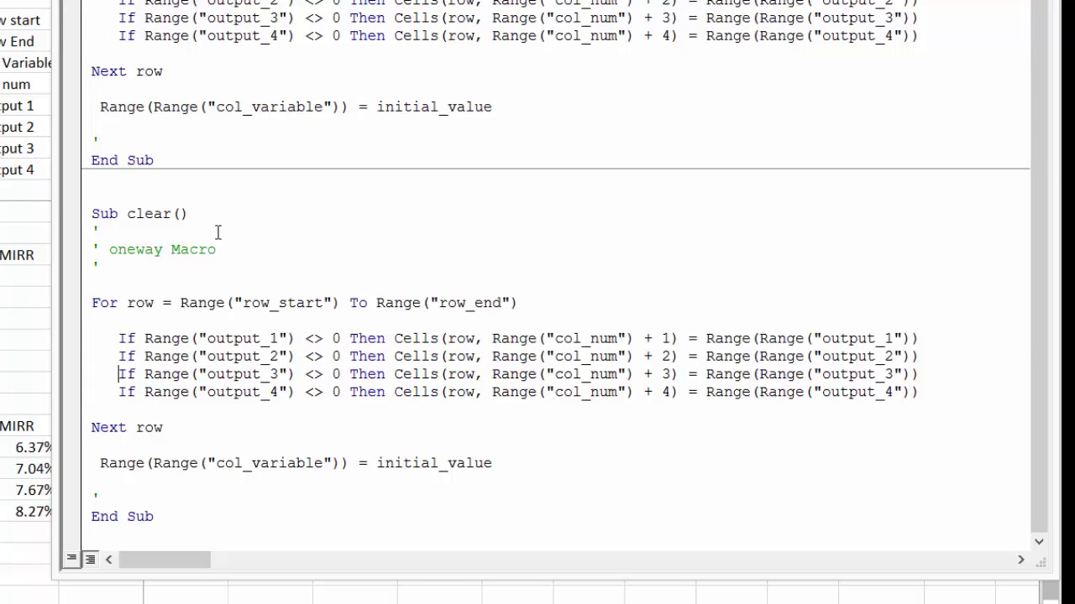
# Step: Replace the = Range(Range("output_1")) assignment in the clear macro's first If line with .clear
pyautogui.press('Left')
pyautogui.press('Down')
pyautogui.press('Left')
pyautogui.press('Left')
pyautogui.press('Left')
pyautogui.press('Left')
pyautogui.press('Left')
pyautogui.press('Left')
pyautogui.press('Left')
pyautogui.press('Left')
pyautogui.press('Left')
pyautogui.press('Left')
pyautogui.press('Left')
pyautogui.press('Left')
pyautogui.press('Left')
pyautogui.press('Left')
pyautogui.press('Left')
pyautogui.press('Left')
pyautogui.press('Up')
pyautogui.press('Up')
pyautogui.press('Left')
pyautogui.press('Left')
pyautogui.press('Left')
pyautogui.press('Left')
pyautogui.hotkey('shift', 'Right')
pyautogui.hotkey('shift', 'Right')
pyautogui.hotkey('shift', 'Right')
pyautogui.hotkey('shift', 'Right')
pyautogui.hotkey('shift', 'Right')
pyautogui.hotkey('shift', 'Right')
pyautogui.hotkey('shift', 'Right')
pyautogui.hotkey('shift', 'Right')
pyautogui.hotkey('shift', 'Right')
pyautogui.hotkey('shift', 'Right')
pyautogui.hotkey('shift', 'Right')
pyautogui.hotkey('shift', 'Right')
pyautogui.hotkey('shift', 'Right')
pyautogui.hotkey('shift', 'Right')
pyautogui.hotkey('shift', 'Right')
pyautogui.hotkey('shift', 'Right')
pyautogui.hotkey('shift', 'Right')
pyautogui.hotkey('shift', 'Right')
pyautogui.hotkey('shift', 'Right')
pyautogui.hotkey('shift', 'Right')
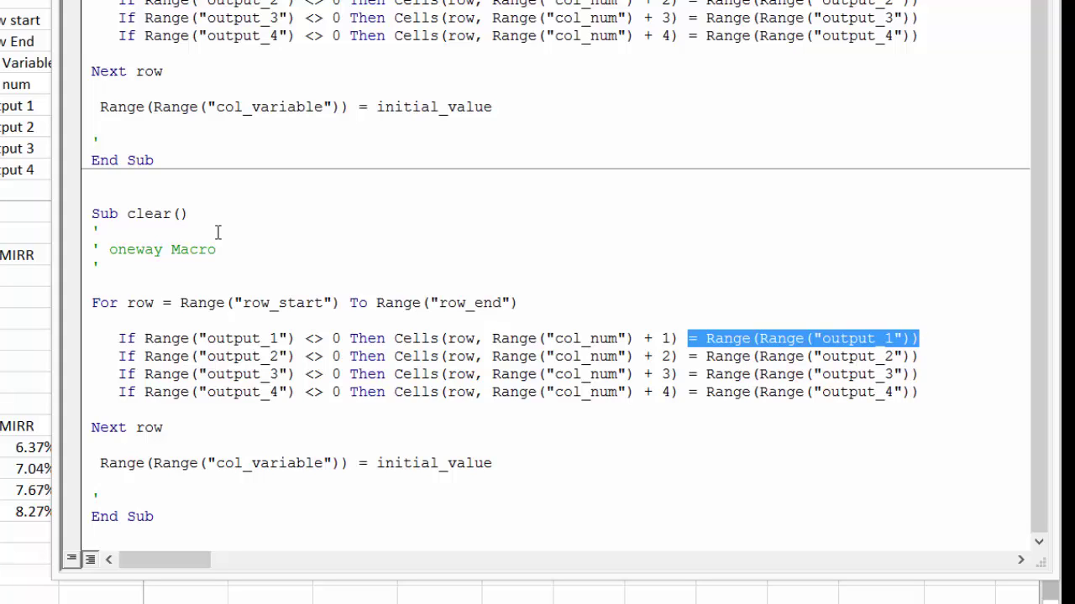
pyautogui.press('Delete')
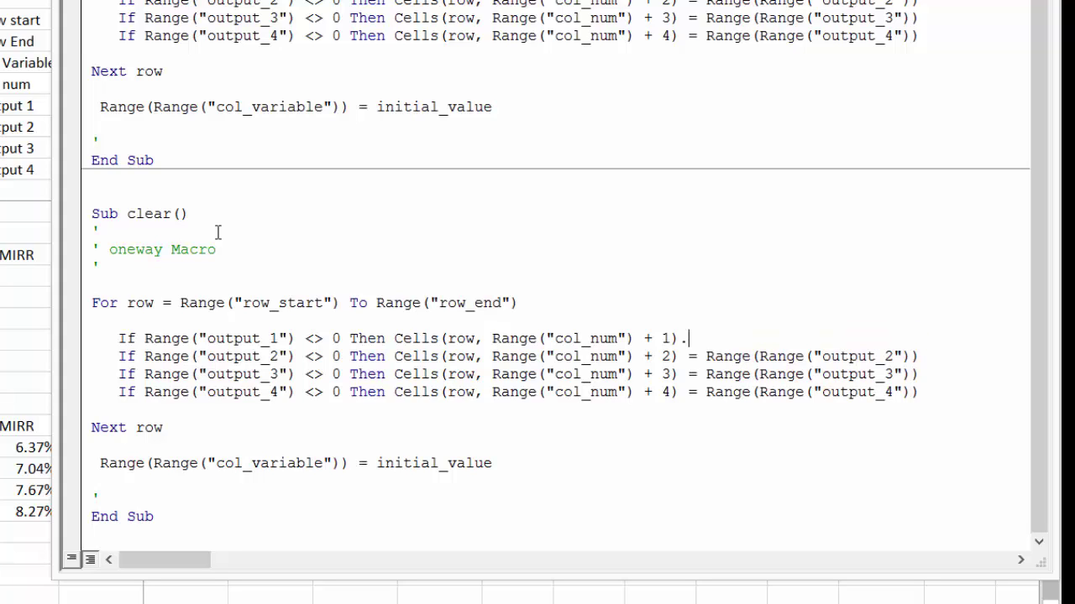
pyautogui.write('.clea')
pyautogui.press('BackSpace')
pyautogui.write('ear')
pyautogui.press('BackSpace')
pyautogui.press('BackSpace')
pyautogui.press('BackSpace')
pyautogui.press('BackSpace')
pyautogui.press('BackSpace')
pyautogui.write('clear')
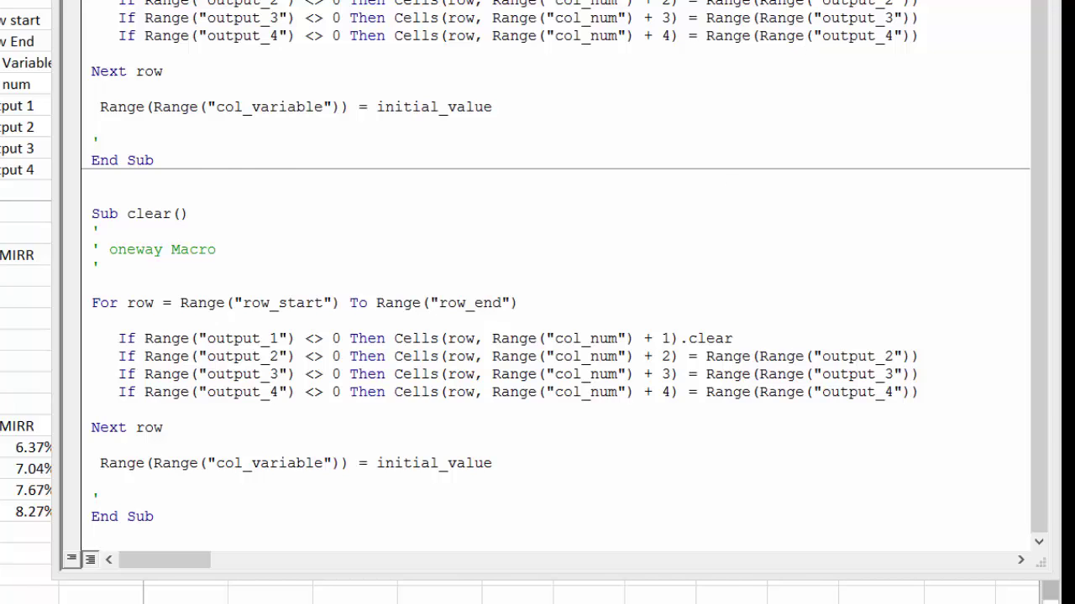
# Step: Move the code editor window off the worksheet's code cells and set the table code in C2 to 3
pyautogui.hotkey('alt', 'F11')
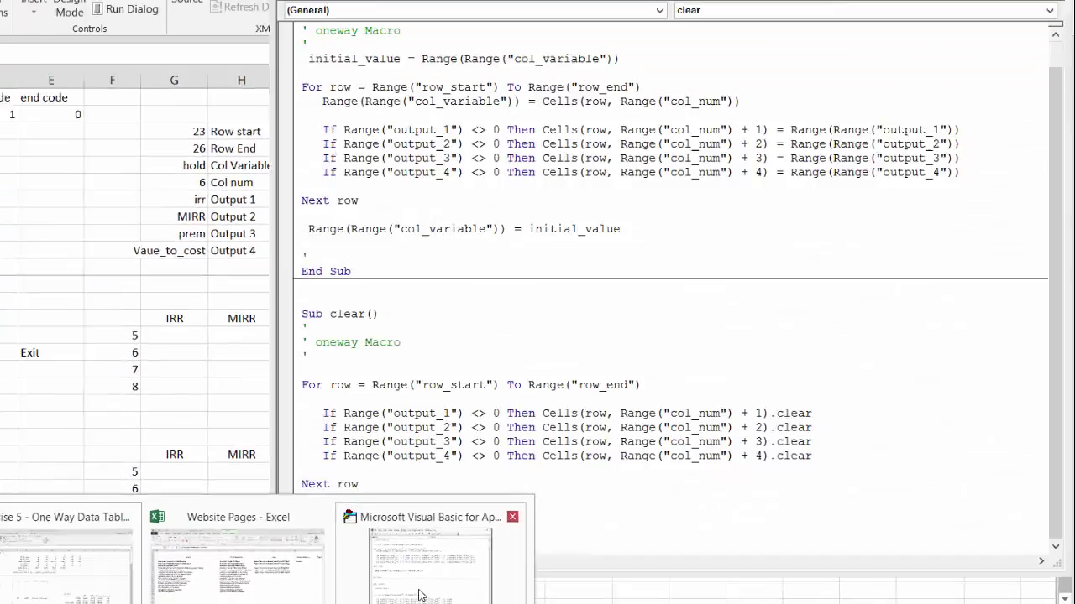
pyautogui.click(420, 596)
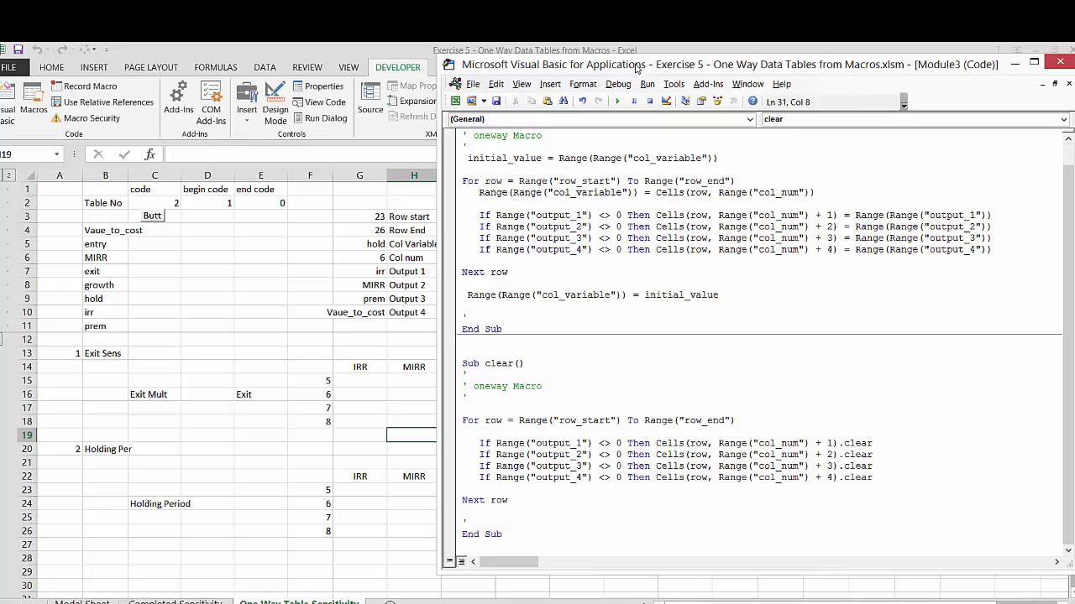
pyautogui.moveTo(636, 67); pyautogui.dragTo(240, 262)
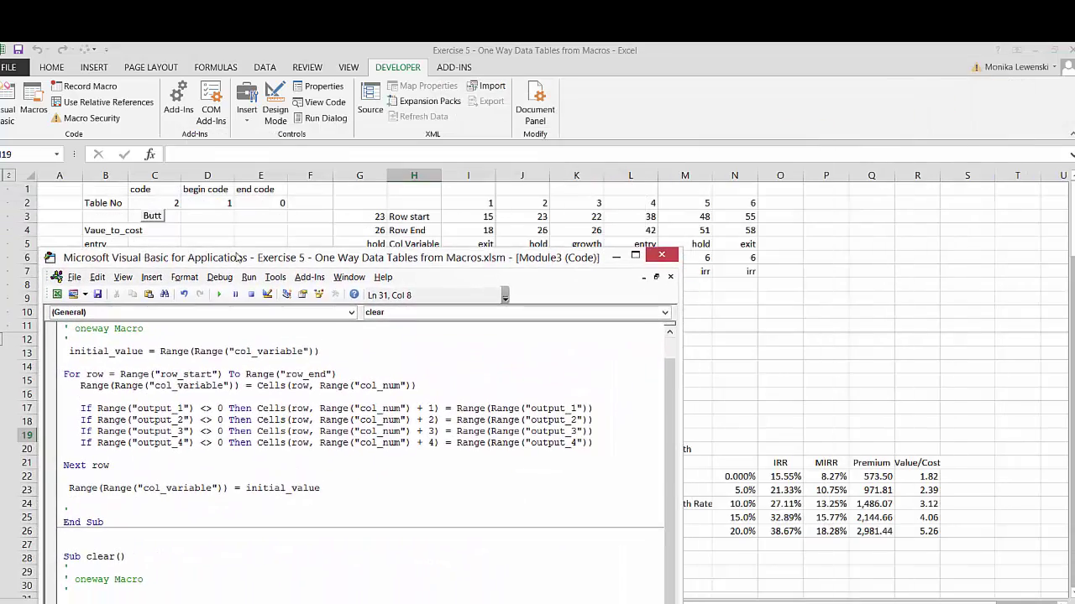
pyautogui.click(144, 202)
pyautogui.write('3')
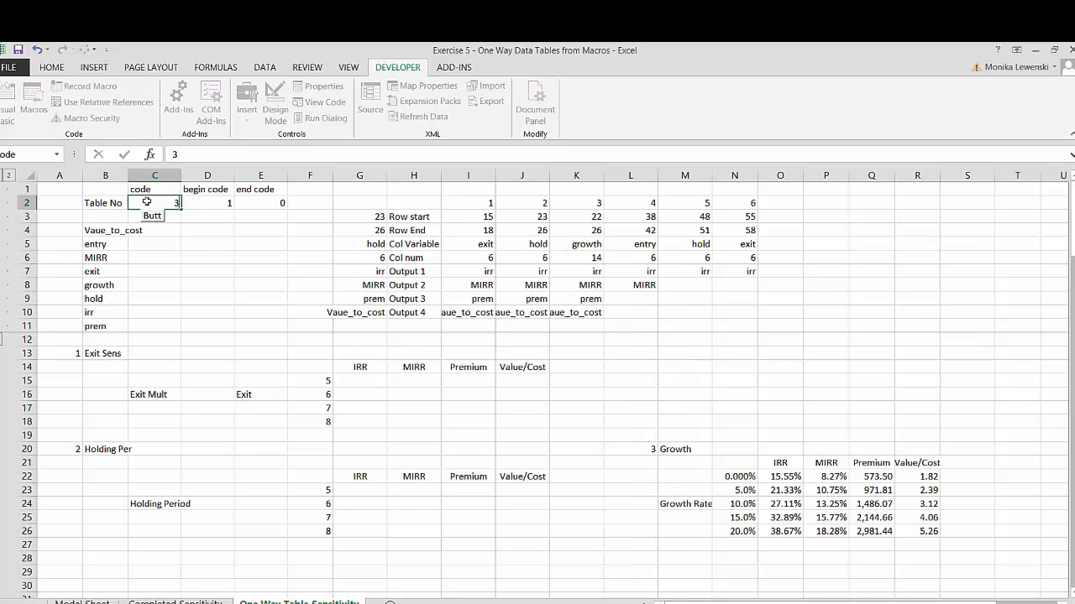
pyautogui.press('Return')
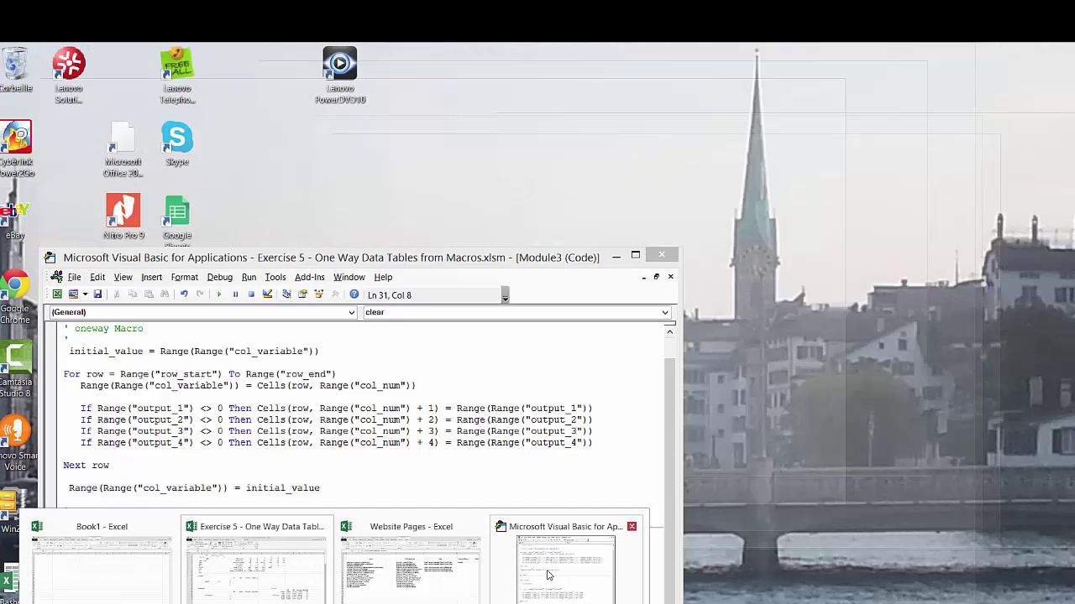
# Step: Return to the code editor and run the clear macro to empty the Growth table's results
pyautogui.click(547, 575)
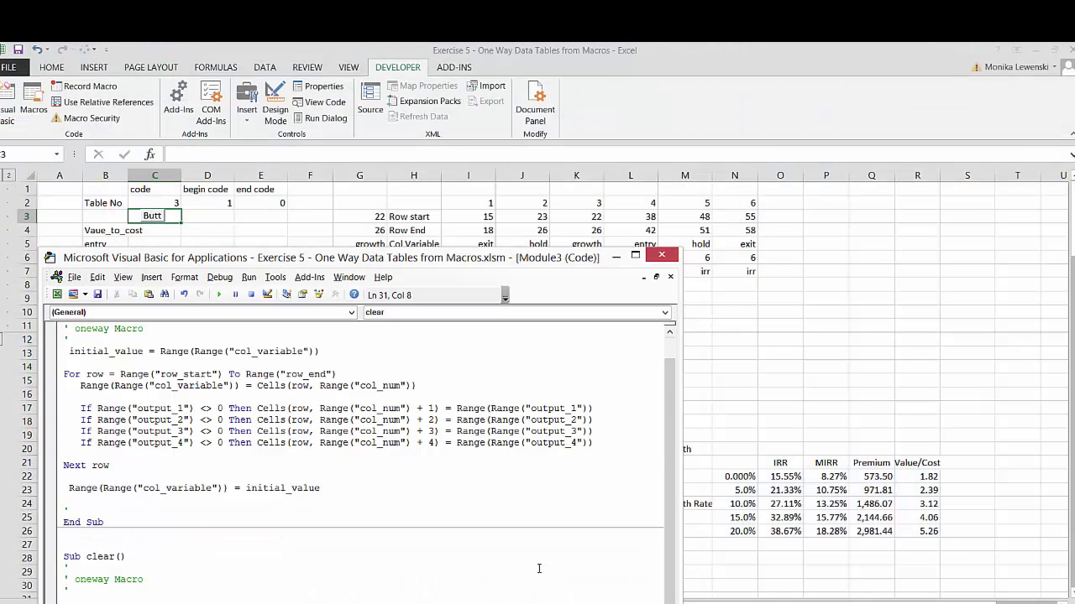
pyautogui.click(272, 578)
pyautogui.click(220, 295)
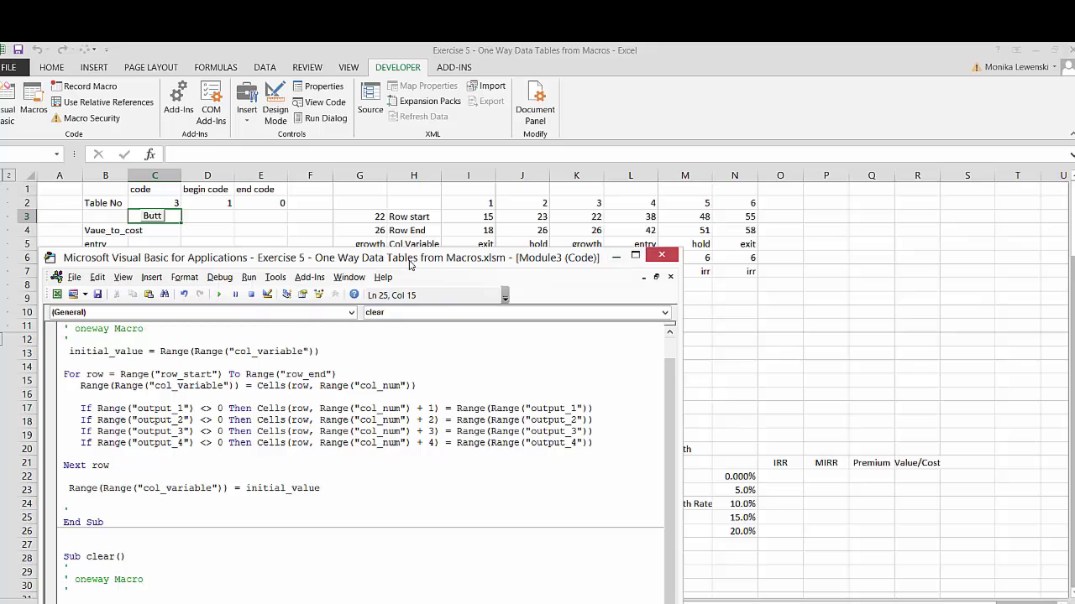
pyautogui.moveTo(417, 261); pyautogui.dragTo(882, 42)
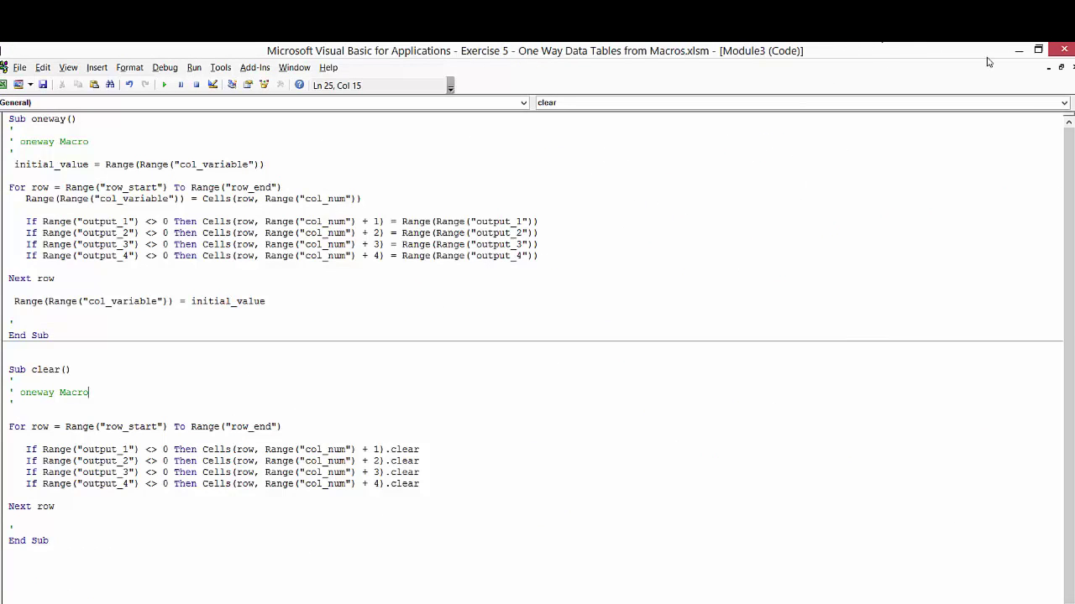
pyautogui.click(1038, 50)
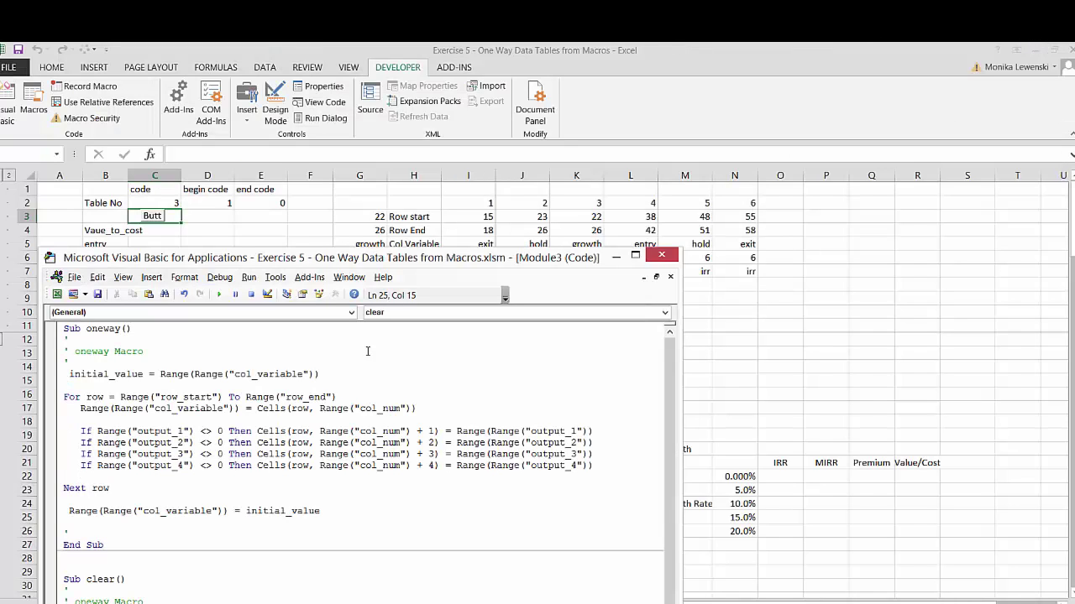
# Step: Set the end code cell E2 to the formula =N2, referencing the last table number
pyautogui.click(266, 203)
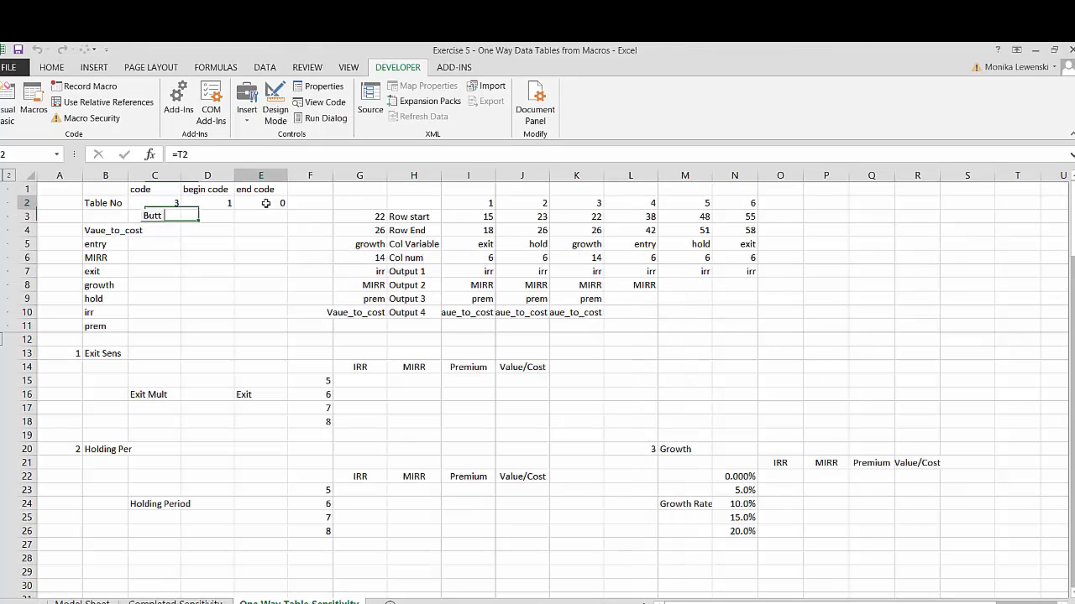
pyautogui.write('=')
pyautogui.press('Right')
pyautogui.press('Right')
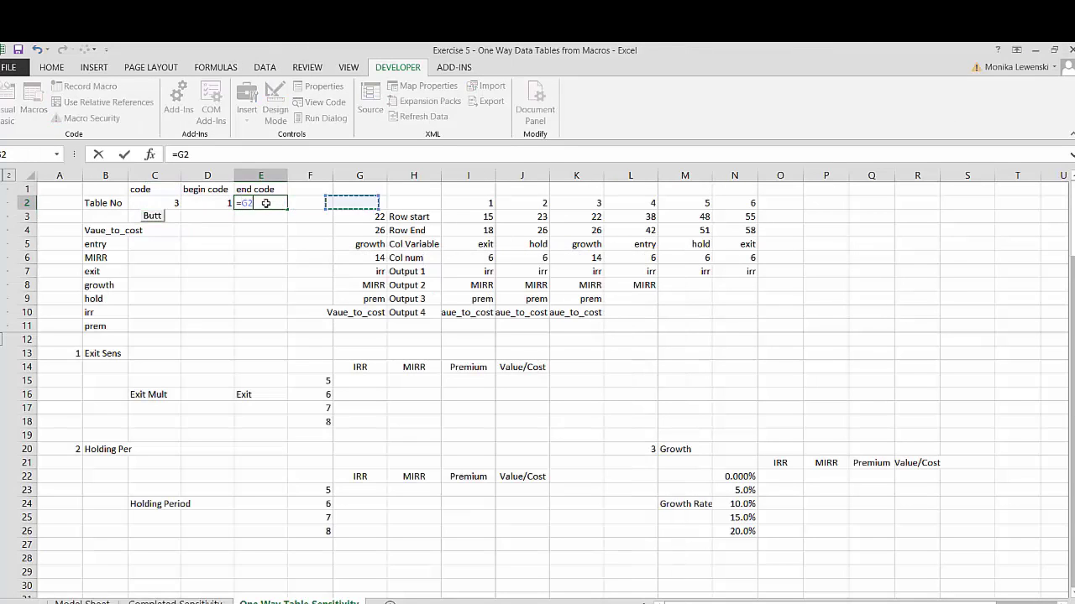
pyautogui.press('Right')
pyautogui.press('Right')
pyautogui.press('Right')
pyautogui.press('Right')
pyautogui.press('Right')
pyautogui.press('Right')
pyautogui.press('Right')
pyautogui.press('Return')
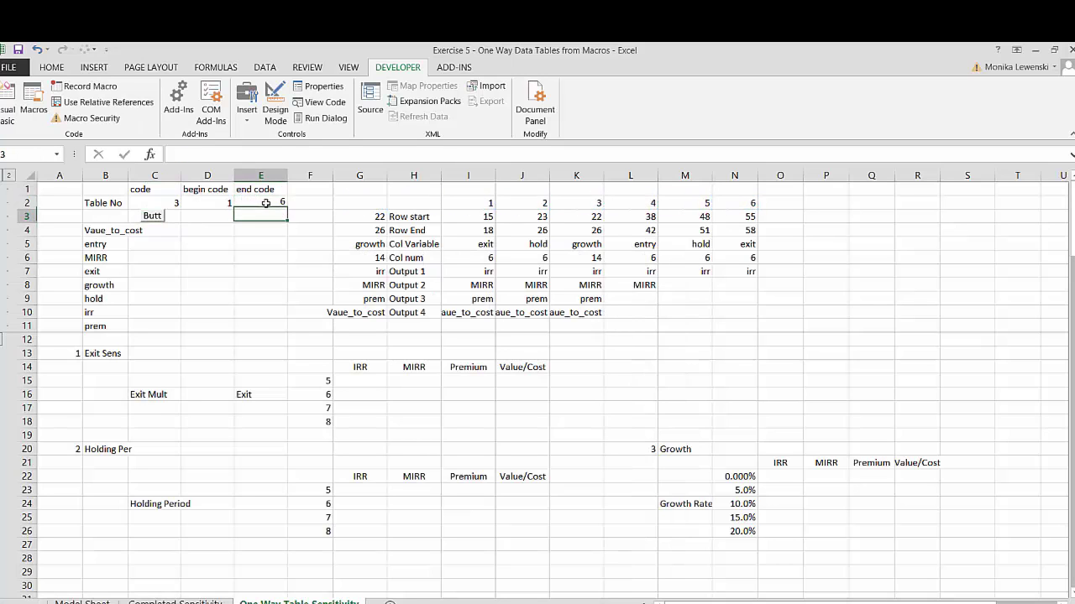
# Step: Review the code, begin code and end code cells in row 2
pyautogui.press('Up')
pyautogui.press('Left')
pyautogui.press('Left')
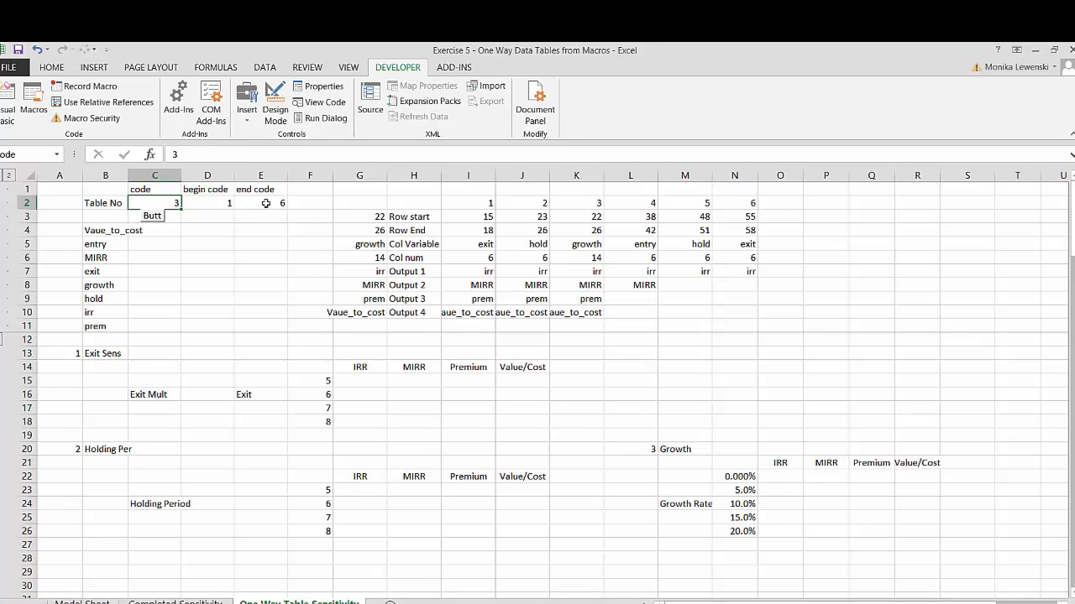
pyautogui.press('Right')
pyautogui.press('Right')
pyautogui.press('Left')
pyautogui.press('Left')
pyautogui.press('Right')
pyautogui.press('Right')
pyautogui.press('Left')
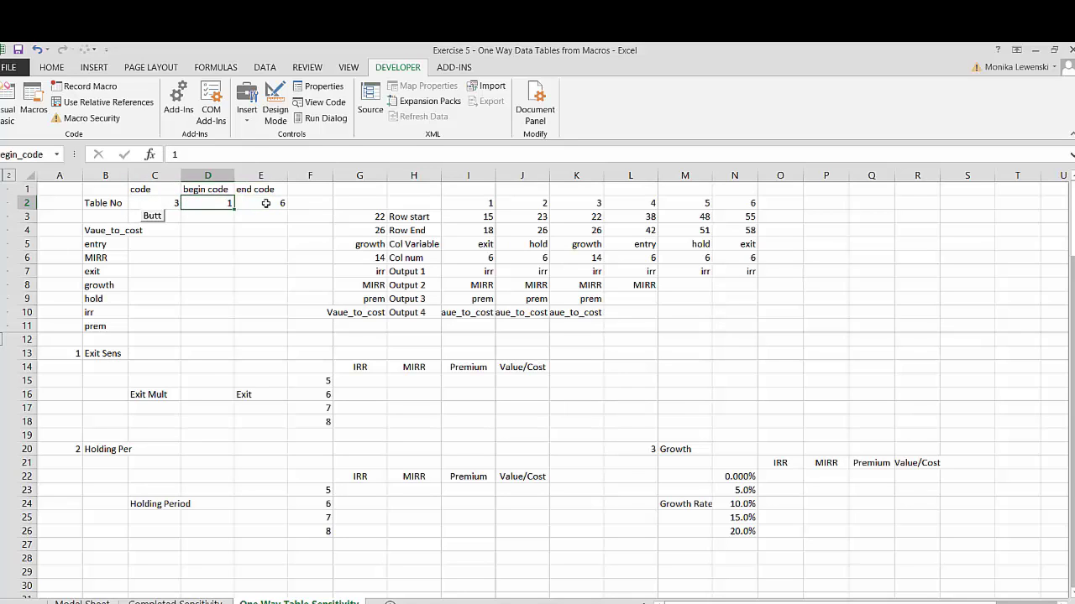
pyautogui.press('Left')
pyautogui.press('Right')
pyautogui.press('Right')
pyautogui.press('Left')
pyautogui.press('Left')
pyautogui.press('Left')
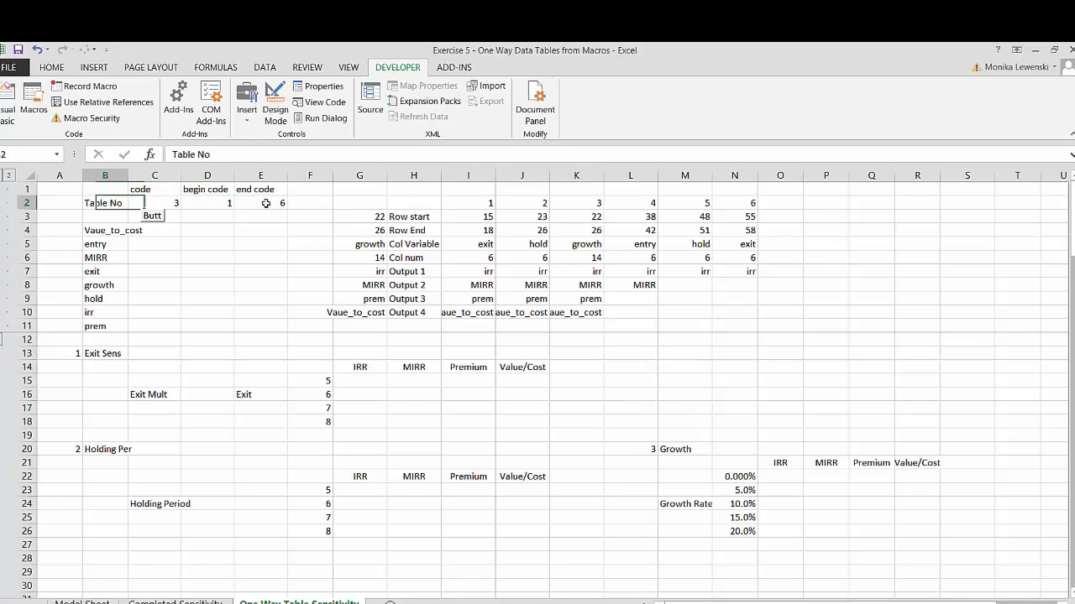
pyautogui.press('Right')
pyautogui.press('Right')
pyautogui.press('Left')
pyautogui.press('Right')
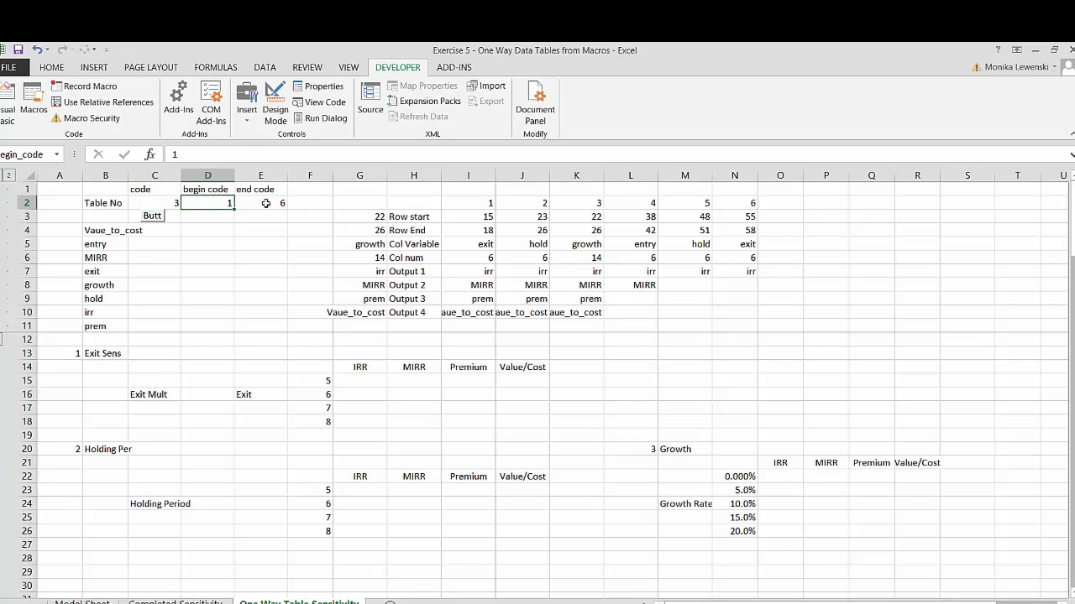
pyautogui.press('Right')
pyautogui.press('Left')
pyautogui.press('Left')
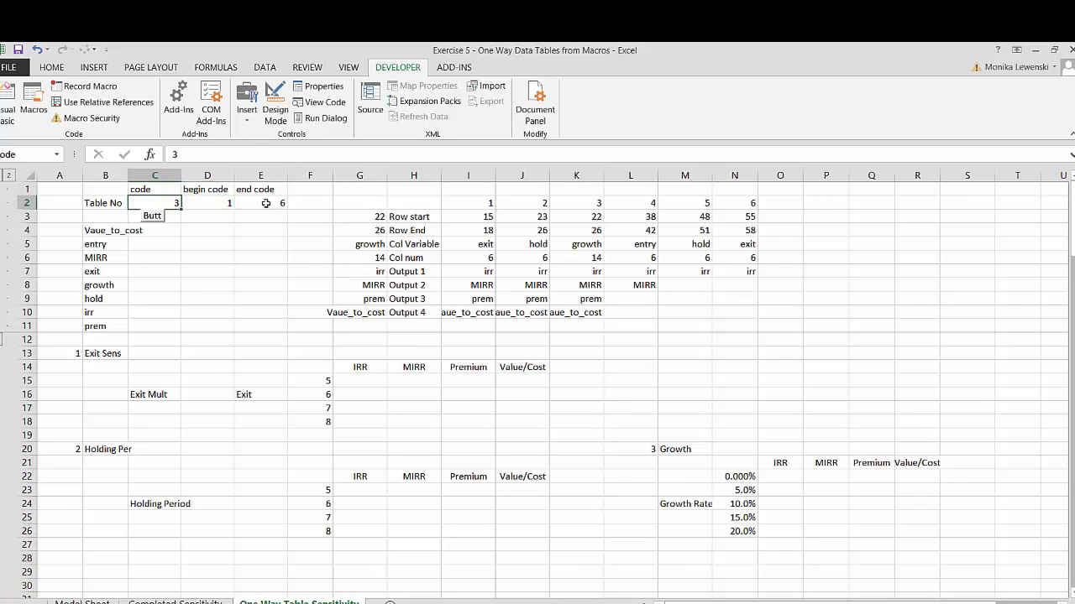
pyautogui.press('Right')
pyautogui.press('Right')
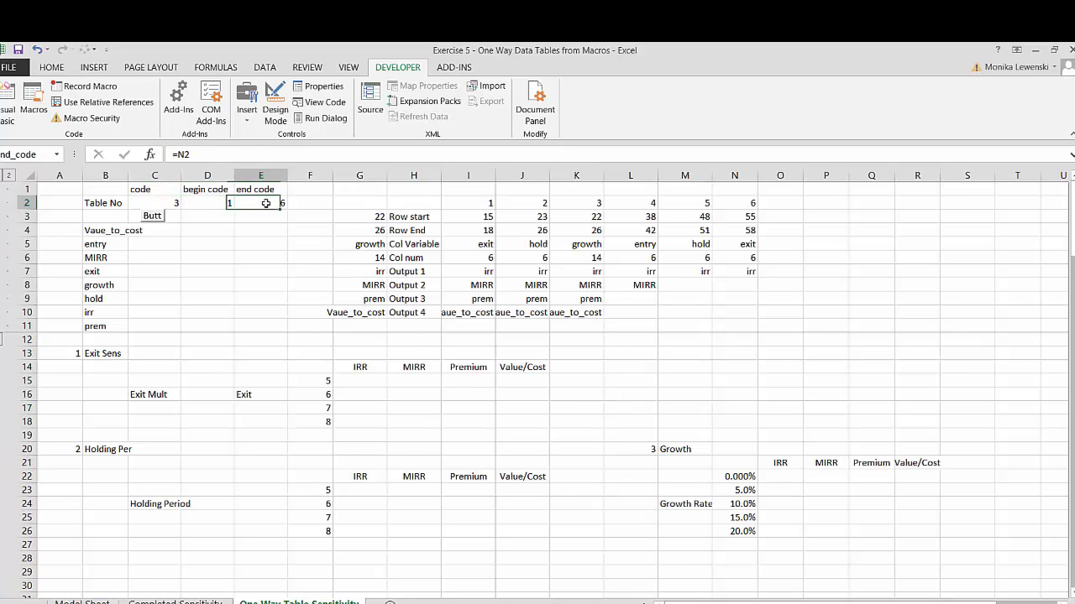
pyautogui.press('Left')
pyautogui.press('Right')
# Step: Switch to the code editor and position its window so the worksheet's code and begin code cells stay visible beside it
pyautogui.click(570, 571)
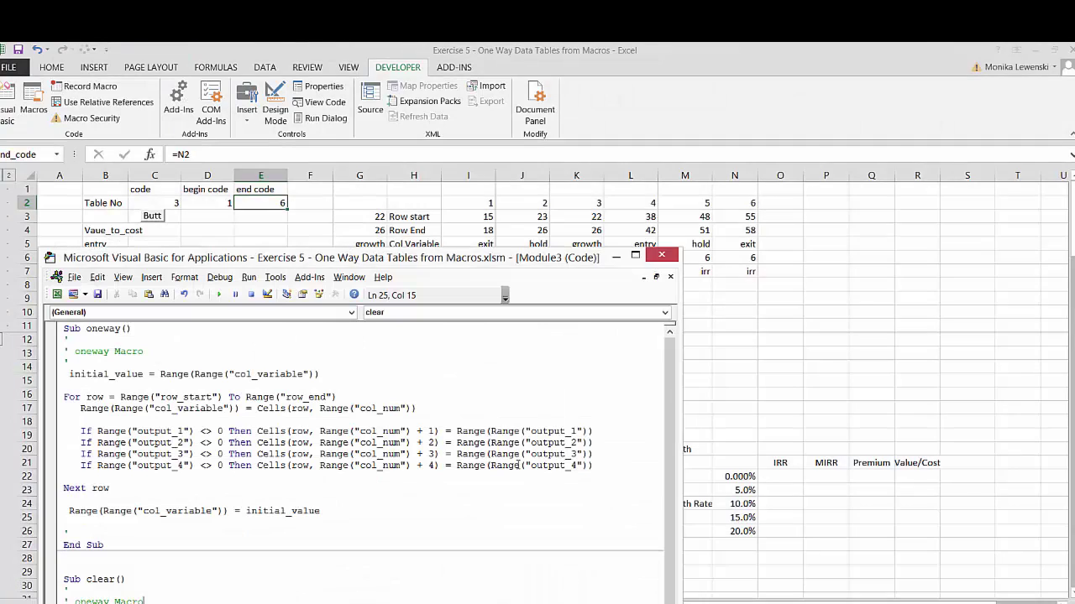
pyautogui.moveTo(482, 262); pyautogui.dragTo(976, 47)
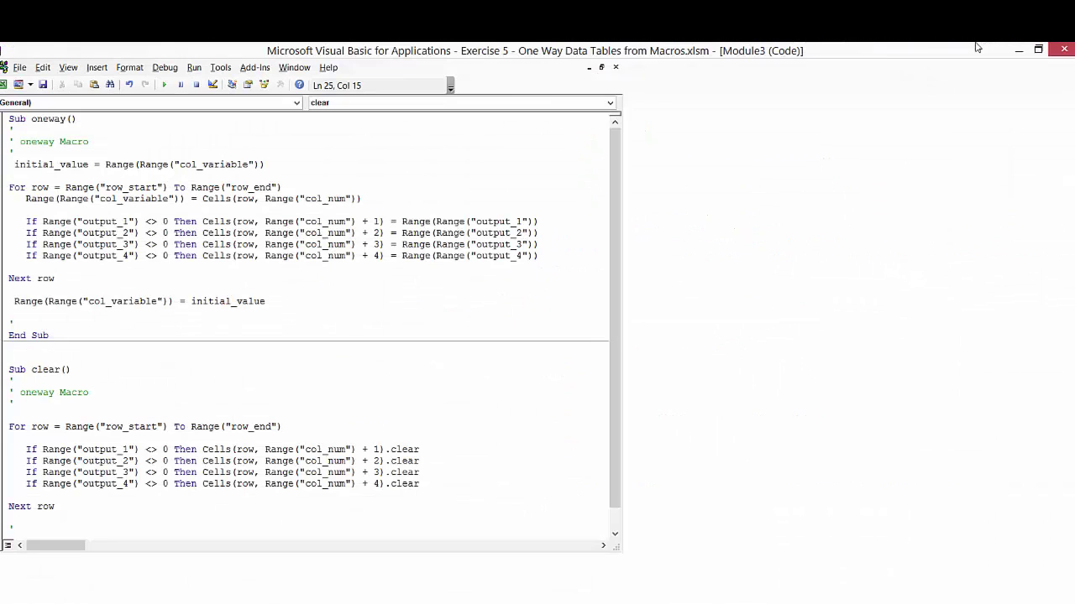
pyautogui.click(1037, 52)
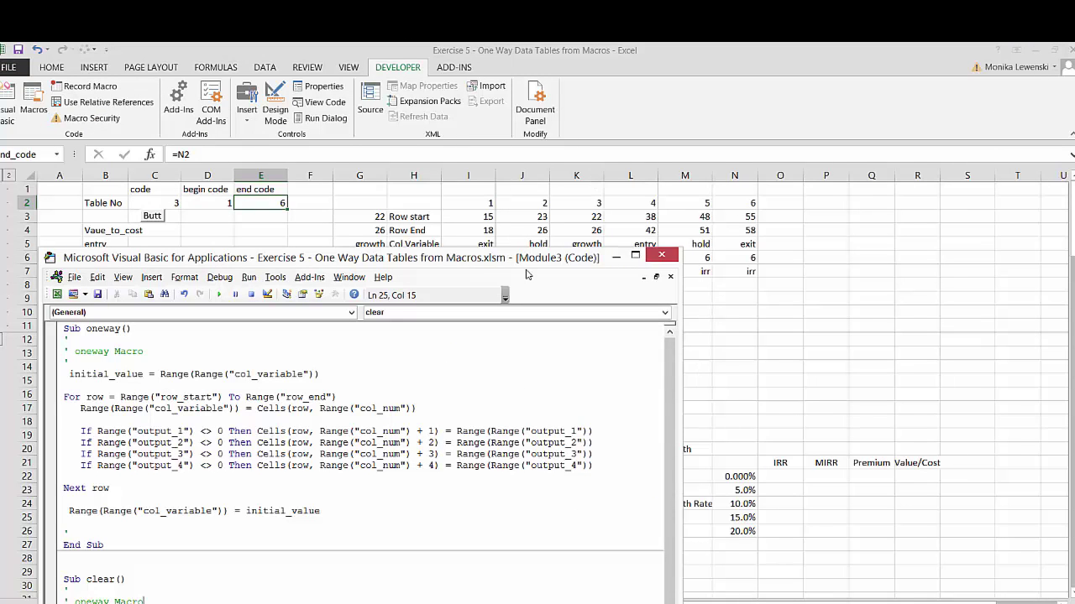
pyautogui.moveTo(517, 262); pyautogui.dragTo(947, 47)
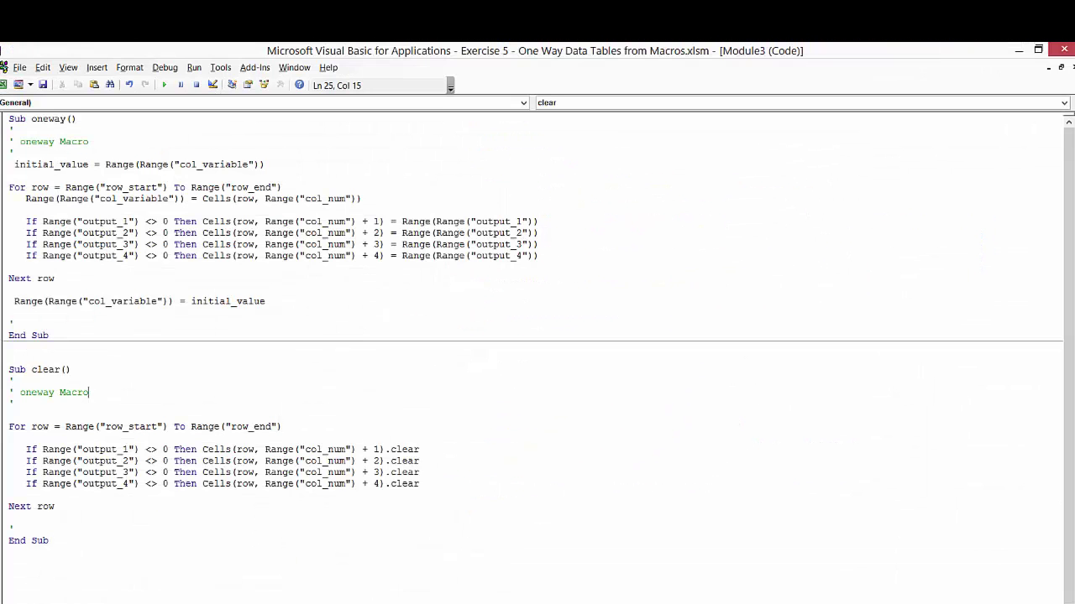
pyautogui.click(58, 552)
pyautogui.press('Return')
pyautogui.click(1038, 51)
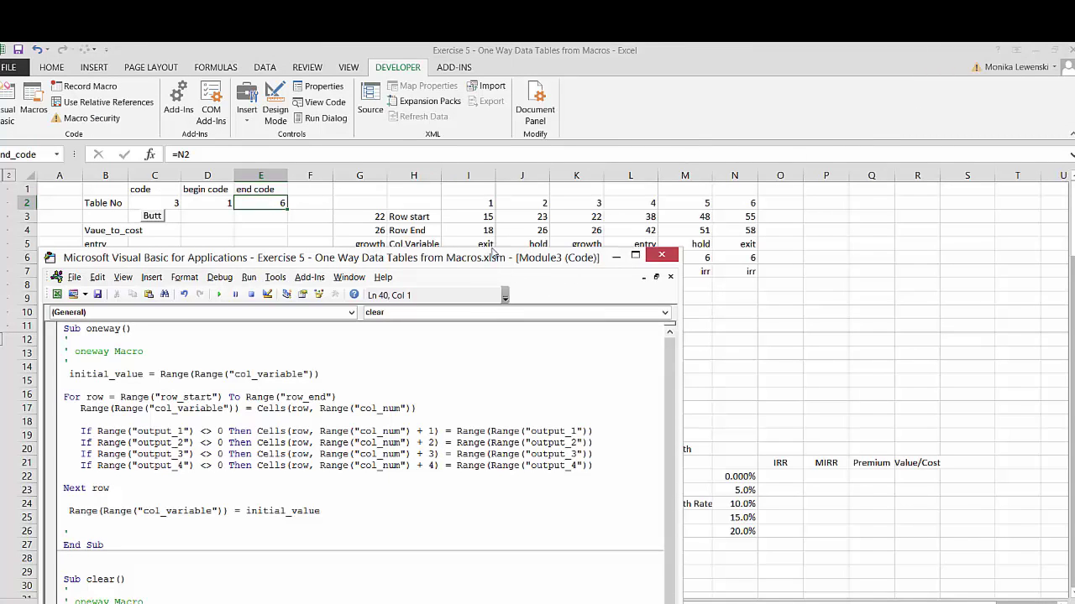
pyautogui.moveTo(489, 256); pyautogui.dragTo(719, 95)
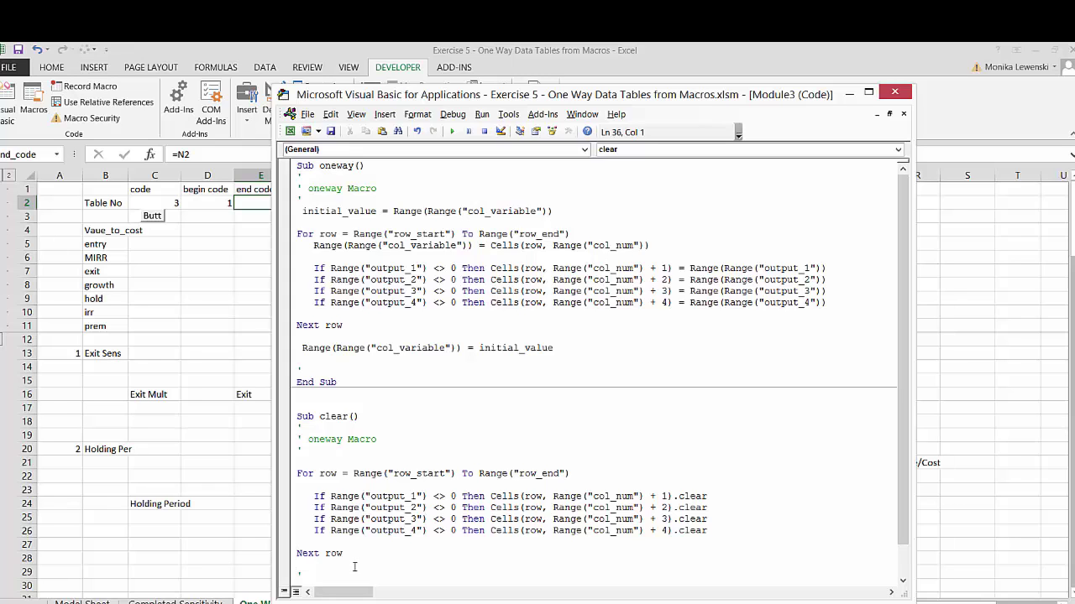
# Step: Add blank lines below the end of the clear macro to make room for another procedure
pyautogui.press('Down')
pyautogui.press('Down')
pyautogui.press('Down')
pyautogui.press('Down')
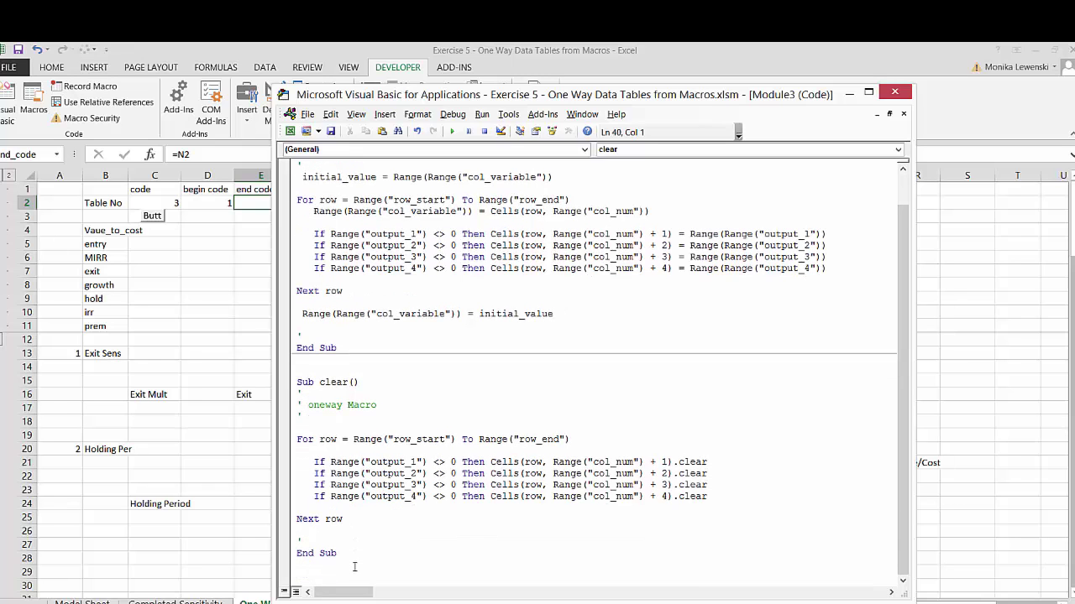
pyautogui.press('Down')
pyautogui.press('Down')
pyautogui.press('Down')
pyautogui.press('Down')
pyautogui.press('Down')
pyautogui.press('Down')
pyautogui.press('Down')
pyautogui.press('Down')
pyautogui.press('Down')
pyautogui.press('Down')
pyautogui.press('Down')
pyautogui.press('Down')
pyautogui.press('Down')
pyautogui.press('Down')
pyautogui.press('Down')
pyautogui.press('Down')
pyautogui.press('Down')
pyautogui.press('Down')
pyautogui.press('Down')
pyautogui.press('Down')
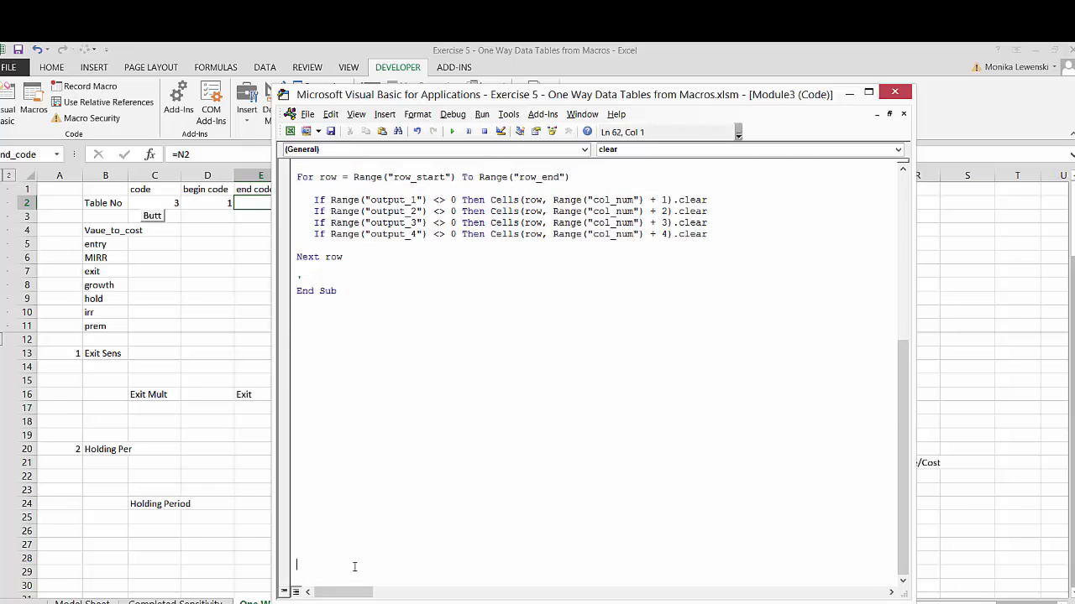
# Step: Create an empty procedure named clear_all below the clear macro
pyautogui.press('Up')
pyautogui.press('Up')
pyautogui.press('Up')
pyautogui.press('Up')
pyautogui.press('Up')
pyautogui.press('Up')
pyautogui.press('Up')
pyautogui.press('Up')
pyautogui.press('Up')
pyautogui.press('Up')
pyautogui.press('Up')
pyautogui.press('Up')
pyautogui.press('Up')
pyautogui.press('Up')
pyautogui.press('Up')
pyautogui.press('Up')
pyautogui.press('Up')
pyautogui.press('Up')
pyautogui.press('Up')
pyautogui.press('Up')
pyautogui.press('Up')
pyautogui.press('Up')
pyautogui.press('Up')
pyautogui.press('Up')
pyautogui.press('Up')
pyautogui.press('Up')
pyautogui.press('Up')
pyautogui.press('Up')
pyautogui.press('Up')
pyautogui.press('Up')
pyautogui.press('Down')
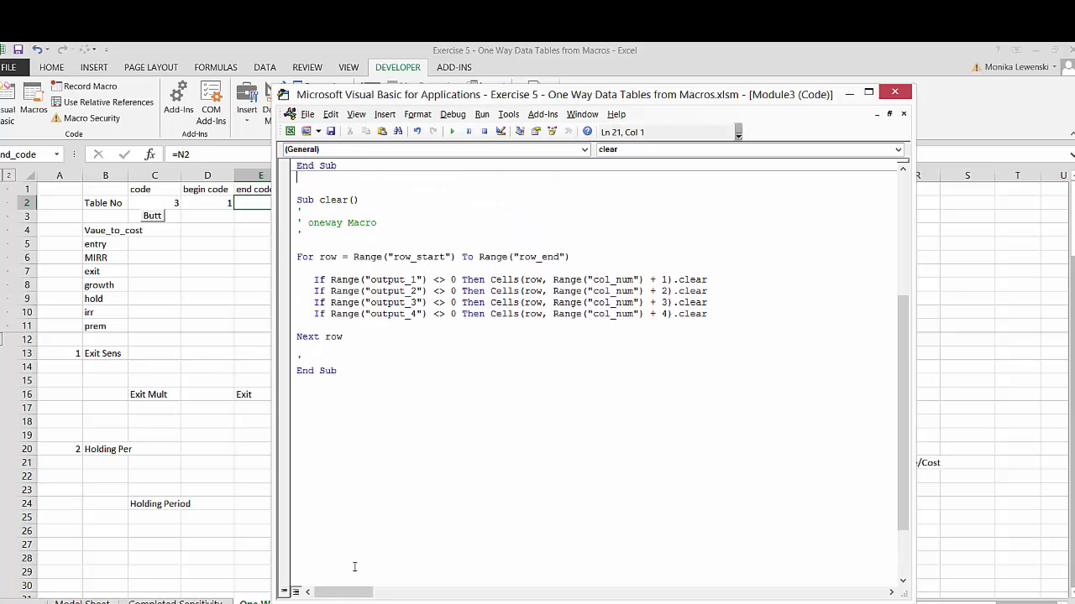
pyautogui.press('Down')
pyautogui.press('Down')
pyautogui.press('Down')
pyautogui.press('Down')
pyautogui.press('Down')
pyautogui.press('Down')
pyautogui.press('Down')
pyautogui.press('Down')
pyautogui.press('Down')
pyautogui.write('clear_all')
pyautogui.press('Return')
pyautogui.press('Return')
pyautogui.press('Return')
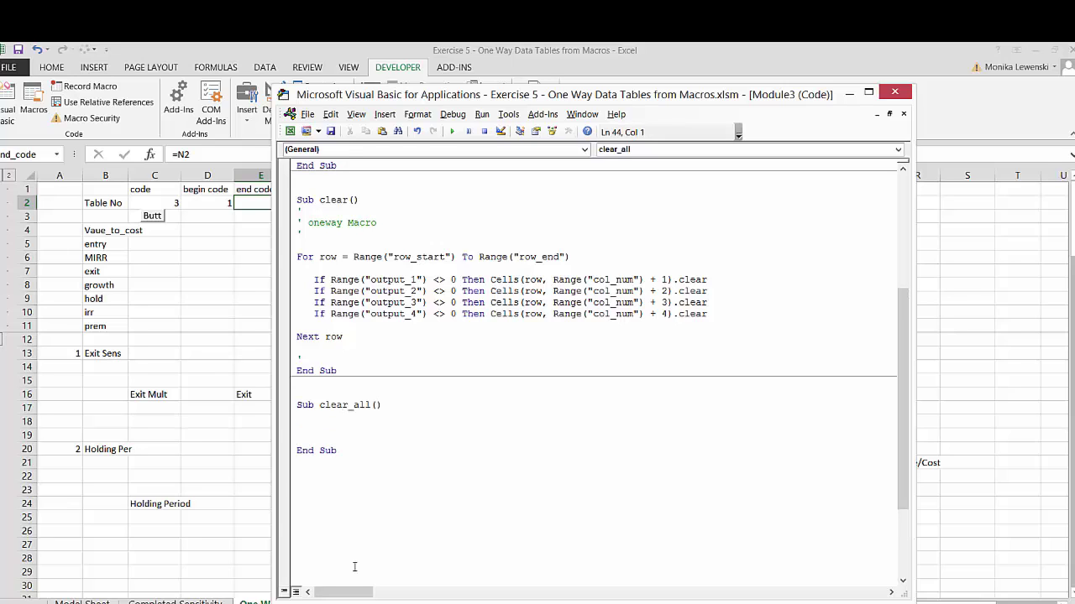
# Step: Begin a for statement in clear_all that spans range("begin_code") to range("end_code")
pyautogui.press('Return')
pyautogui.write('for ragne')
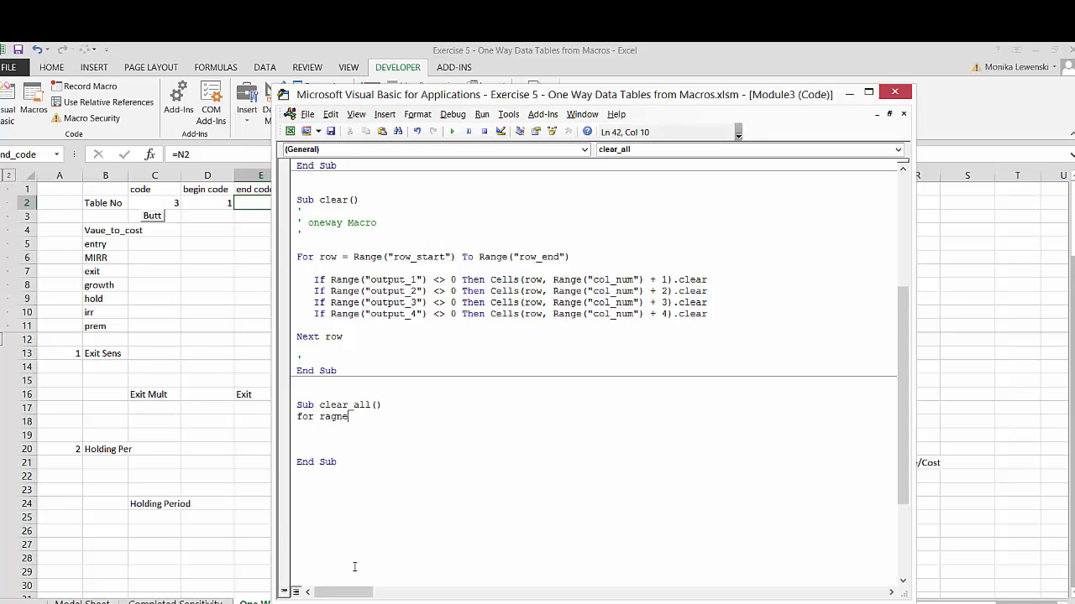
pyautogui.press('BackSpace')
pyautogui.press('BackSpace')
pyautogui.press('BackSpace')
pyautogui.write('nge')
pyautogui.press('BackSpace')
pyautogui.press('BackSpace')
pyautogui.write('ge(')
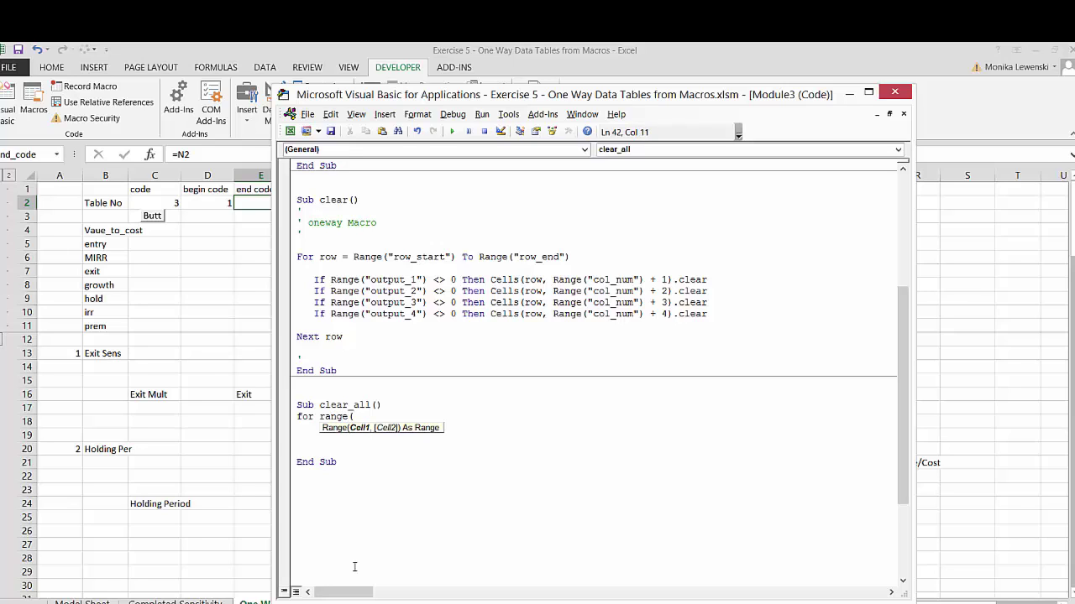
pyautogui.write('"bec')
pyautogui.write('in_co')
pyautogui.write('de')
pyautogui.write('") to rag')
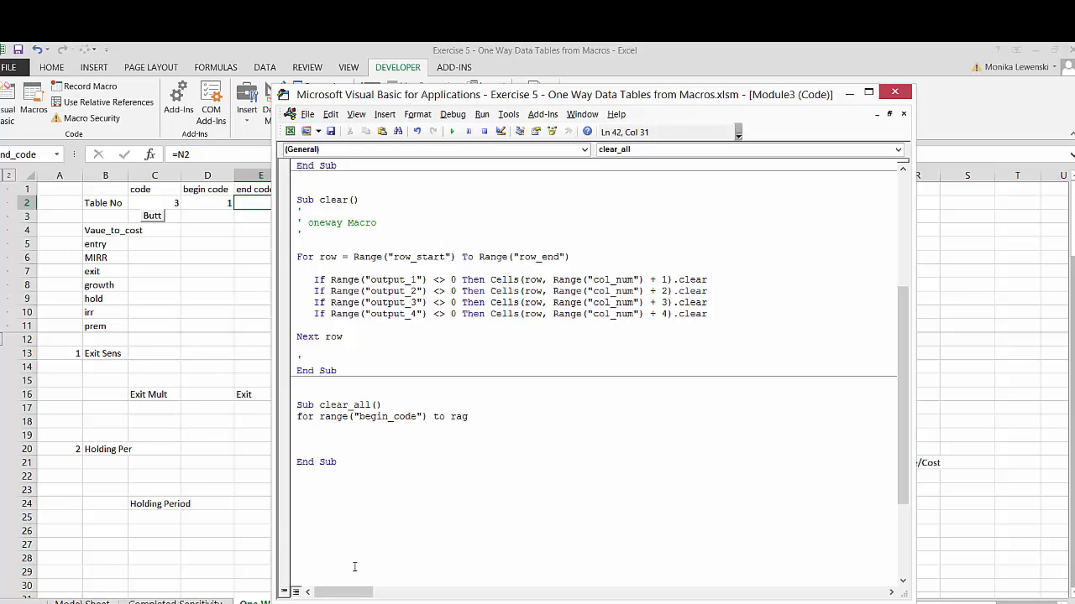
pyautogui.press('BackSpace')
pyautogui.write('nge("end_code')
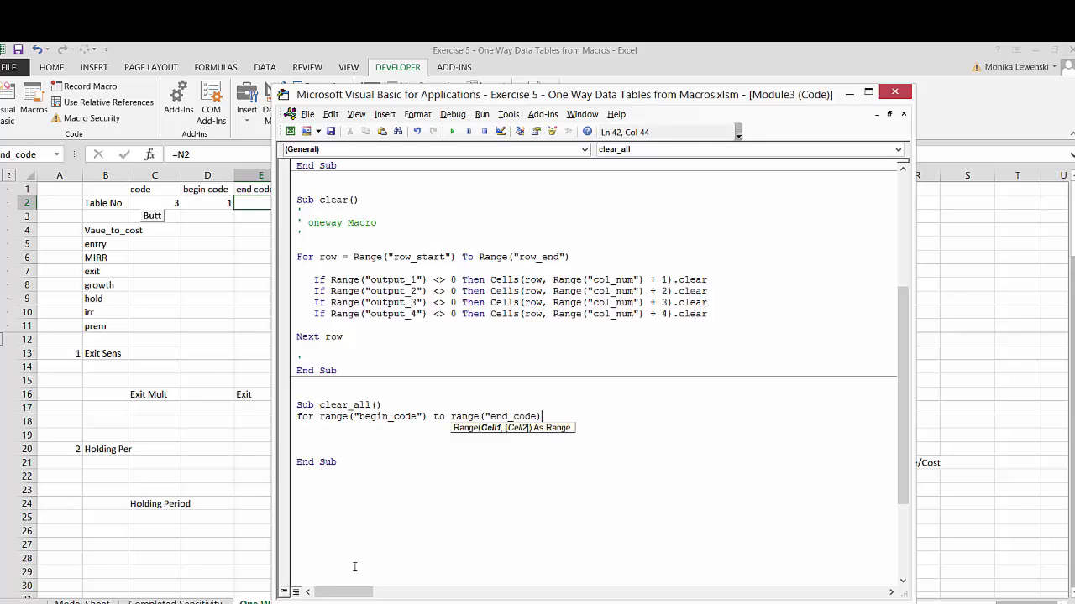
pyautogui.press('BackSpace')
pyautogui.press('BackSpace')
pyautogui.press('BackSpace')
pyautogui.write('")')
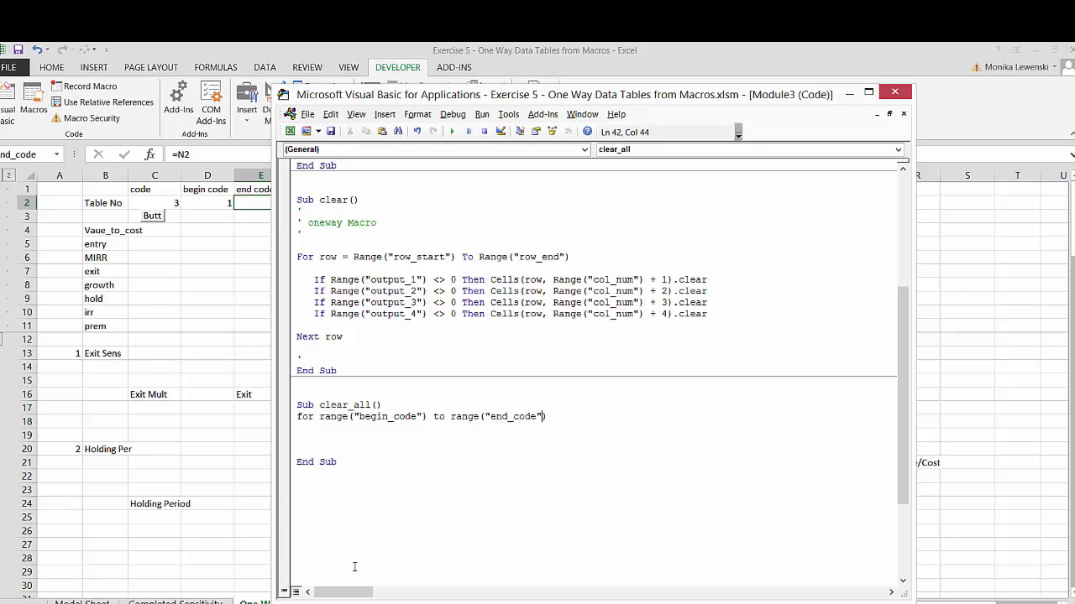
# Step: Insert the loop variable assignment "code =" before range("begin_code") in the for statement
pyautogui.press('Left')
pyautogui.press('Left')
pyautogui.press('Left')
pyautogui.press('Left')
pyautogui.press('Left')
pyautogui.press('Left')
pyautogui.press('Left')
pyautogui.press('Left')
pyautogui.press('Left')
pyautogui.press('Left')
pyautogui.press('Left')
pyautogui.press('Left')
pyautogui.press('Left')
pyautogui.press('Left')
pyautogui.press('Left')
pyautogui.press('Left')
pyautogui.press('Left')
pyautogui.press('Left')
pyautogui.press('Left')
pyautogui.press('Left')
pyautogui.press('Left')
pyautogui.press('Left')
pyautogui.press('Left')
pyautogui.press('Left')
pyautogui.press('Left')
pyautogui.write('cod')
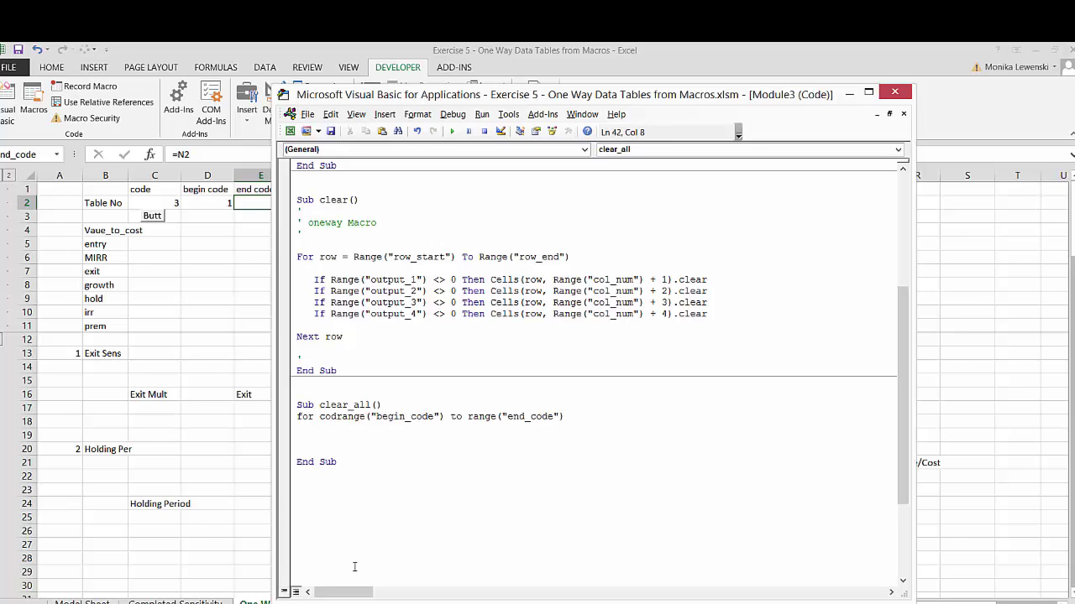
pyautogui.write('e =')
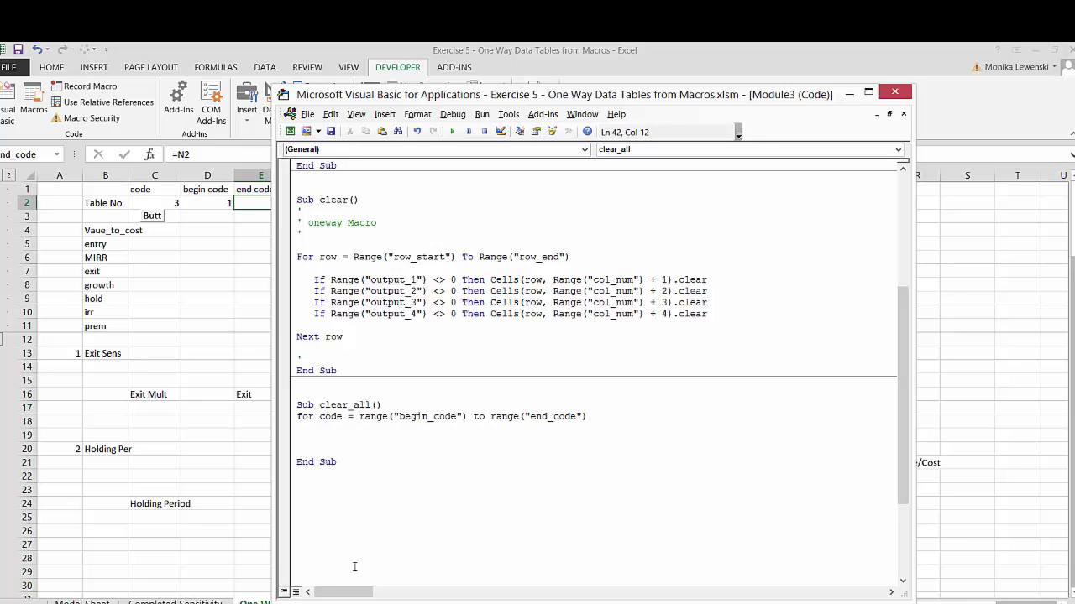
# Step: Add the loop body Range("code") = code to clear_all and close the loop with Next code
pyautogui.press('Down')
pyautogui.write('range("')
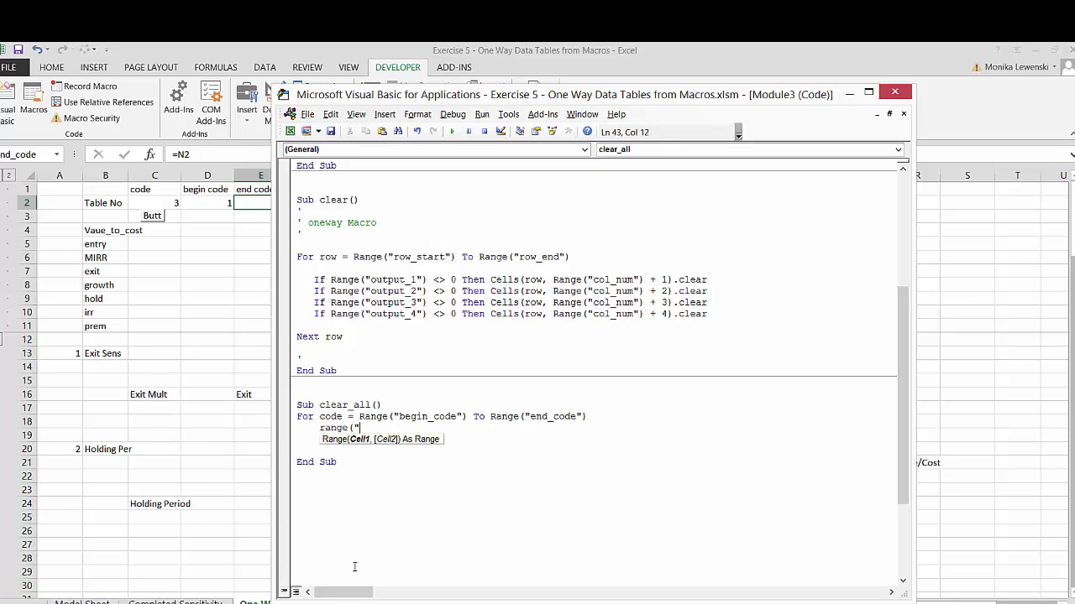
pyautogui.write('code") = code')
pyautogui.press('Return')
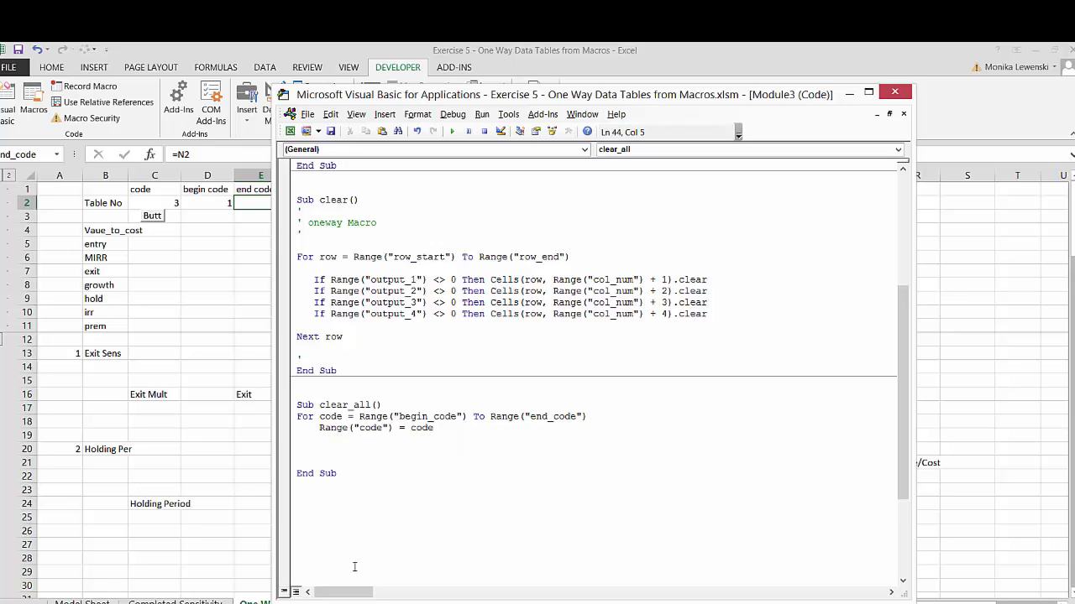
pyautogui.press('BackSpace')
pyautogui.press('BackSpace')
pyautogui.press('BackSpace')
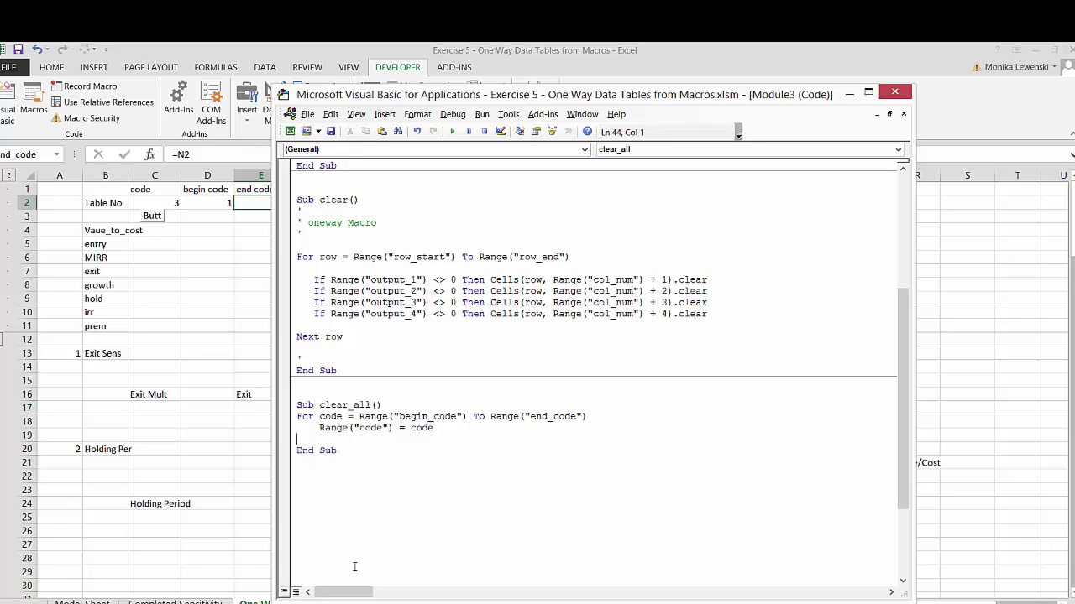
pyautogui.write('next code')
pyautogui.press('Return')
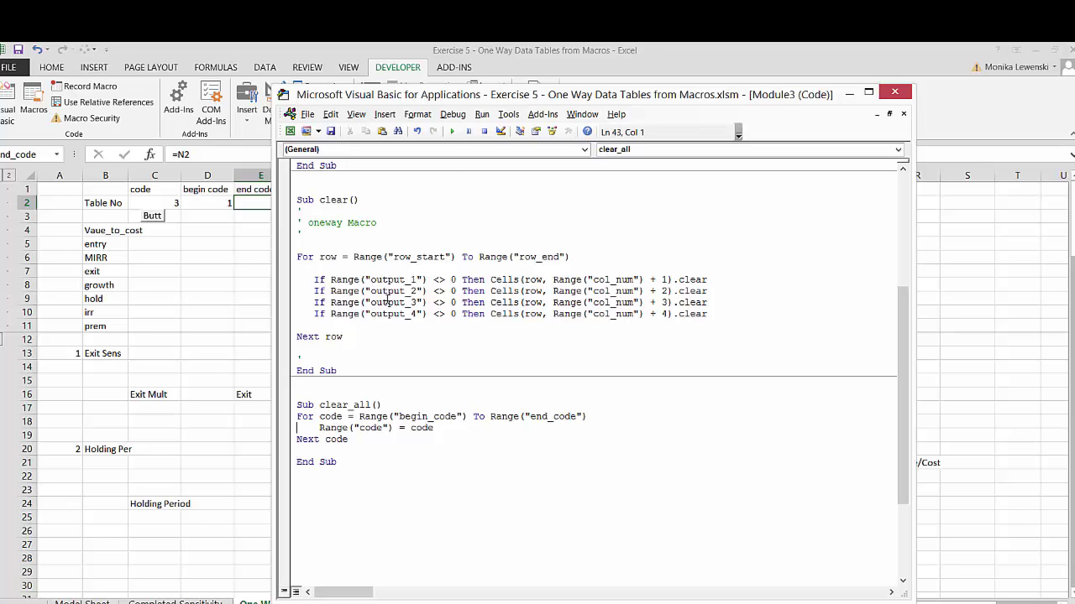
# Step: Run the clear_all macro and return to the worksheet to check the code cell and the tables below
pyautogui.click(453, 134)
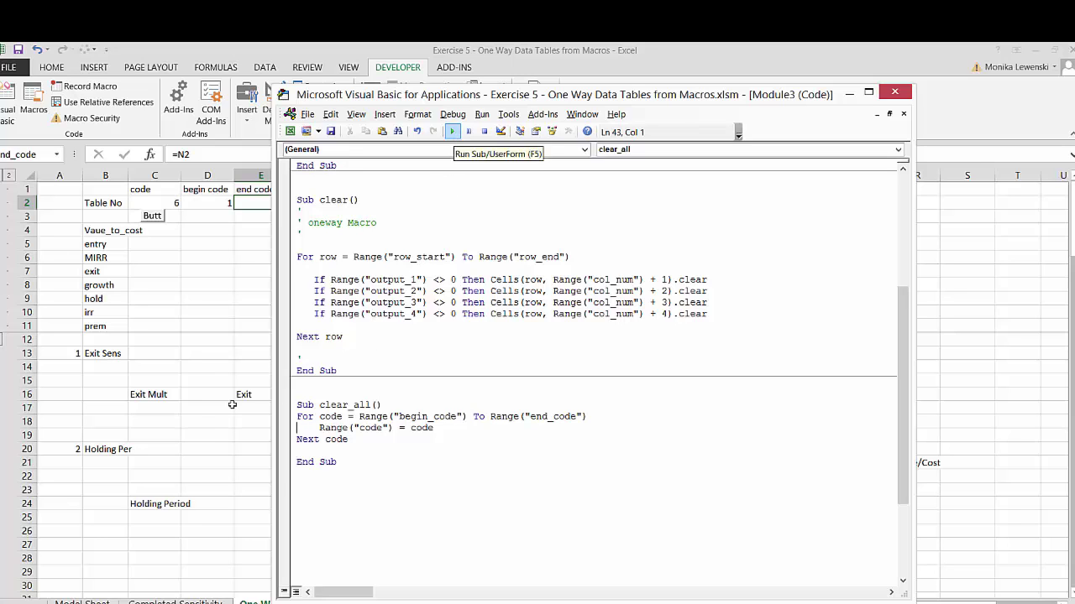
pyautogui.click(248, 446)
pyautogui.press('Down')
pyautogui.press('Down')
pyautogui.press('Down')
pyautogui.press('Down')
pyautogui.press('Down')
pyautogui.press('Down')
pyautogui.press('Down')
pyautogui.press('Down')
pyautogui.press('Down')
pyautogui.press('Down')
pyautogui.press('Down')
pyautogui.press('Down')
pyautogui.press('Down')
pyautogui.press('Down')
pyautogui.press('Down')
pyautogui.press('Down')
pyautogui.press('Down')
pyautogui.press('Down')
pyautogui.press('Down')
pyautogui.press('Down')
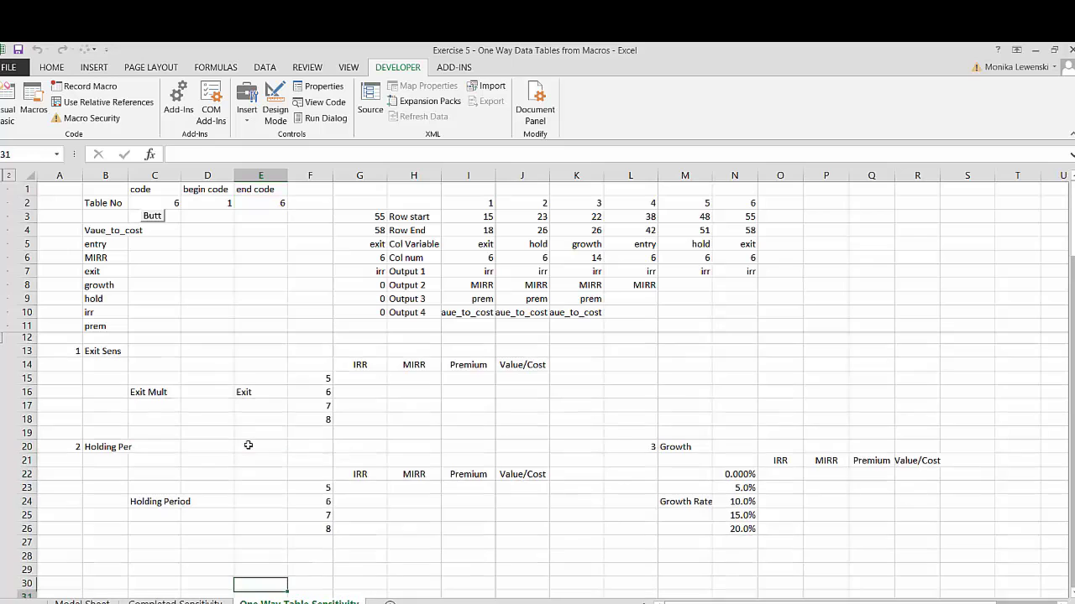
# Step: Look through the six sensitivity tables on the worksheet to examine which ones clear_all has emptied
pyautogui.press('Down')
pyautogui.press('Down')
pyautogui.press('Down')
pyautogui.press('Down')
pyautogui.press('Down')
pyautogui.press('Down')
pyautogui.press('Down')
pyautogui.press('Down')
pyautogui.press('Down')
pyautogui.press('Down')
pyautogui.press('Down')
pyautogui.press('Down')
pyautogui.press('Down')
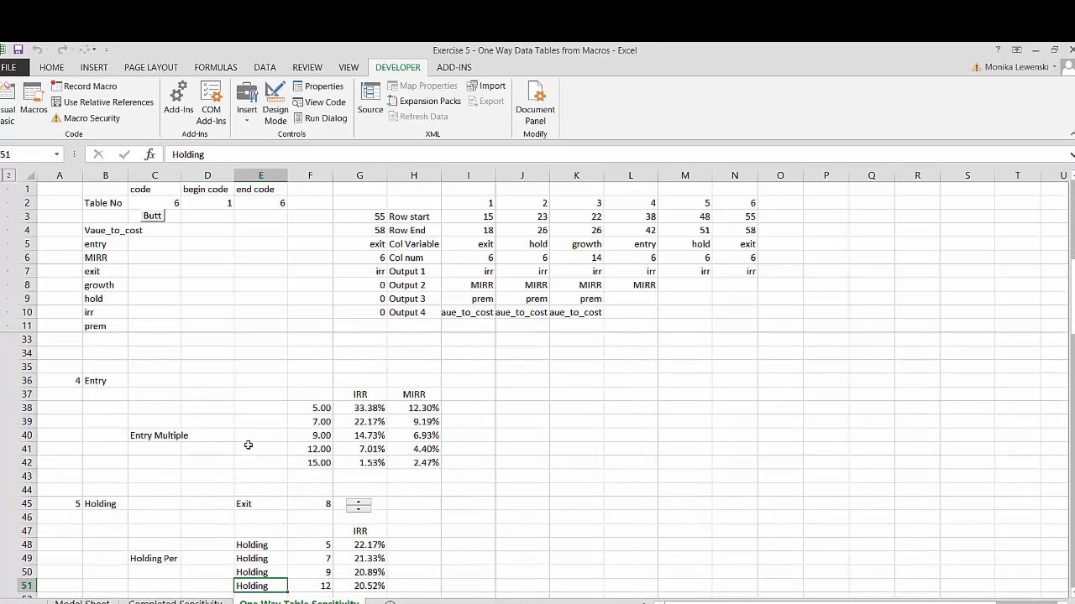
pyautogui.press('Up')
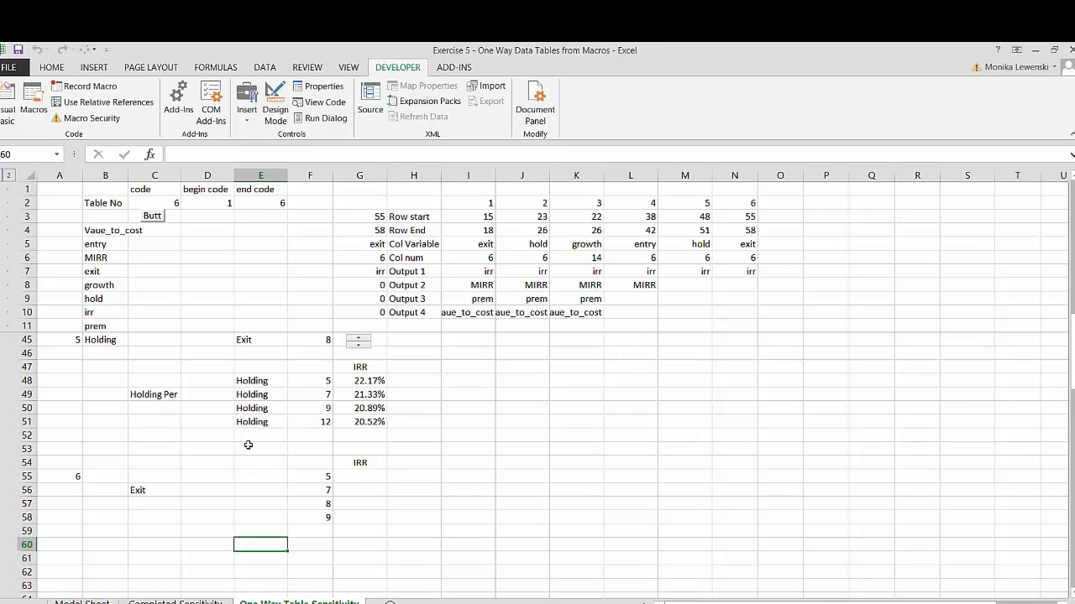
pyautogui.press('Up')
pyautogui.press('Up')
pyautogui.press('Up')
pyautogui.press('Up')
pyautogui.press('Up')
pyautogui.press('Up')
pyautogui.press('Up')
pyautogui.press('Up')
pyautogui.press('Up')
pyautogui.press('Up')
pyautogui.press('Up')
pyautogui.press('Up')
pyautogui.press('Up')
pyautogui.press('Up')
pyautogui.press('Up')
pyautogui.press('Up')
pyautogui.press('Up')
pyautogui.press('Up')
pyautogui.press('Up')
pyautogui.press('Up')
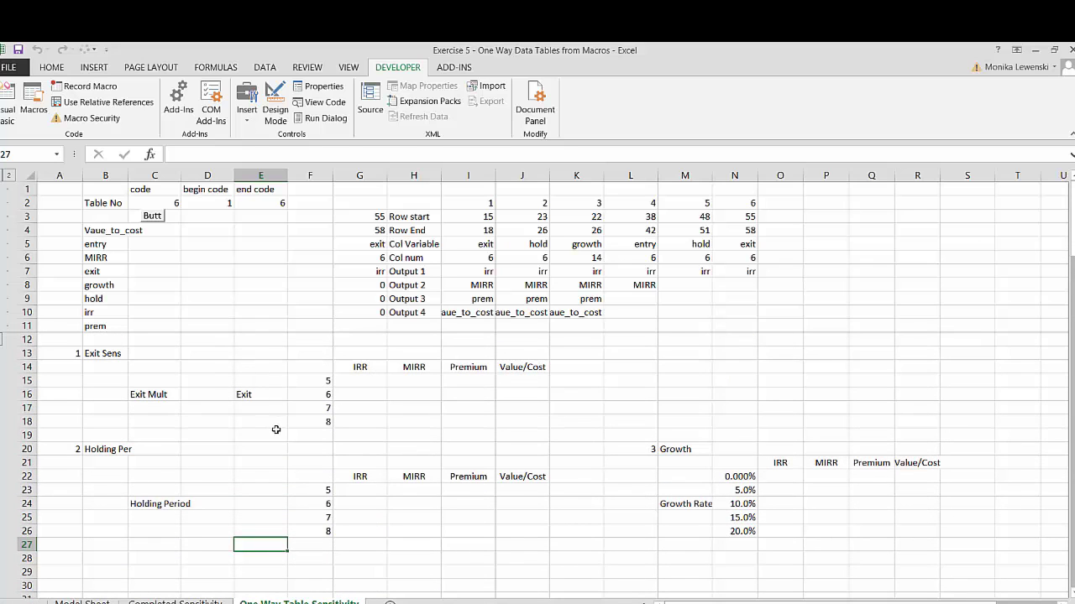
# Step: Switch to the VBA editor and add a call to clear inside the clear_all loop, below Range("code") = code
pyautogui.click(275, 430)
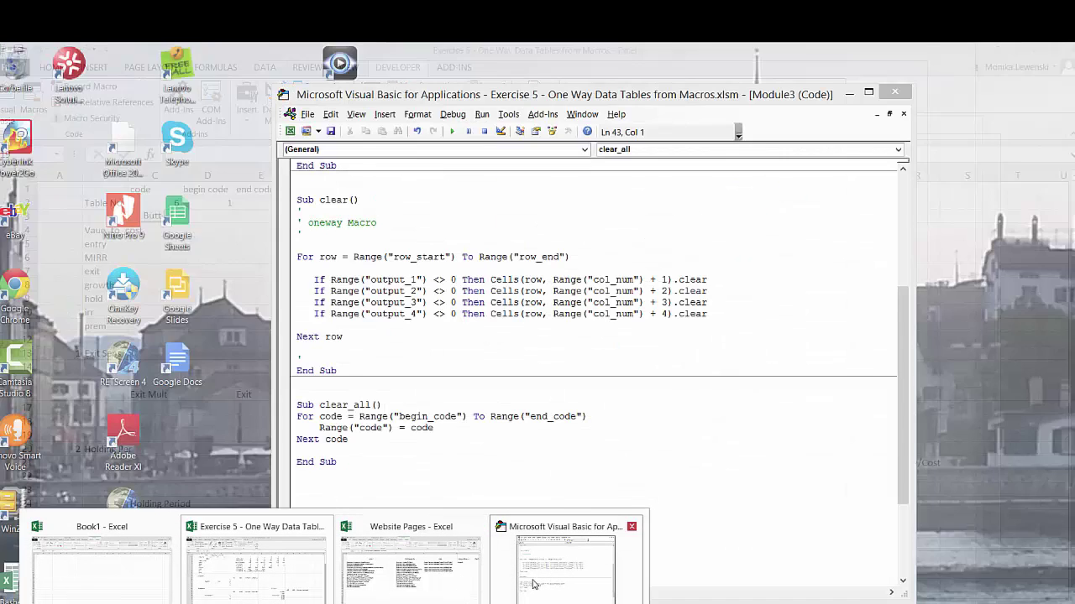
pyautogui.click(532, 584)
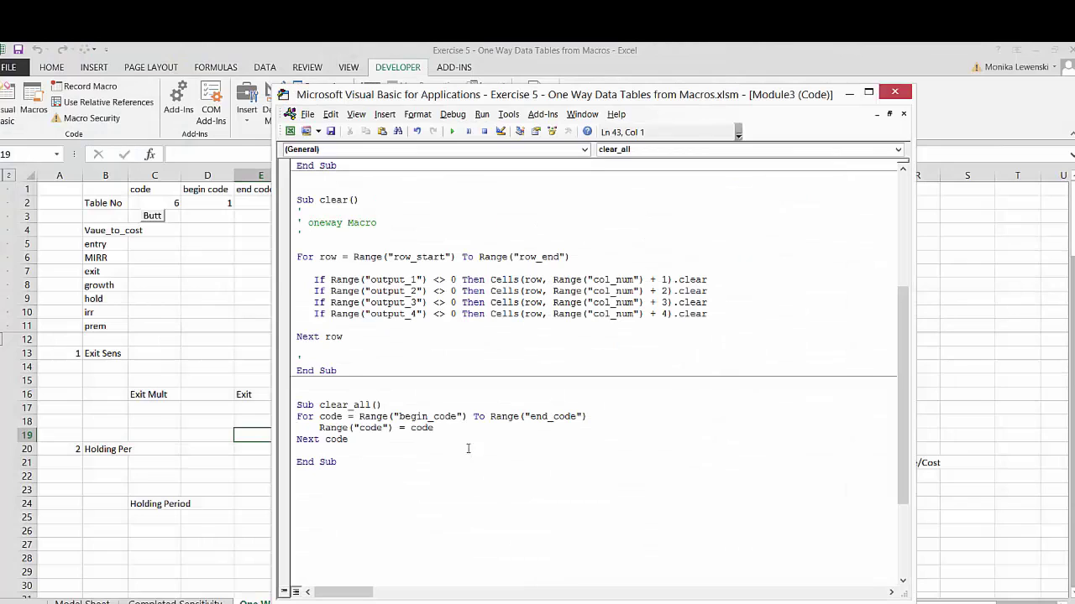
pyautogui.press('Return')
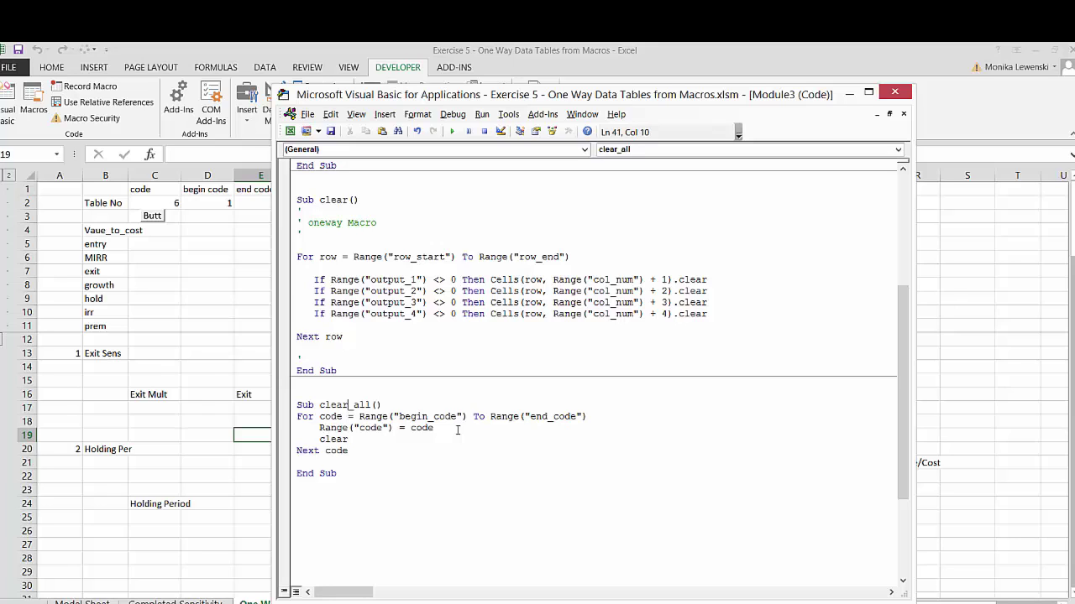
# Step: Duplicate the whole clear_all macro below its End Sub
pyautogui.hotkey('shift', 'Down')
pyautogui.hotkey('shift', 'Down')
pyautogui.hotkey('shift', 'Down')
pyautogui.hotkey('shift', 'Down')
pyautogui.hotkey('shift', 'Down')
pyautogui.hotkey('shift', 'Down')
pyautogui.hotkey('shift', 'Down')
pyautogui.hotkey('ctrl', 'c')
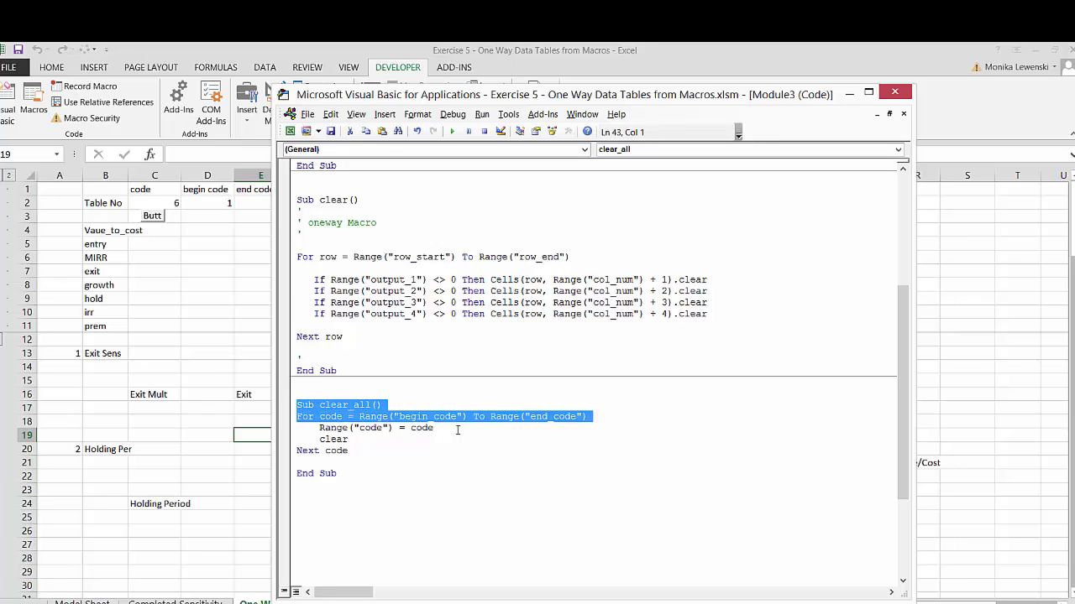
pyautogui.press('Down')
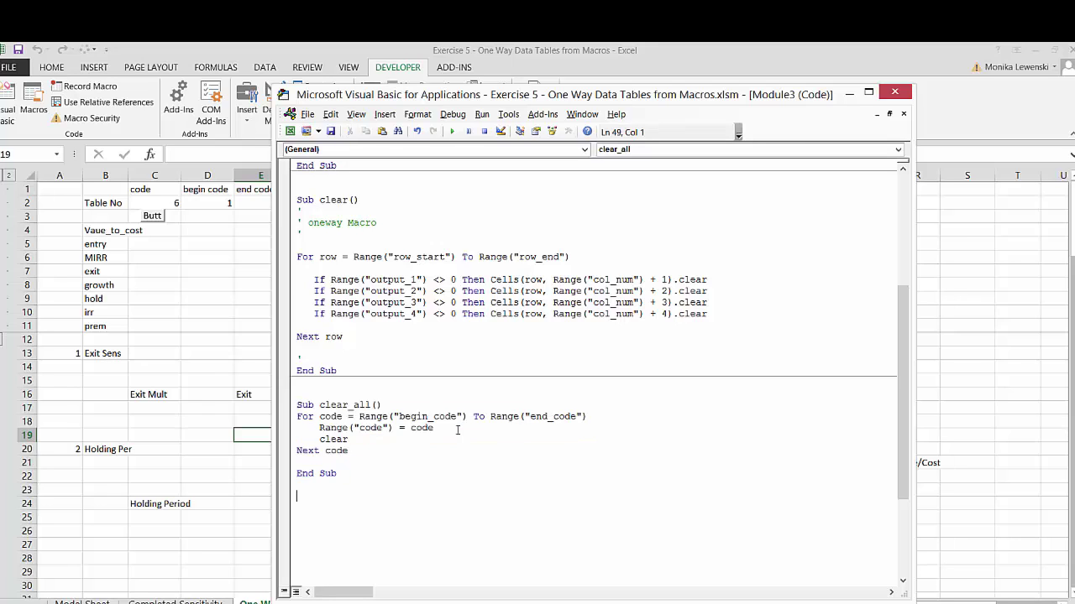
pyautogui.hotkey('ctrl', 'v')
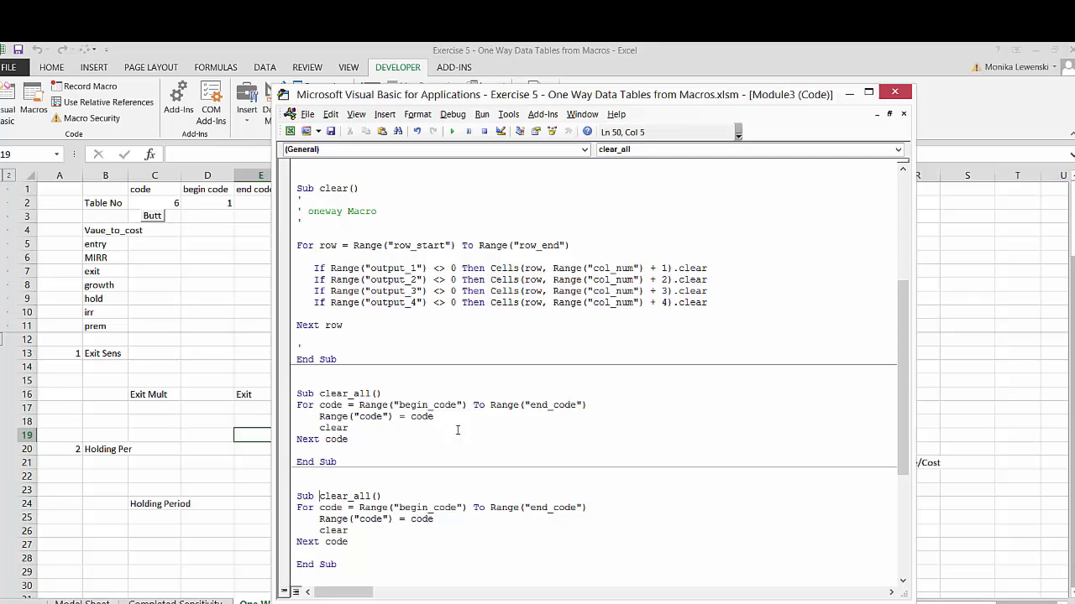
# Step: Rename the duplicated macro to run_all
pyautogui.write('run')
pyautogui.press('Delete')
pyautogui.press('Delete')
pyautogui.press('Delete')
pyautogui.press('Delete')
pyautogui.press('Delete')
# Step: Look up the table-filling macro at the start of the module and replace the clear call in run_all with one_way
pyautogui.press('Up')
pyautogui.press('Up')
pyautogui.press('Up')
pyautogui.press('Up')
pyautogui.press('Up')
pyautogui.press('Up')
pyautogui.press('Up')
pyautogui.press('Up')
pyautogui.press('Up')
pyautogui.press('Up')
pyautogui.press('Up')
pyautogui.press('Up')
pyautogui.press('Up')
pyautogui.press('Up')
pyautogui.press('Up')
pyautogui.press('Up')
pyautogui.press('Up')
pyautogui.press('Up')
pyautogui.press('Up')
pyautogui.press('Up')
pyautogui.press('Up')
pyautogui.press('Up')
pyautogui.press('Up')
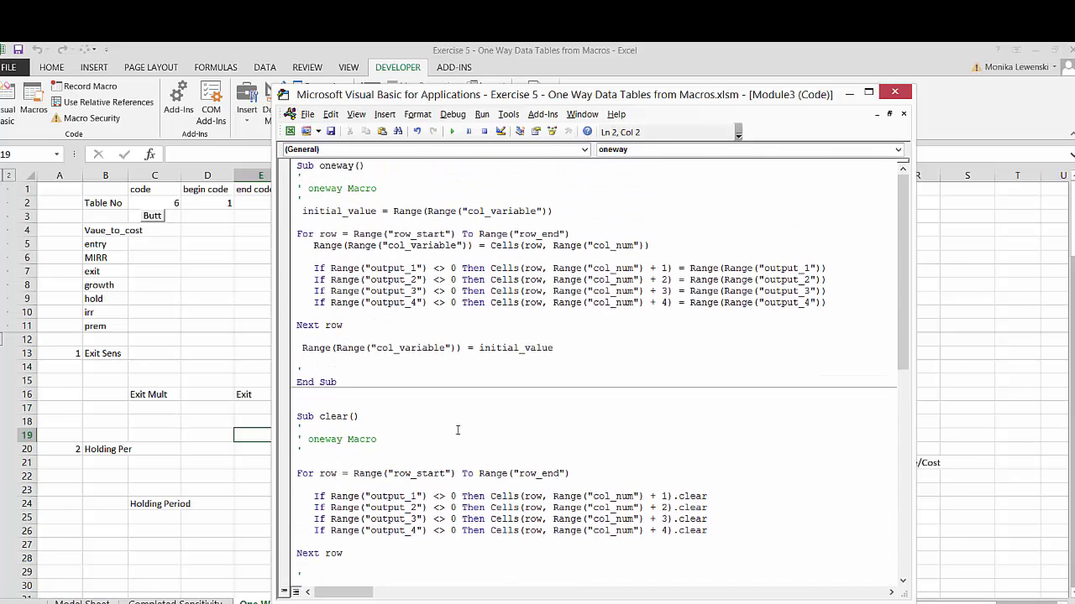
pyautogui.press('Down')
pyautogui.press('Down')
pyautogui.press('Down')
pyautogui.press('Down')
pyautogui.press('Down')
pyautogui.press('Down')
pyautogui.press('Down')
pyautogui.press('Down')
pyautogui.press('Down')
pyautogui.press('Down')
pyautogui.press('Down')
pyautogui.press('Down')
pyautogui.press('Down')
pyautogui.press('Down')
pyautogui.press('Down')
pyautogui.press('Down')
pyautogui.press('Down')
pyautogui.press('Down')
pyautogui.press('Down')
pyautogui.press('Down')
pyautogui.press('Down')
pyautogui.press('Down')
pyautogui.press('Down')
pyautogui.press('Down')
pyautogui.press('Down')
pyautogui.press('Down')
pyautogui.press('Down')
pyautogui.press('Down')
pyautogui.press('Down')
pyautogui.press('Down')
pyautogui.press('Down')
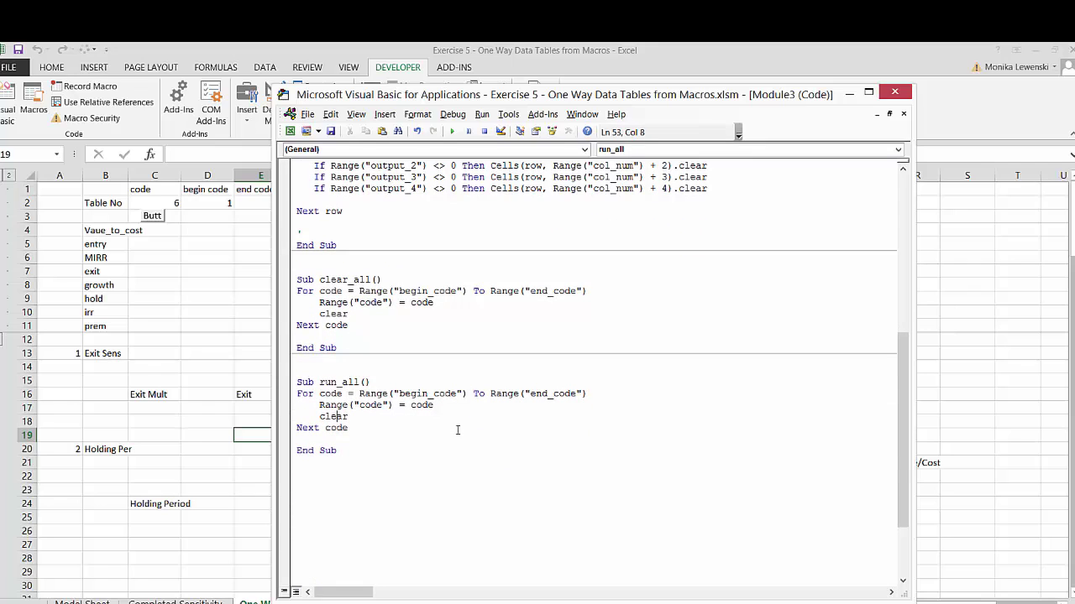
pyautogui.write('one_way')
# Step: Return to the worksheet, insert a form button in cell G1 and assign the clear_all macro to it
pyautogui.click(232, 289)
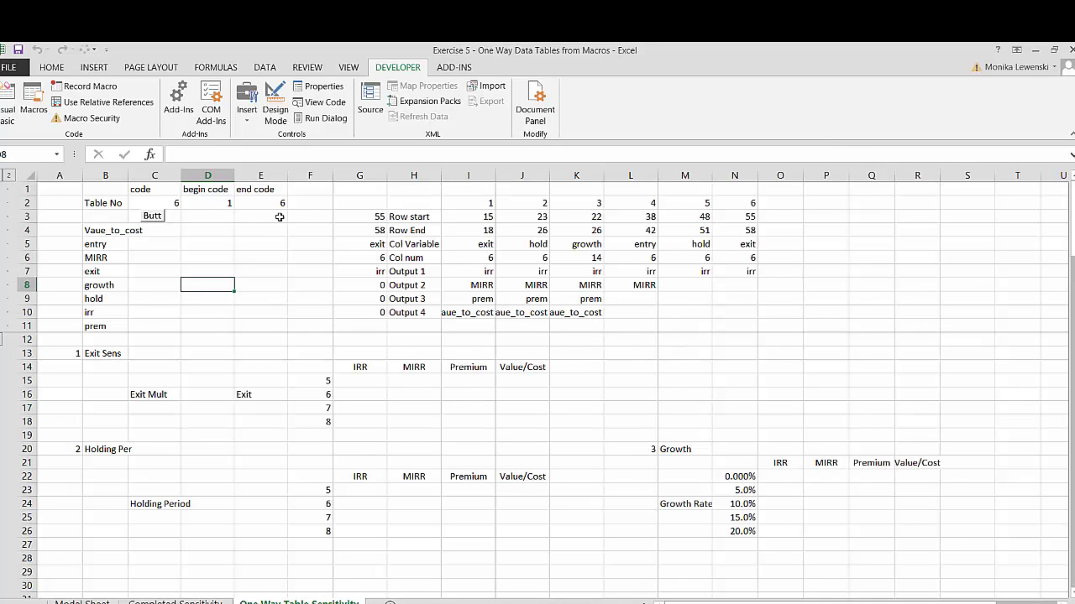
pyautogui.click(361, 190)
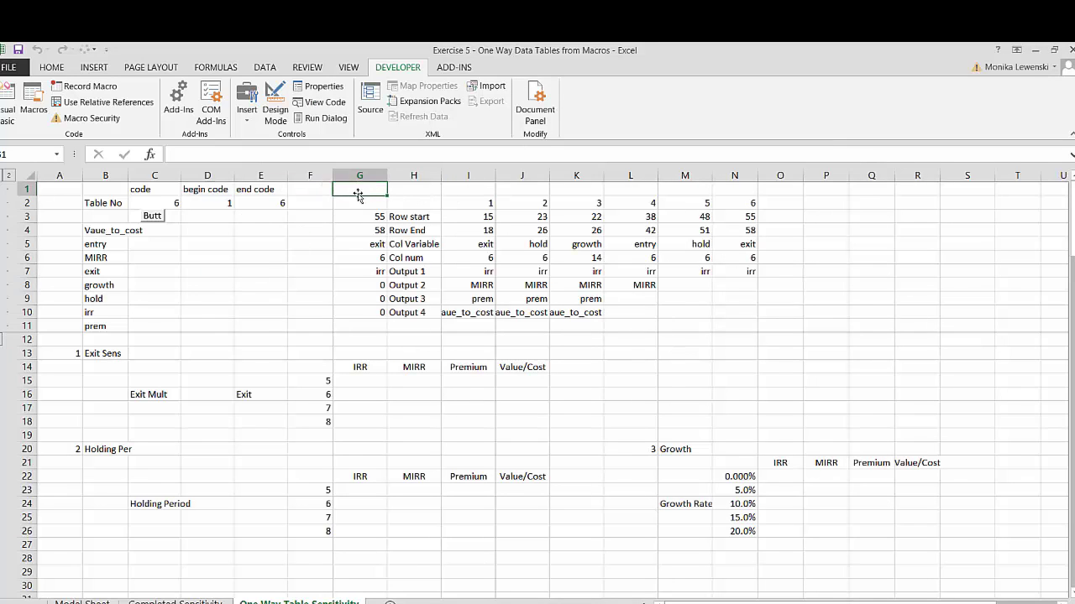
pyautogui.click(250, 99)
pyautogui.click(240, 148)
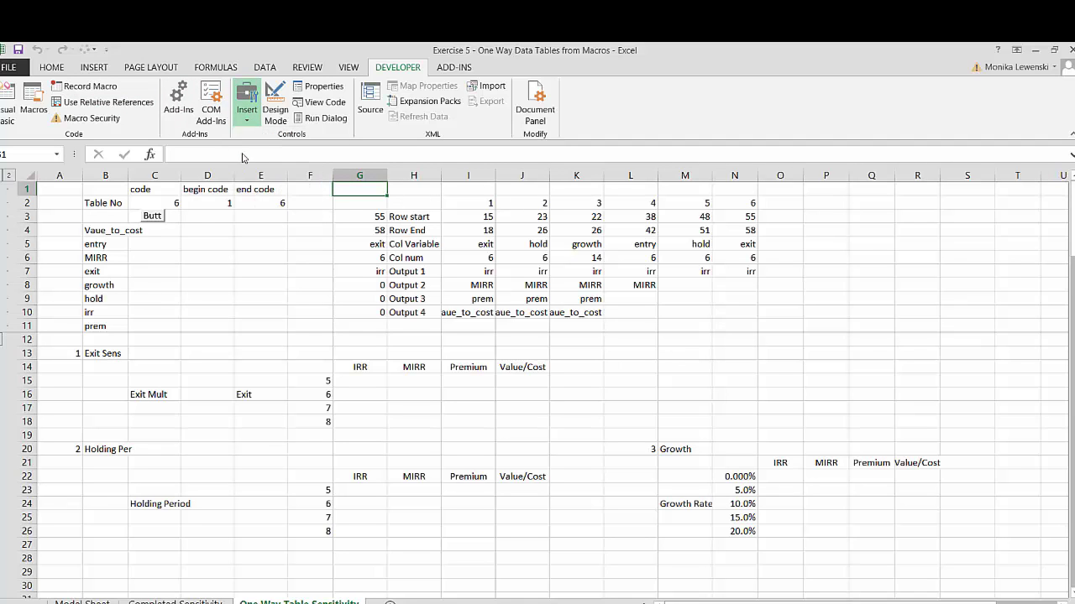
pyautogui.moveTo(334, 183); pyautogui.dragTo(371, 198)
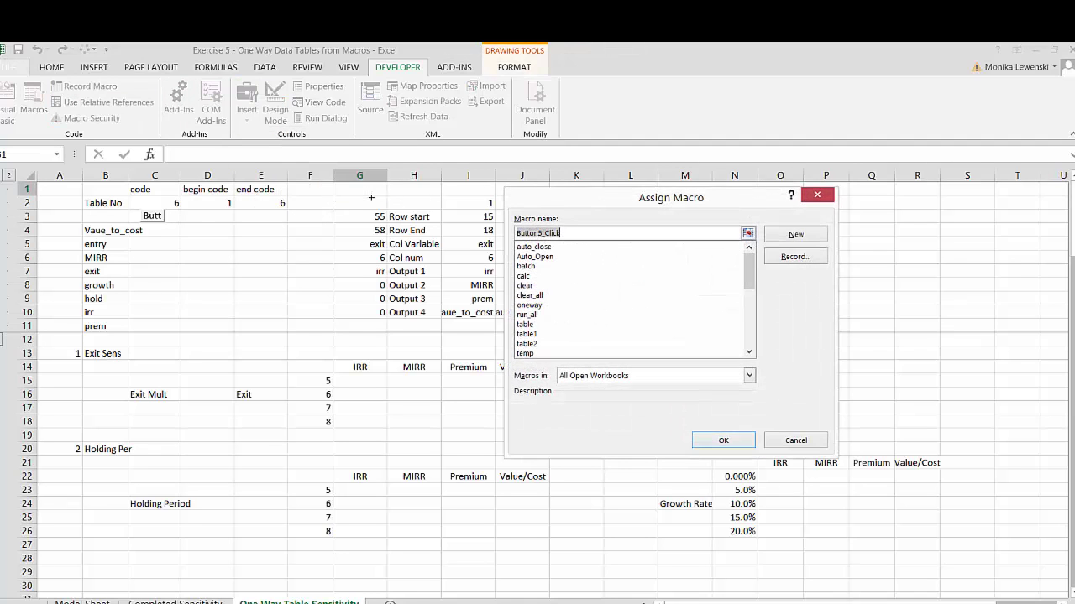
pyautogui.click(529, 297)
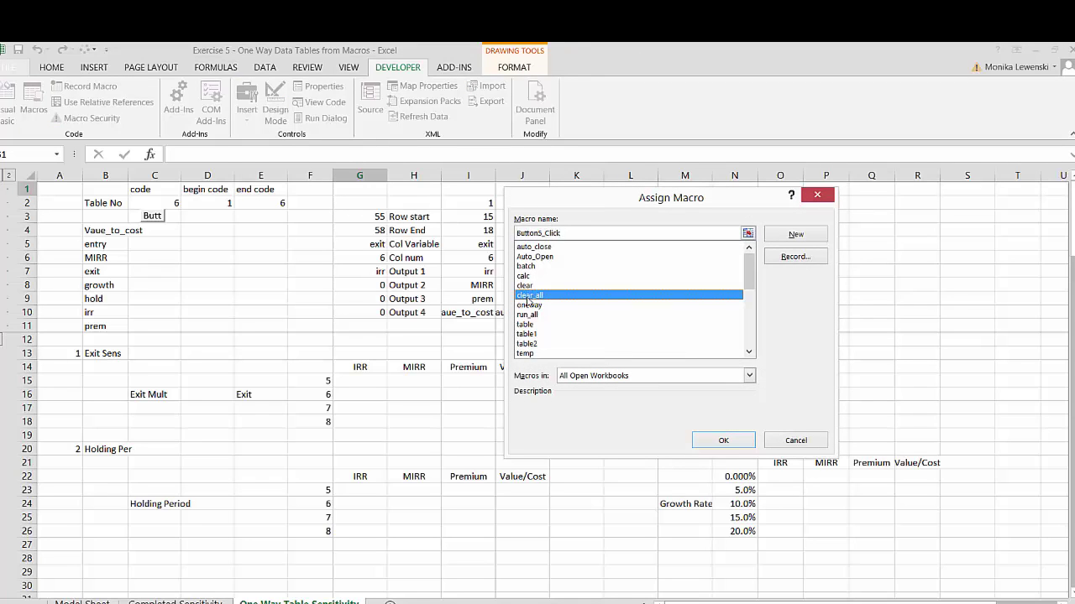
pyautogui.click(720, 440)
pyautogui.click(306, 256)
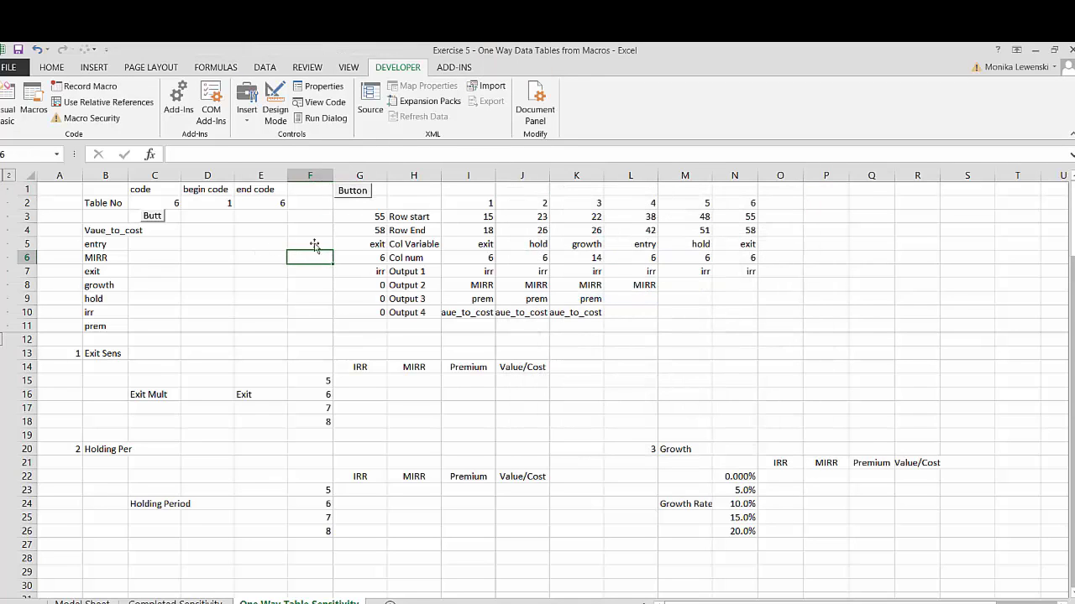
# Step: Run clear_all with the new button in G1 and relabel the button Clear
pyautogui.click(346, 192)
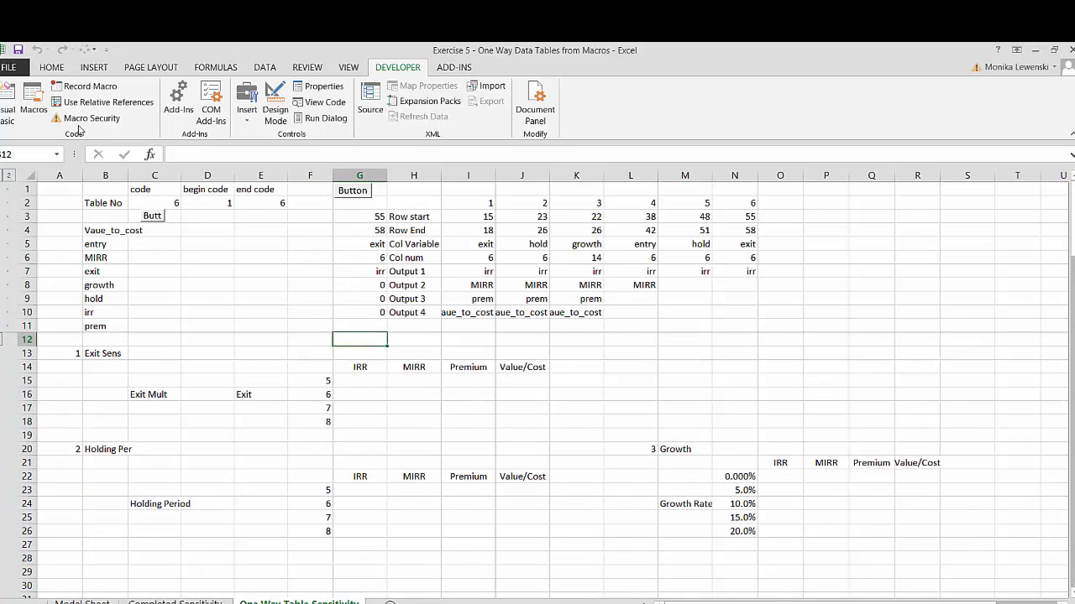
pyautogui.click(195, 215)
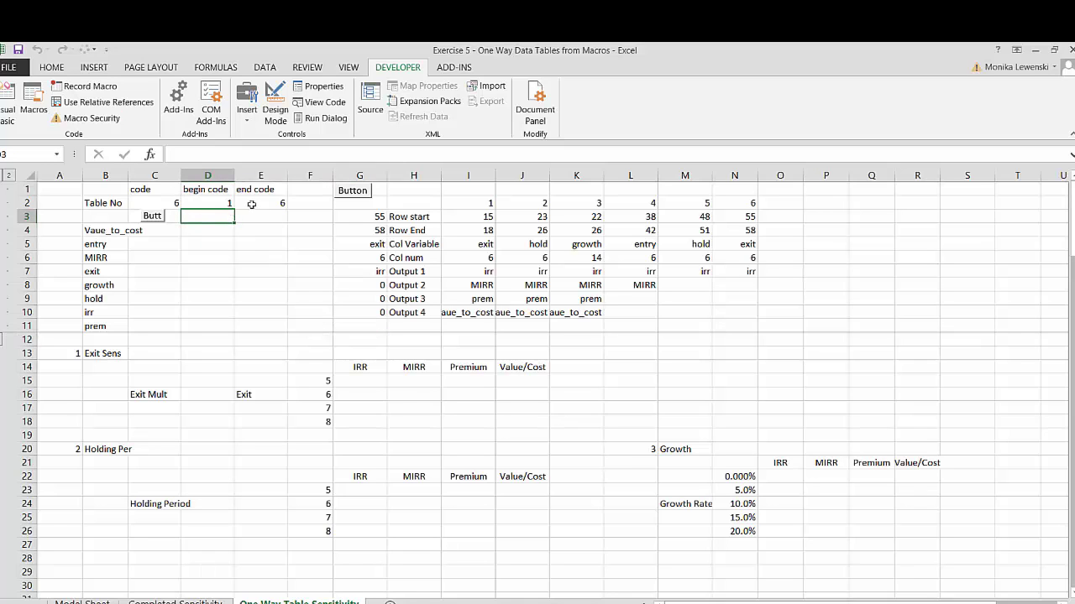
pyautogui.rightClick(348, 195)
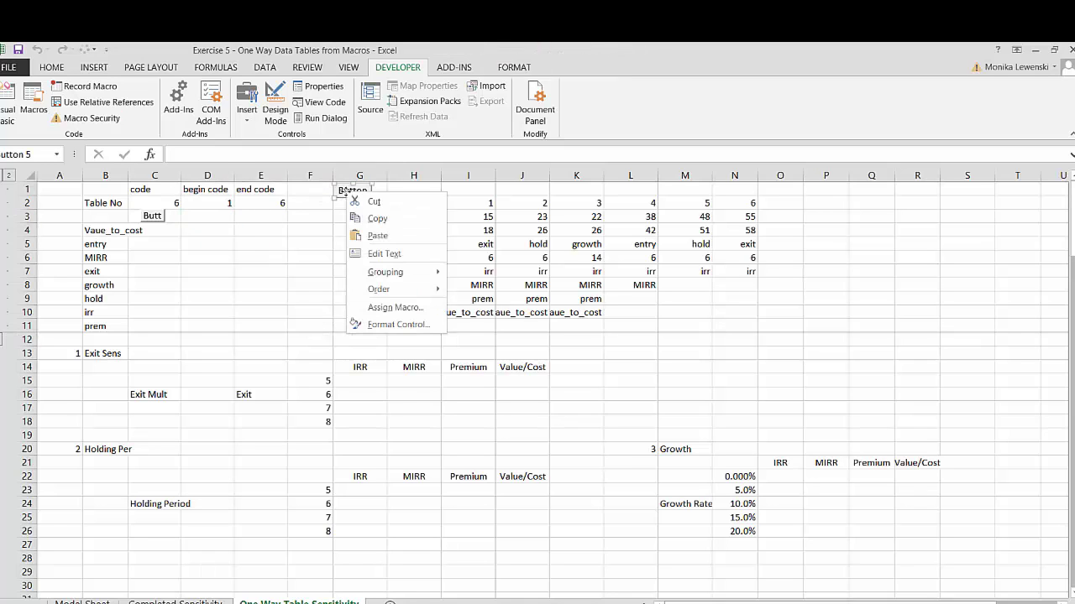
pyautogui.click(374, 254)
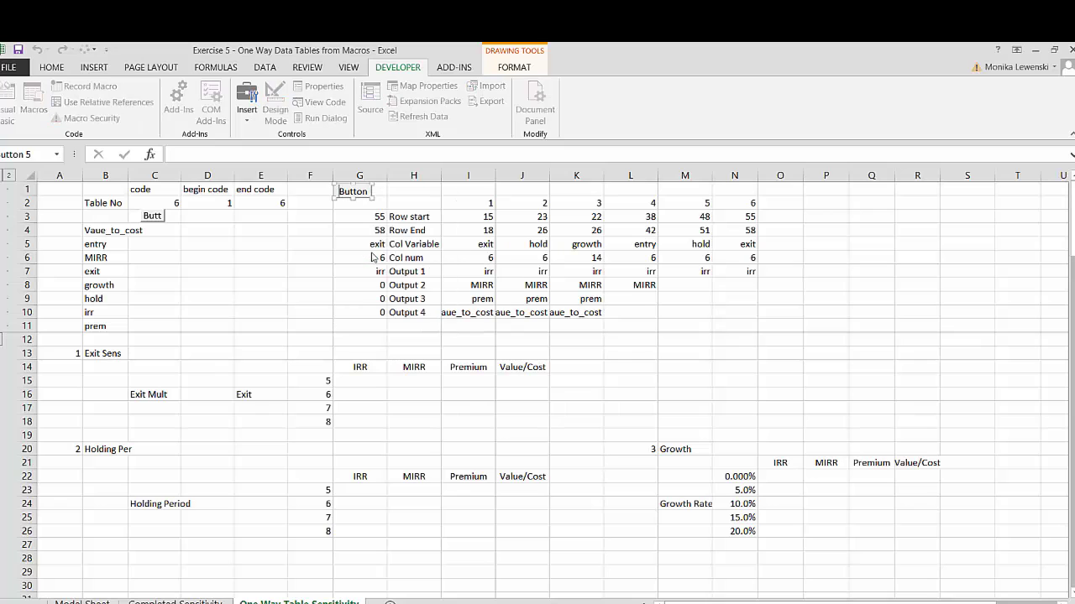
pyautogui.press('Home')
pyautogui.click(351, 244)
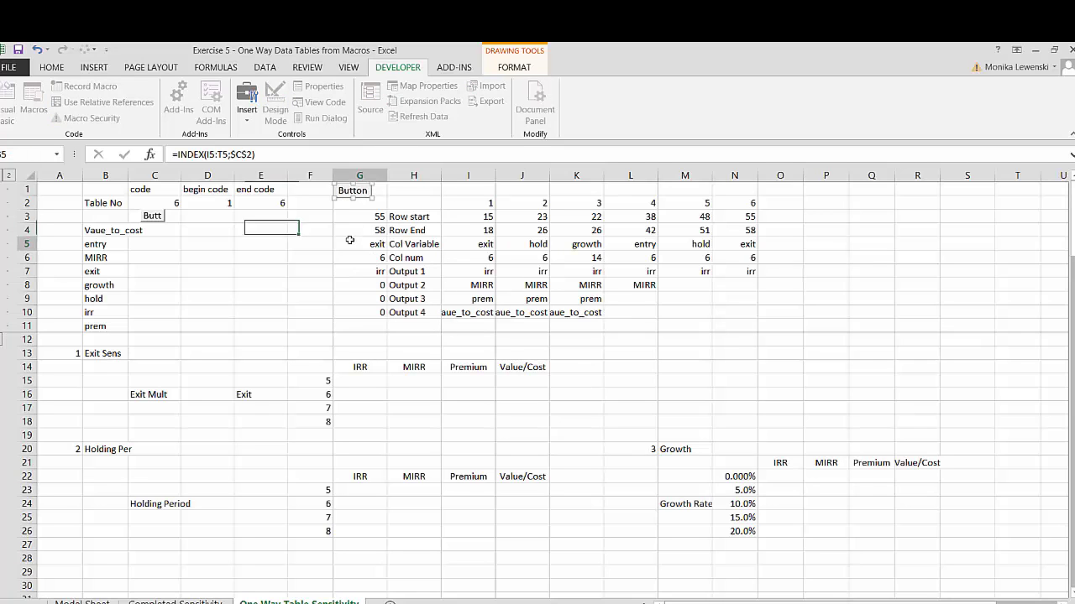
# Step: Copy the Clear button and paste the copy into cell D3
pyautogui.rightClick(335, 195)
pyautogui.click(353, 222)
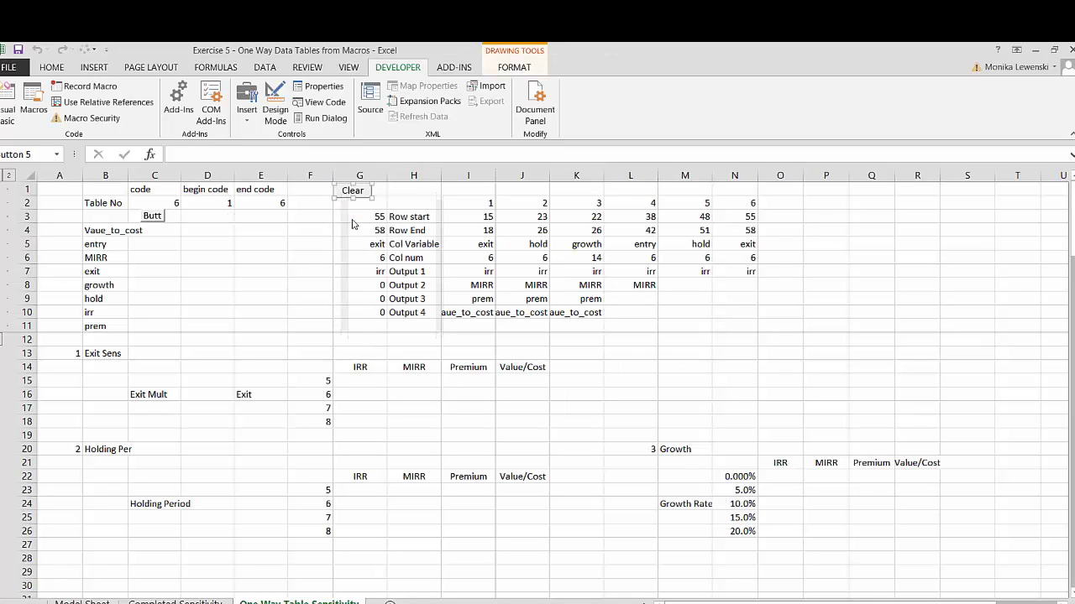
pyautogui.click(210, 217)
pyautogui.hotkey('ctrl', 'v')
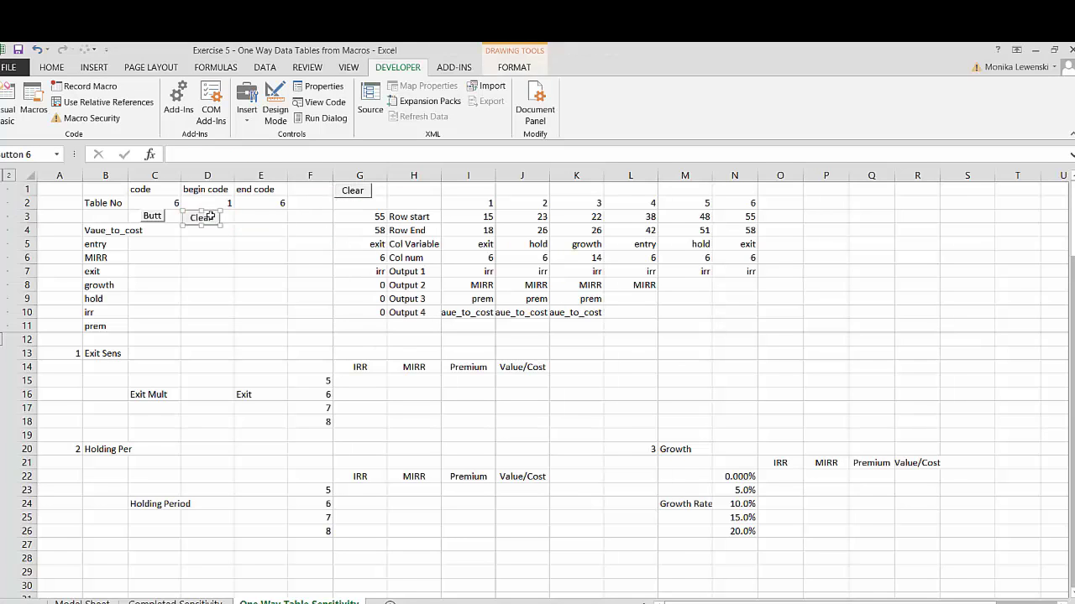
# Step: Change the label of the copied button in D3 to Run All
pyautogui.click(214, 218)
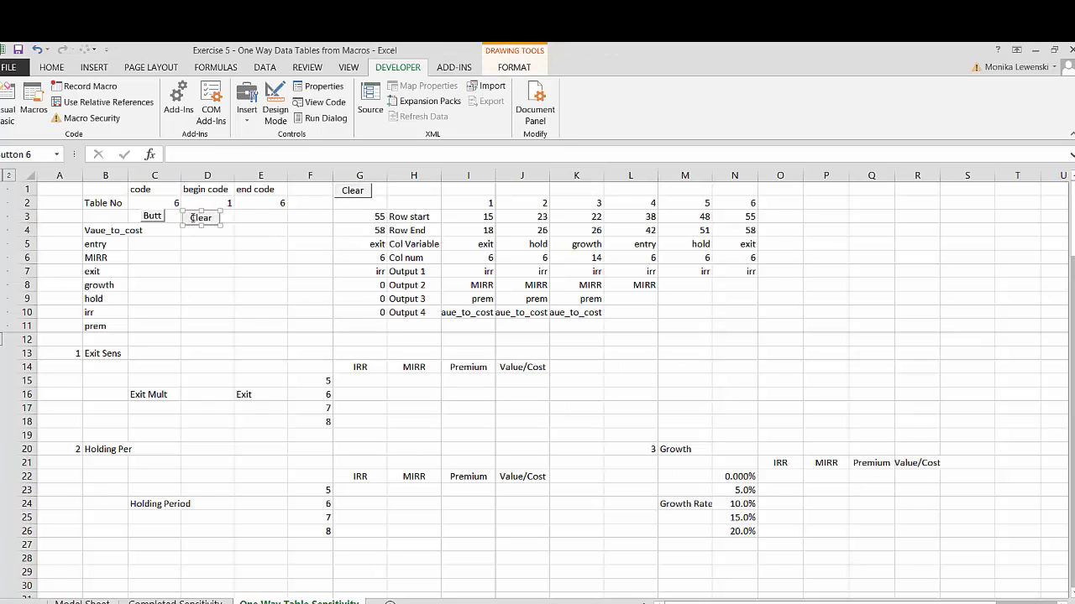
pyautogui.click(192, 217)
pyautogui.press('BackSpace')
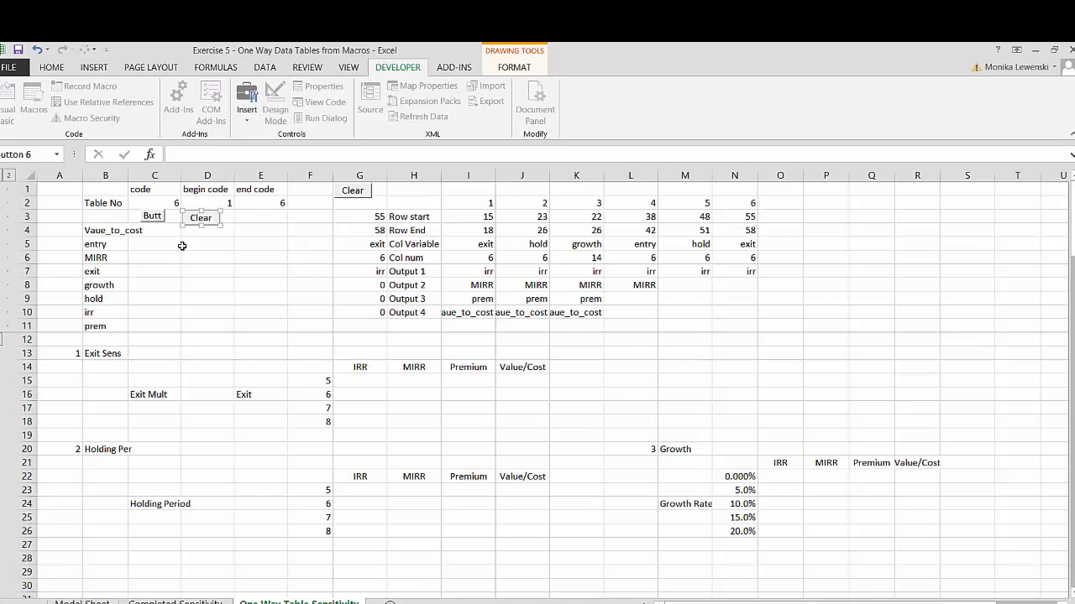
pyautogui.click(183, 246)
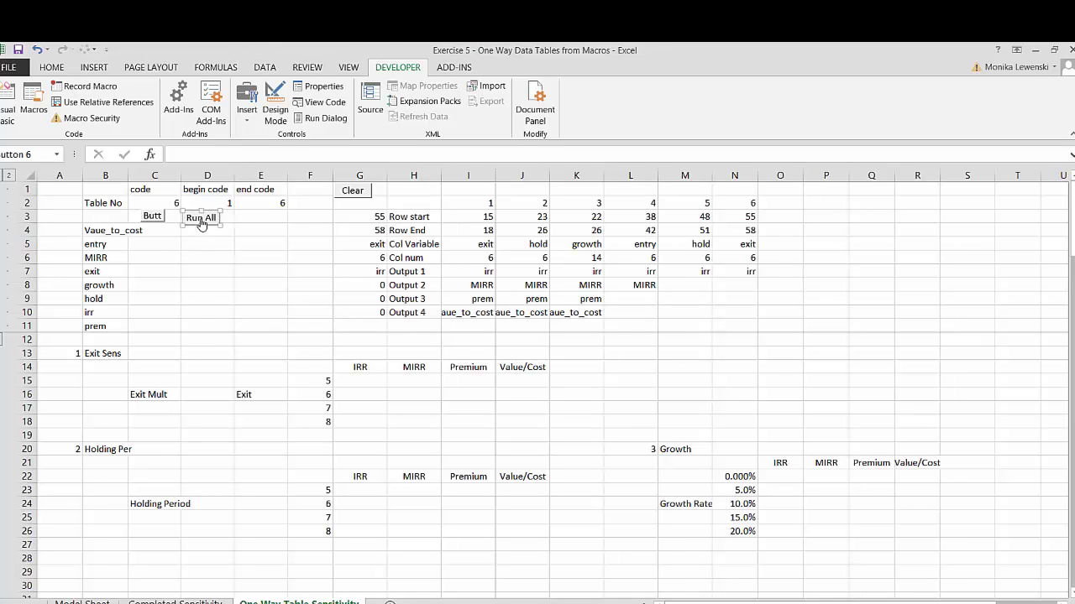
# Step: Assign the run_all macro to the Run All button
pyautogui.rightClick(202, 223)
pyautogui.click(237, 343)
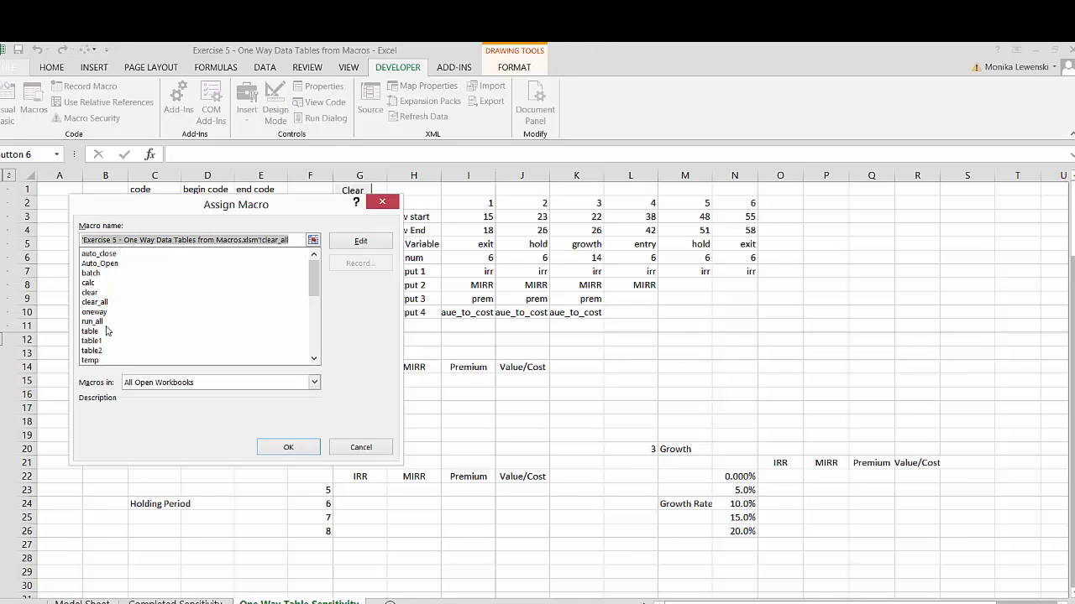
pyautogui.click(104, 322)
pyautogui.click(278, 451)
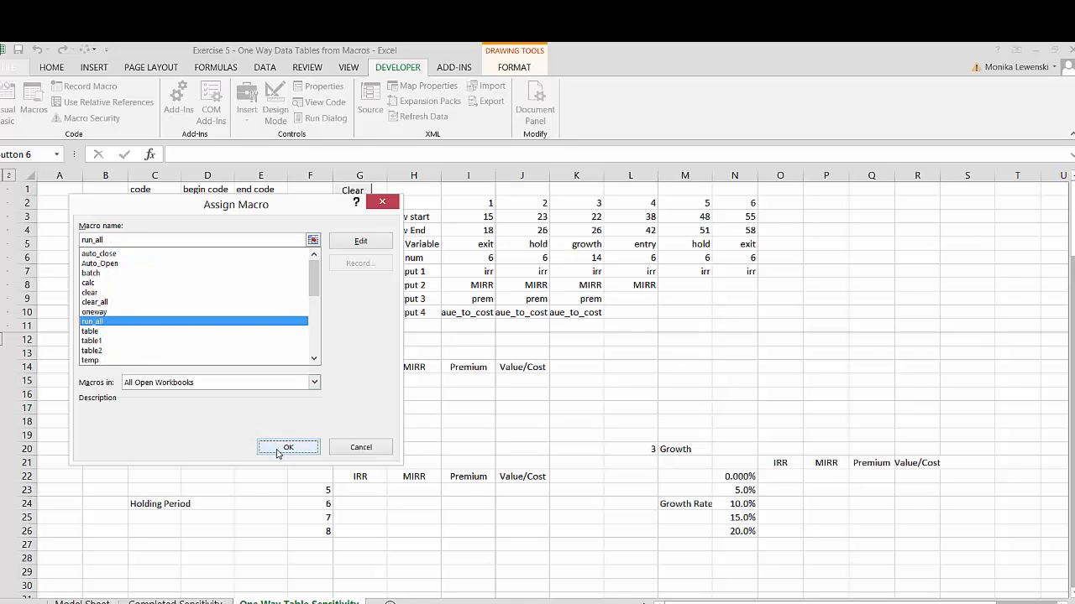
# Step: Try to run the run_all macro with the Run All button
pyautogui.click(284, 378)
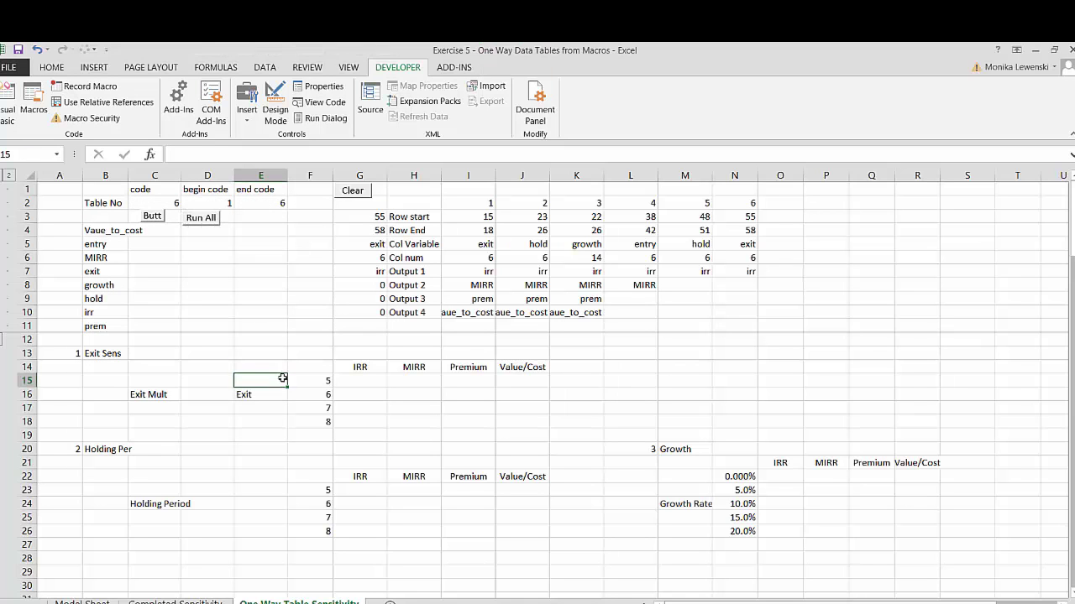
pyautogui.click(201, 220)
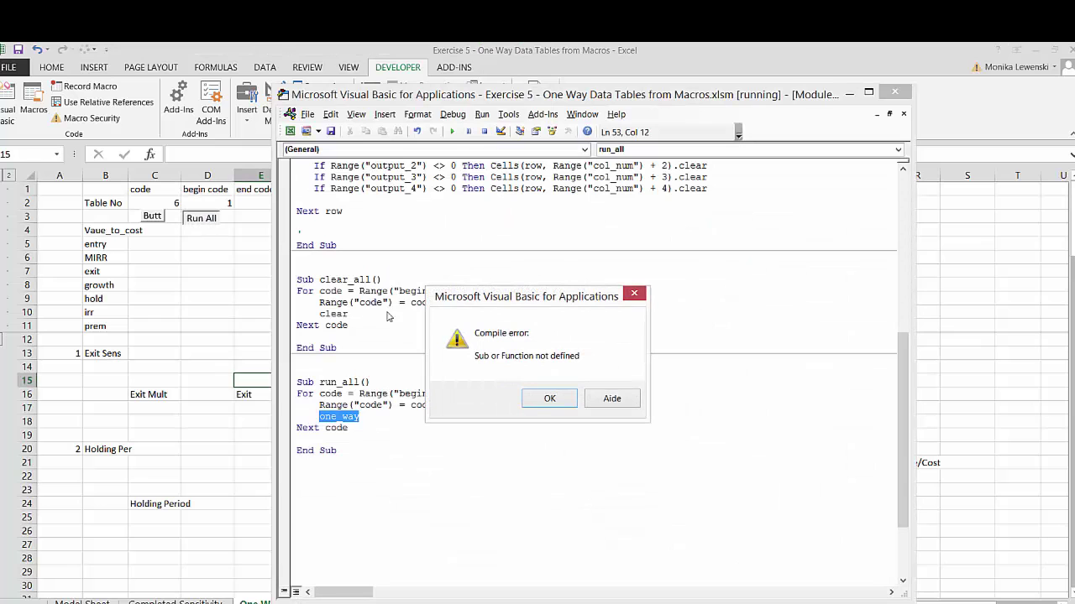
pyautogui.click(547, 400)
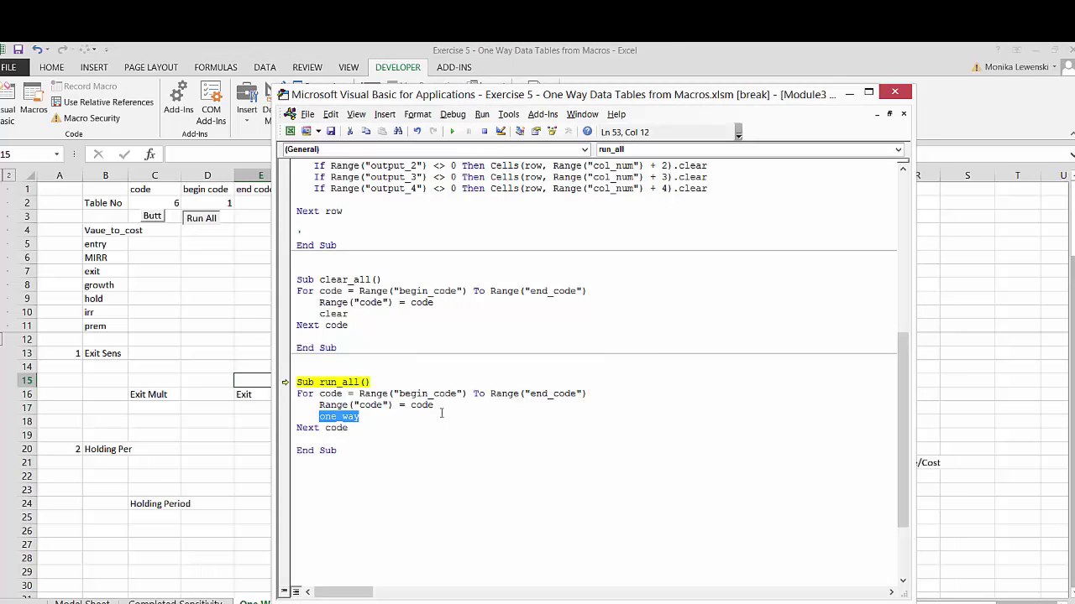
# Step: Correct the macro call inside run_all to oneway, matching the existing Sub name, and resume the halted run
pyautogui.press('Up')
pyautogui.press('Up')
pyautogui.press('Up')
pyautogui.press('Up')
pyautogui.press('Up')
pyautogui.press('Up')
pyautogui.press('Up')
pyautogui.press('Up')
pyautogui.press('Up')
pyautogui.press('Up')
pyautogui.press('Up')
pyautogui.press('Up')
pyautogui.press('Up')
pyautogui.press('Up')
pyautogui.press('Up')
pyautogui.press('Up')
pyautogui.press('Up')
pyautogui.press('Up')
pyautogui.press('Up')
pyautogui.press('Up')
pyautogui.press('Up')
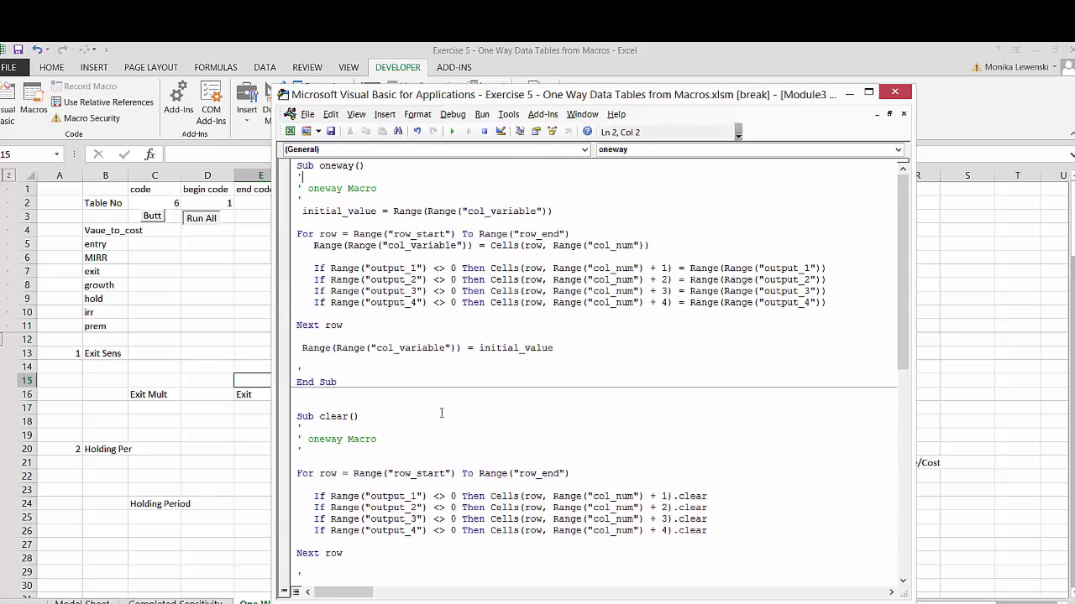
pyautogui.press('Down')
pyautogui.press('Down')
pyautogui.press('Down')
pyautogui.press('Down')
pyautogui.press('Down')
pyautogui.press('Down')
pyautogui.press('Down')
pyautogui.press('Down')
pyautogui.press('Down')
pyautogui.press('Down')
pyautogui.press('Down')
pyautogui.press('Down')
pyautogui.press('Down')
pyautogui.press('Down')
pyautogui.press('Down')
pyautogui.press('Down')
pyautogui.press('Down')
pyautogui.press('Down')
pyautogui.press('Down')
pyautogui.press('Down')
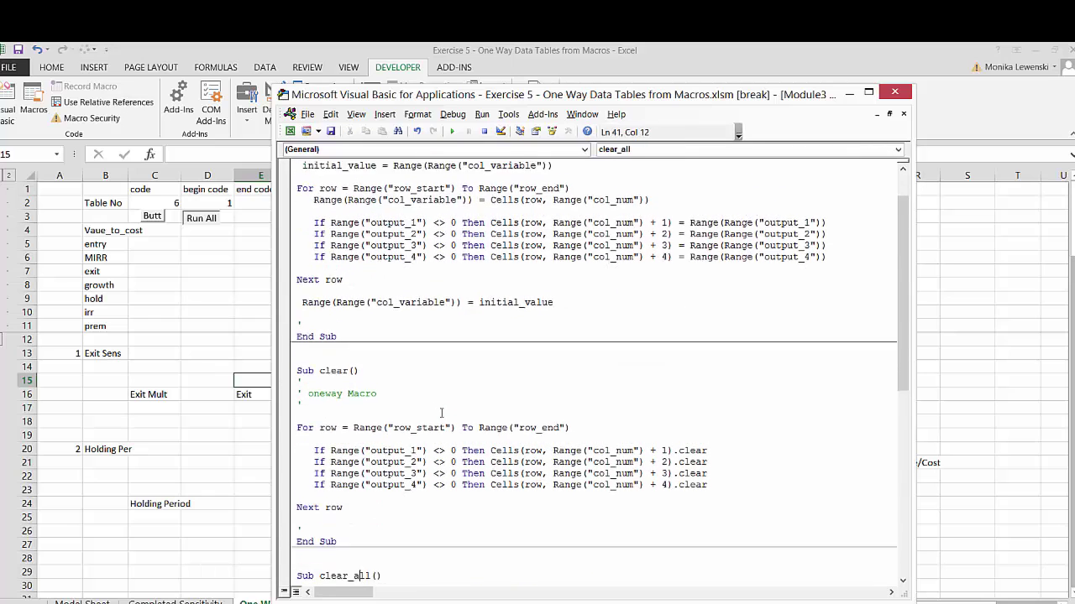
pyautogui.hotkey('ctrl', 'z')
pyautogui.press('Down')
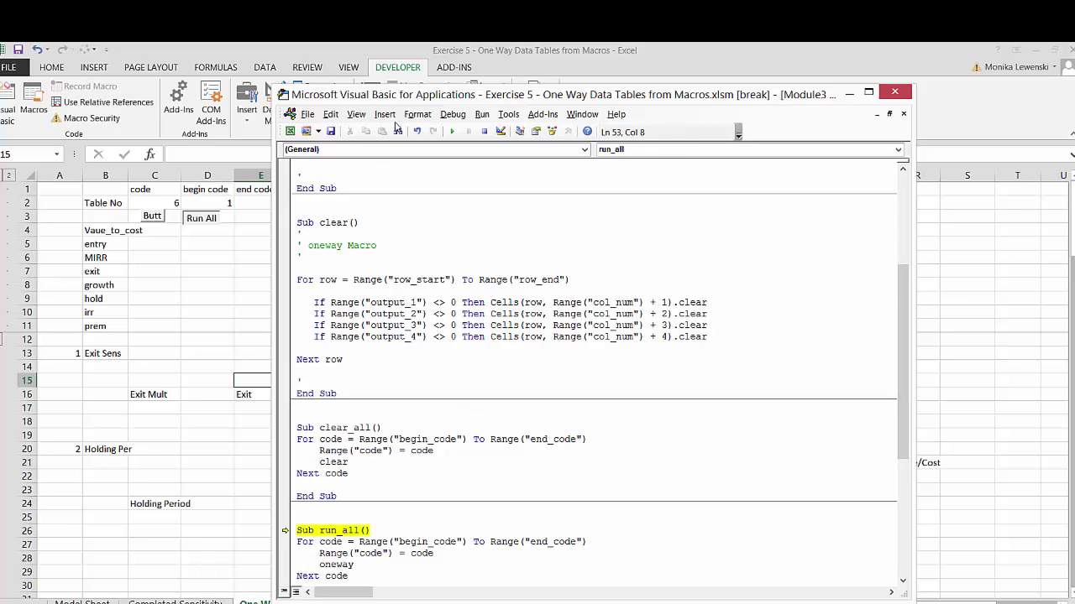
pyautogui.click(453, 132)
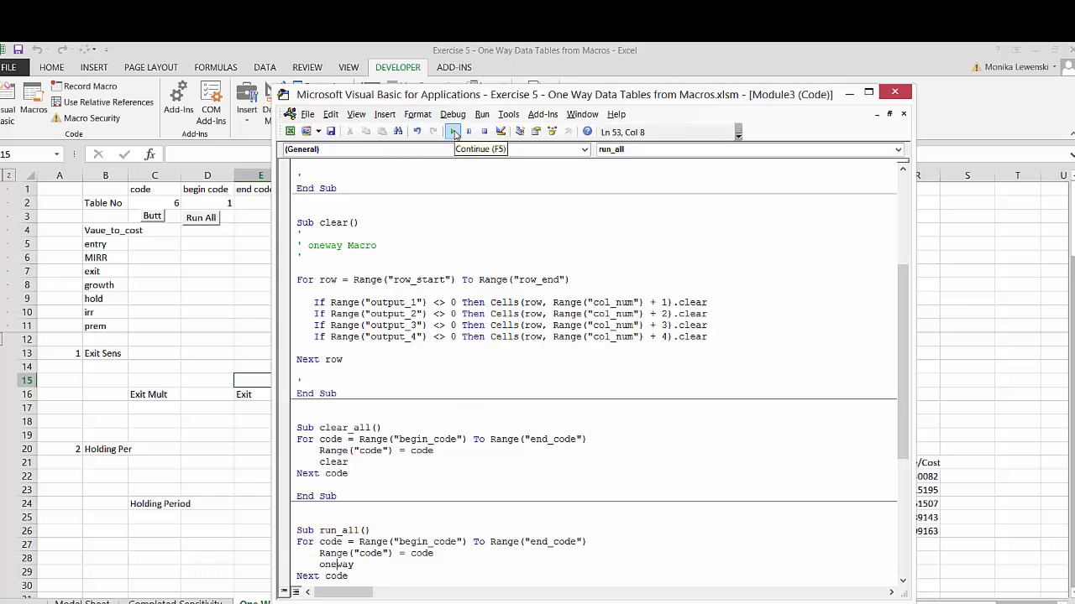
# Step: Return to the worksheet and examine the sensitivity tables from Exit Sens down to table 6
pyautogui.click(211, 375)
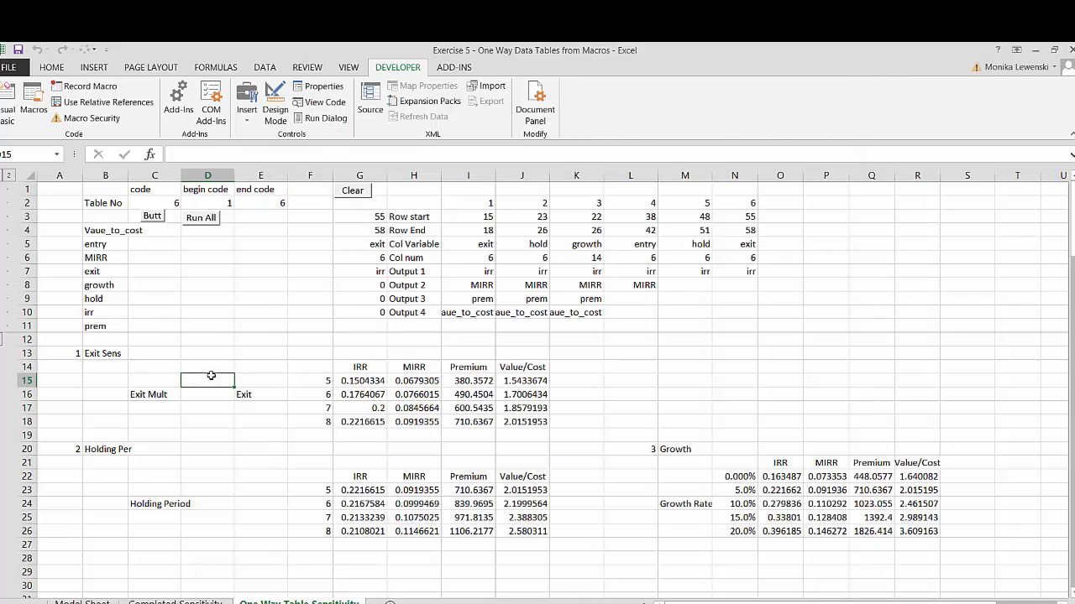
pyautogui.press('Down')
pyautogui.press('Down')
pyautogui.press('Down')
pyautogui.press('Down')
pyautogui.press('Down')
pyautogui.press('Down')
pyautogui.press('Down')
pyautogui.press('Down')
pyautogui.press('Down')
pyautogui.press('Down')
pyautogui.press('Down')
pyautogui.press('Down')
pyautogui.press('Down')
pyautogui.press('Down')
pyautogui.press('Down')
pyautogui.press('Down')
pyautogui.press('Down')
pyautogui.press('Down')
pyautogui.press('Down')
pyautogui.press('Down')
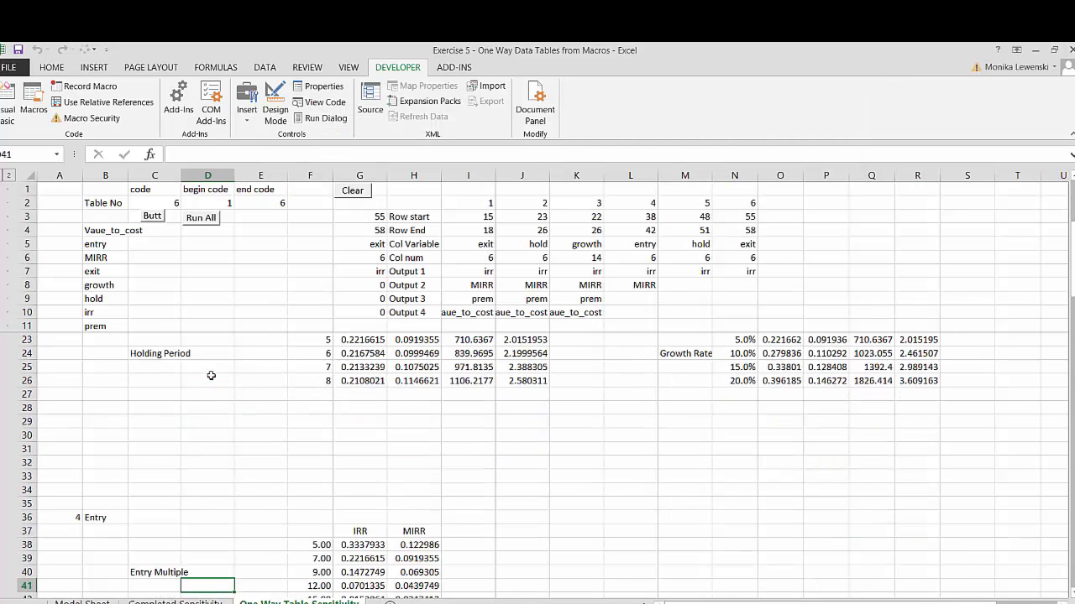
pyautogui.press('Down')
pyautogui.press('Down')
pyautogui.press('Down')
pyautogui.press('Down')
pyautogui.press('Down')
pyautogui.press('Down')
pyautogui.press('Down')
pyautogui.press('Down')
pyautogui.press('Down')
pyautogui.press('Down')
pyautogui.press('Down')
pyautogui.press('Down')
pyautogui.press('Down')
pyautogui.press('Down')
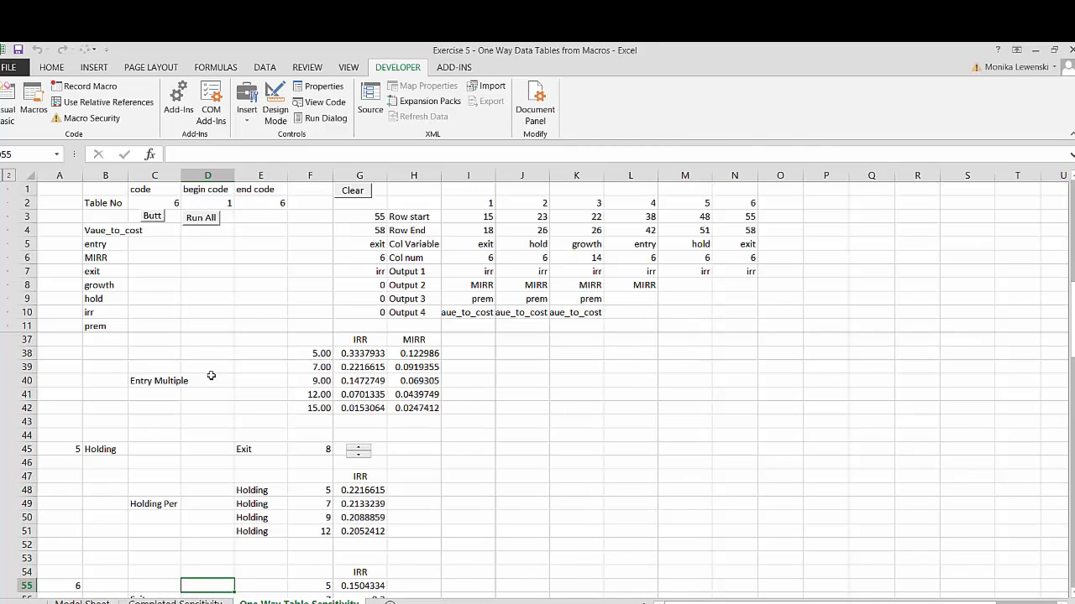
pyautogui.press('Up')
pyautogui.press('Up')
pyautogui.press('Up')
pyautogui.press('Up')
pyautogui.press('Up')
pyautogui.press('Up')
pyautogui.press('Up')
pyautogui.press('Up')
pyautogui.press('Up')
pyautogui.press('Up')
pyautogui.press('Up')
pyautogui.press('Up')
pyautogui.press('Up')
pyautogui.press('Up')
pyautogui.press('Up')
pyautogui.press('Up')
pyautogui.press('Up')
pyautogui.press('Up')
pyautogui.press('Up')
pyautogui.press('Up')
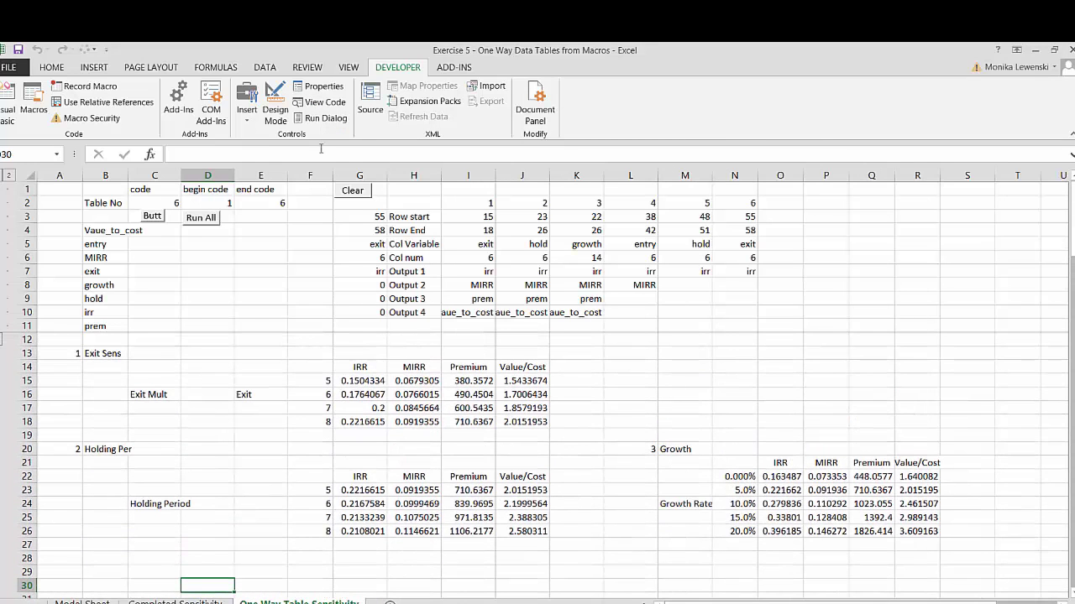
# Step: Clear all the sensitivity tables with the Clear button and refill them with the Run All button
pyautogui.click(352, 193)
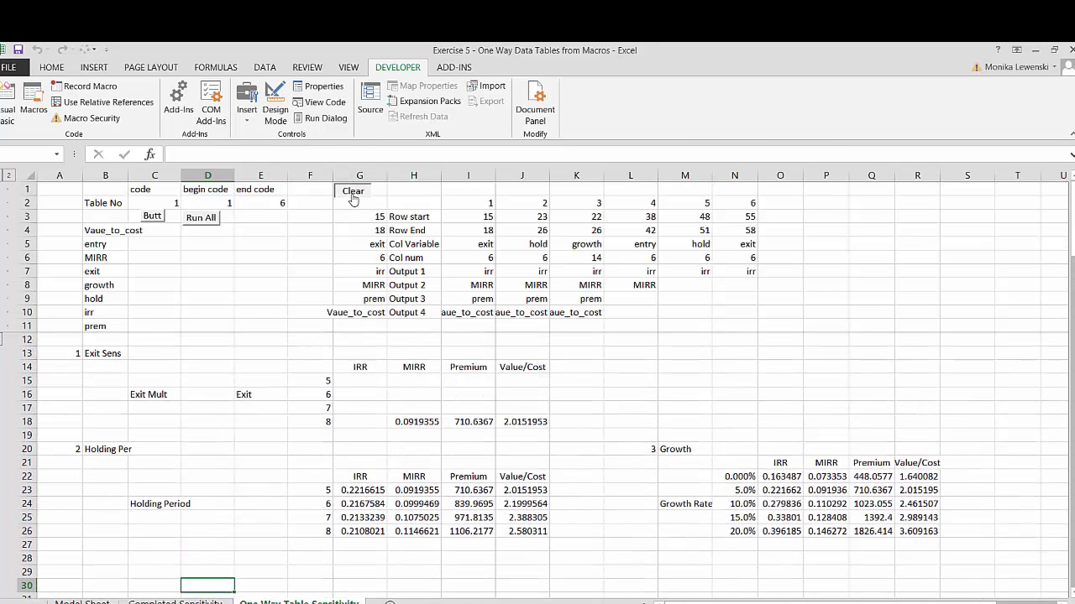
pyautogui.click(202, 220)
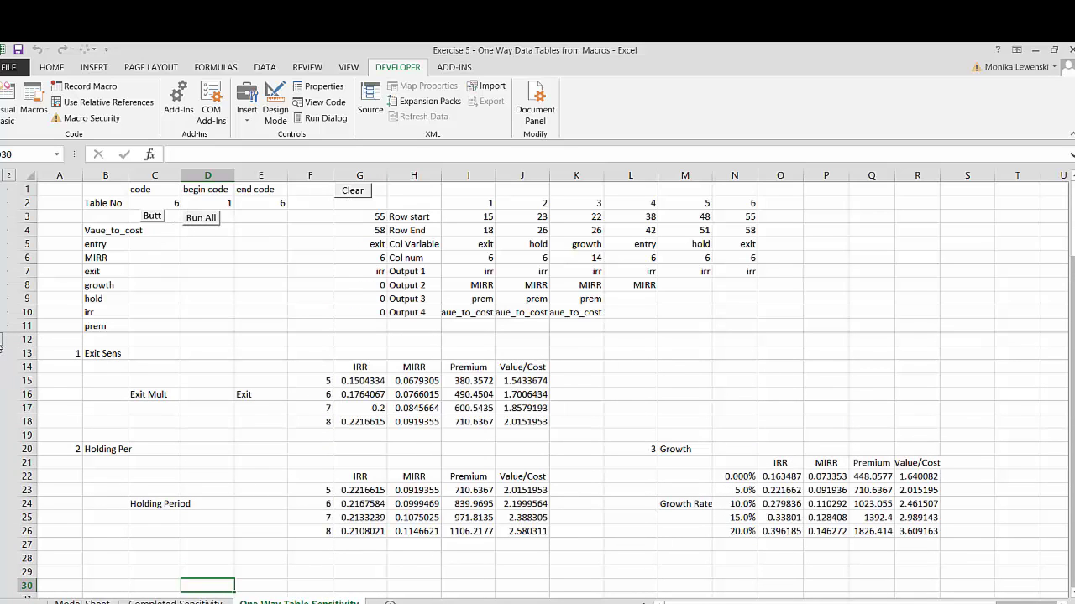
# Step: Insert a default column chart of the Exit Sens table's IRR and MIRR values (F14:H18) and delete its title
pyautogui.click(391, 414)
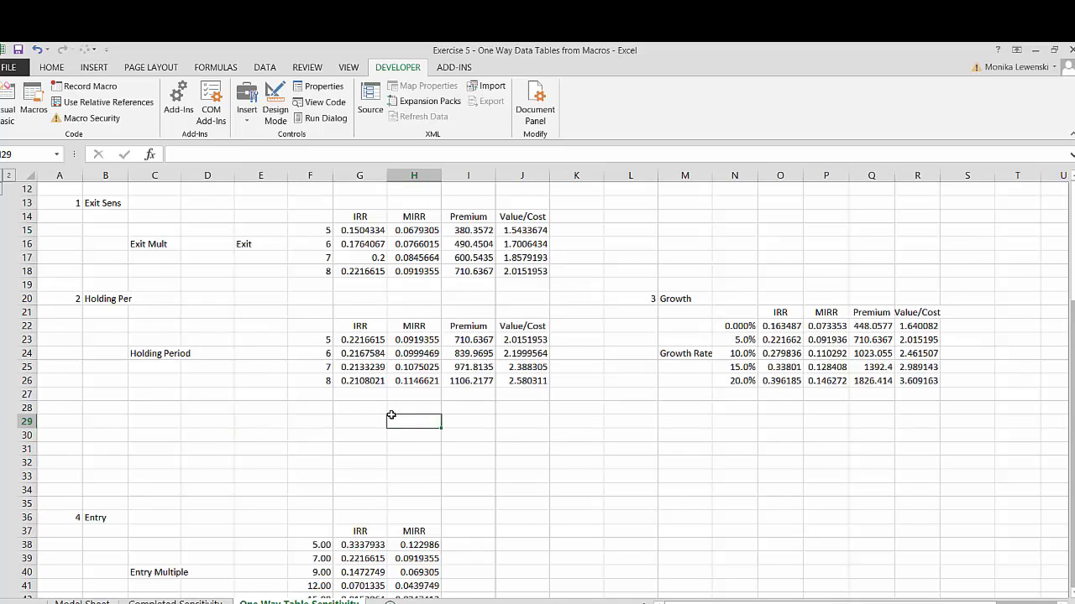
pyautogui.press('Up')
pyautogui.press('Up')
pyautogui.press('Up')
pyautogui.press('Up')
pyautogui.press('Up')
pyautogui.press('Up')
pyautogui.press('Up')
pyautogui.press('Up')
pyautogui.press('Up')
pyautogui.press('Up')
pyautogui.press('Up')
pyautogui.press('Up')
pyautogui.press('Up')
pyautogui.press('Up')
pyautogui.press('Up')
pyautogui.press('Up')
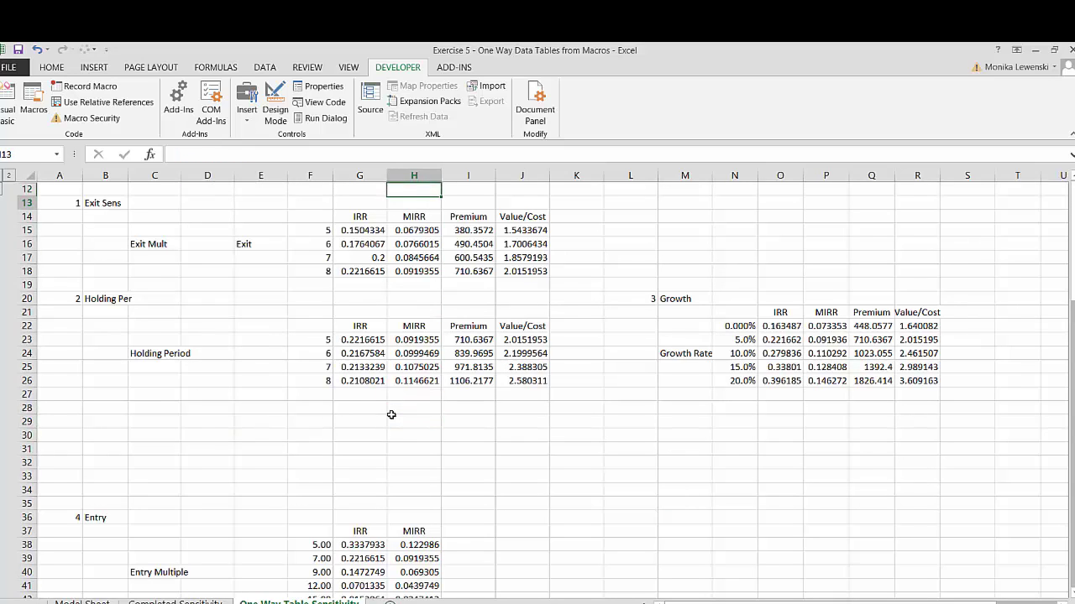
pyautogui.press('Down')
pyautogui.press('Down')
pyautogui.press('Left')
pyautogui.press('Left')
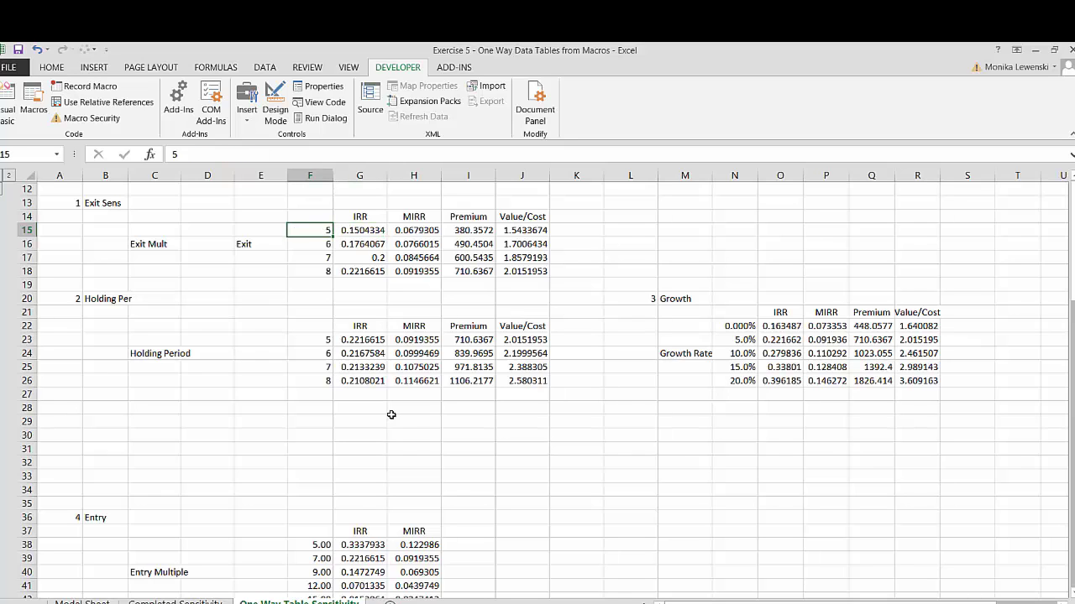
pyautogui.press('Up')
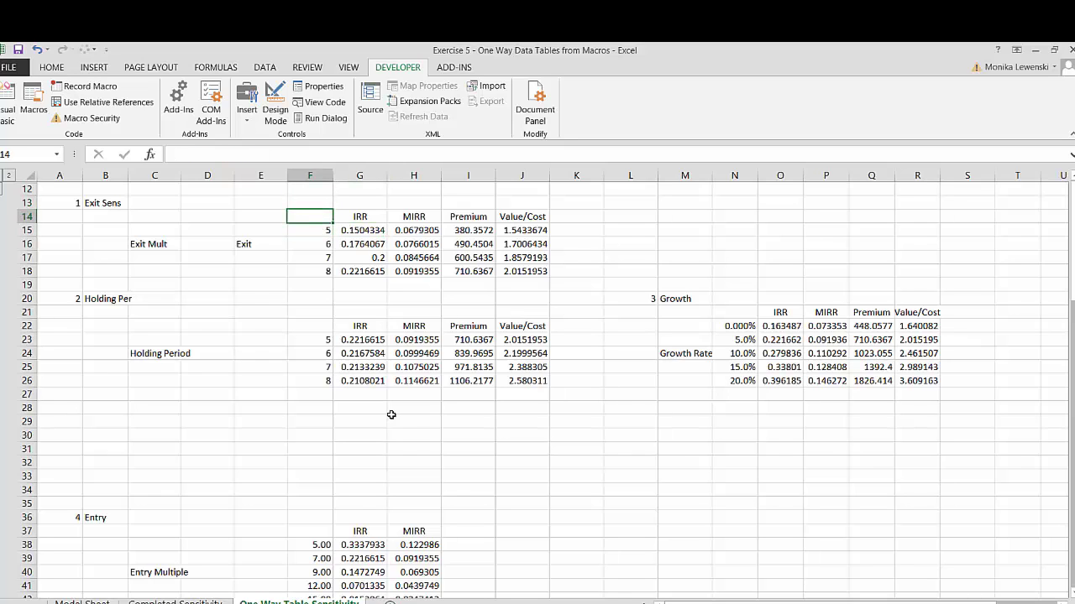
pyautogui.hotkey('shift', 'Right')
pyautogui.hotkey('shift', 'Down')
pyautogui.hotkey('shift', 'Down')
pyautogui.hotkey('shift', 'Down')
pyautogui.hotkey('shift', 'Right')
pyautogui.hotkey('shift', 'Down')
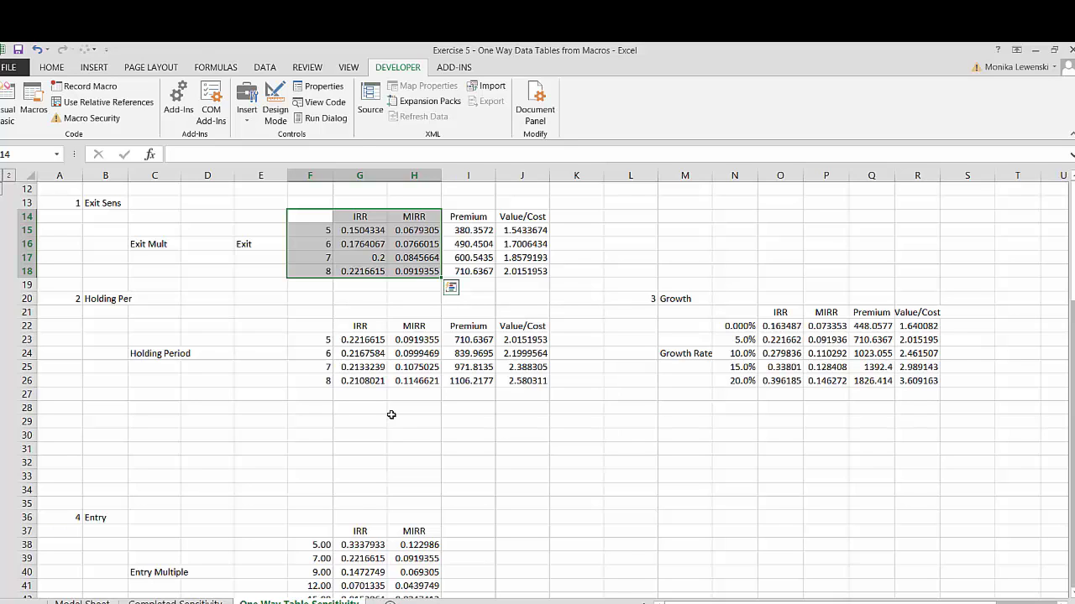
pyautogui.hotkey('alt', 'F1')
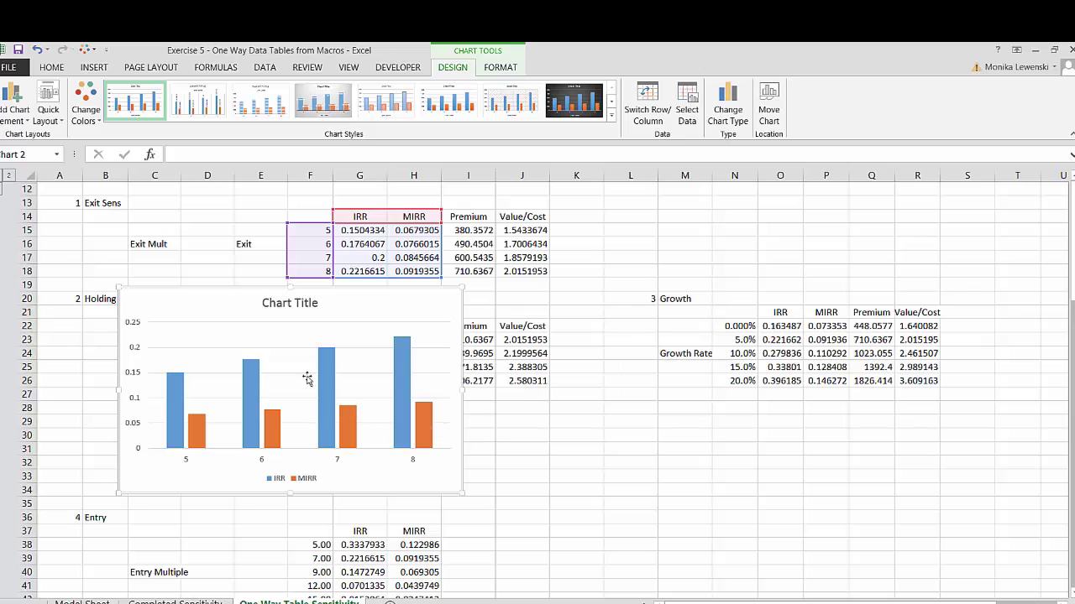
pyautogui.click(298, 303)
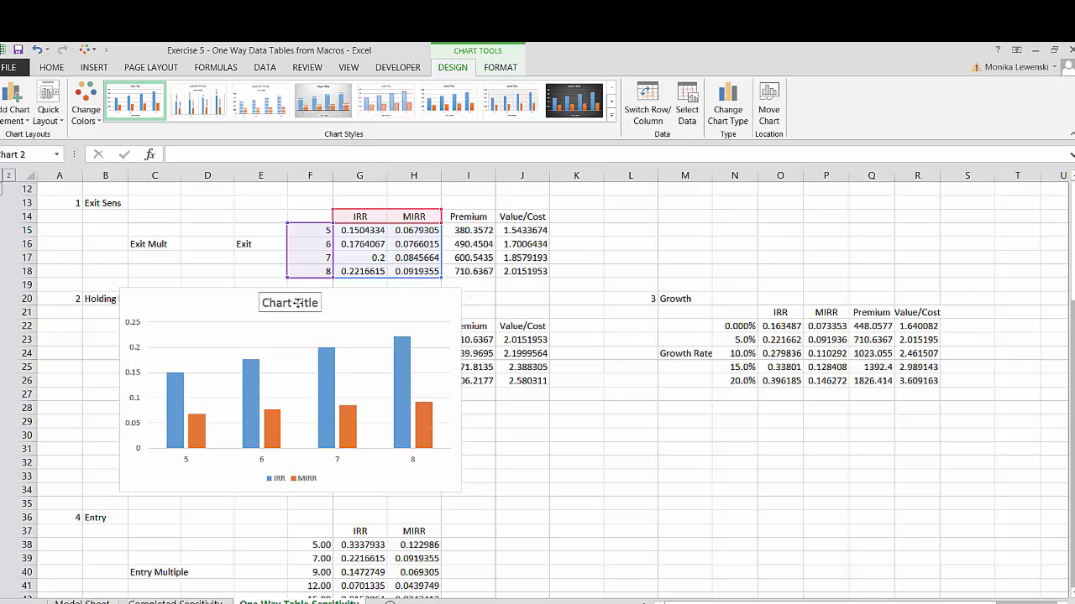
pyautogui.press('Delete')
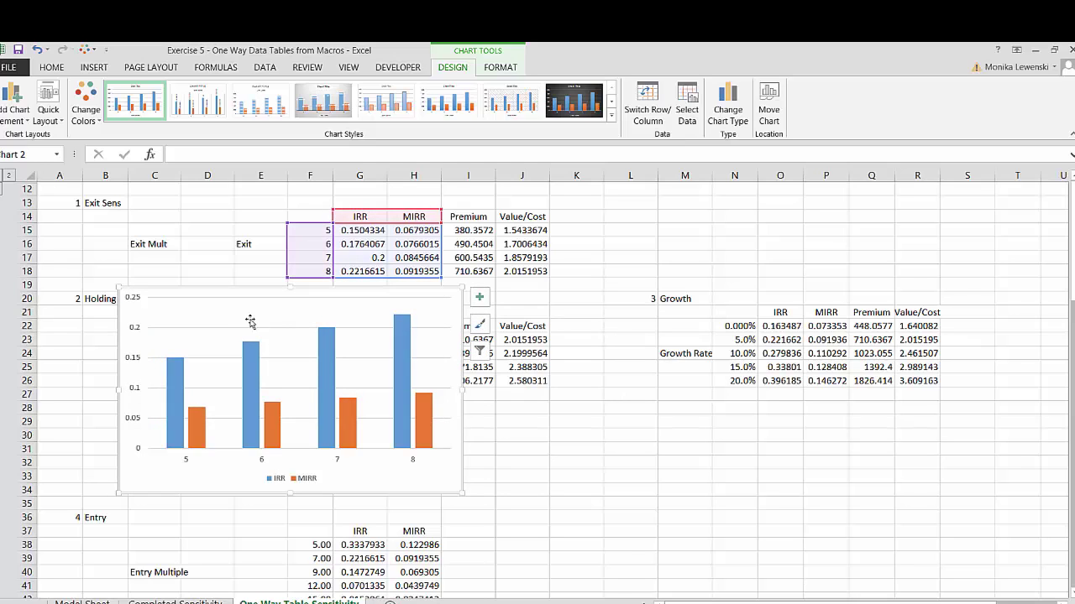
# Step: Move the IRR and MIRR chart beside the Exit Sens table and shrink it to fit above the Growth table
pyautogui.click(239, 313)
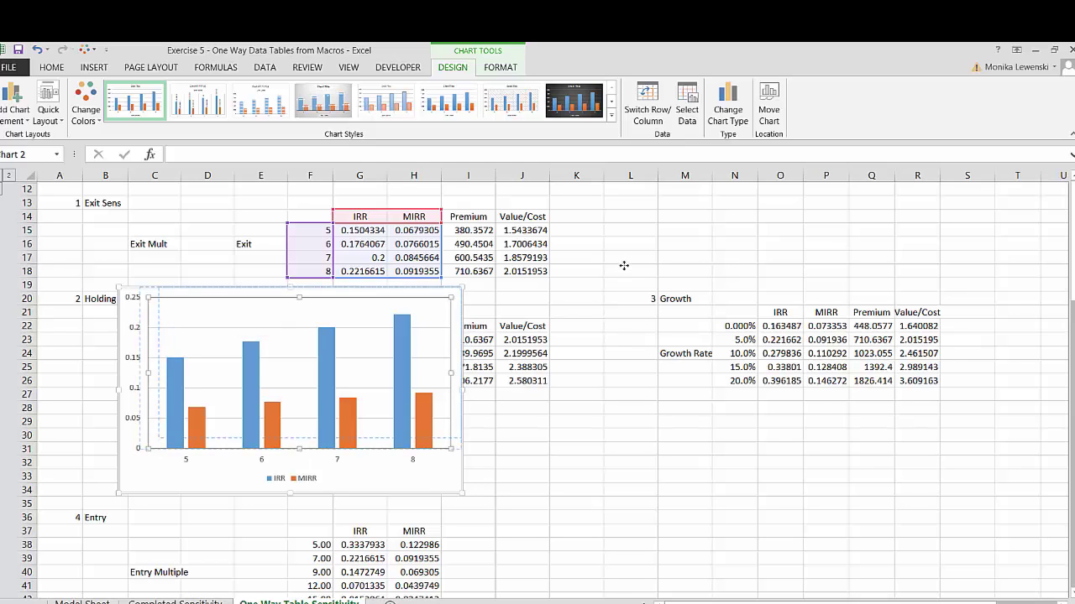
pyautogui.moveTo(623, 266); pyautogui.dragTo(631, 227)
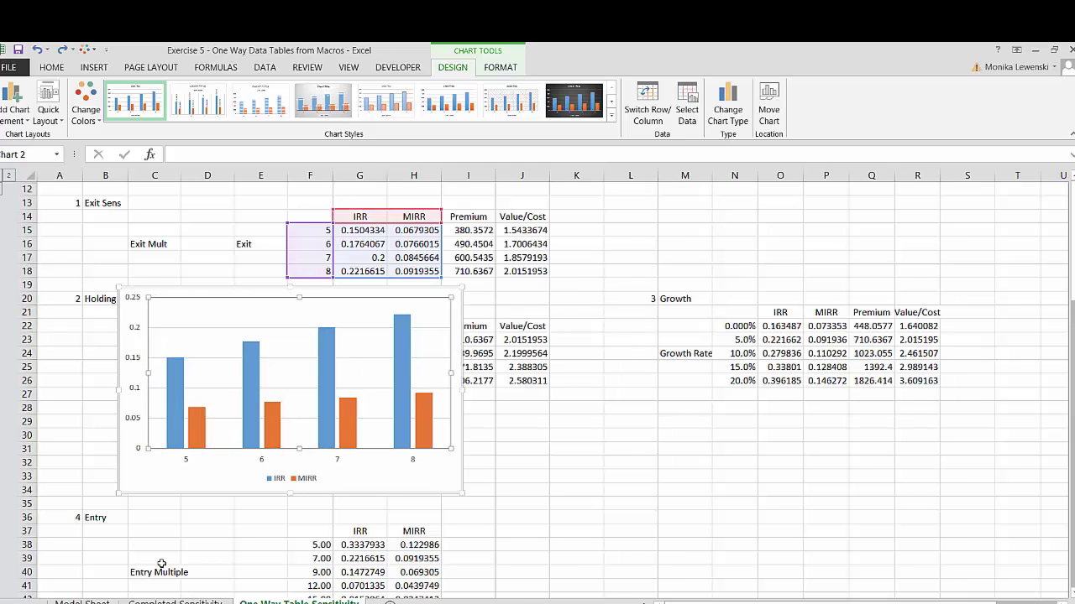
pyautogui.moveTo(181, 478); pyautogui.dragTo(633, 314)
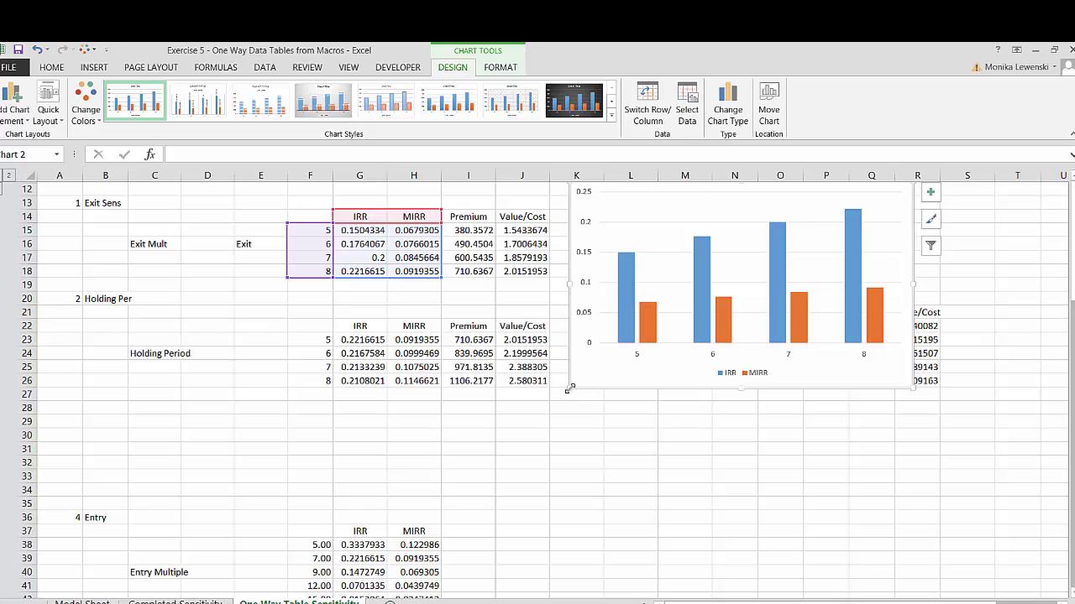
pyautogui.moveTo(567, 391); pyautogui.dragTo(674, 288)
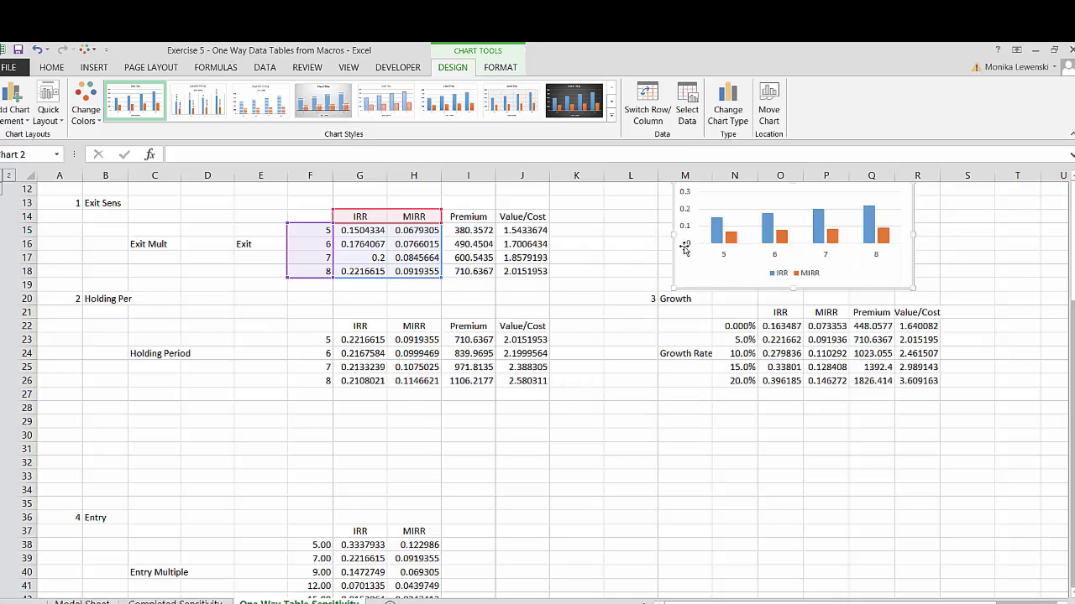
pyautogui.click(715, 235)
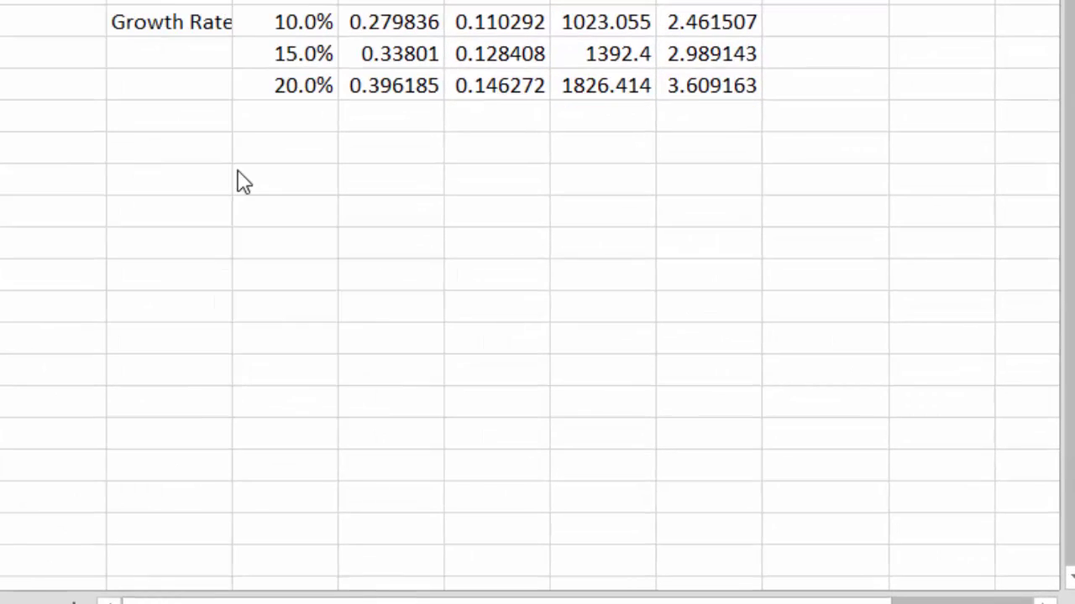
pyautogui.click(135, 243)
pyautogui.write('www.')
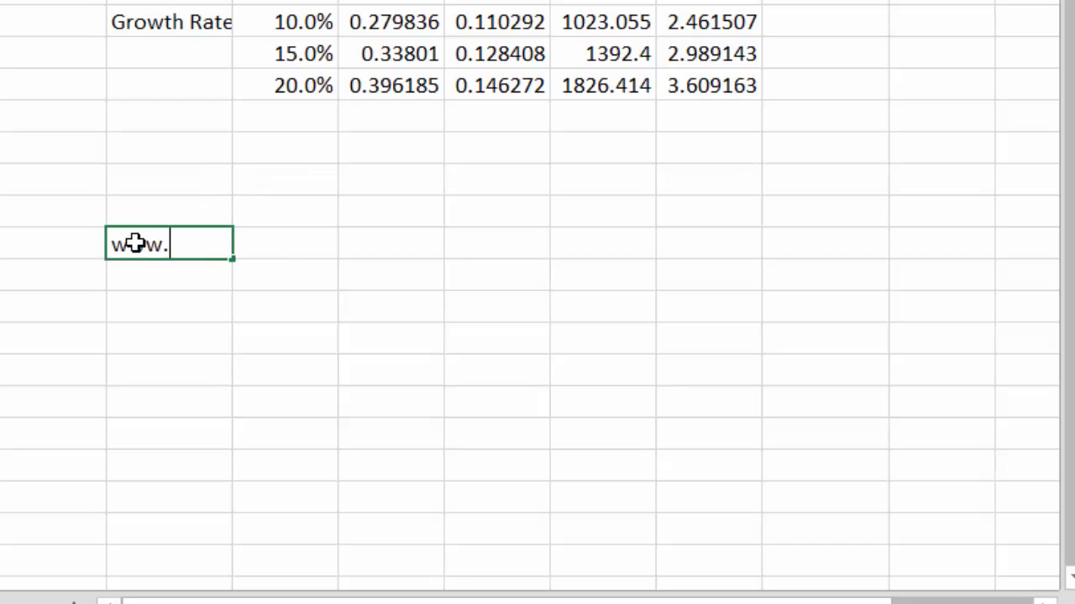
pyautogui.write('finance')
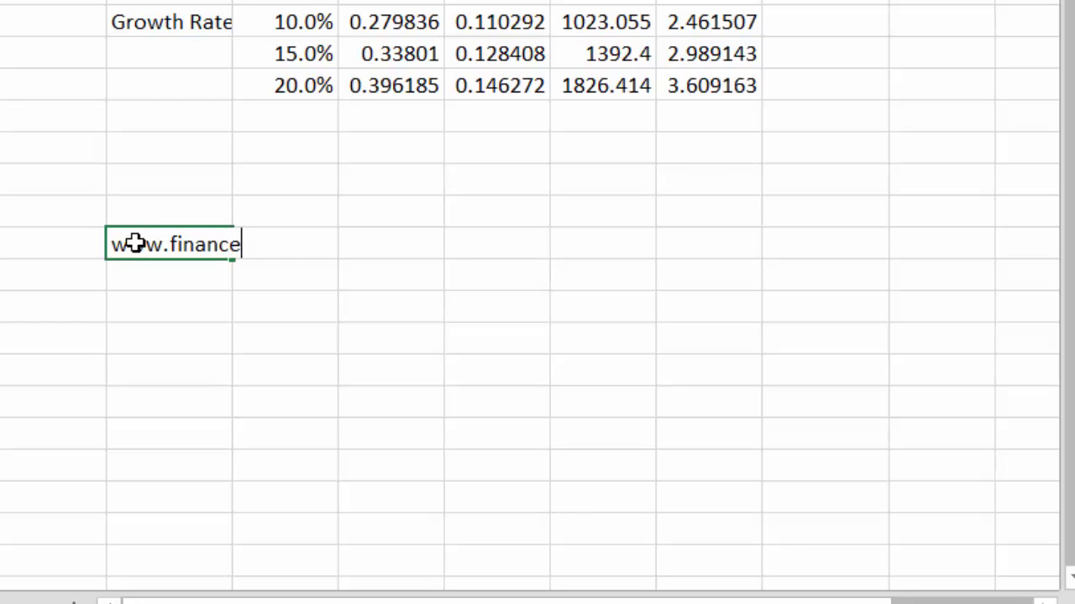
pyautogui.write('energy')
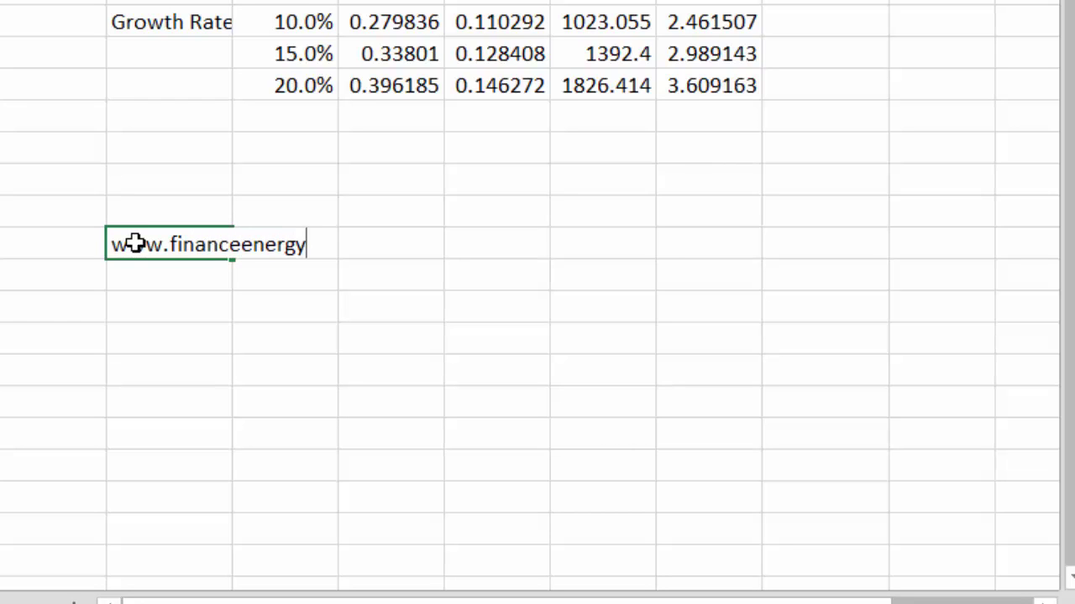
pyautogui.write('instutie')
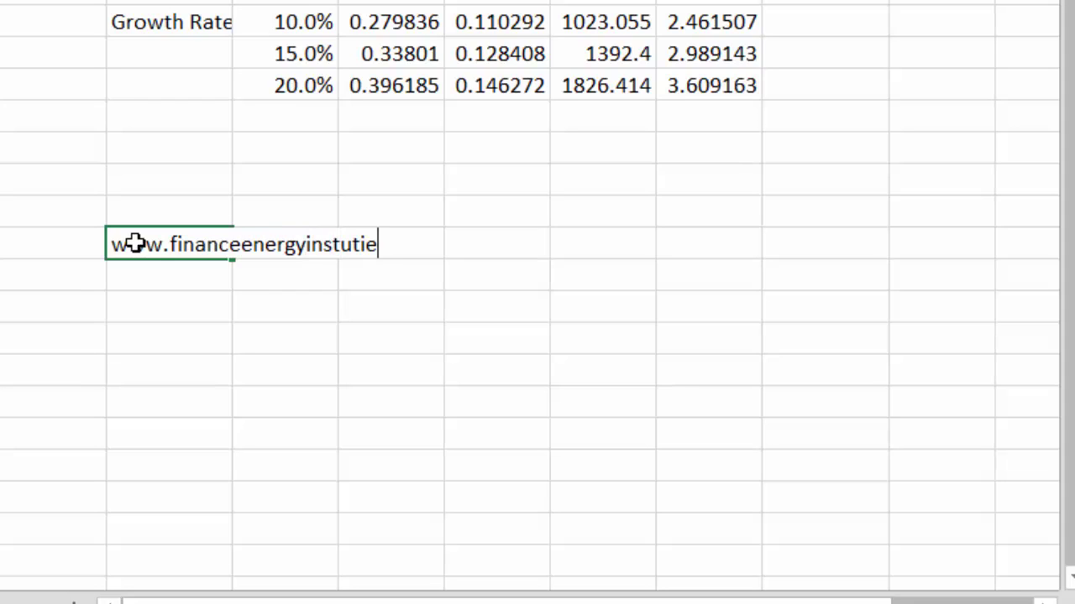
pyautogui.press('BackSpace')
pyautogui.press('BackSpace')
pyautogui.press('BackSpace')
pyautogui.press('BackSpace')
pyautogui.press('BackSpace')
pyautogui.press('BackSpace')
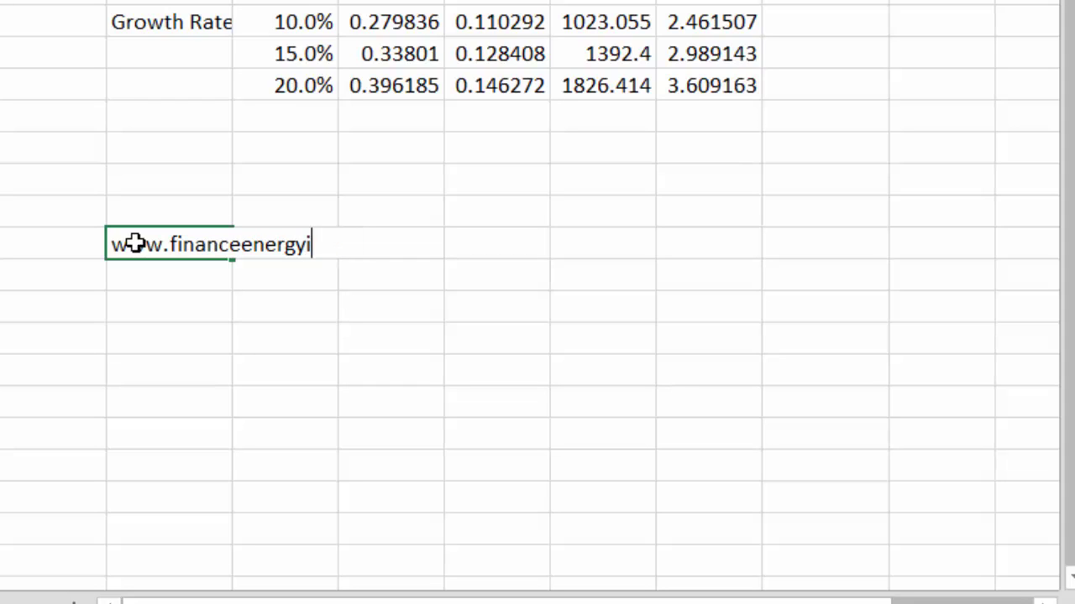
pyautogui.write('institute.com')
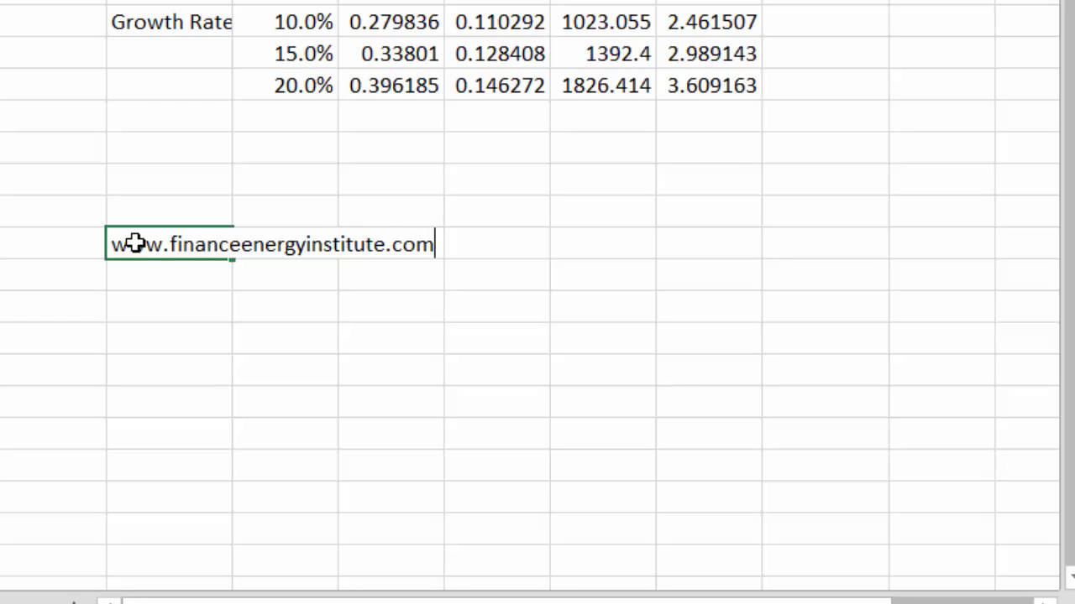
pyautogui.press('Return')
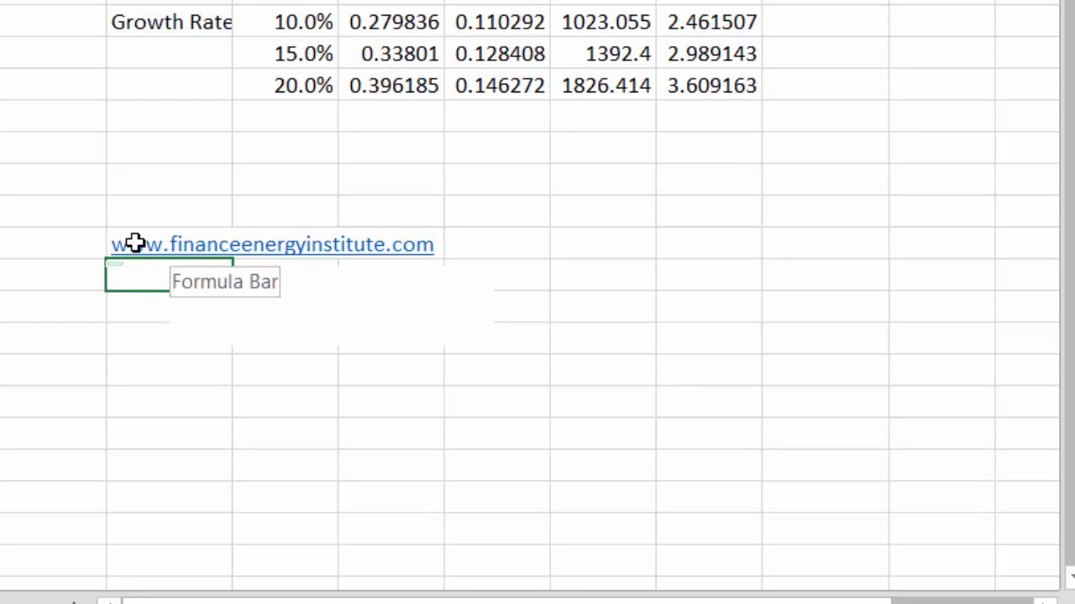
pyautogui.press('Up')
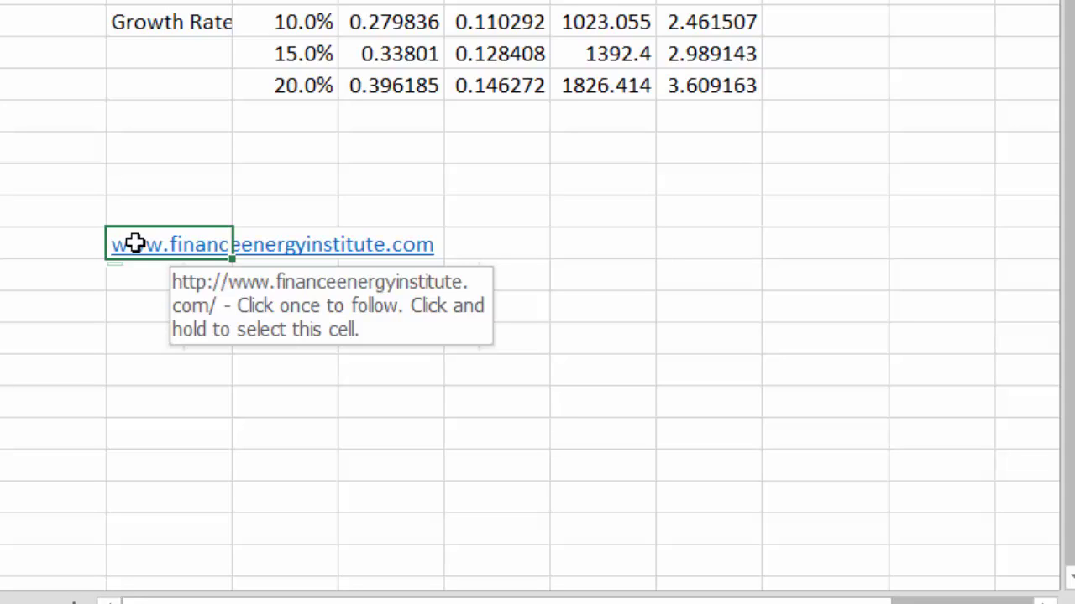
pyautogui.press('Delete')
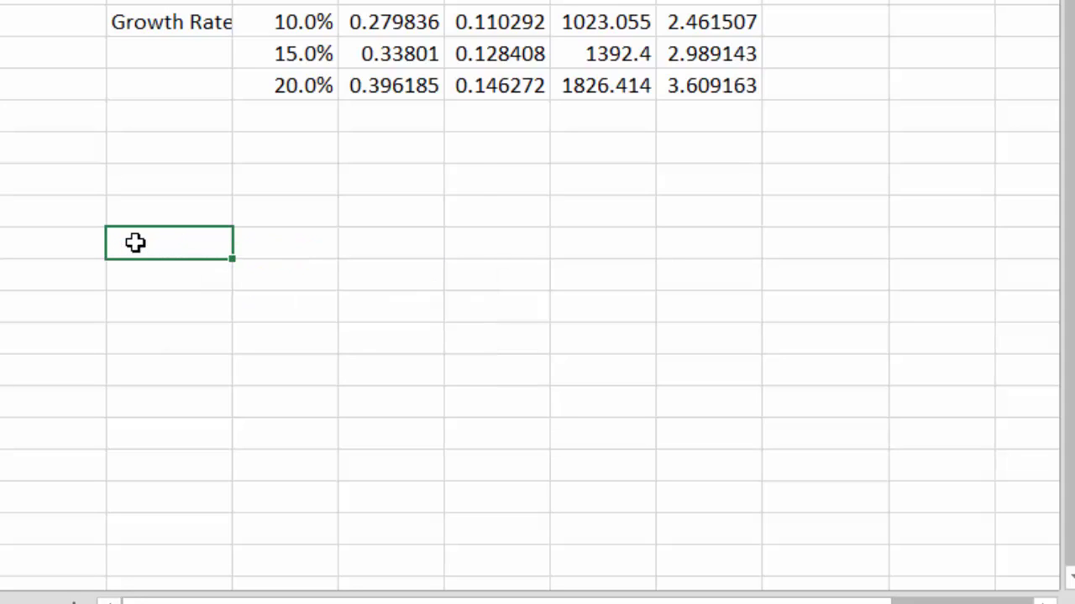